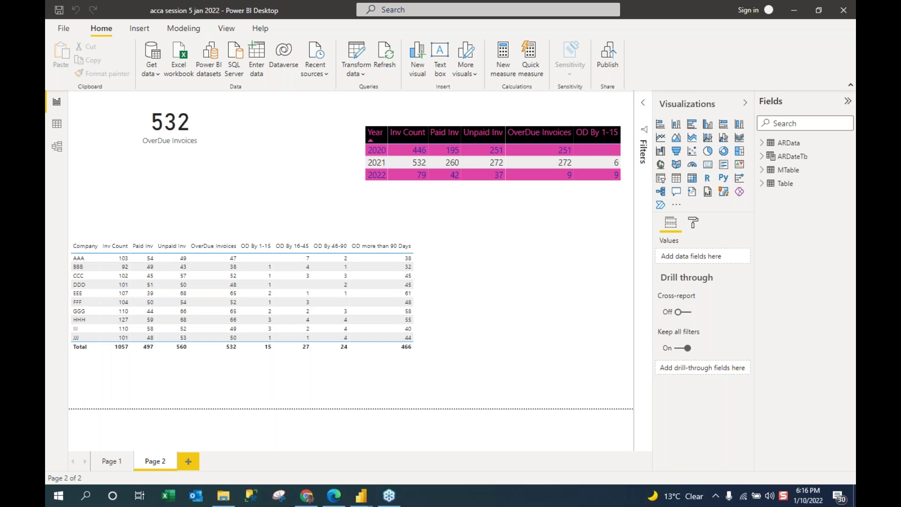
Close the acca session 5 jan 2022 report without saving changes and start a new blank Power BI Desktop report.
{"action": "left_click", "coordinate": [849, 12]}
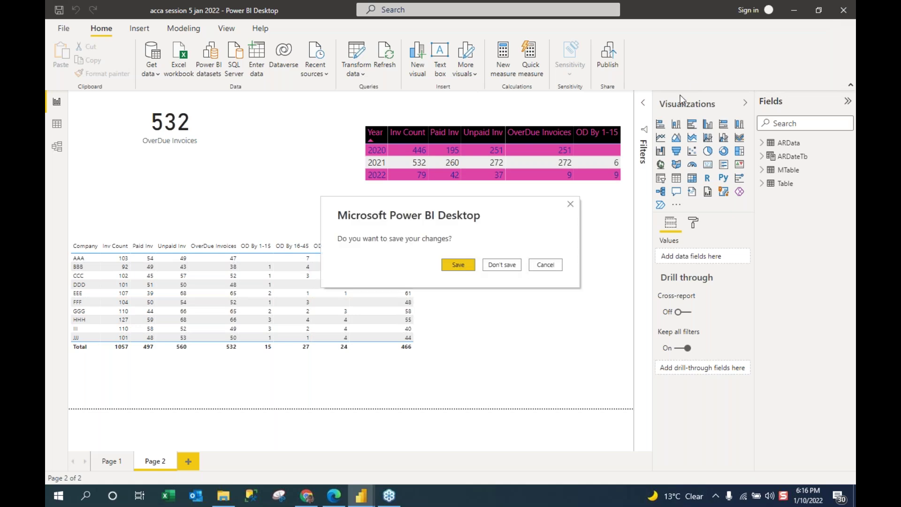
{"action": "left_click", "coordinate": [502, 265]}
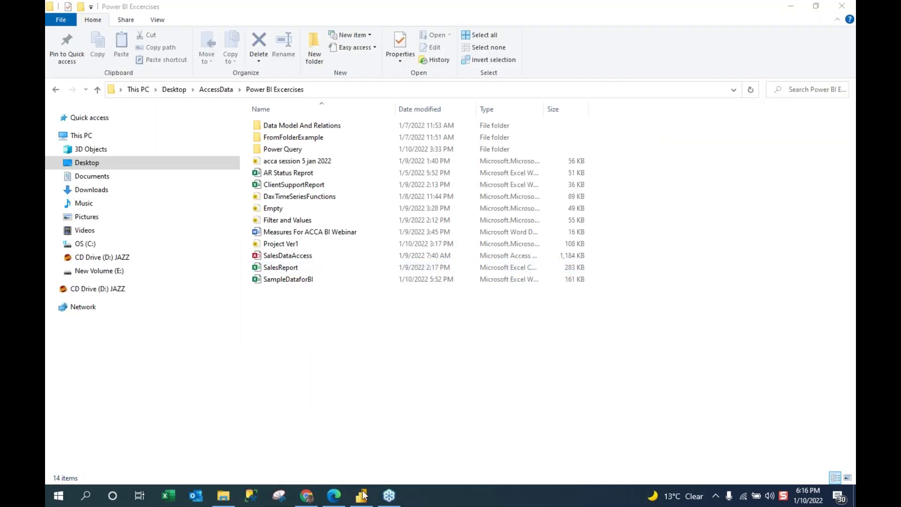
{"action": "left_click", "coordinate": [362, 495]}
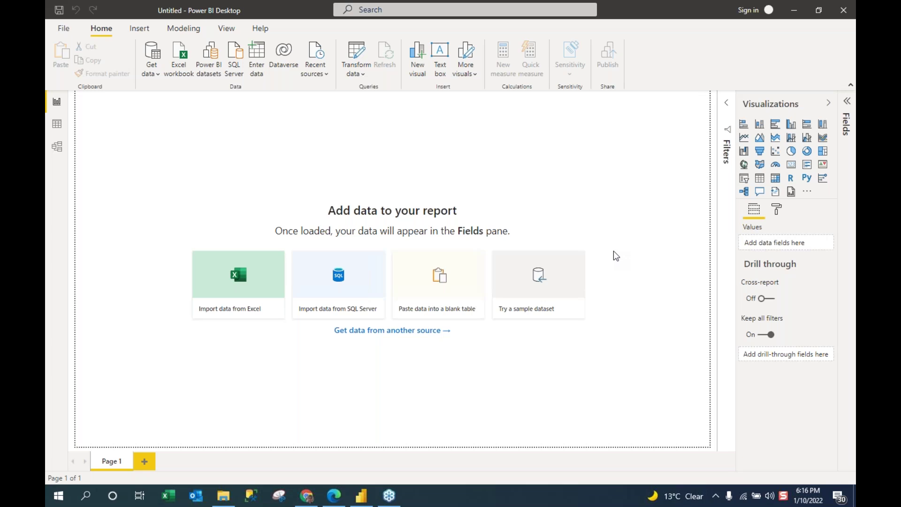
{"action": "left_click", "coordinate": [311, 497]}
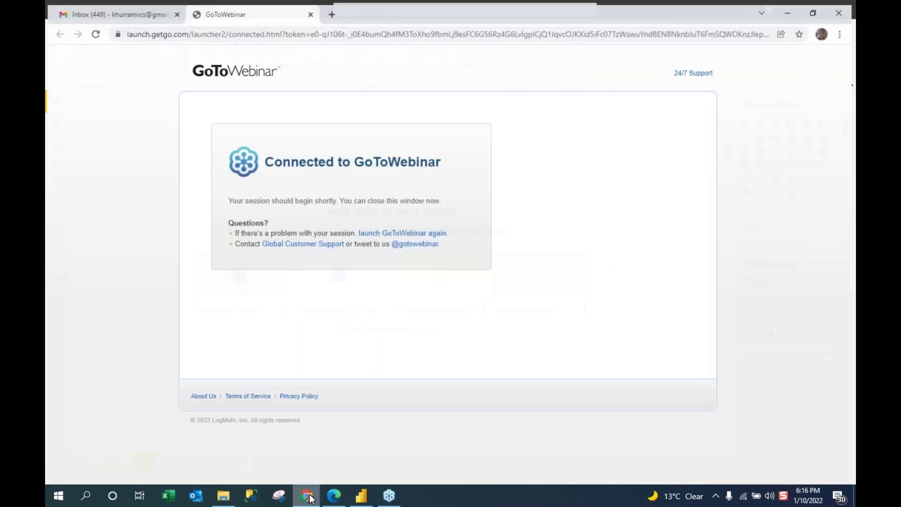
{"action": "left_click", "coordinate": [310, 498]}
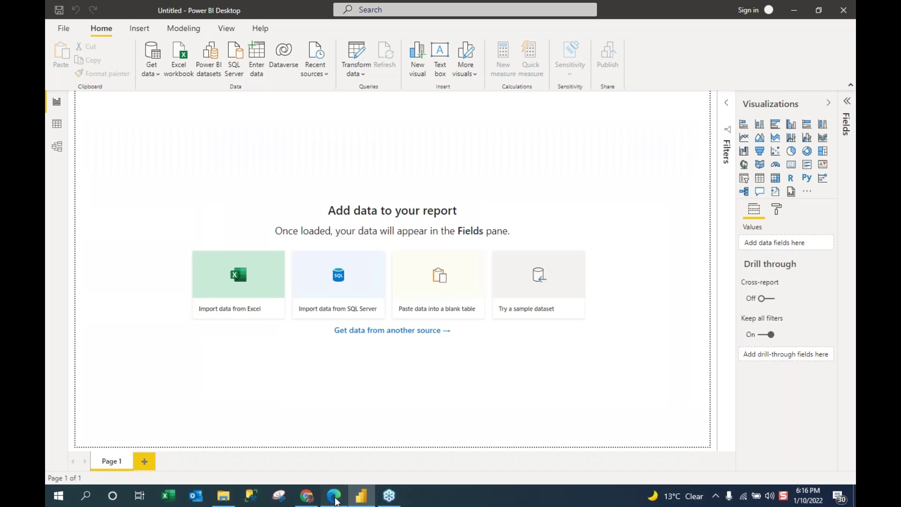
{"action": "left_click", "coordinate": [335, 499]}
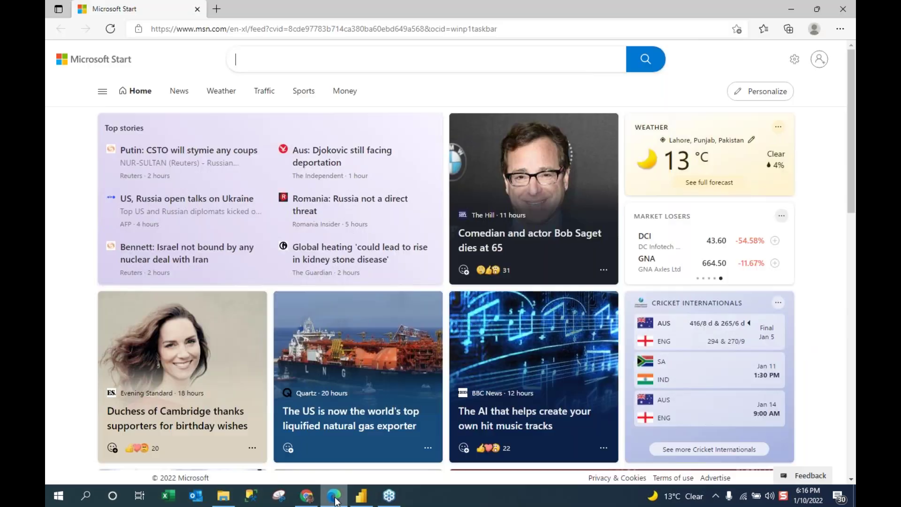
{"action": "left_click", "coordinate": [844, 10]}
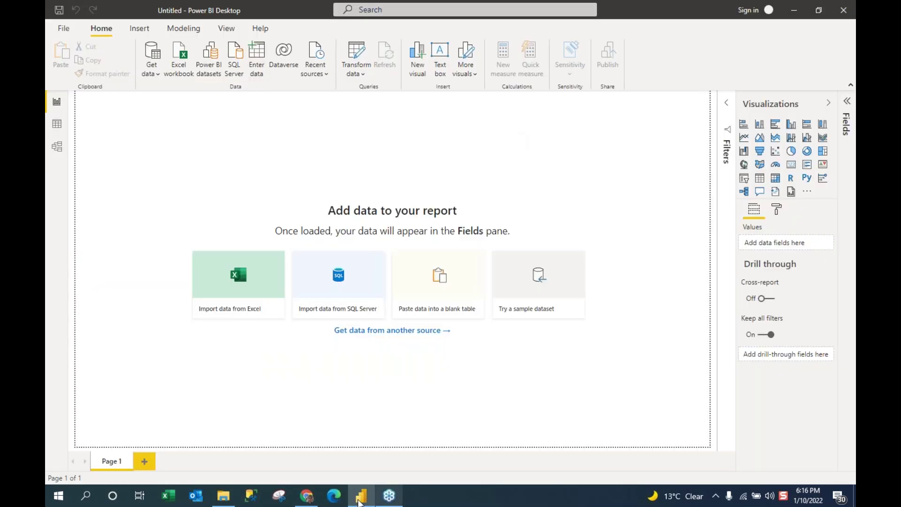
{"action": "mouse_move", "coordinate": [308, 503]}
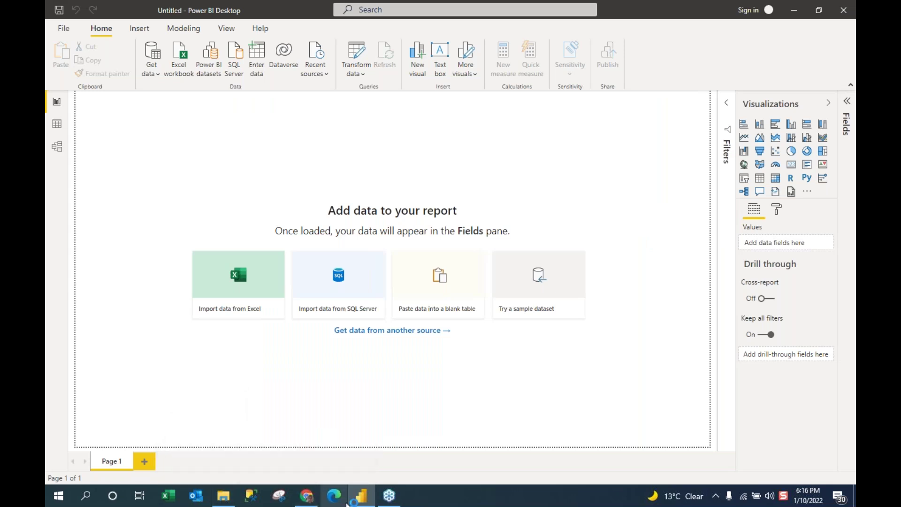
{"action": "mouse_move", "coordinate": [390, 496]}
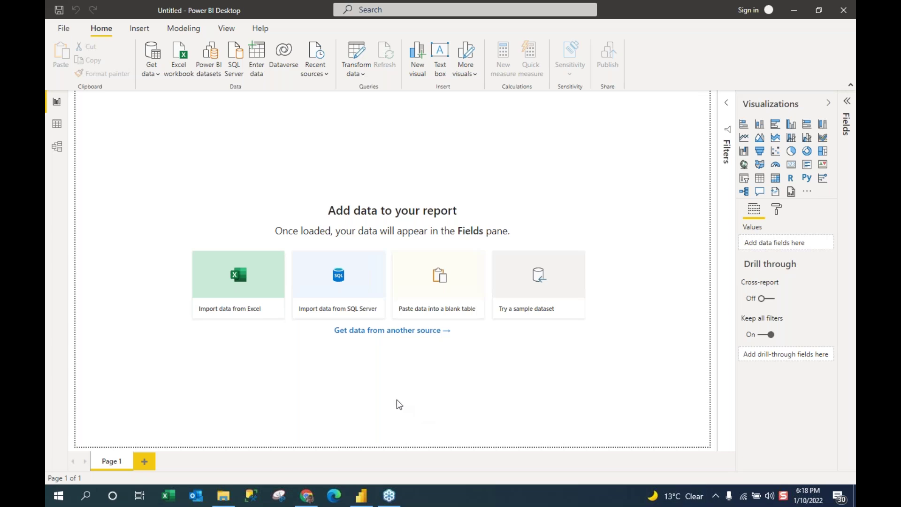
Switch to File Explorer and open the AppendExample folder inside Power Query to locate the CityData workbook.
{"action": "left_click", "coordinate": [226, 499]}
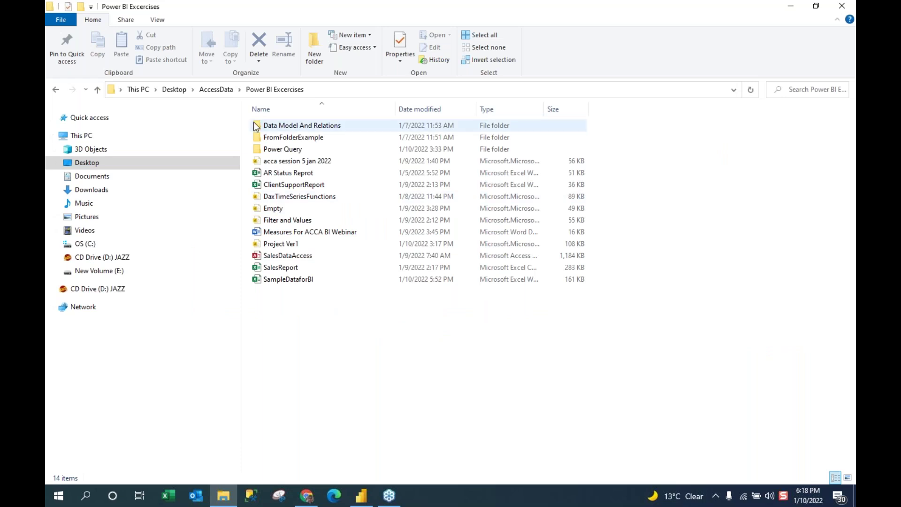
{"action": "double_click", "coordinate": [268, 152]}
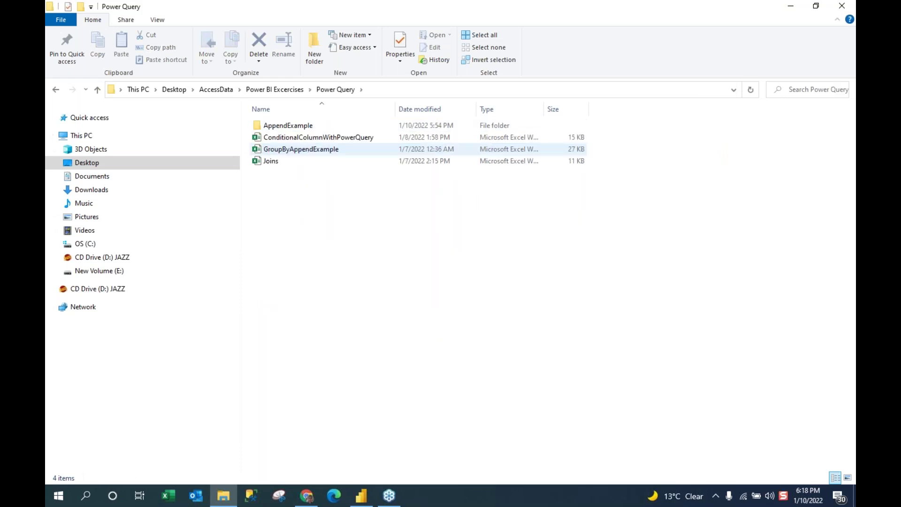
{"action": "double_click", "coordinate": [296, 128]}
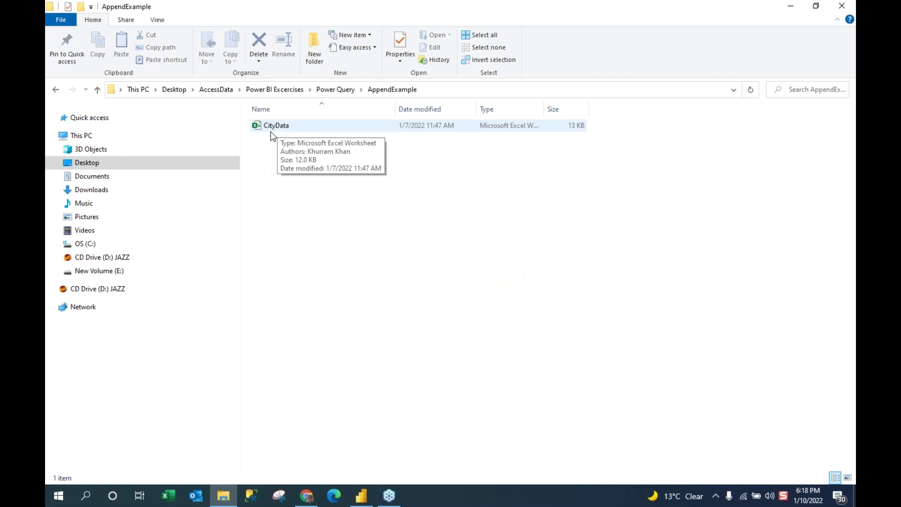
Switch back to Power BI Desktop and connect to the CityData Excel workbook in AccessData > Power BI Excercises > Power Query > AppendExample.
{"action": "left_click", "coordinate": [362, 497]}
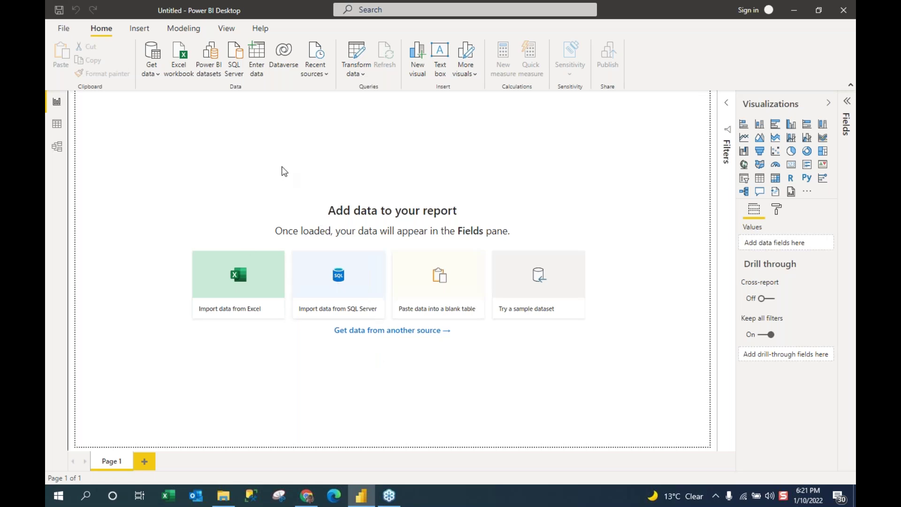
{"action": "left_click", "coordinate": [155, 76]}
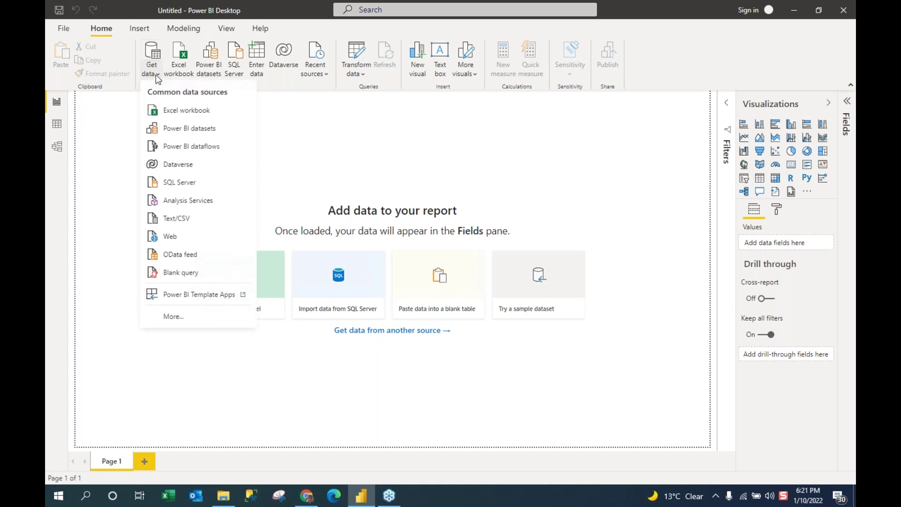
{"action": "left_click", "coordinate": [180, 110]}
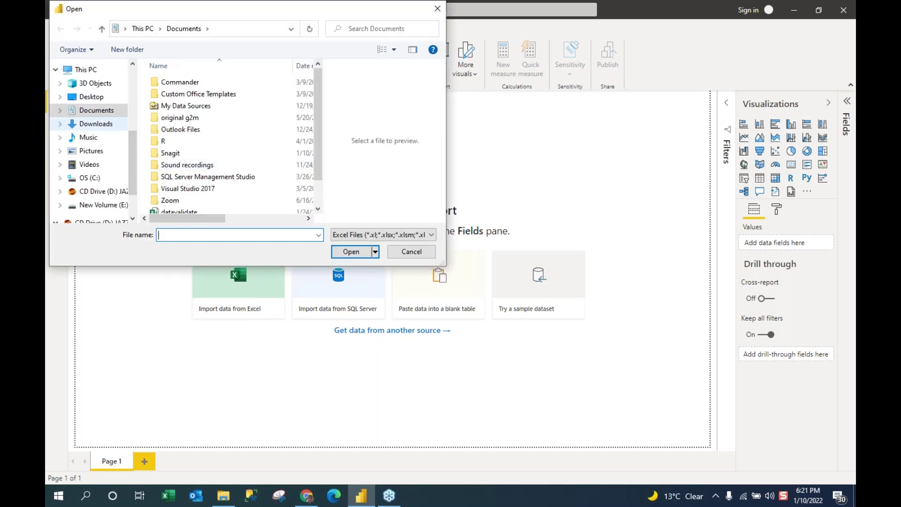
{"action": "left_click", "coordinate": [87, 96]}
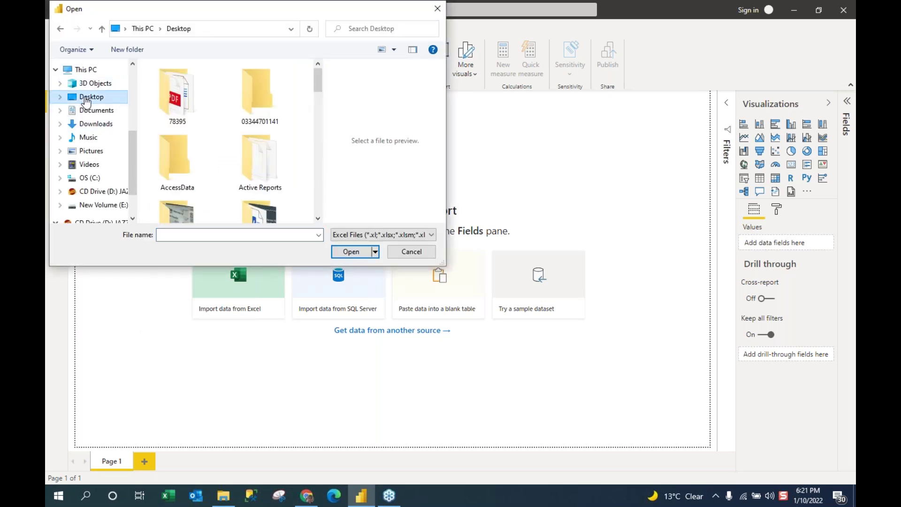
{"action": "left_click", "coordinate": [189, 159]}
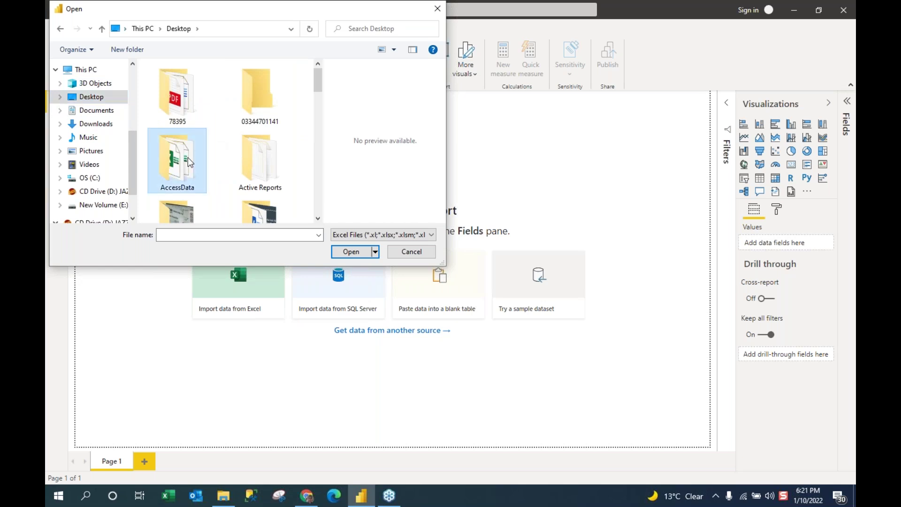
{"action": "double_click", "coordinate": [188, 160]}
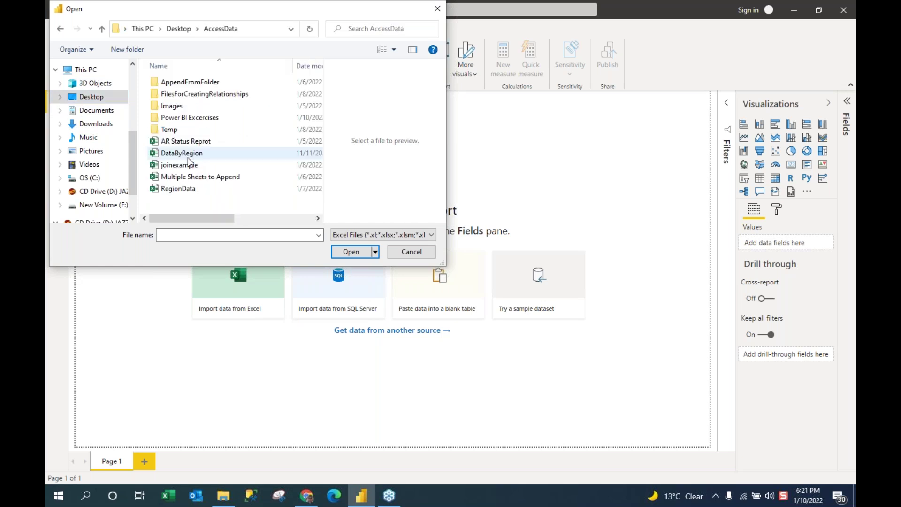
{"action": "double_click", "coordinate": [189, 117]}
{"action": "double_click", "coordinate": [184, 96]}
{"action": "left_click", "coordinate": [183, 85]}
{"action": "double_click", "coordinate": [183, 84]}
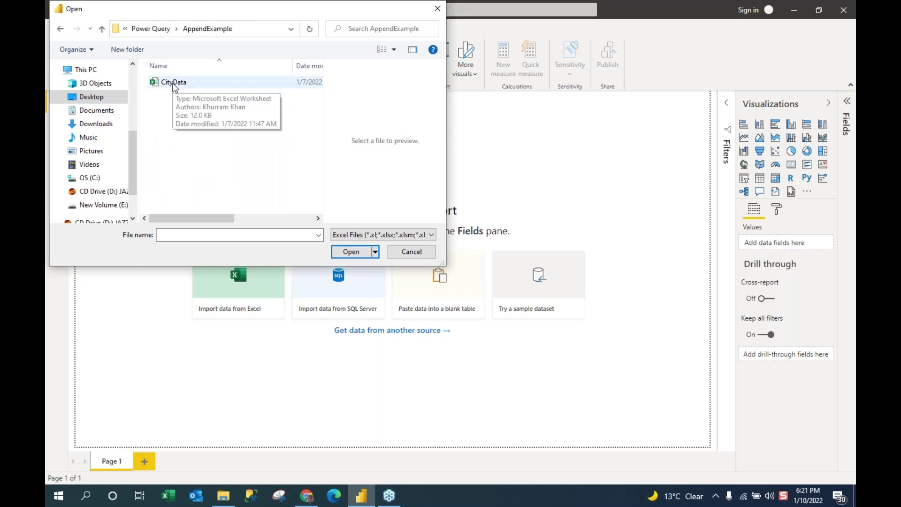
{"action": "double_click", "coordinate": [174, 83]}
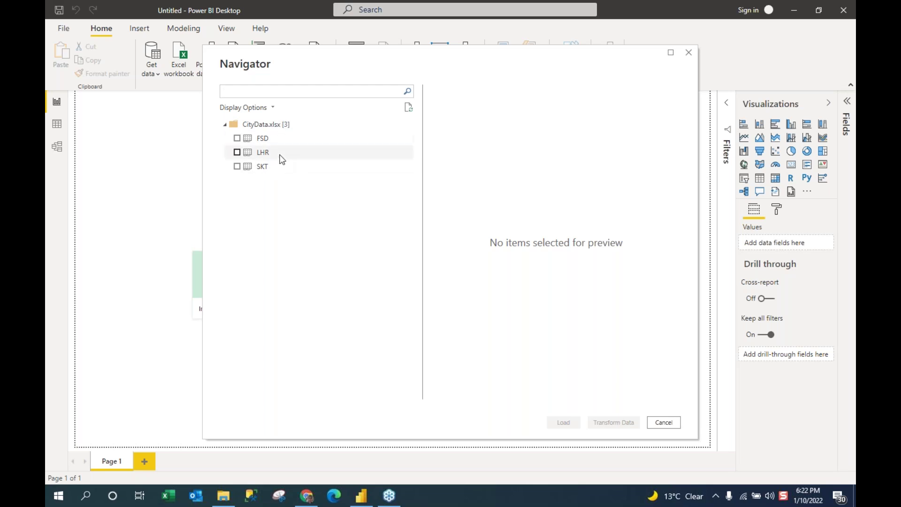
Select the FSD, LHR and SKT sheets, preview each one's columns, and open all three for transformation in Power Query Editor.
{"action": "left_click", "coordinate": [237, 139]}
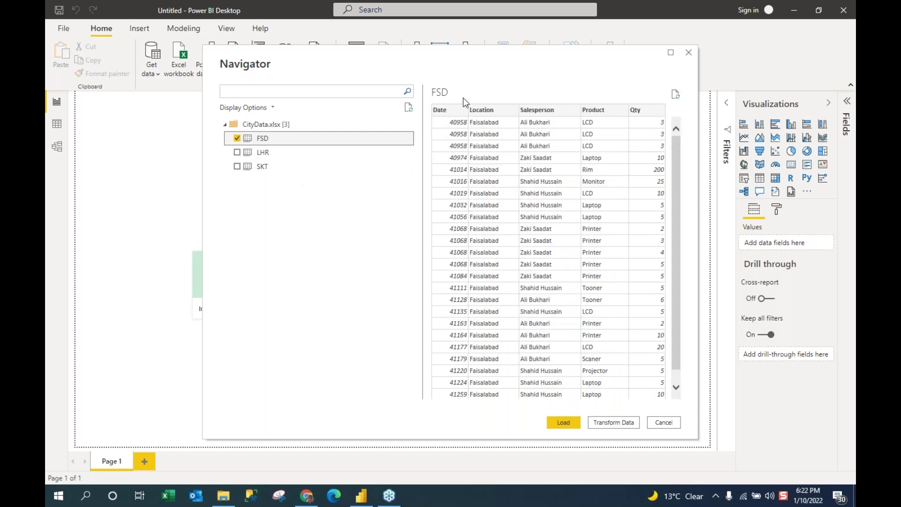
{"action": "left_click", "coordinate": [237, 153]}
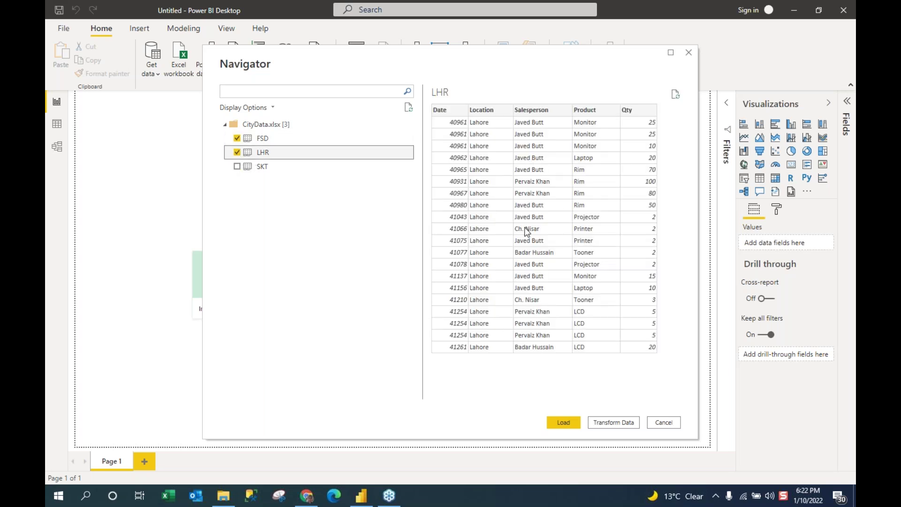
{"action": "left_click", "coordinate": [237, 167]}
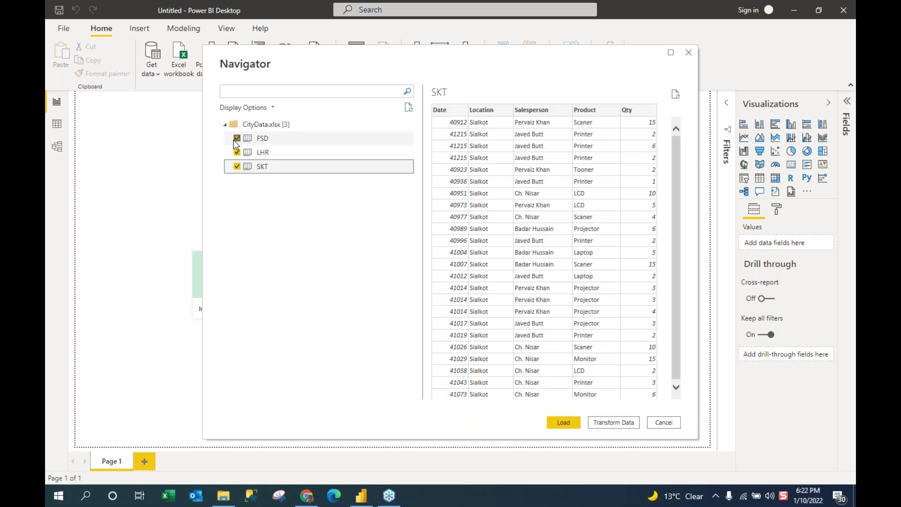
{"action": "left_click", "coordinate": [257, 140]}
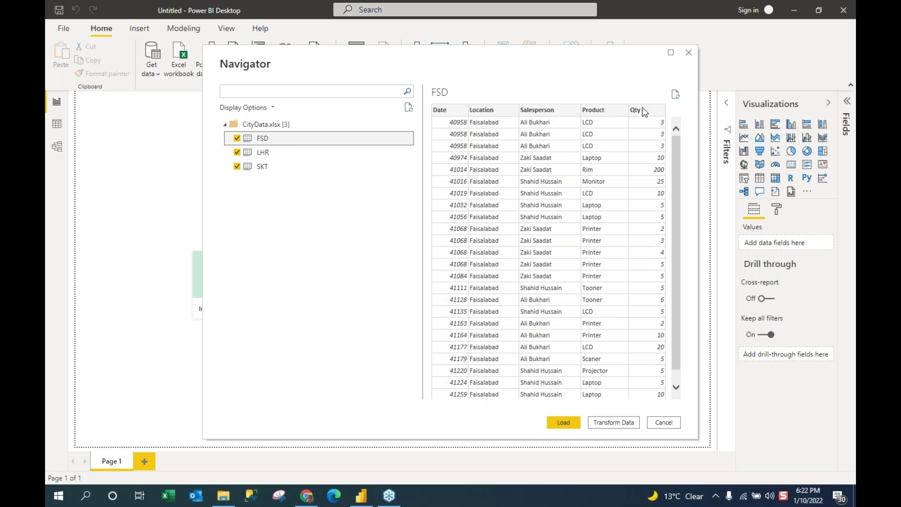
{"action": "left_click", "coordinate": [263, 153]}
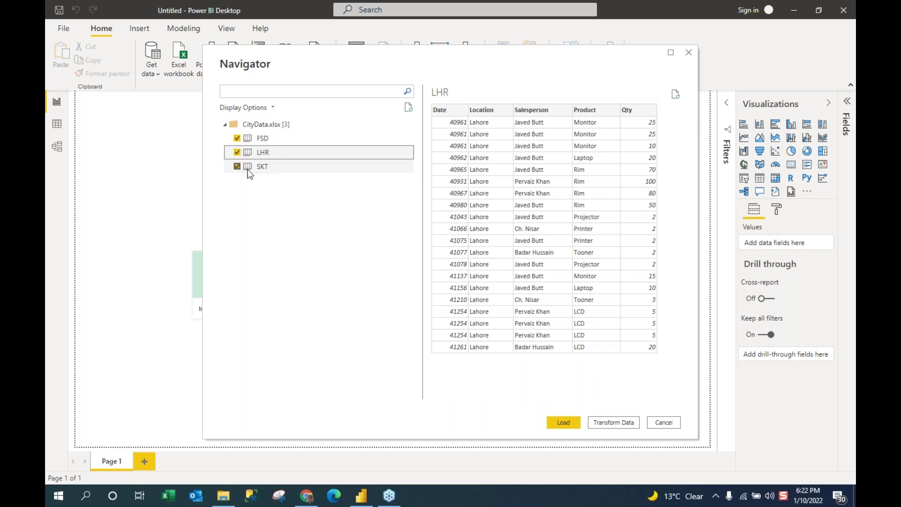
{"action": "left_click", "coordinate": [268, 166]}
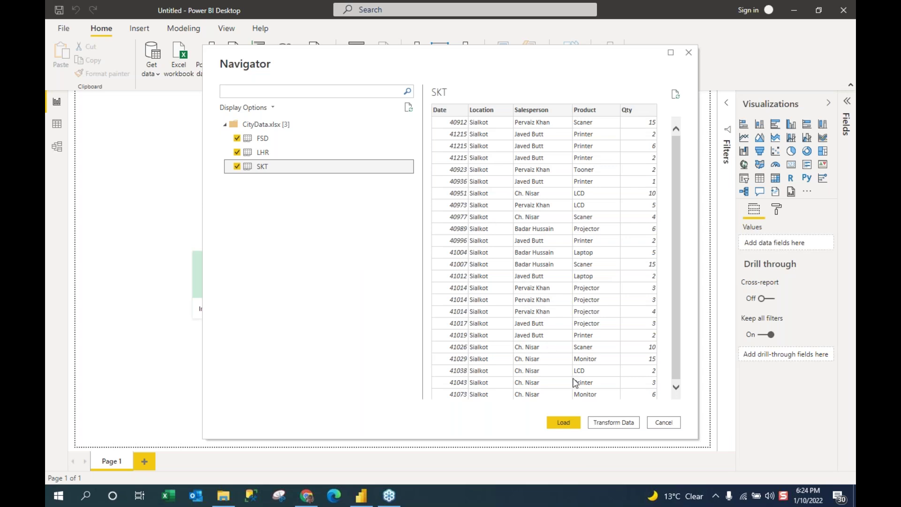
{"action": "left_click", "coordinate": [609, 423]}
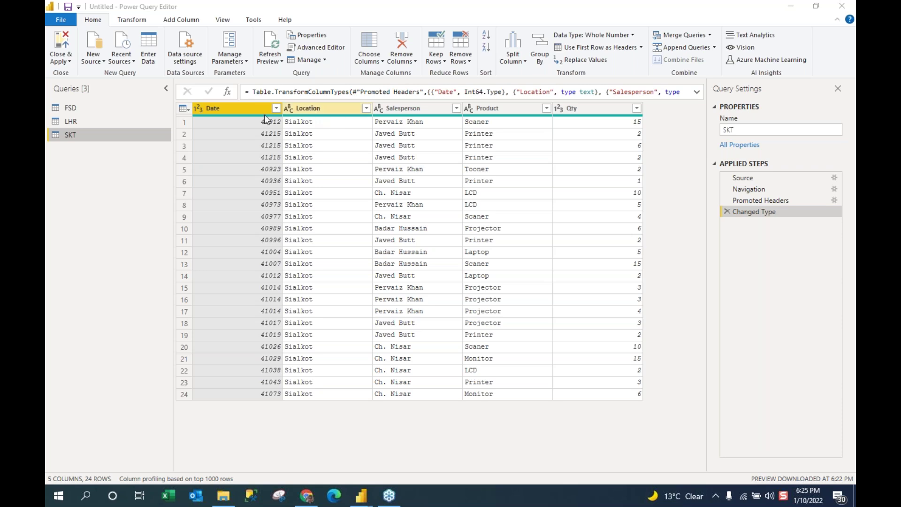
Review the FSD, LHR and SKT queries one after another, ending on SKT.
{"action": "left_click", "coordinate": [79, 111]}
{"action": "left_click", "coordinate": [78, 120]}
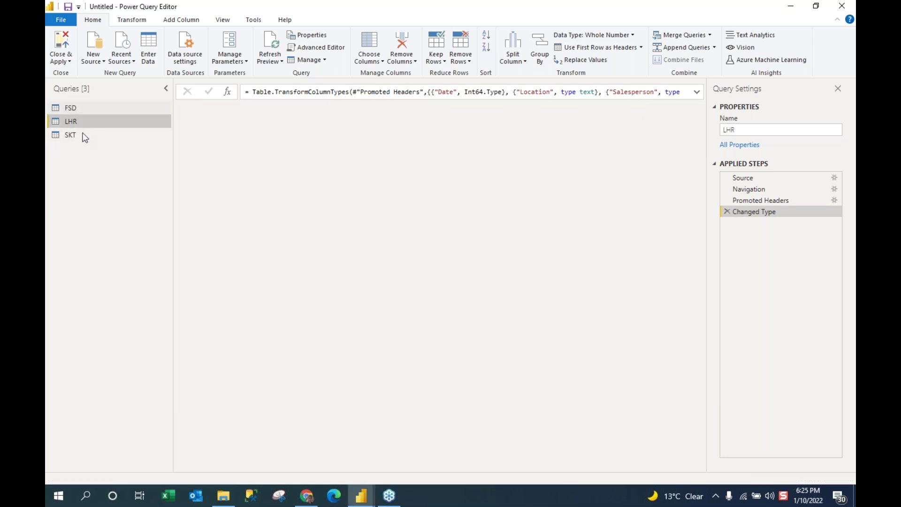
{"action": "left_click", "coordinate": [81, 135]}
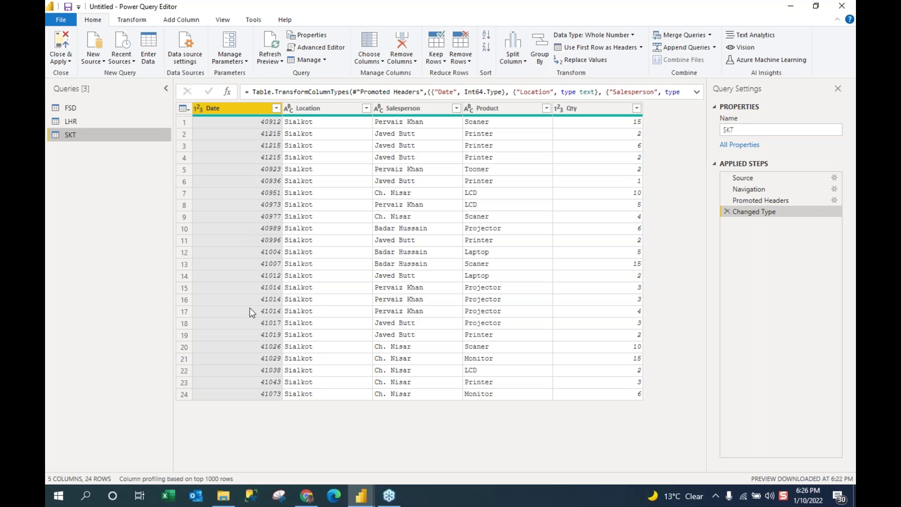
{"action": "left_click", "coordinate": [96, 105]}
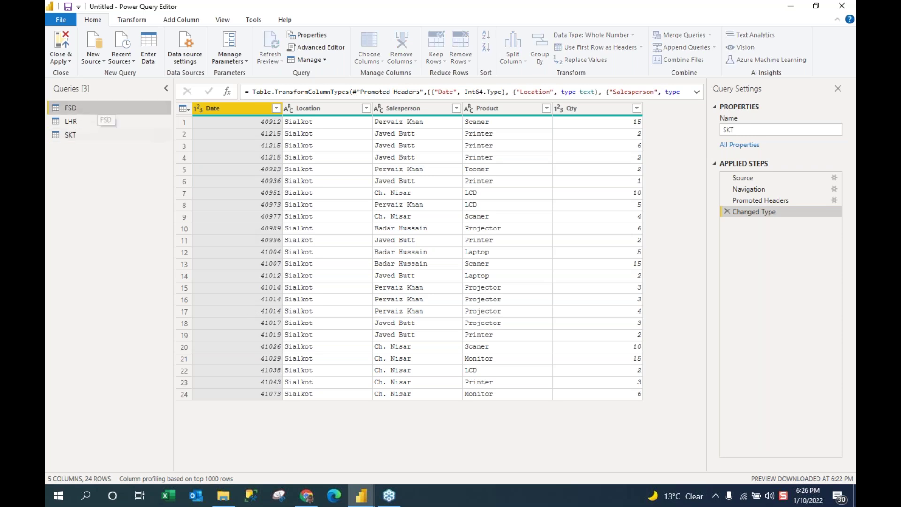
{"action": "left_click", "coordinate": [71, 121]}
{"action": "left_click", "coordinate": [78, 136]}
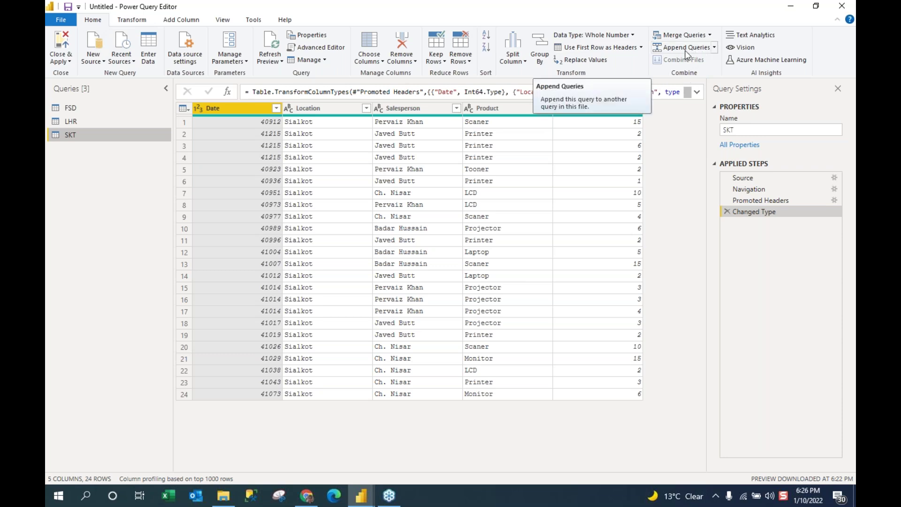
Append the SKT, FSD and LHR tables, in that order, as a new query using the three-or-more-tables option.
{"action": "left_click", "coordinate": [715, 48]}
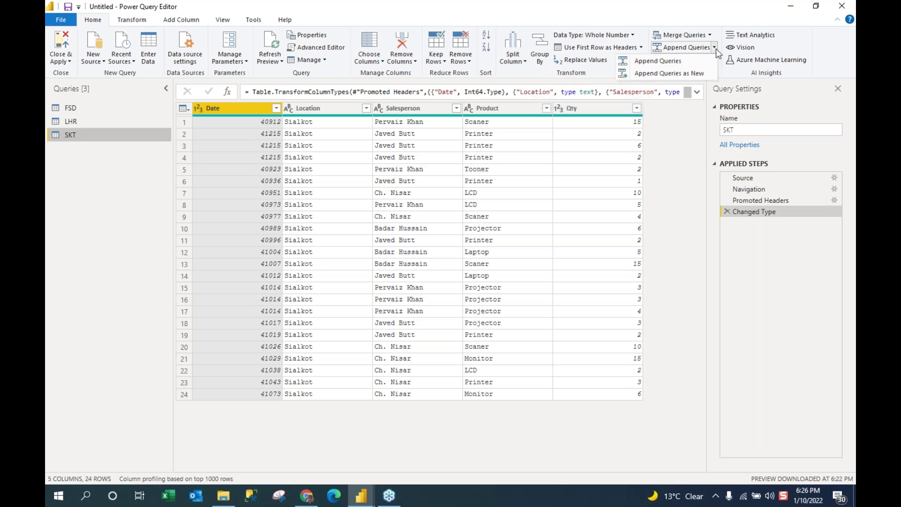
{"action": "left_click", "coordinate": [667, 74]}
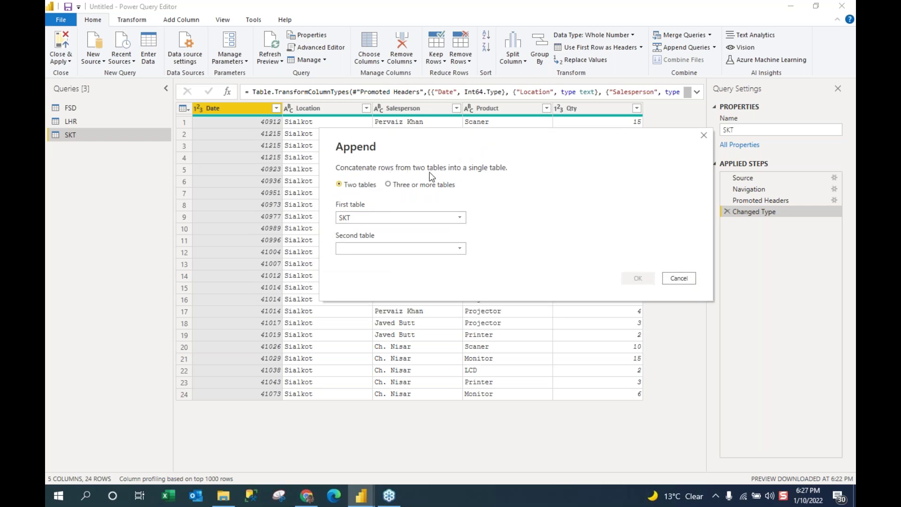
{"action": "left_click", "coordinate": [387, 185]}
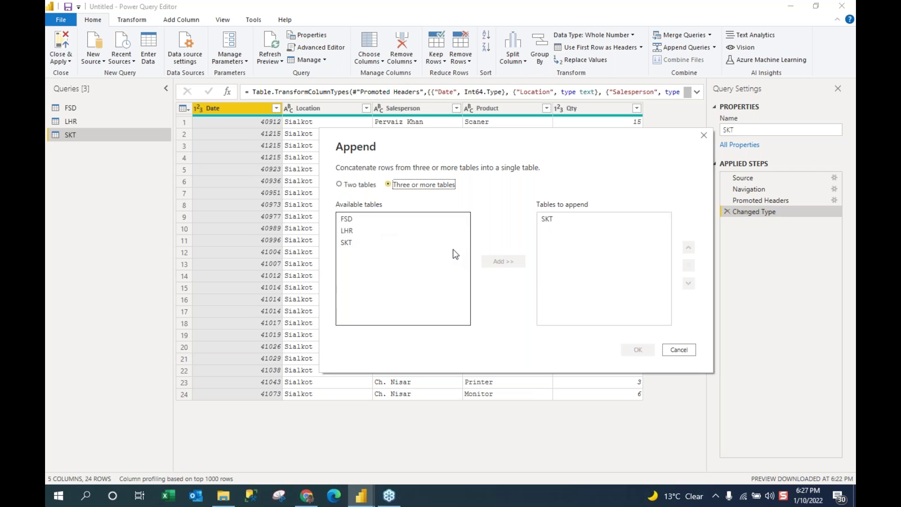
{"action": "left_click", "coordinate": [348, 219]}
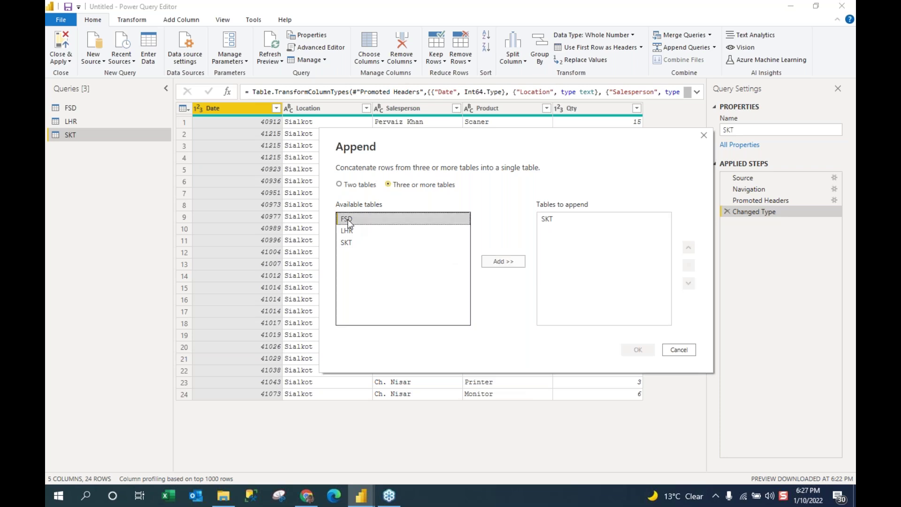
{"action": "left_click", "coordinate": [499, 262]}
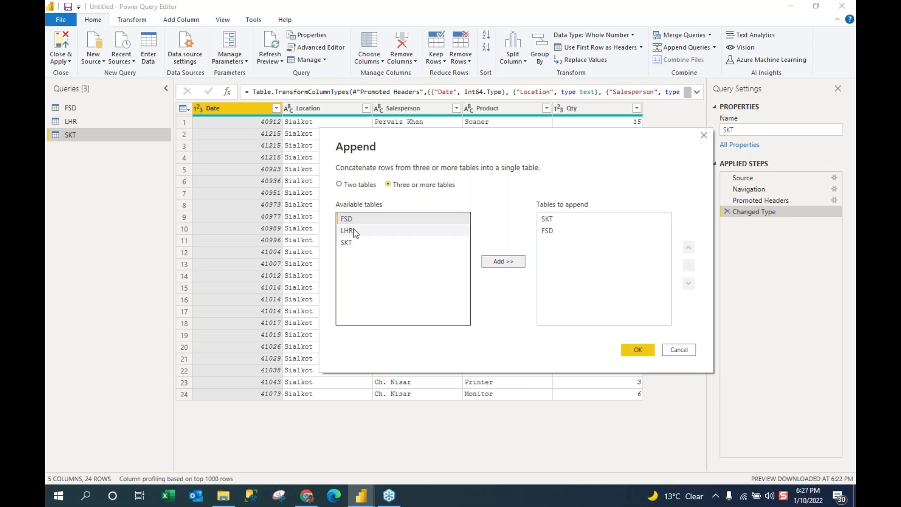
{"action": "left_click", "coordinate": [352, 231]}
{"action": "left_click", "coordinate": [505, 262]}
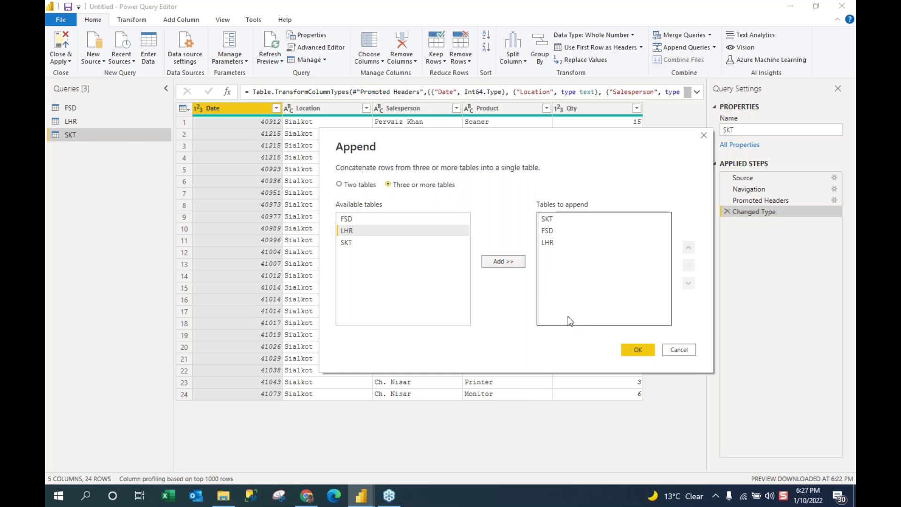
{"action": "left_click", "coordinate": [638, 351]}
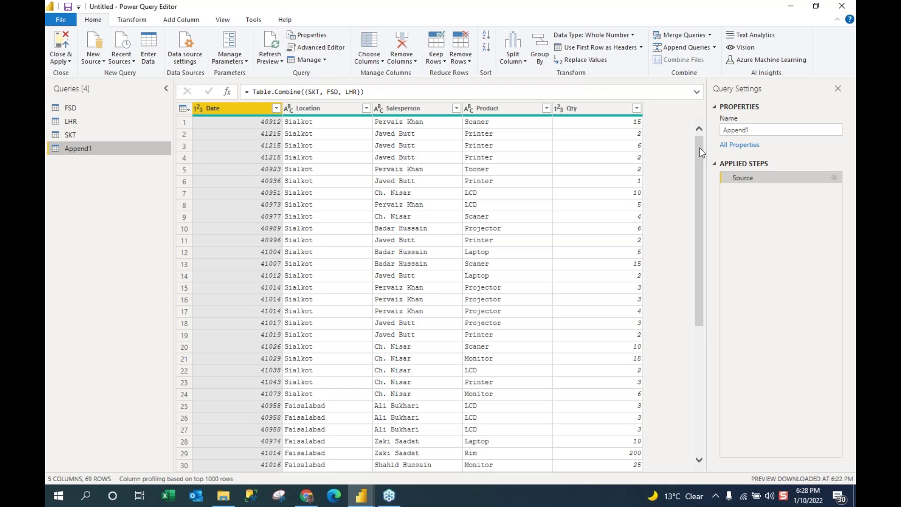
Check the appended rows from start to end and rename the new query as CombineCityData.
{"action": "left_click_drag", "start_coordinate": [700, 148], "coordinate": [703, 385]}
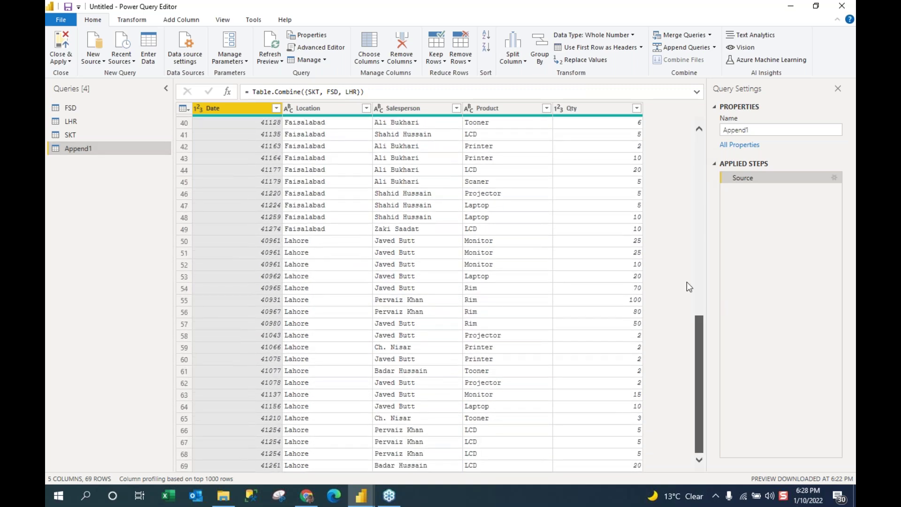
{"action": "scroll", "coordinate": [687, 283], "scroll_direction": "up", "scroll_amount": 13}
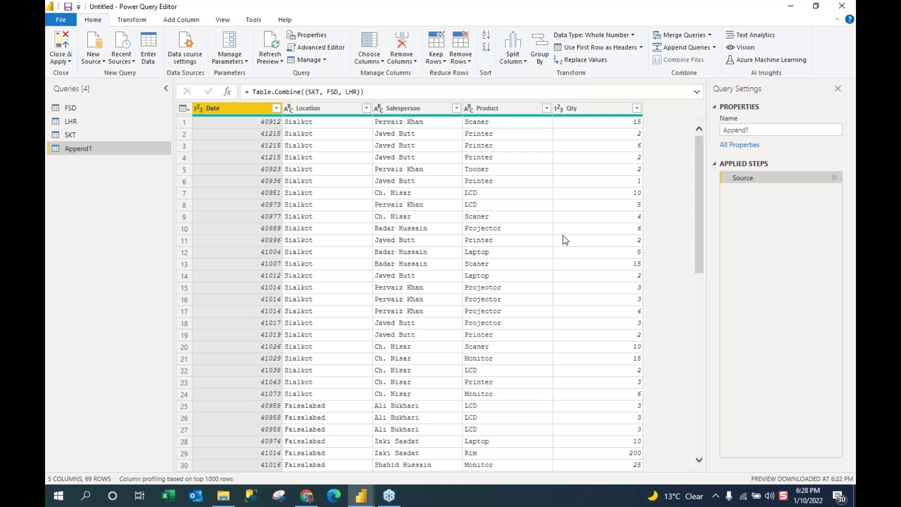
{"action": "left_click_drag", "start_coordinate": [702, 239], "coordinate": [714, 170]}
{"action": "left_click", "coordinate": [751, 129]}
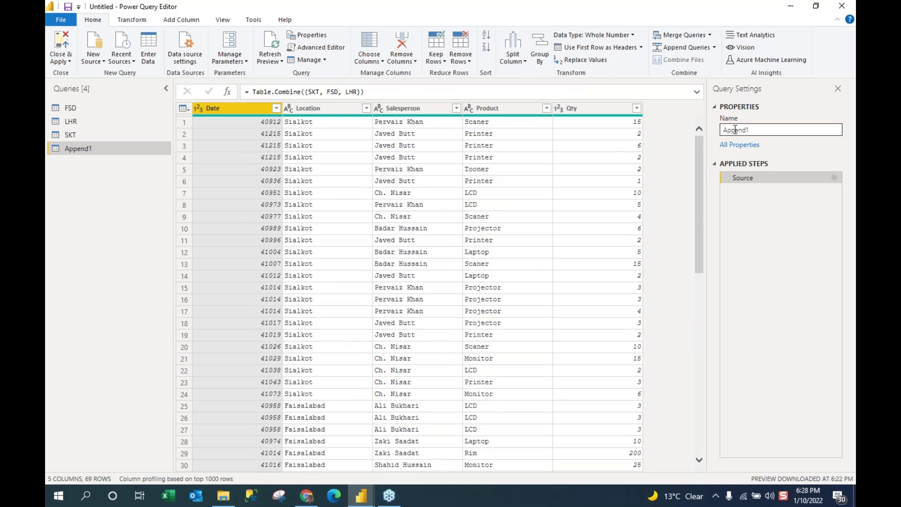
{"action": "left_click_drag", "start_coordinate": [752, 128], "coordinate": [705, 130]}
{"action": "type", "text": "C"}
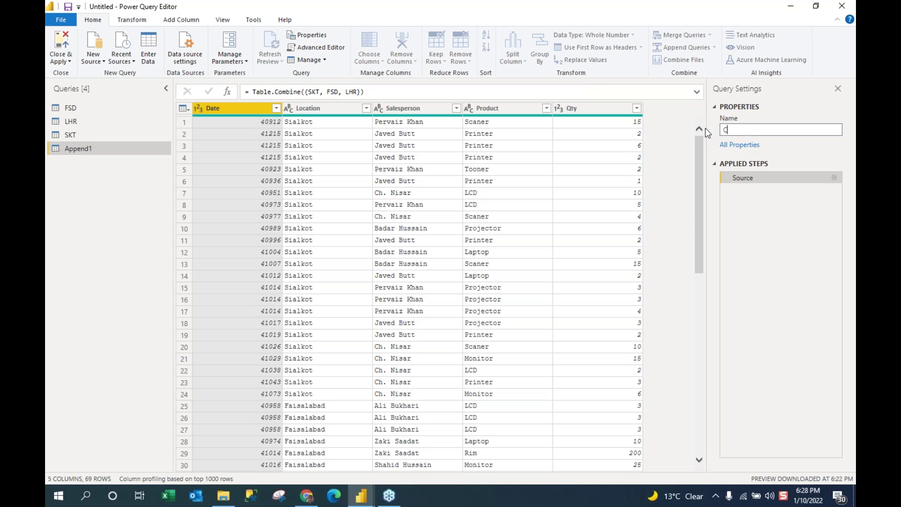
{"action": "type", "text": "ombineCityData"}
{"action": "key", "text": "Return"}
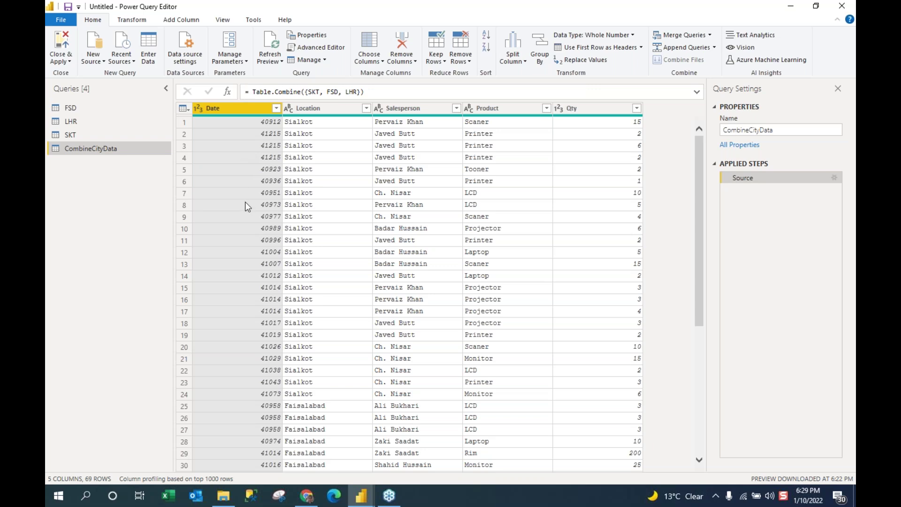
Change the Date column's data type to Date in CombineCityData, and apply and close the query editor.
{"action": "right_click", "coordinate": [240, 108]}
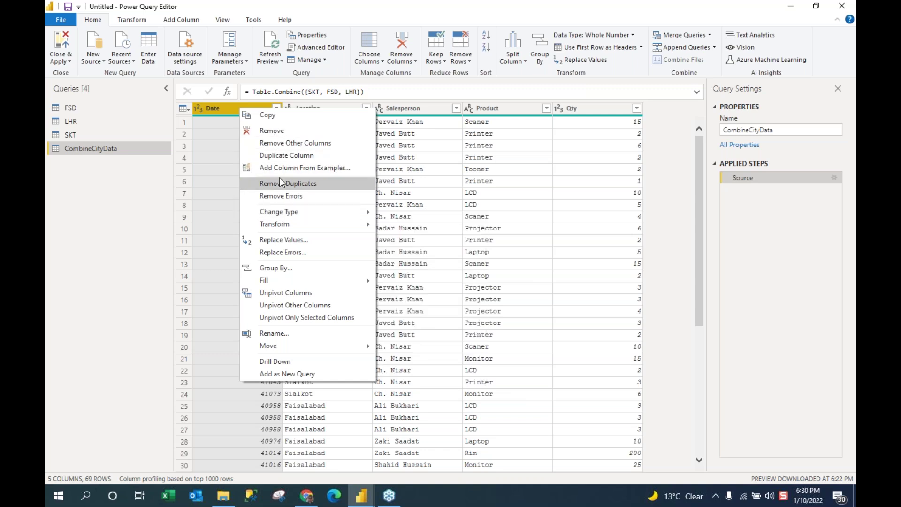
{"action": "mouse_move", "coordinate": [293, 215]}
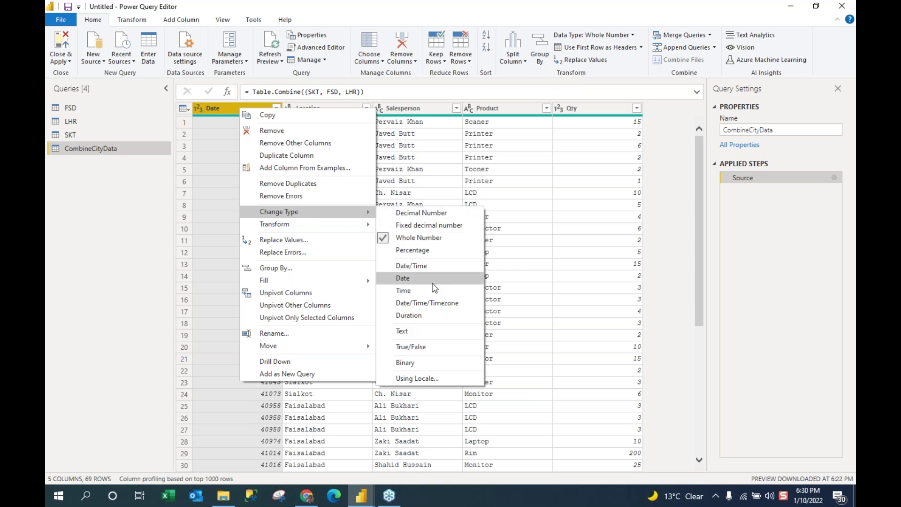
{"action": "left_click", "coordinate": [407, 282]}
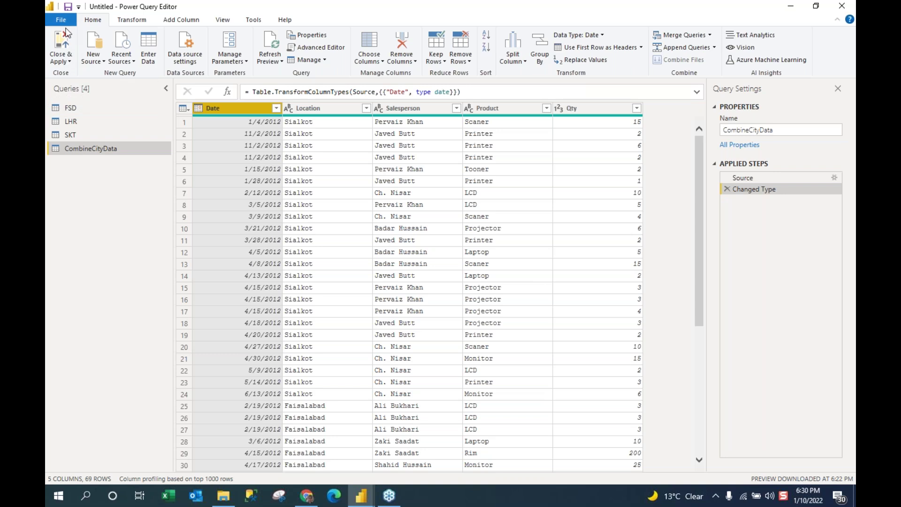
{"action": "left_click", "coordinate": [70, 61]}
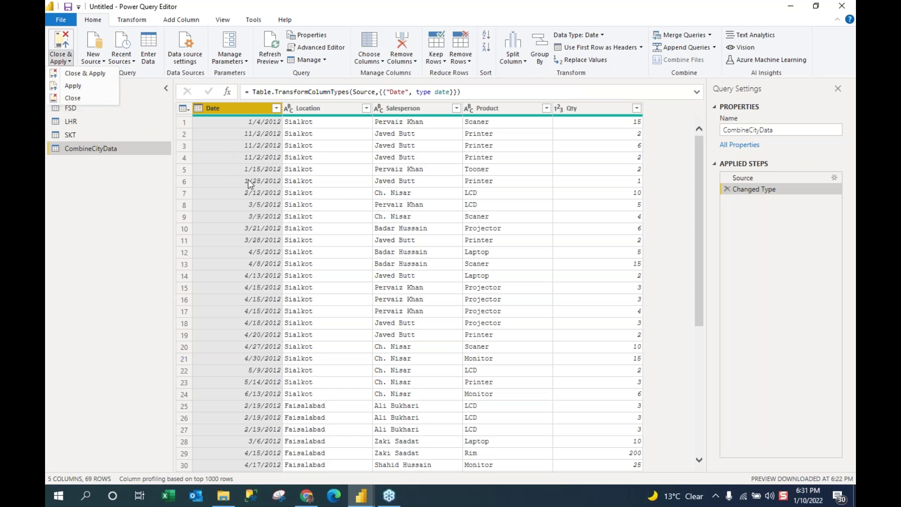
{"action": "left_click", "coordinate": [87, 73]}
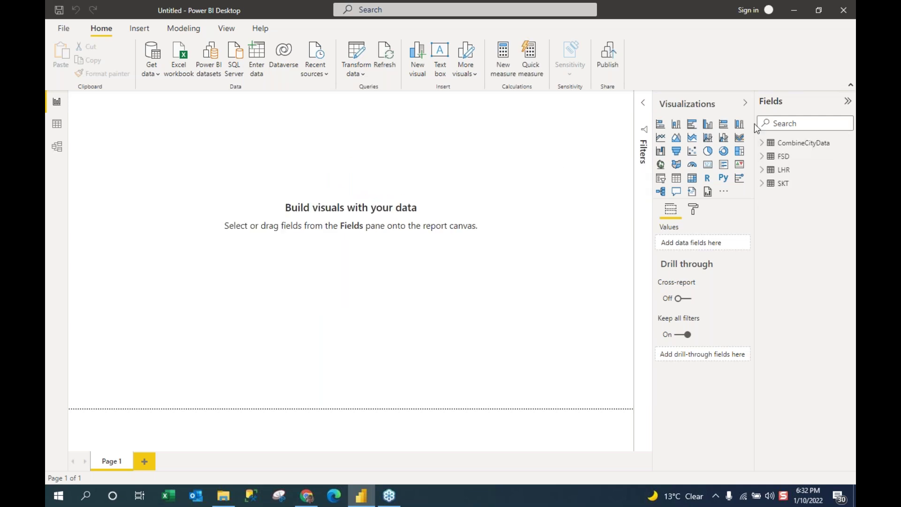
Add a table visual with CombineCityData's Date, Salesperson, Location, Product and Qty fields, arranged in that order.
{"action": "left_click", "coordinate": [766, 149]}
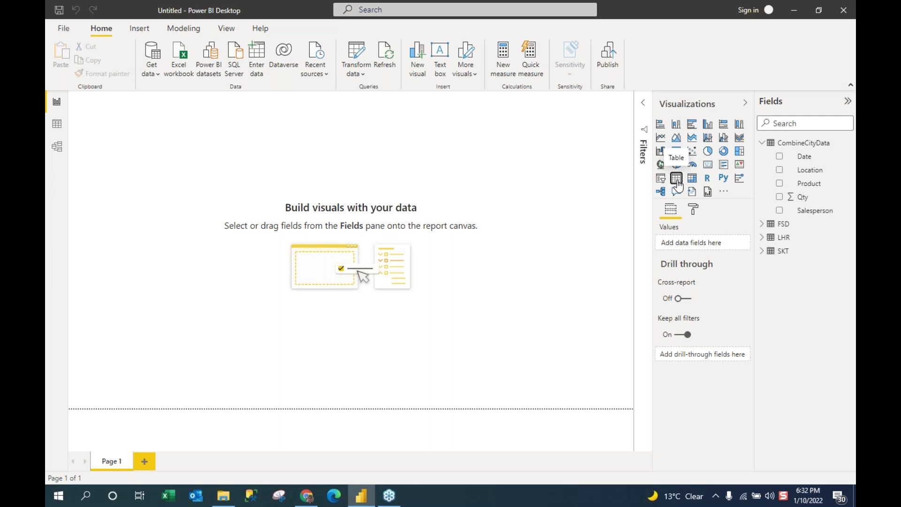
{"action": "left_click", "coordinate": [779, 157]}
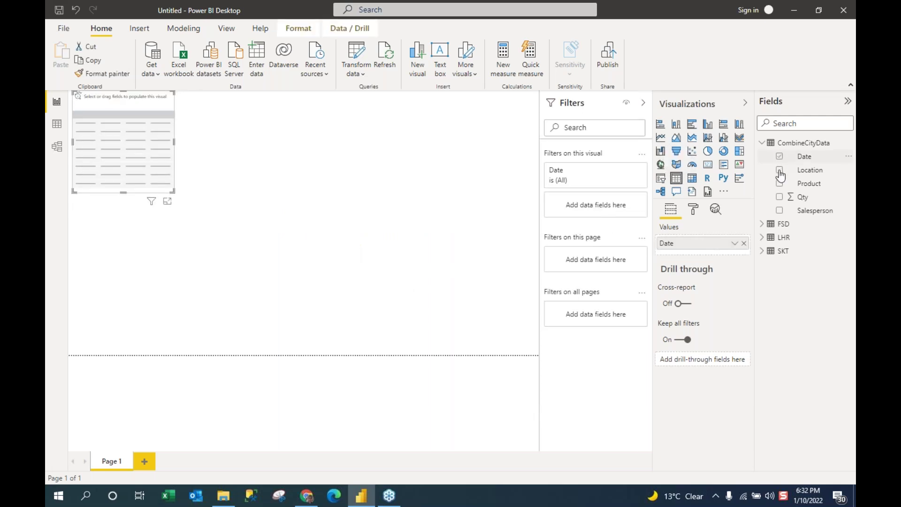
{"action": "left_click", "coordinate": [780, 171]}
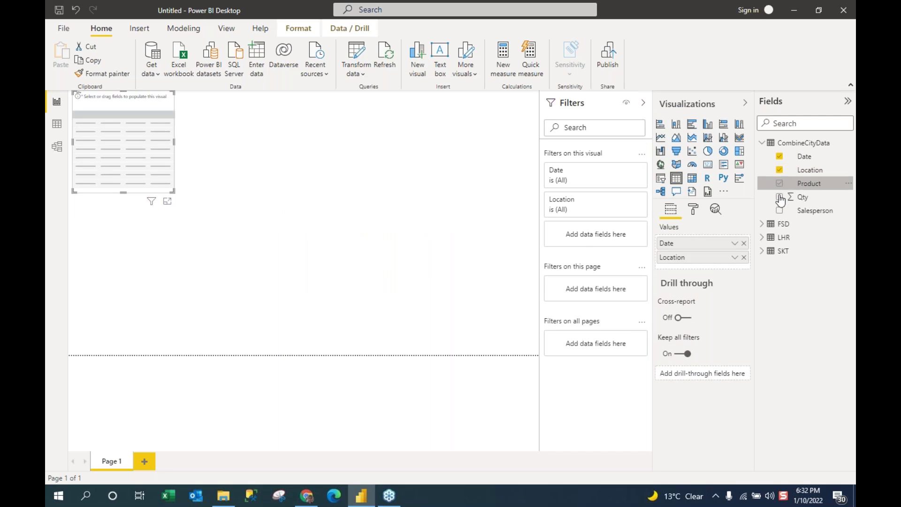
{"action": "left_click", "coordinate": [780, 211]}
{"action": "left_click_drag", "start_coordinate": [702, 290], "coordinate": [683, 305]}
{"action": "left_click_drag", "start_coordinate": [703, 262], "coordinate": [691, 295]}
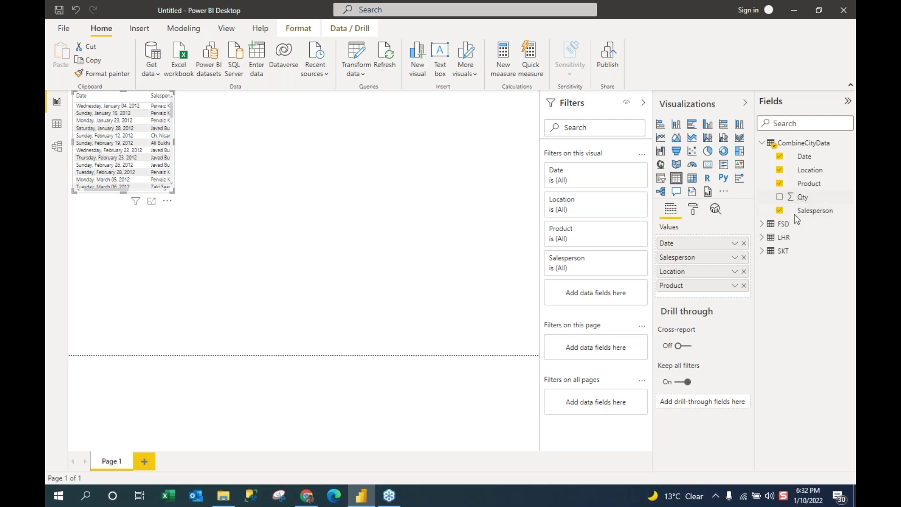
{"action": "left_click", "coordinate": [780, 197]}
Enlarge the table visual to show all five columns and reach the page's lower edge, leaving a gap above it.
{"action": "left_click_drag", "start_coordinate": [174, 142], "coordinate": [288, 143]}
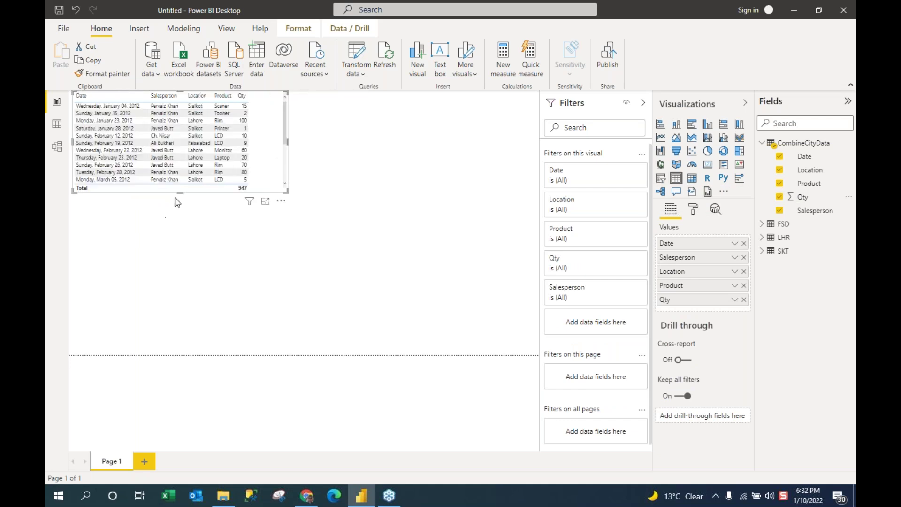
{"action": "left_click_drag", "start_coordinate": [180, 190], "coordinate": [185, 354]}
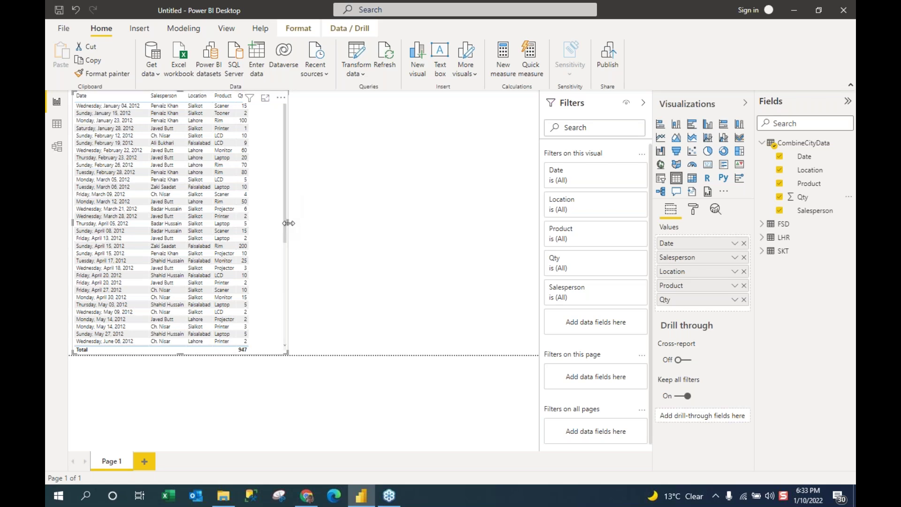
{"action": "left_click_drag", "start_coordinate": [288, 224], "coordinate": [274, 224]}
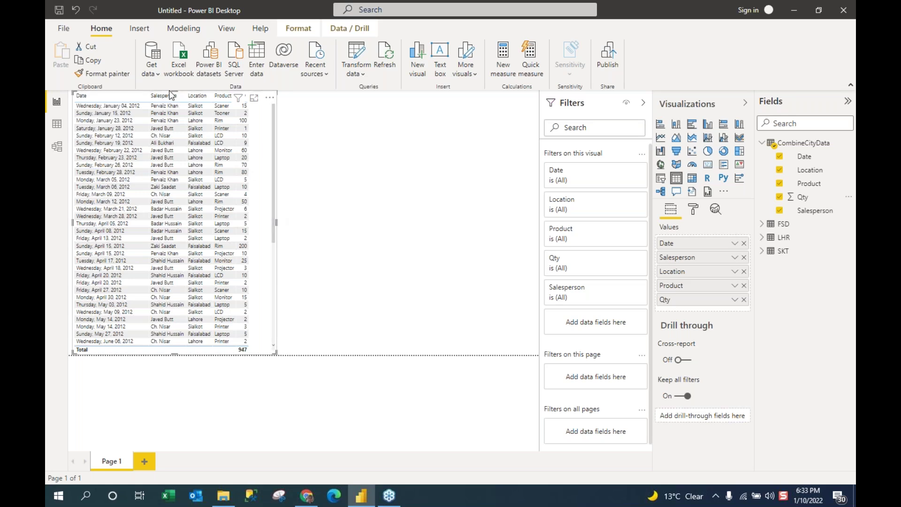
{"action": "left_click_drag", "start_coordinate": [176, 116], "coordinate": [175, 115]}
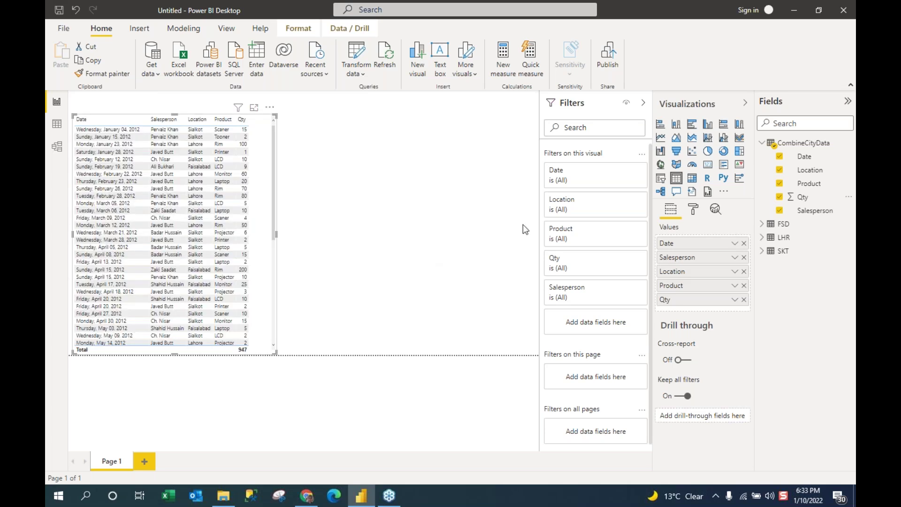
Collapse the CombineCityData field list and turn on the table visual's title with the text CombinedCityData.
{"action": "left_click", "coordinate": [764, 144]}
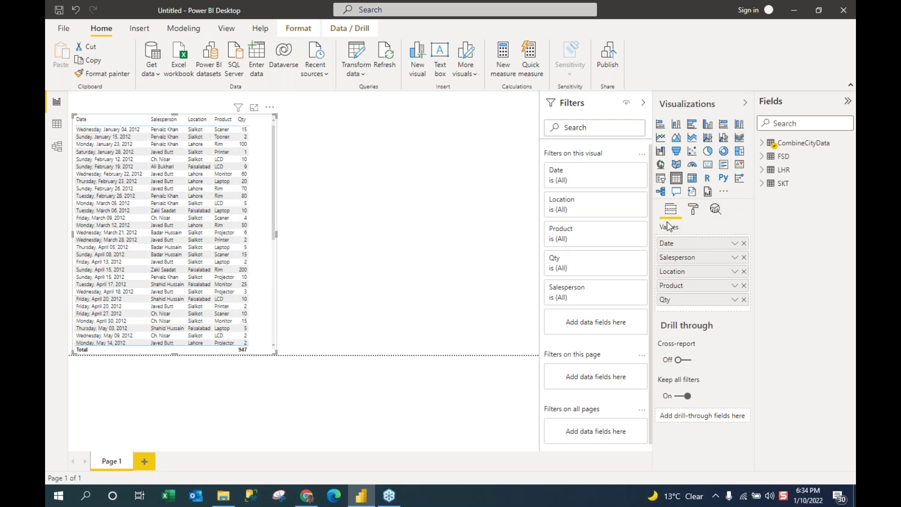
{"action": "left_click", "coordinate": [695, 214]}
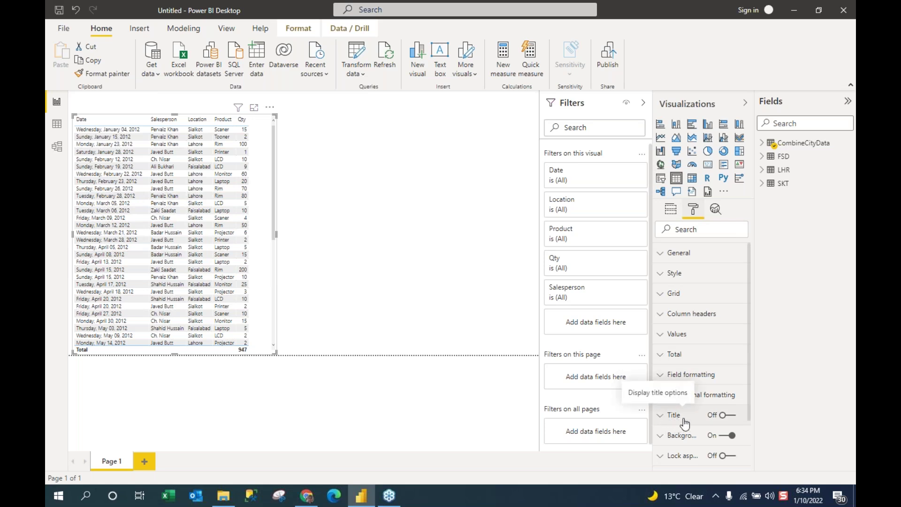
{"action": "left_click", "coordinate": [727, 416]}
{"action": "left_click", "coordinate": [735, 418]}
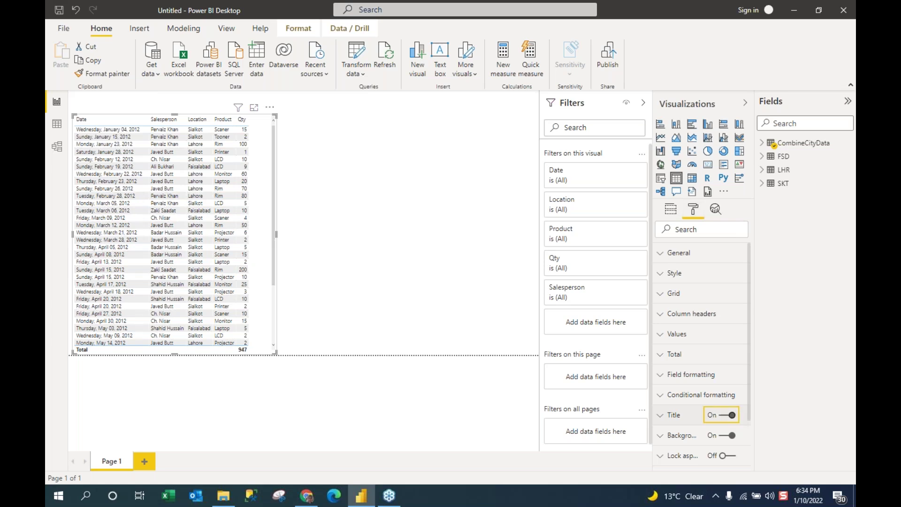
{"action": "left_click_drag", "start_coordinate": [751, 379], "coordinate": [754, 423]}
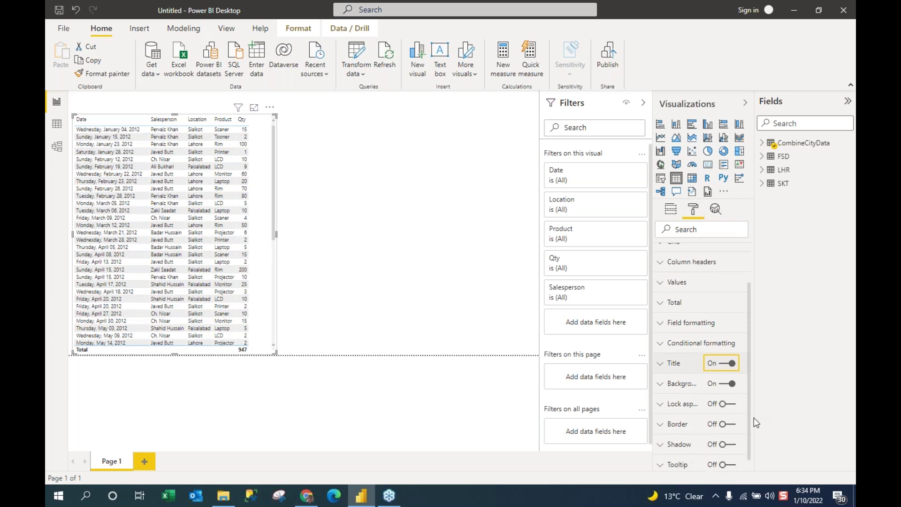
{"action": "left_click", "coordinate": [661, 369]}
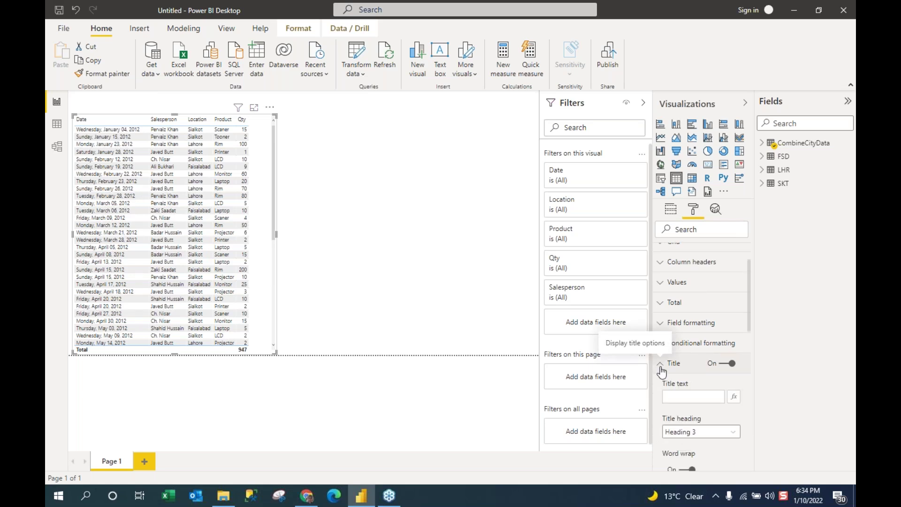
{"action": "left_click", "coordinate": [681, 397]}
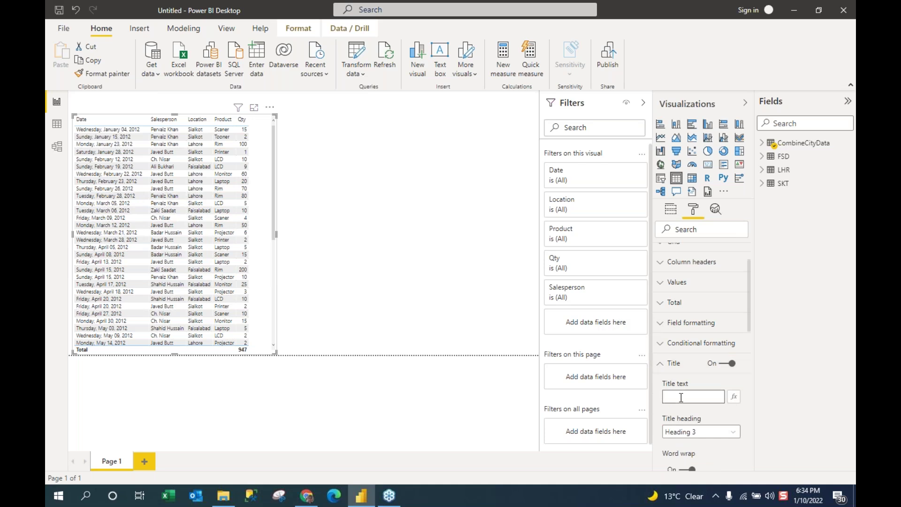
{"action": "type", "text": "CombinedCity"}
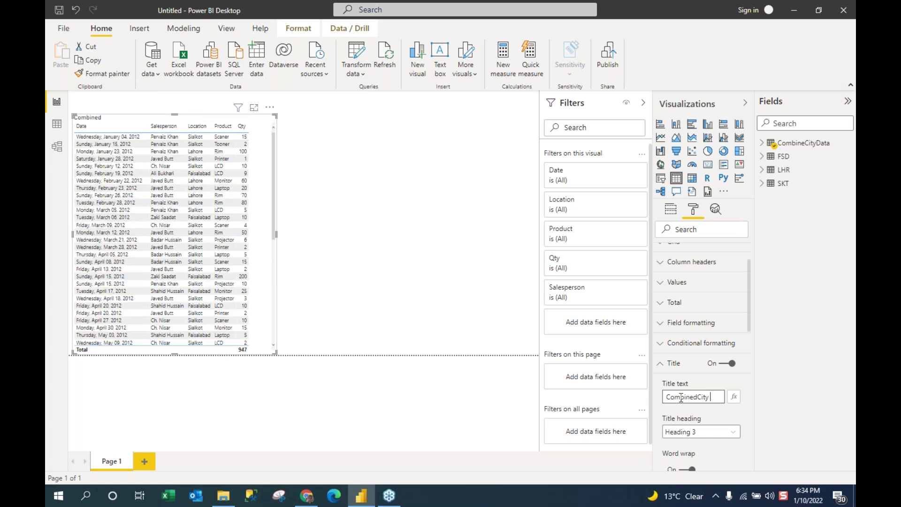
{"action": "type", "text": "Data"}
{"action": "left_click", "coordinate": [661, 365]}
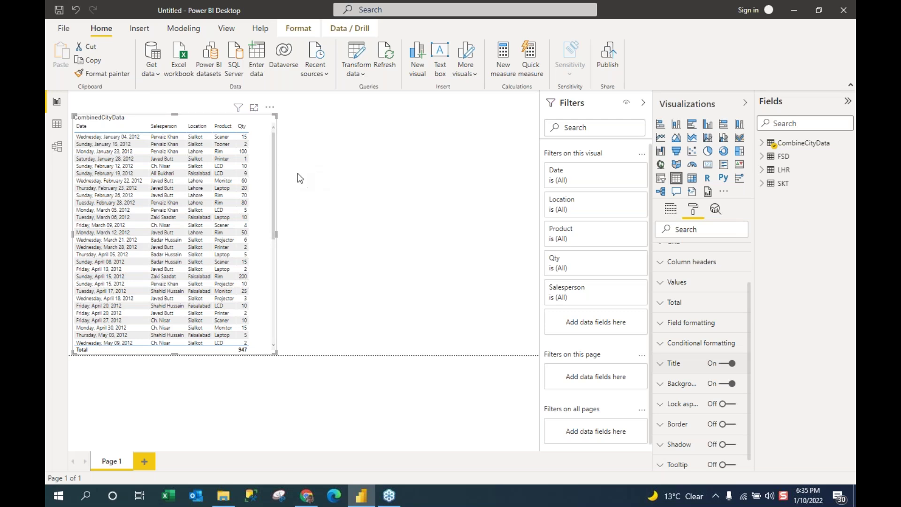
{"action": "left_click", "coordinate": [270, 109]}
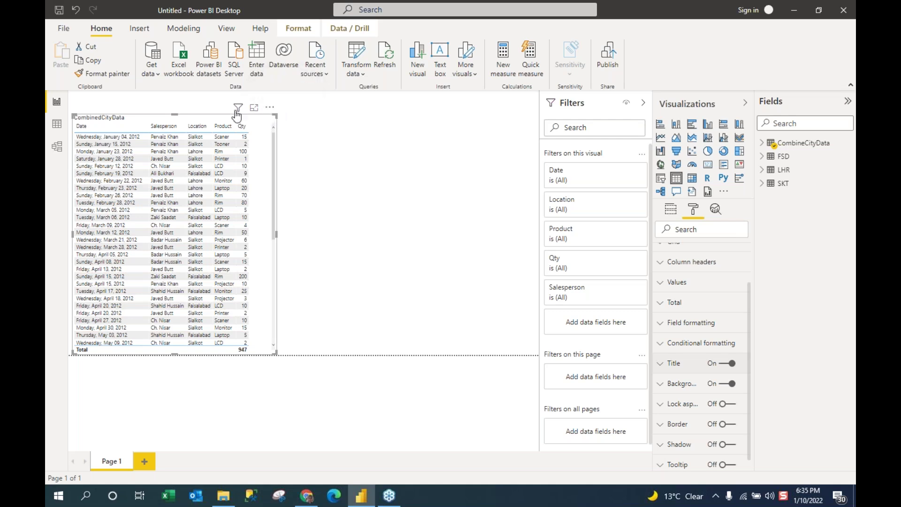
{"action": "mouse_move", "coordinate": [239, 115]}
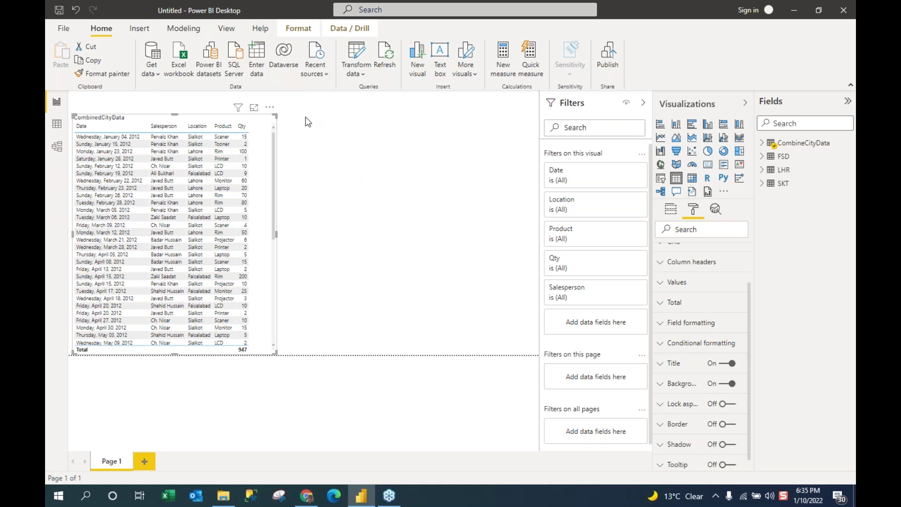
Export the table visual's data as a CSV file named CombinedCityData into the Power BI Excercises folder.
{"action": "left_click", "coordinate": [271, 109]}
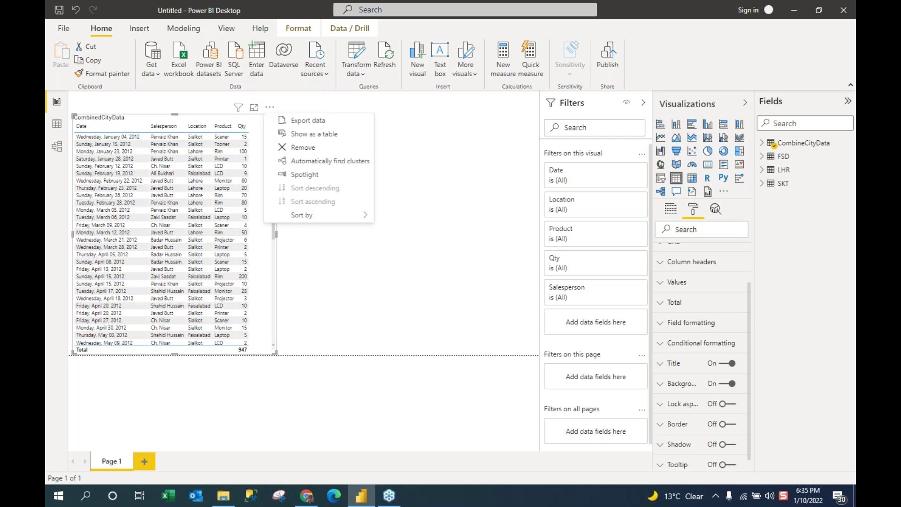
{"action": "left_click", "coordinate": [308, 122]}
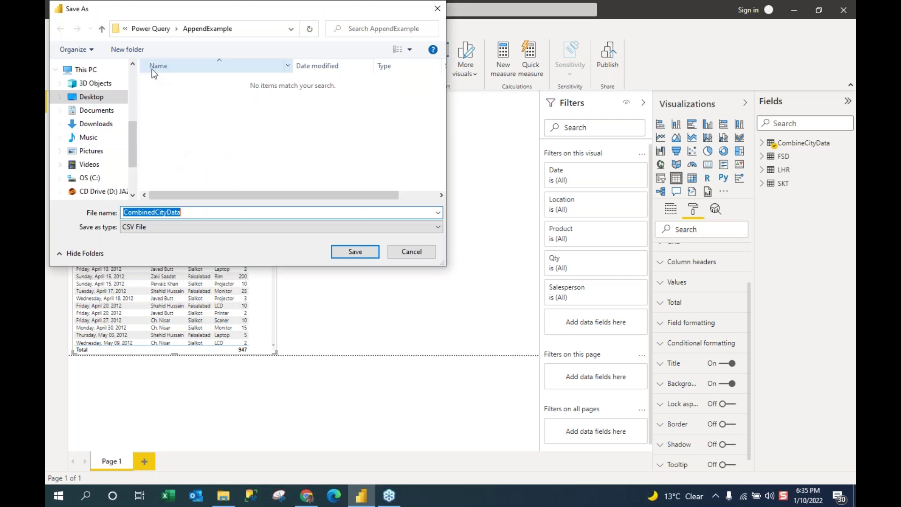
{"action": "left_click", "coordinate": [148, 29]}
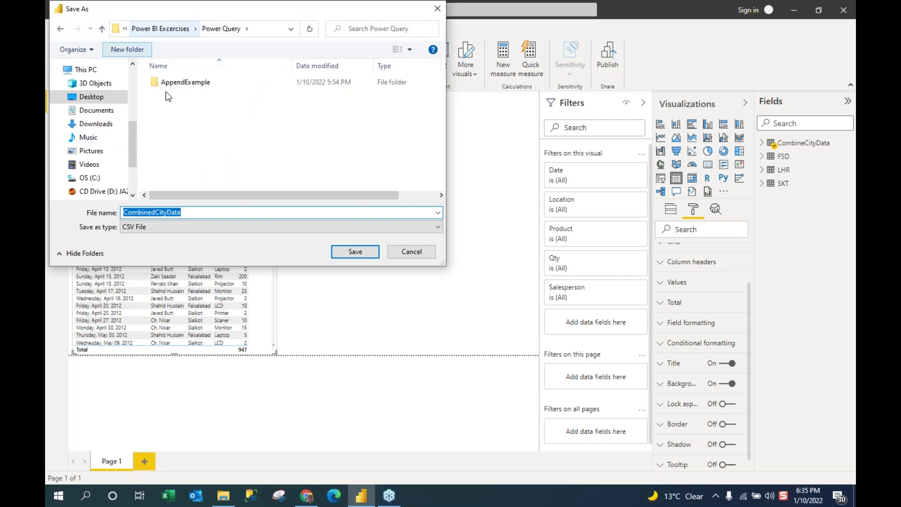
{"action": "left_click", "coordinate": [158, 28]}
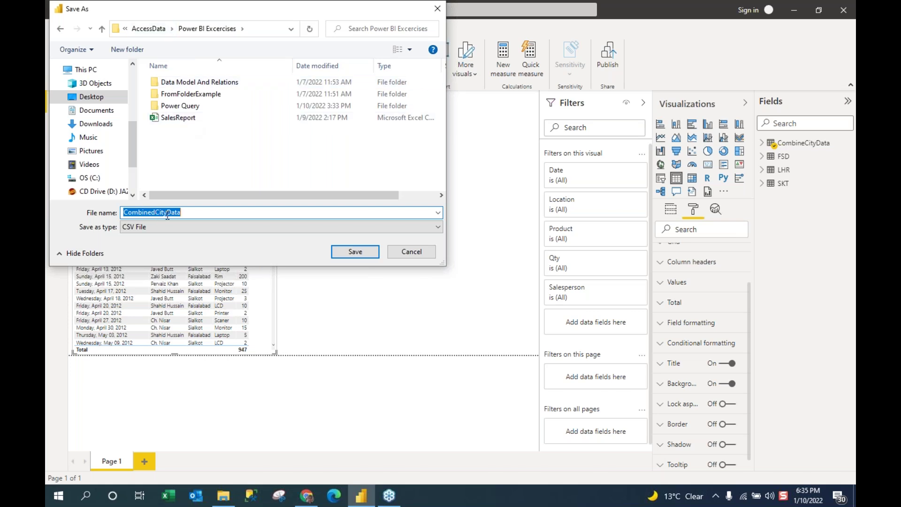
{"action": "left_click_drag", "start_coordinate": [258, 11], "coordinate": [446, 66]}
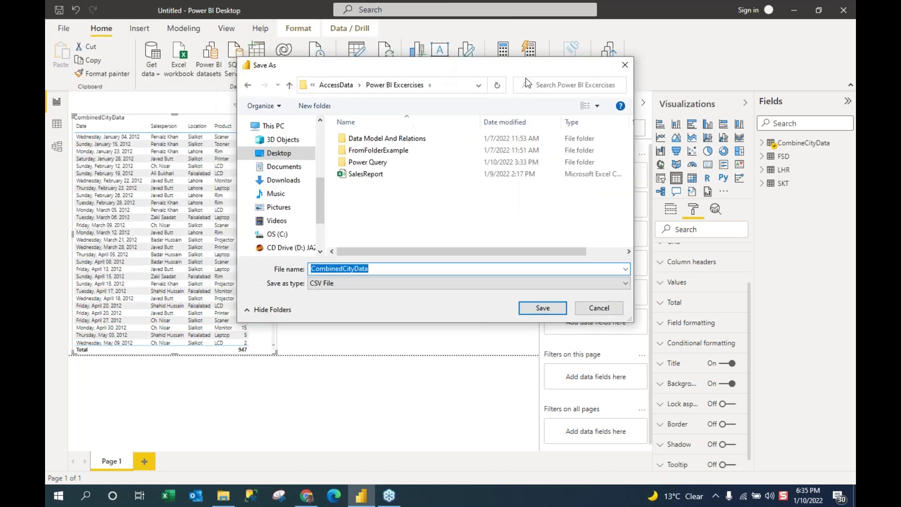
{"action": "left_click_drag", "start_coordinate": [526, 78], "coordinate": [526, 78]}
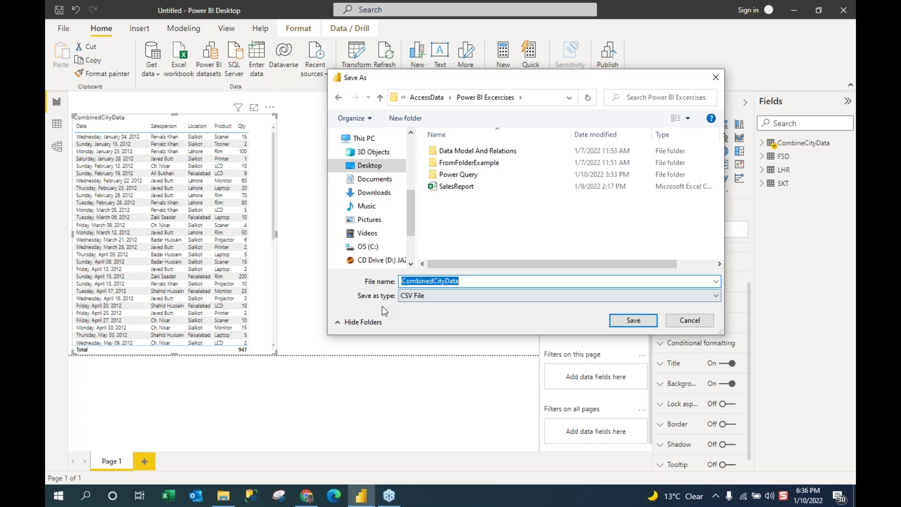
{"action": "left_click", "coordinate": [718, 295]}
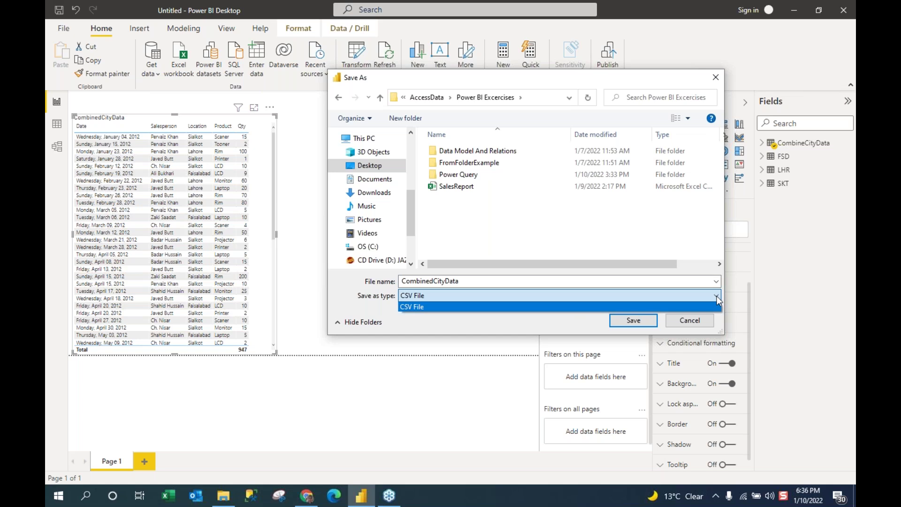
{"action": "left_click", "coordinate": [519, 307]}
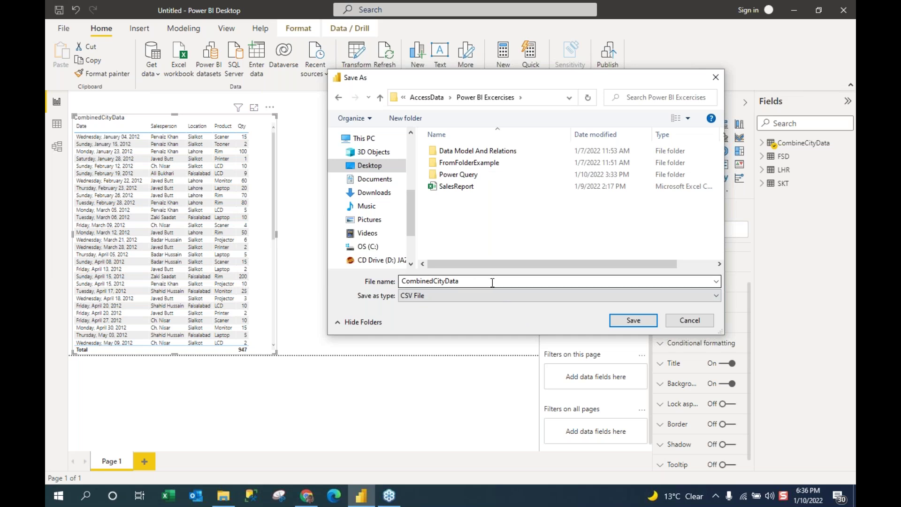
{"action": "left_click", "coordinate": [641, 319]}
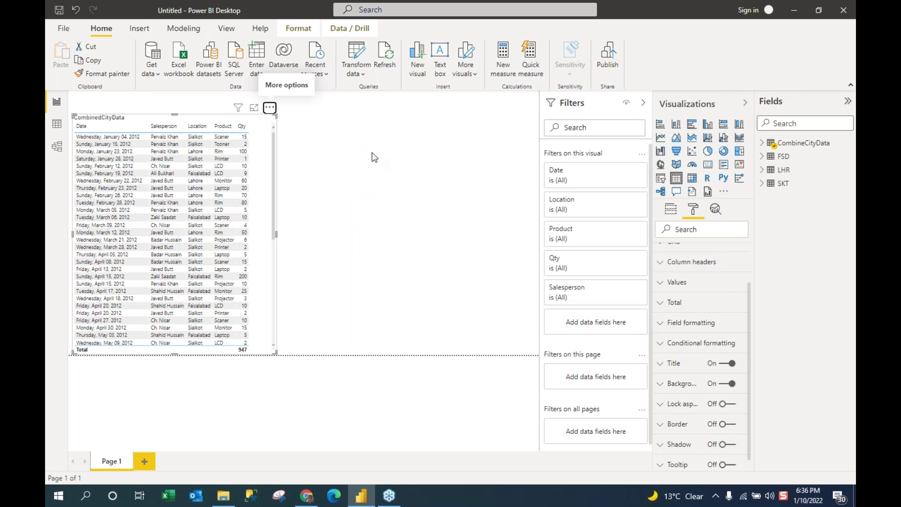
Switch to File Explorer, open the exported CombinedCityData file from the Power BI Excercises folder in Excel, and maximize its window.
{"action": "left_click", "coordinate": [225, 497]}
{"action": "left_click", "coordinate": [333, 91]}
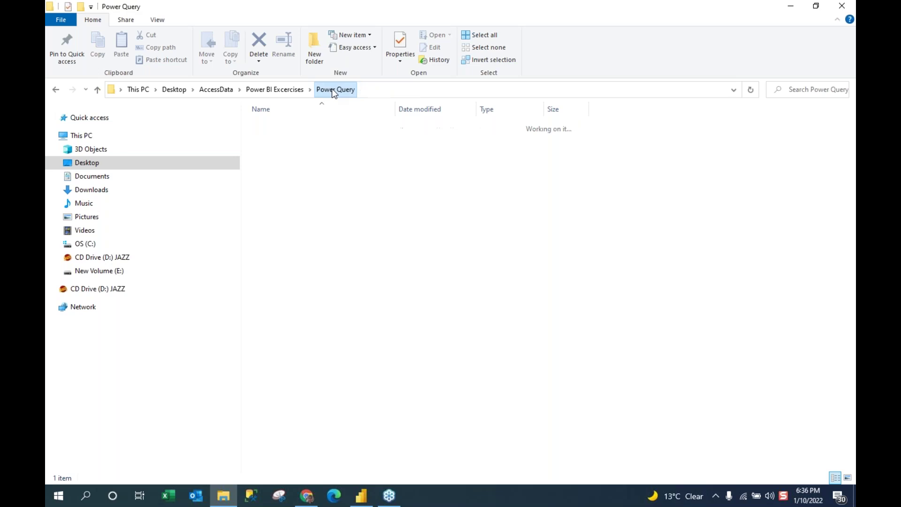
{"action": "left_click", "coordinate": [322, 207]}
{"action": "right_click", "coordinate": [325, 201]}
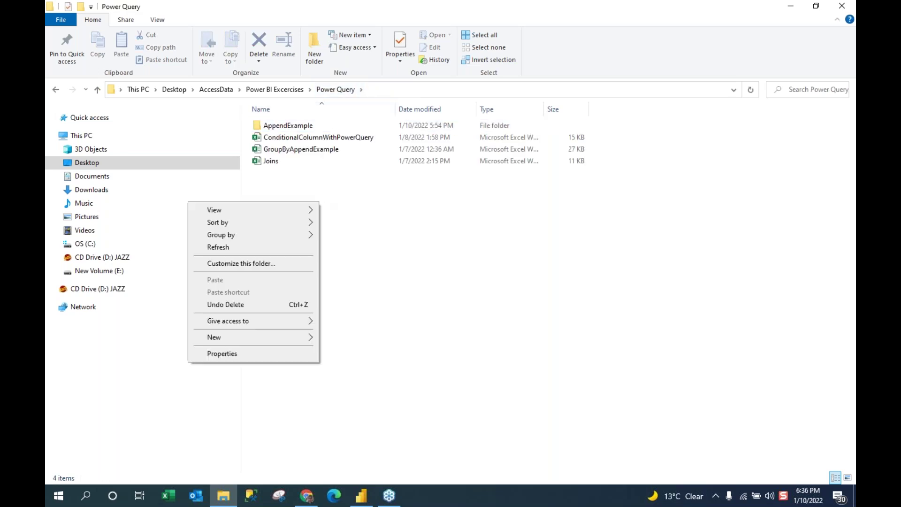
{"action": "left_click", "coordinate": [267, 250]}
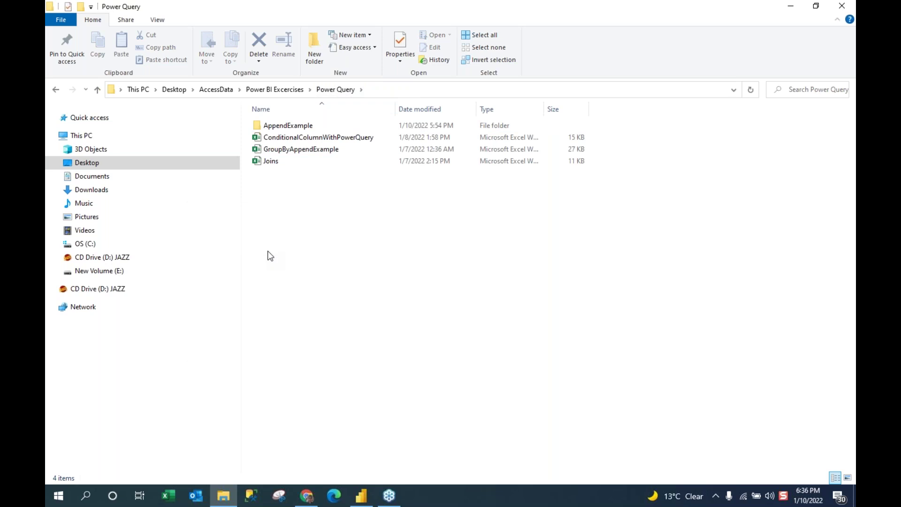
{"action": "left_click", "coordinate": [284, 89]}
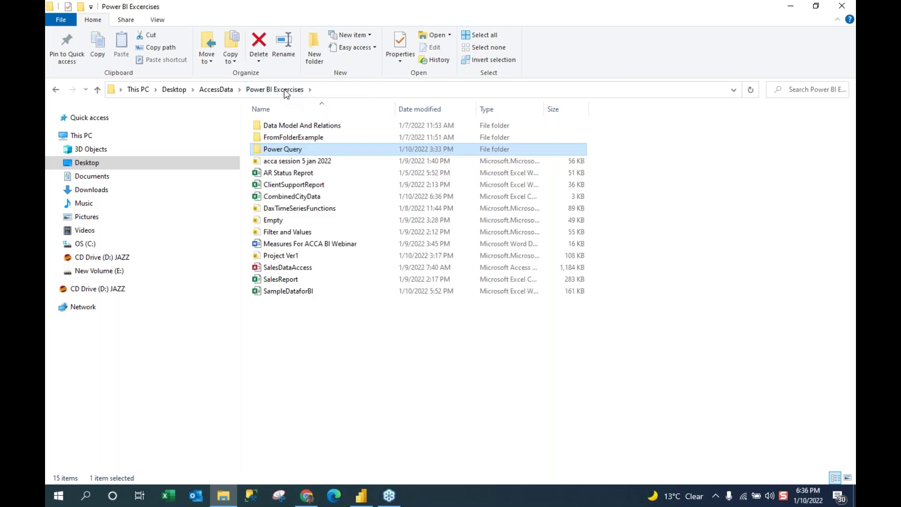
{"action": "left_click", "coordinate": [304, 198]}
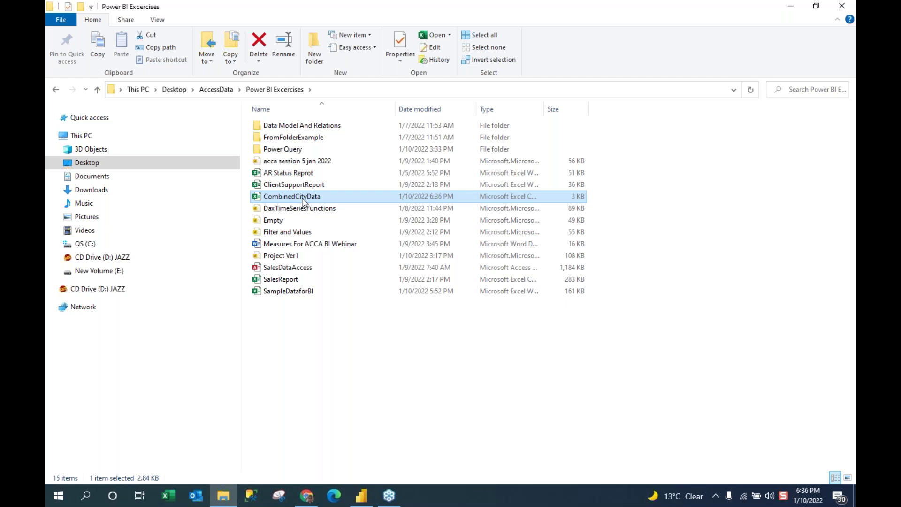
{"action": "double_click", "coordinate": [303, 201]}
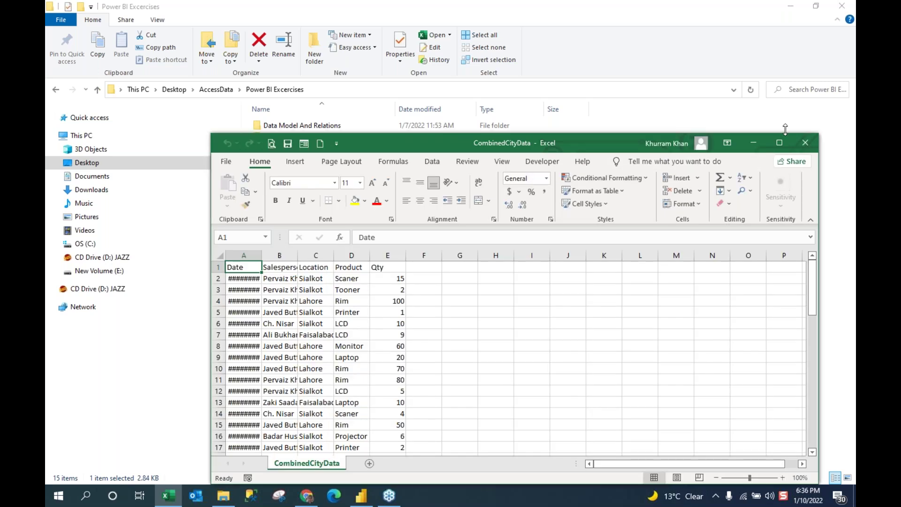
{"action": "left_click", "coordinate": [780, 146]}
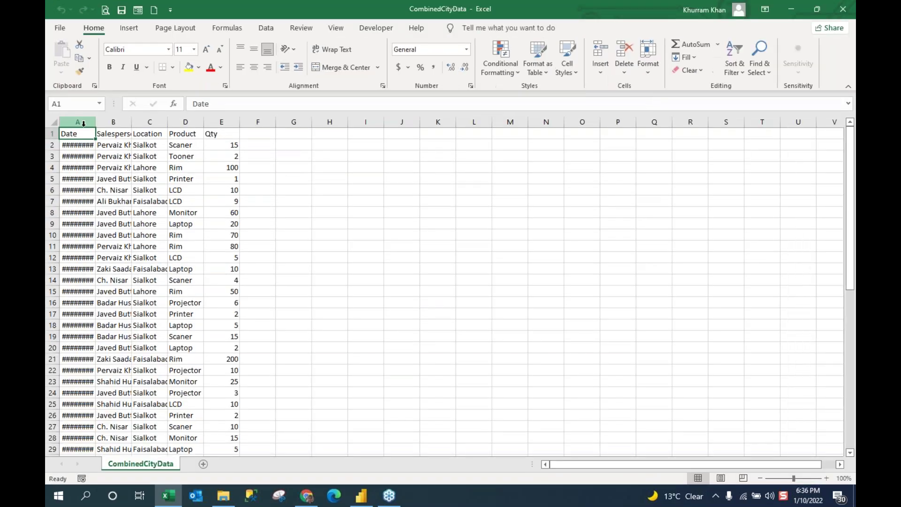
Auto-fit the widths of columns A to E in the CombinedCityData sheet.
{"action": "left_click_drag", "start_coordinate": [83, 123], "coordinate": [240, 120]}
{"action": "double_click", "coordinate": [240, 120]}
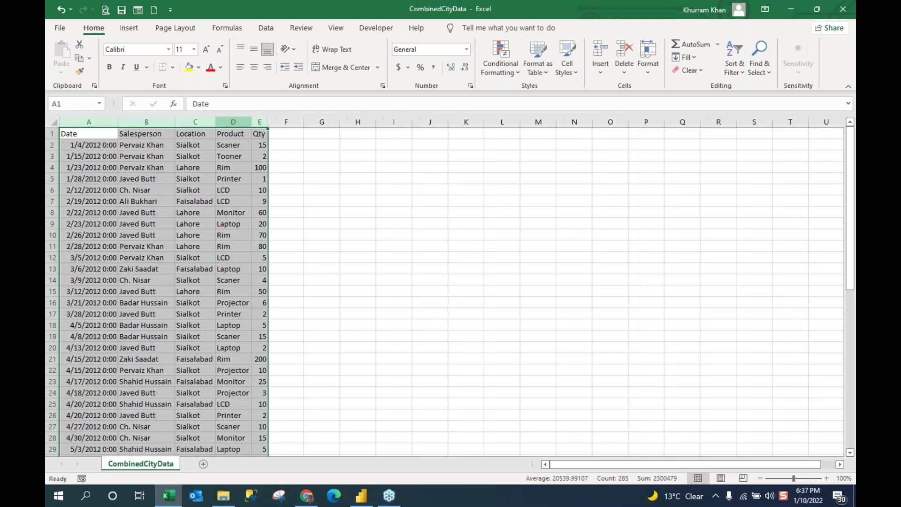
{"action": "left_click", "coordinate": [370, 222]}
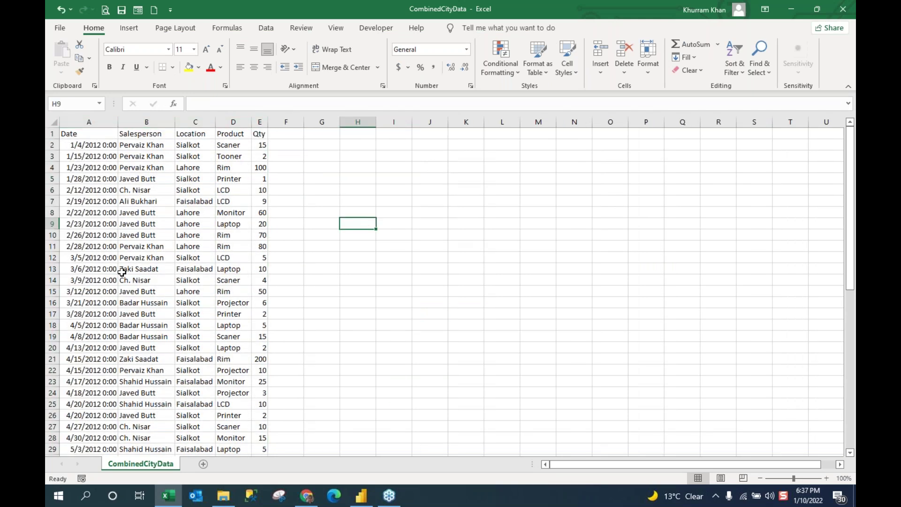
Sort the CombinedCityData rows by Location from A to Z and review the sorted list from the first row.
{"action": "left_click_drag", "start_coordinate": [853, 231], "coordinate": [854, 426]}
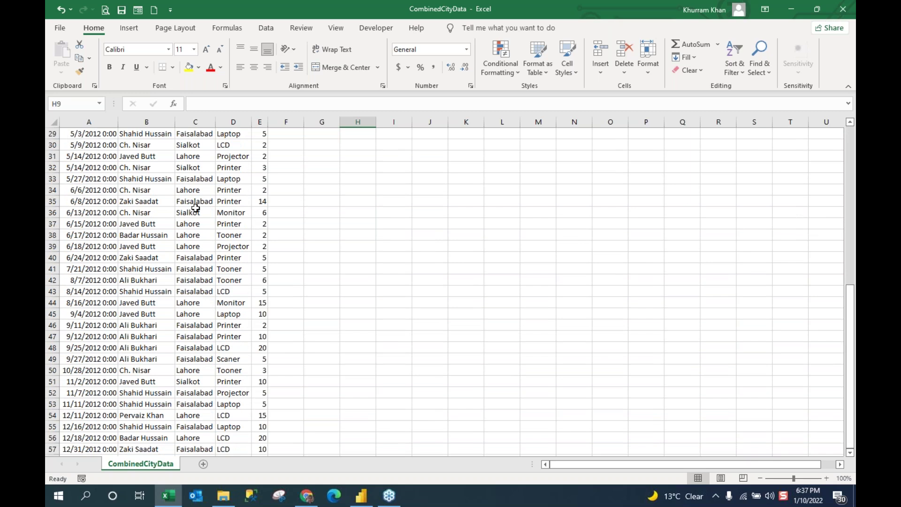
{"action": "left_click", "coordinate": [192, 188]}
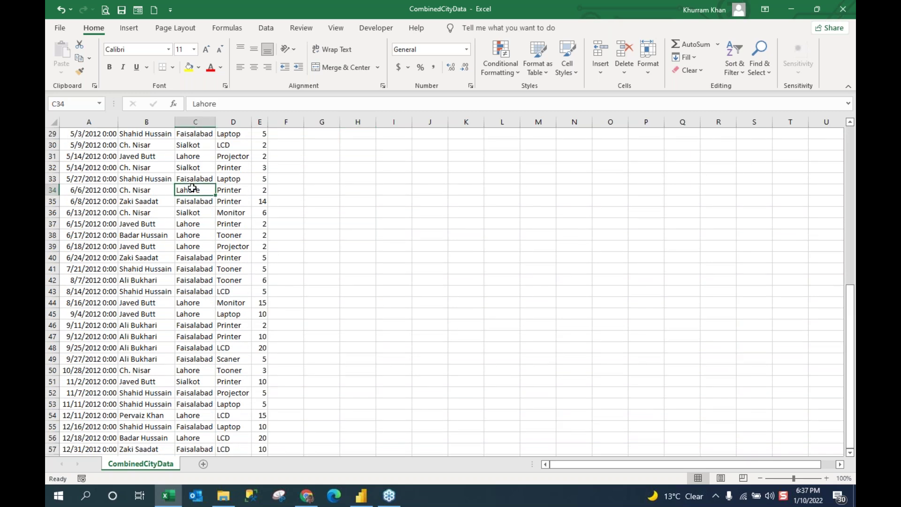
{"action": "right_click", "coordinate": [193, 189]}
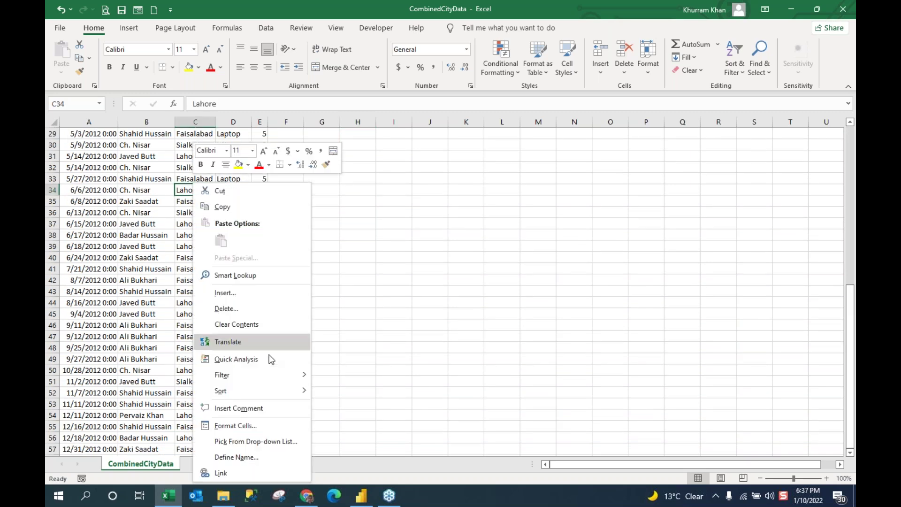
{"action": "mouse_move", "coordinate": [302, 392]}
{"action": "left_click", "coordinate": [346, 393]}
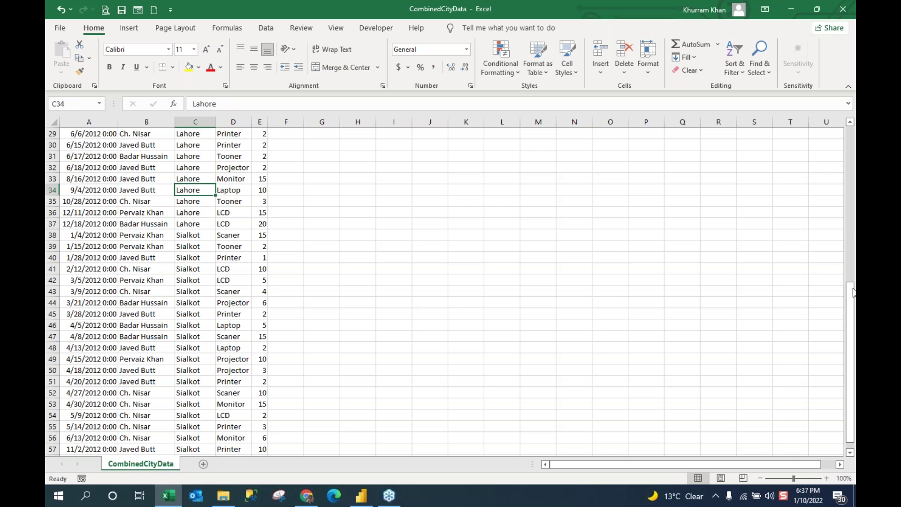
{"action": "left_click_drag", "start_coordinate": [852, 297], "coordinate": [814, 136]}
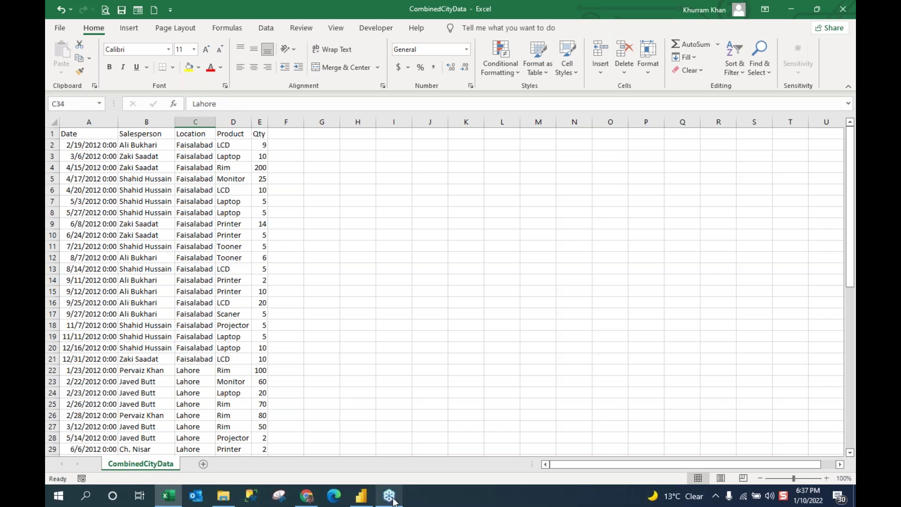
Switch back to Power BI Desktop and collapse the report's filters area, keeping the visualization options expanded.
{"action": "mouse_move", "coordinate": [393, 499]}
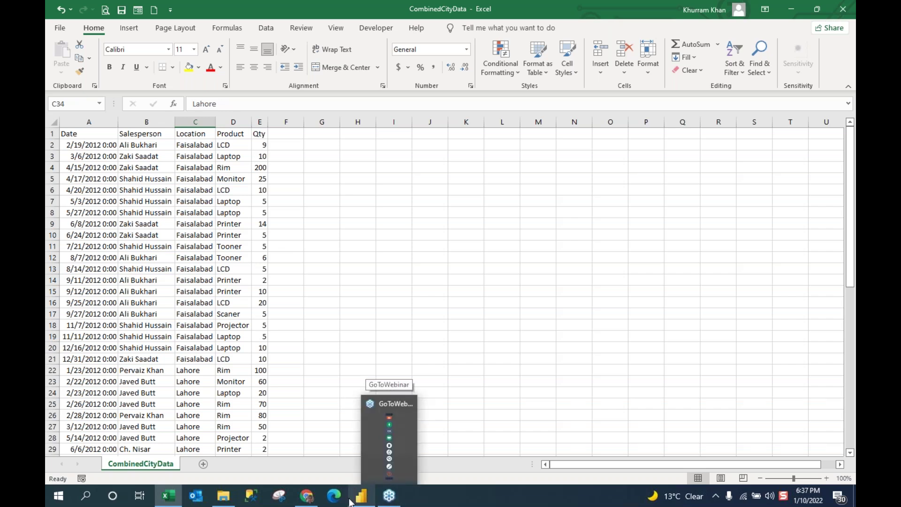
{"action": "left_click", "coordinate": [361, 496]}
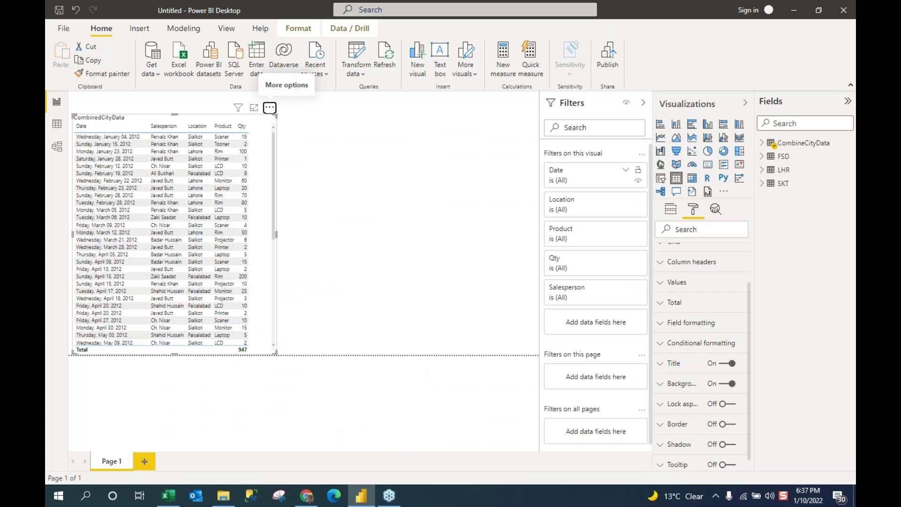
{"action": "left_click", "coordinate": [388, 497]}
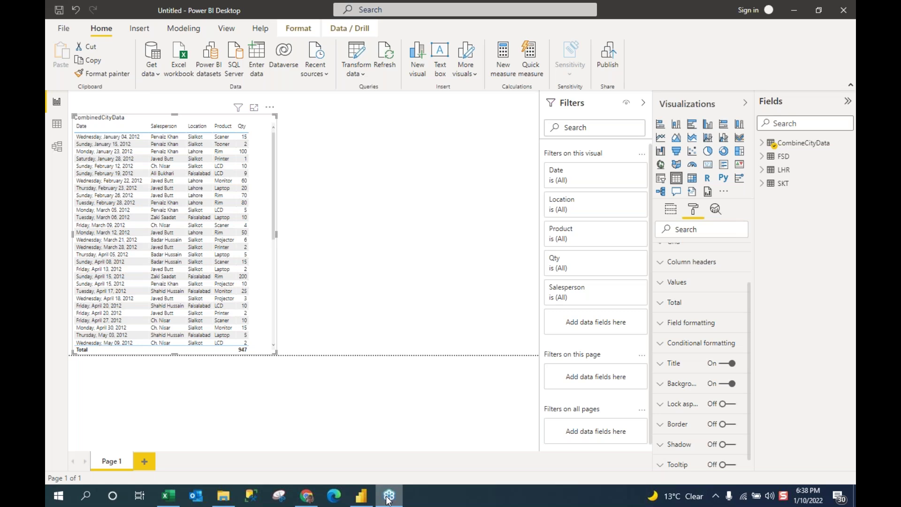
{"action": "left_click", "coordinate": [643, 105]}
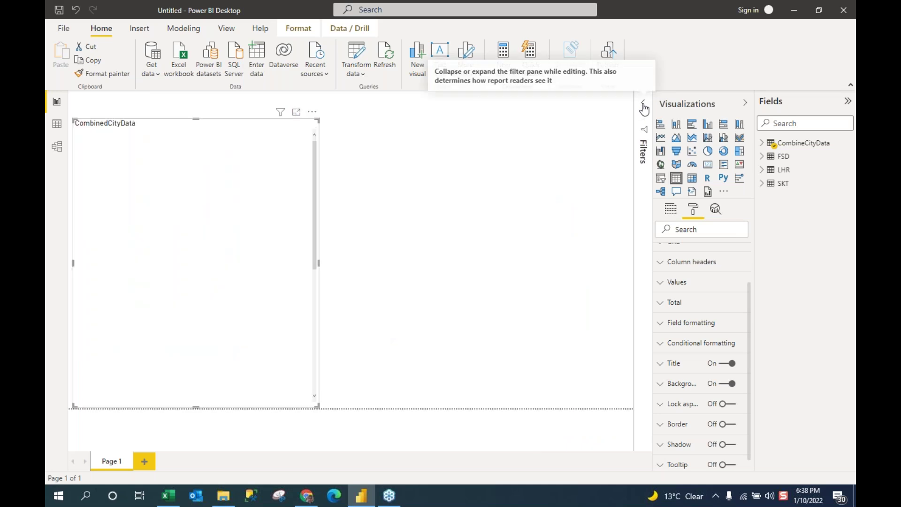
{"action": "left_click", "coordinate": [745, 104]}
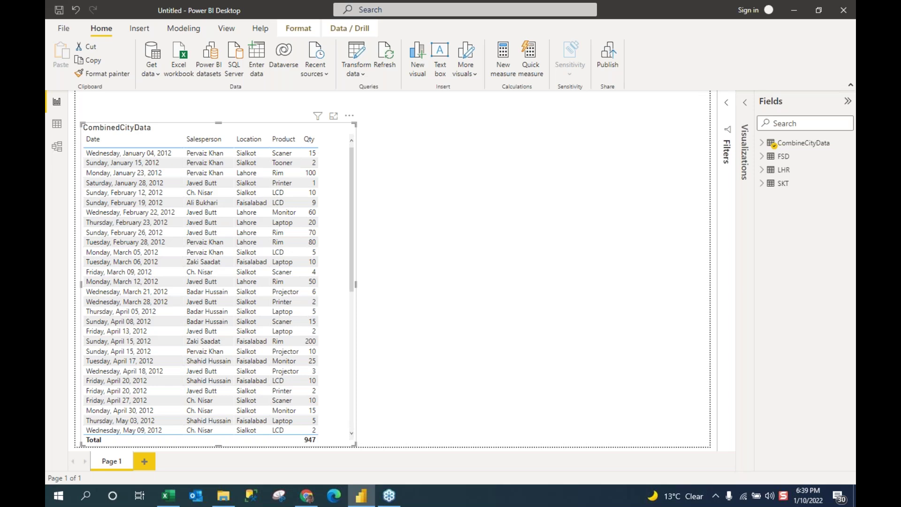
{"action": "left_click", "coordinate": [745, 107]}
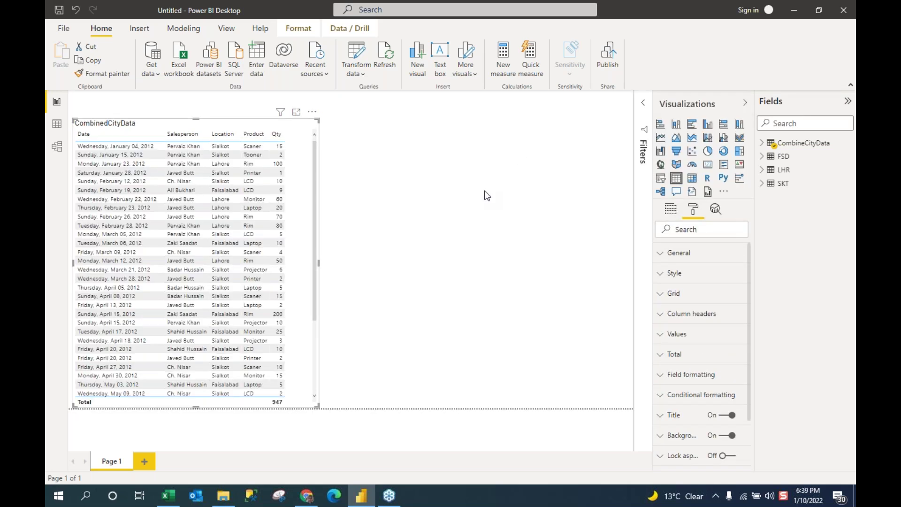
Look through the data view and the model view of the loaded tables, and return to the report view.
{"action": "left_click", "coordinate": [57, 105]}
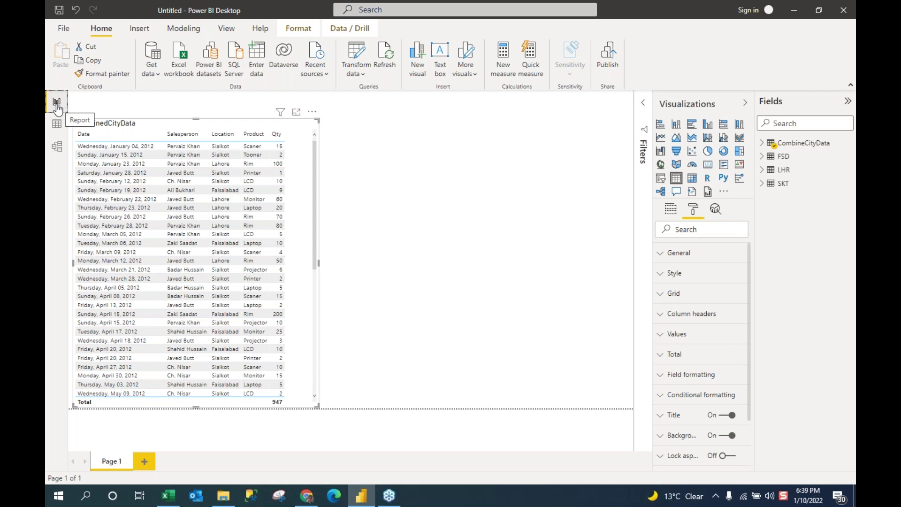
{"action": "left_click", "coordinate": [57, 129]}
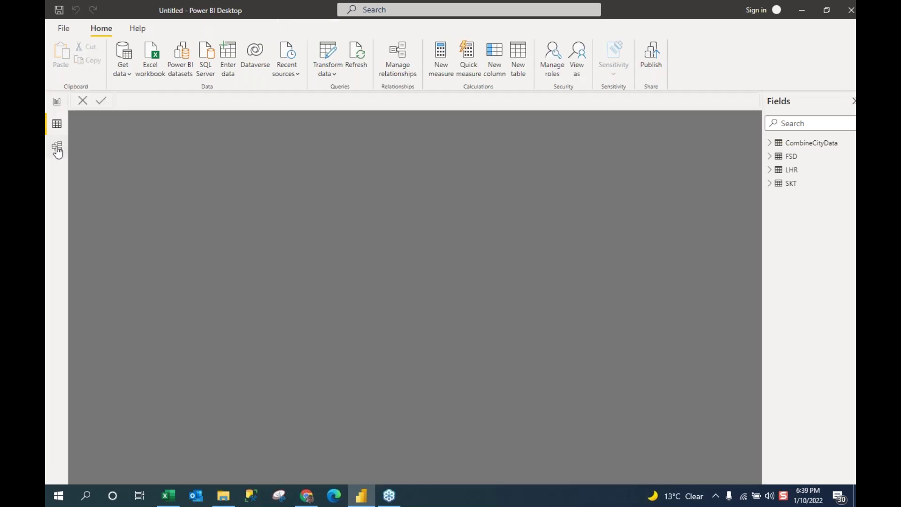
{"action": "left_click", "coordinate": [58, 149]}
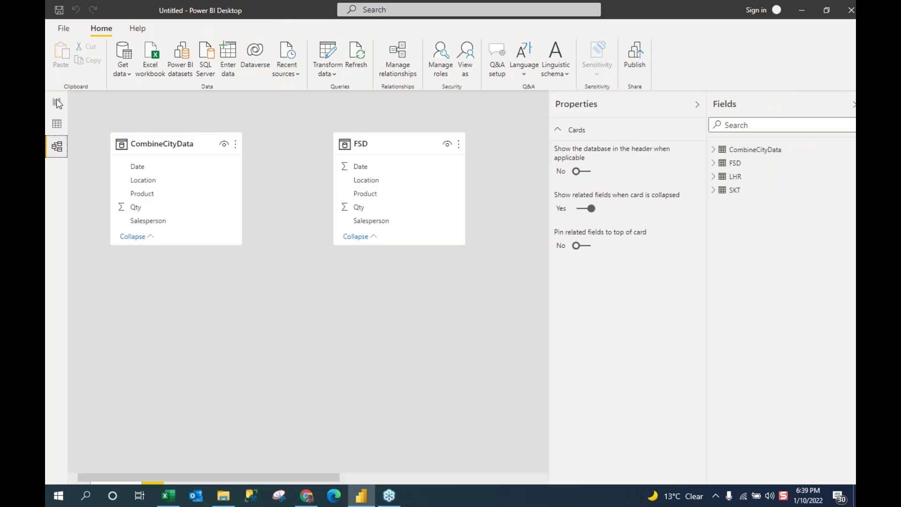
{"action": "left_click", "coordinate": [57, 101]}
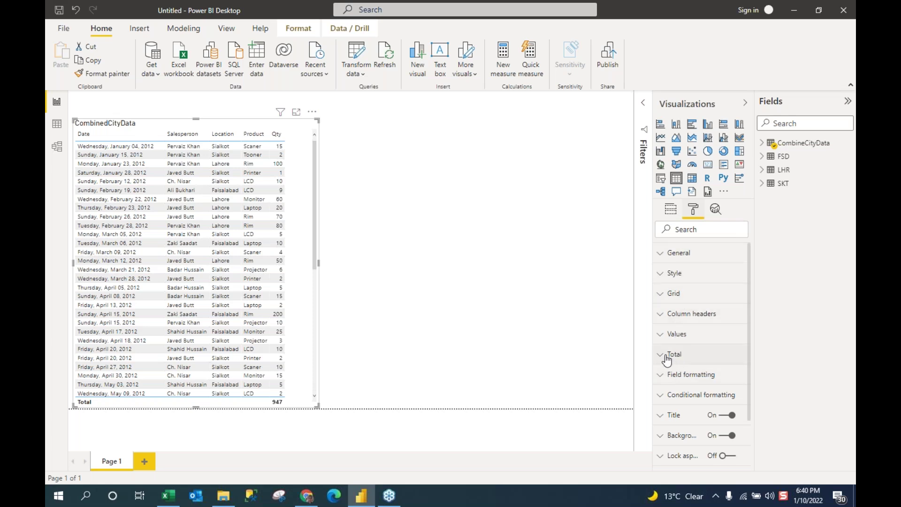
Expand the table visual's title settings and narrow the visual slightly from its right edge.
{"action": "left_click", "coordinate": [662, 417]}
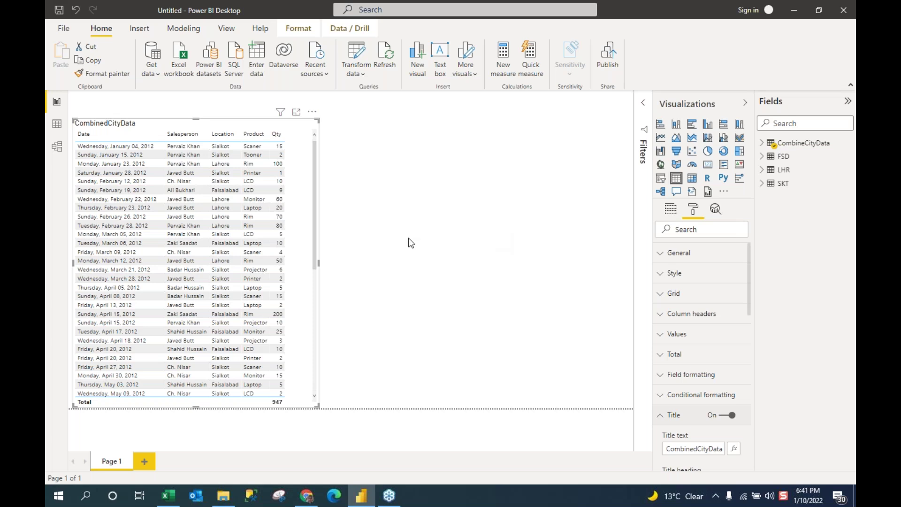
{"action": "left_click_drag", "start_coordinate": [316, 261], "coordinate": [310, 263]}
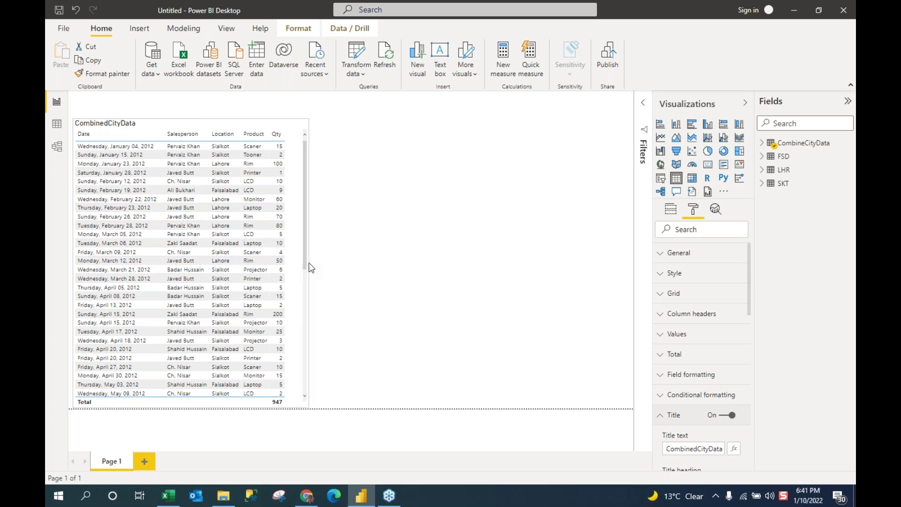
Expand the CombineCityData table's fields and look through the actions offered for the Date field and for the table.
{"action": "left_click_drag", "start_coordinate": [309, 263], "coordinate": [308, 263]}
{"action": "mouse_move", "coordinate": [793, 150]}
{"action": "left_click", "coordinate": [762, 143]}
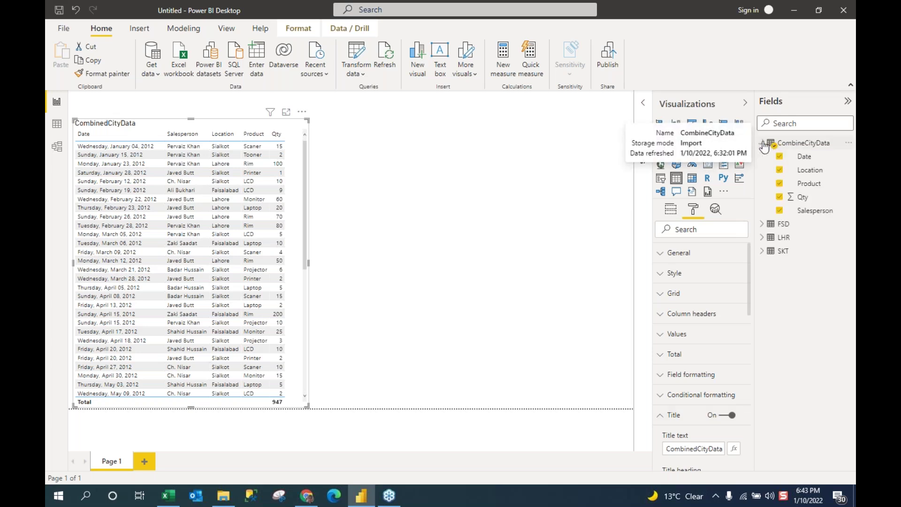
{"action": "right_click", "coordinate": [807, 160]}
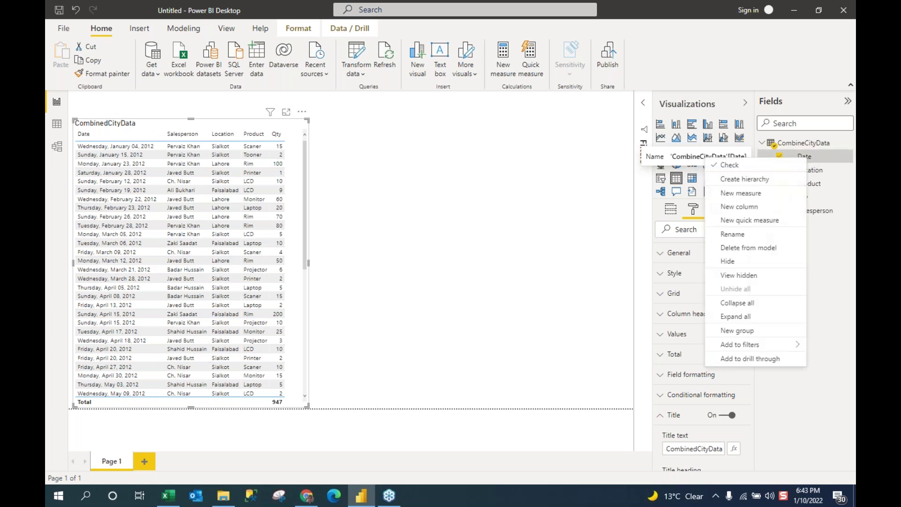
{"action": "left_click", "coordinate": [572, 189]}
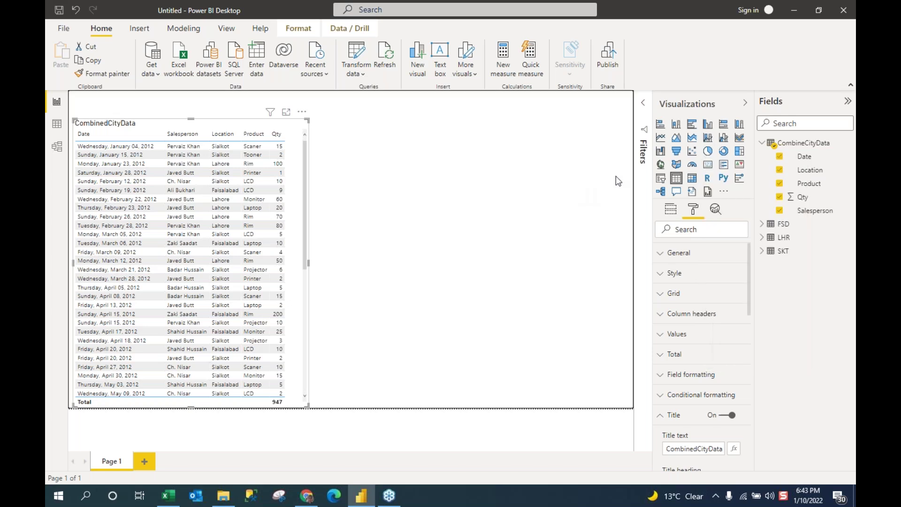
{"action": "right_click", "coordinate": [813, 147]}
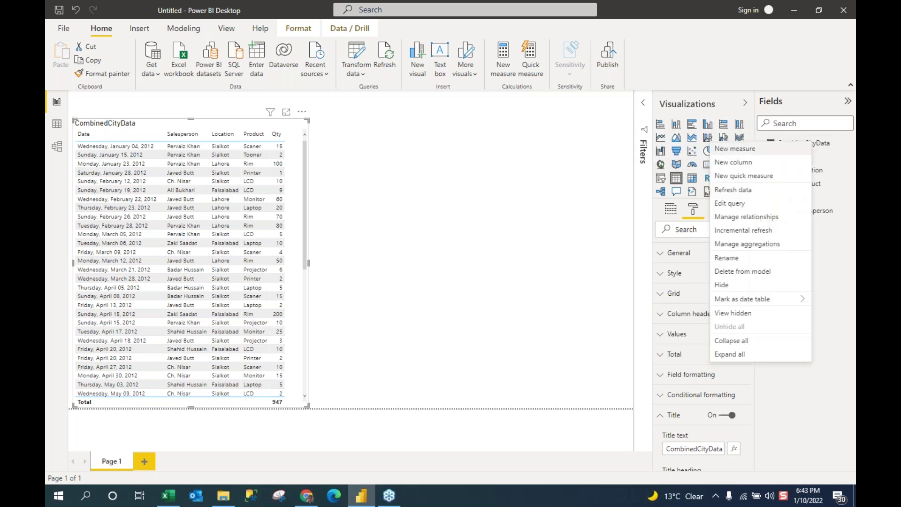
{"action": "left_click", "coordinate": [538, 243]}
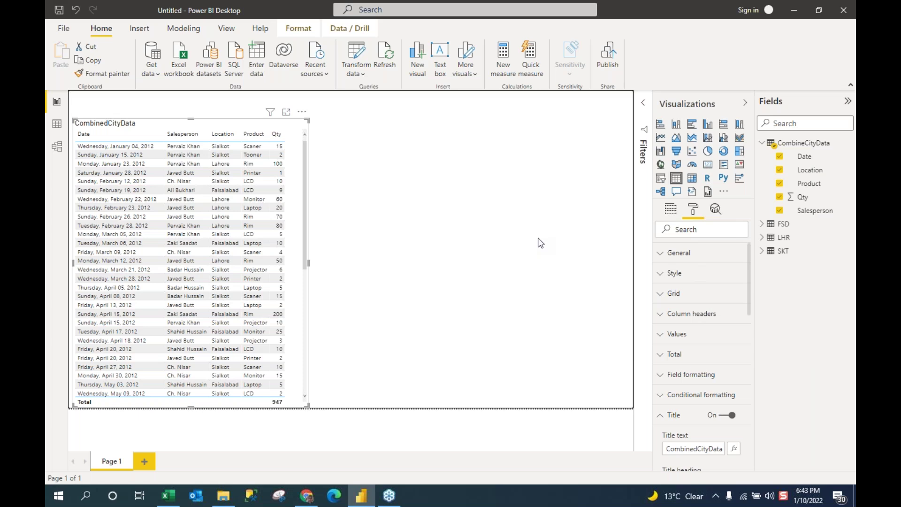
Edit the CombineCityData query, set its Date column's type to Date, and close and apply it.
{"action": "right_click", "coordinate": [802, 145]}
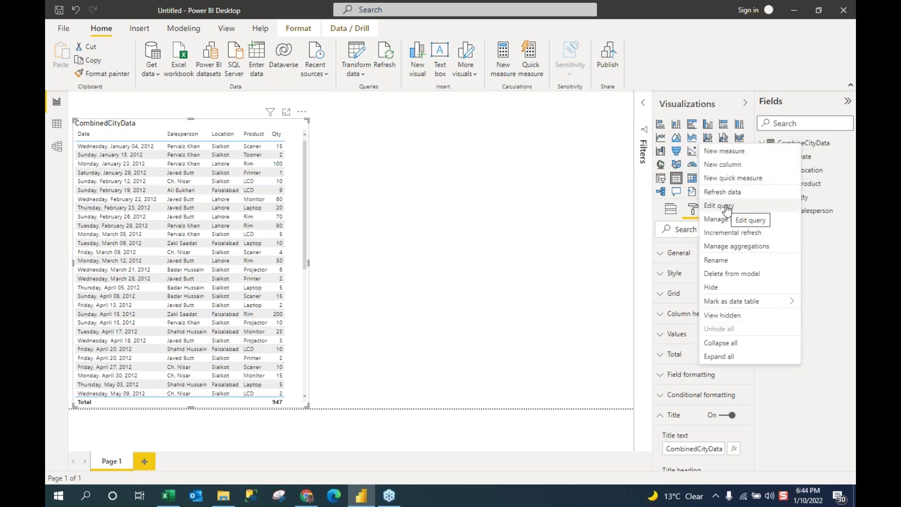
{"action": "left_click", "coordinate": [742, 207]}
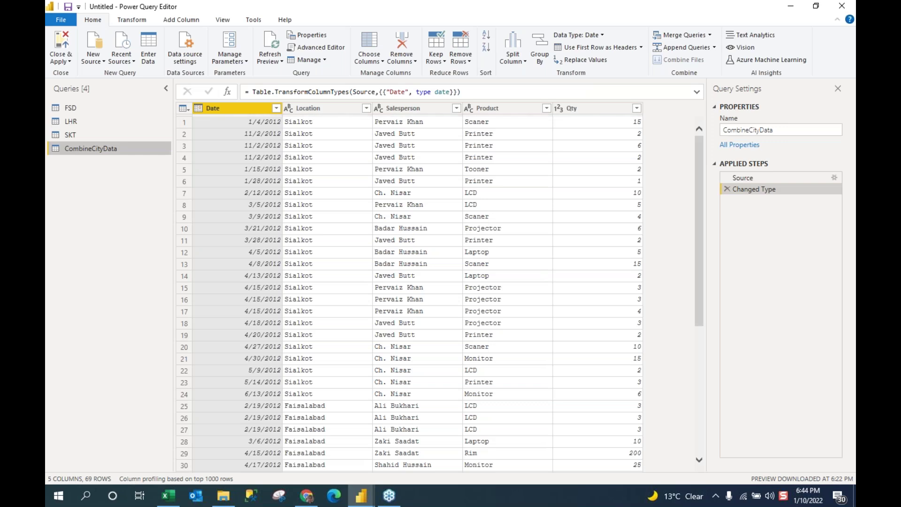
{"action": "right_click", "coordinate": [255, 109]}
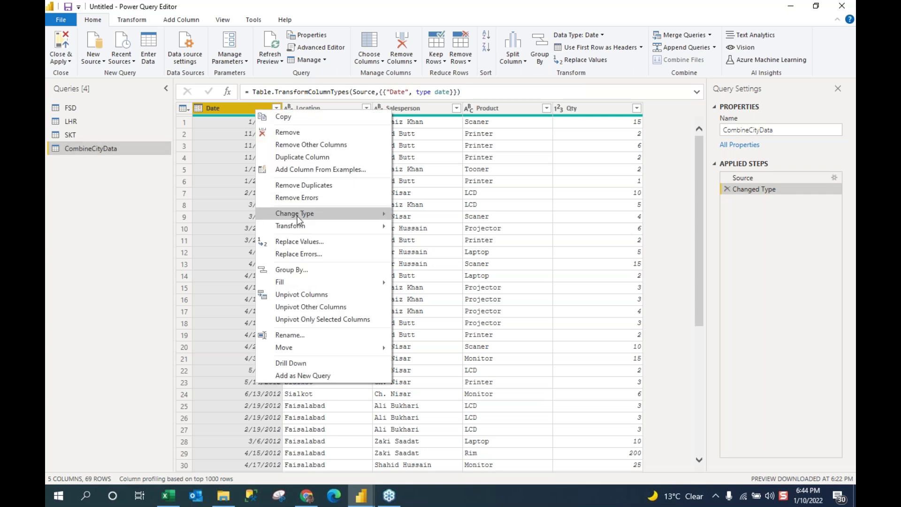
{"action": "mouse_move", "coordinate": [299, 219]}
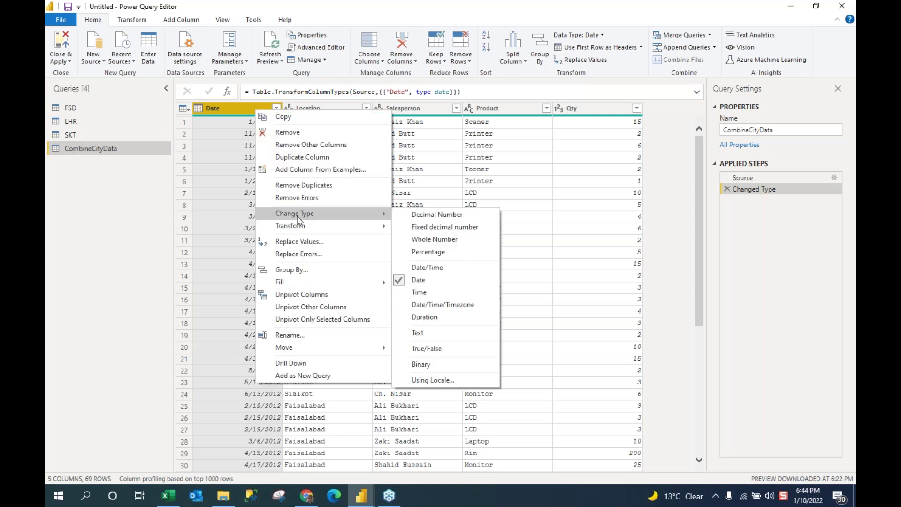
{"action": "left_click", "coordinate": [425, 281]}
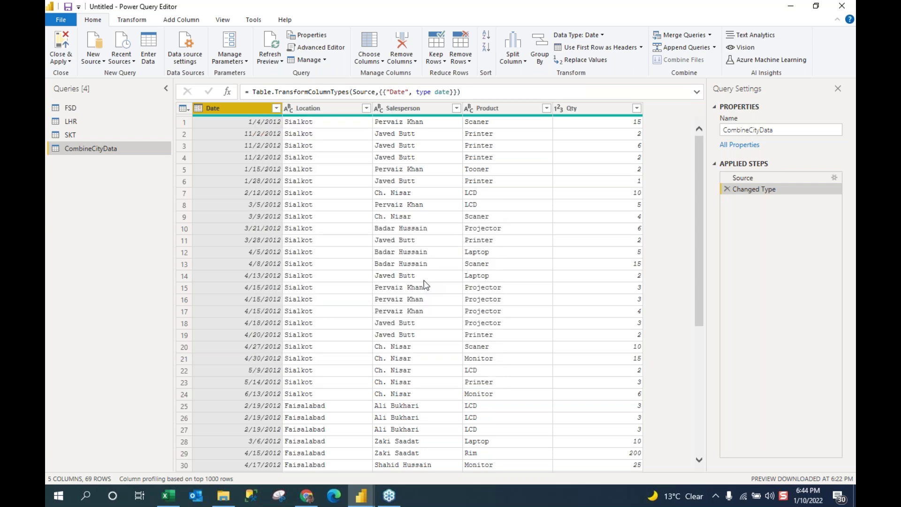
{"action": "left_click", "coordinate": [69, 62]}
{"action": "left_click", "coordinate": [79, 74]}
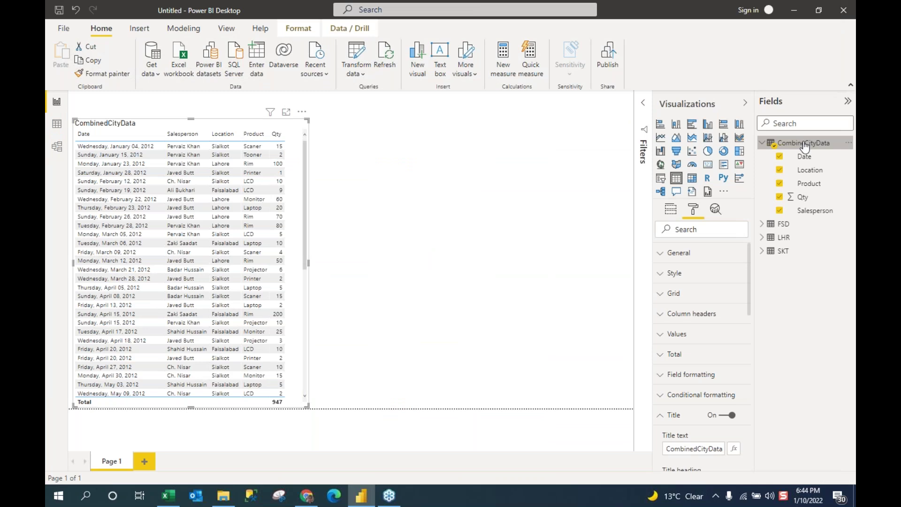
Create a hierarchy from the CombineCityData table's Date field and check the levels it contains.
{"action": "right_click", "coordinate": [804, 160]}
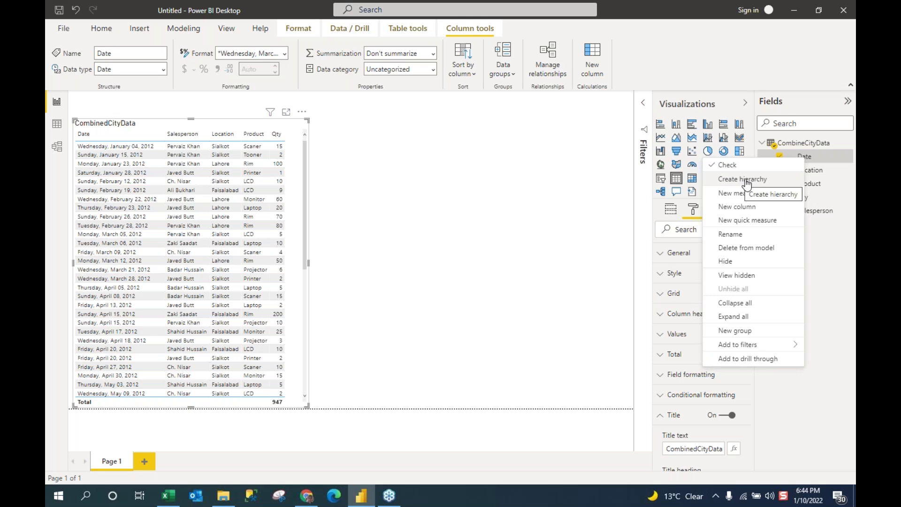
{"action": "left_click", "coordinate": [747, 183]}
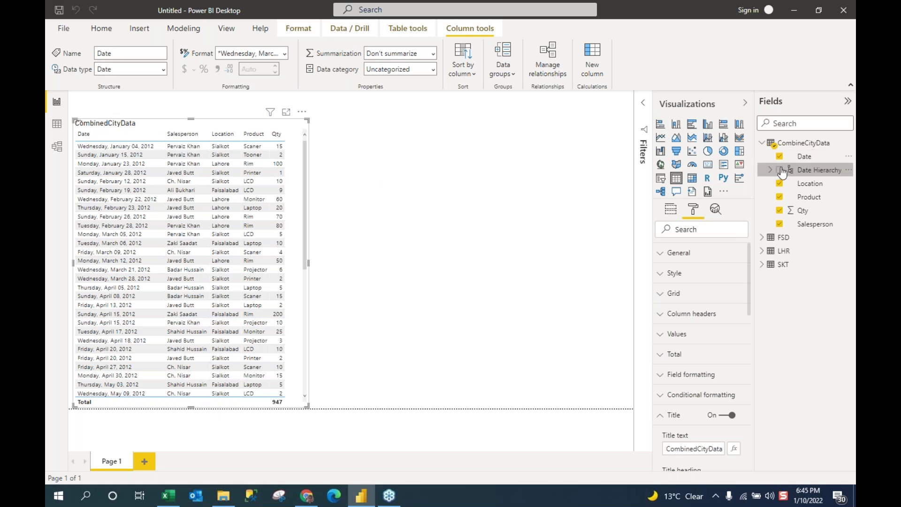
{"action": "left_click", "coordinate": [771, 171]}
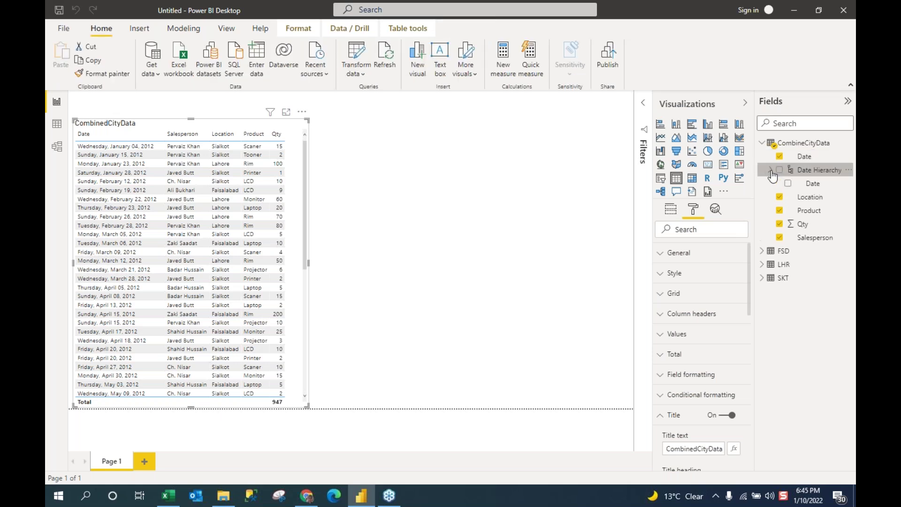
{"action": "left_click", "coordinate": [772, 172]}
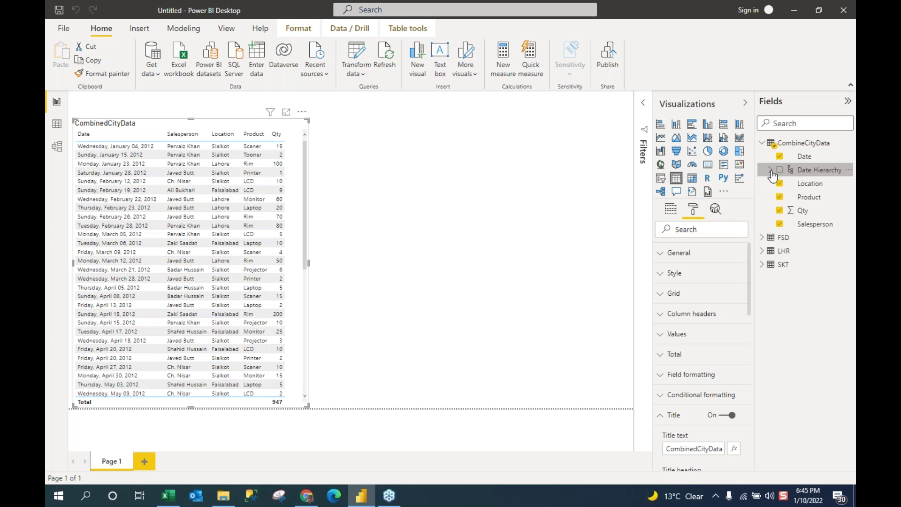
Delete the Date Hierarchy from the CombineCityData table.
{"action": "right_click", "coordinate": [772, 175]}
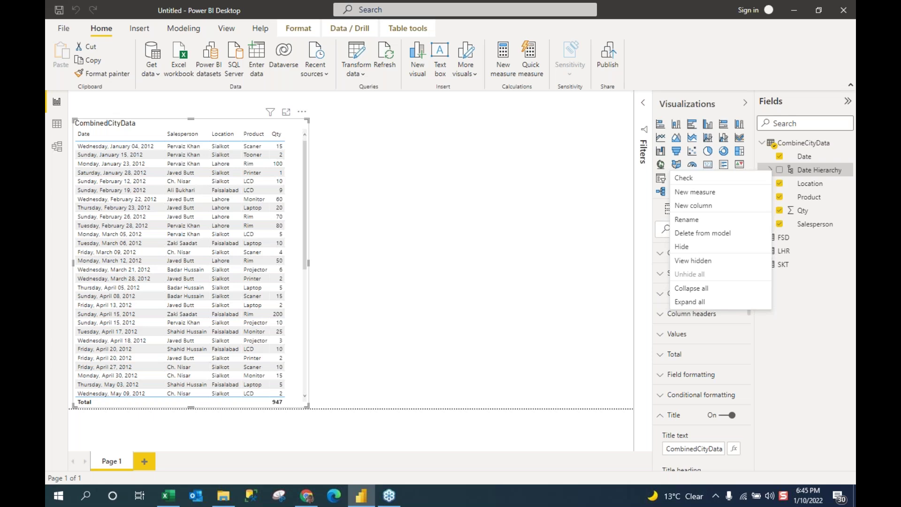
{"action": "left_click", "coordinate": [543, 180]}
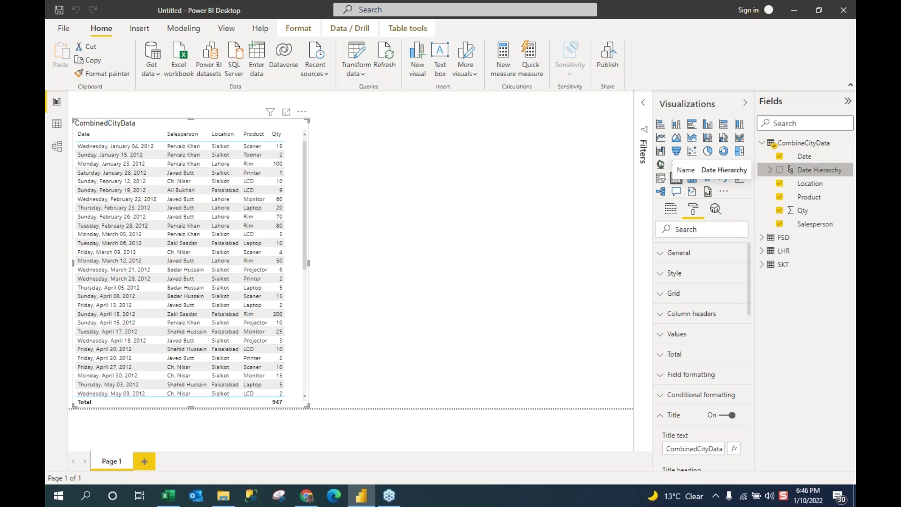
{"action": "right_click", "coordinate": [772, 175]}
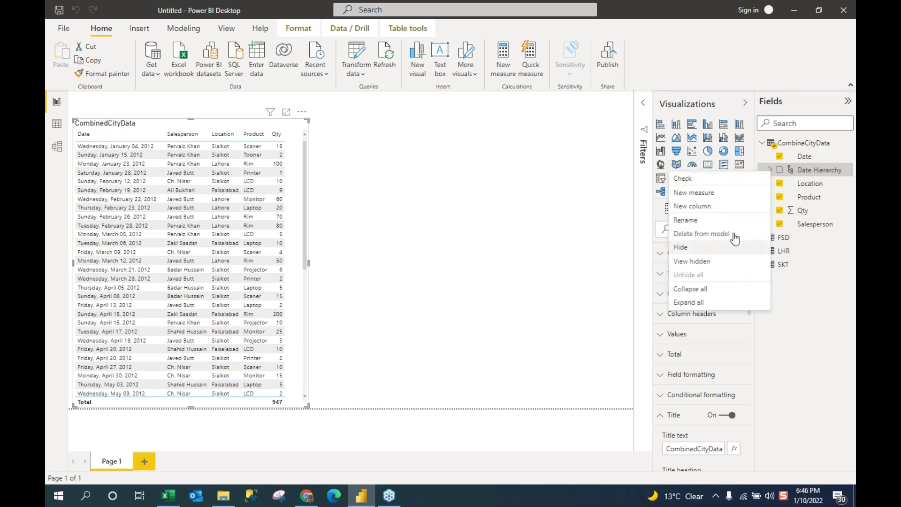
{"action": "key", "text": "Escape"}
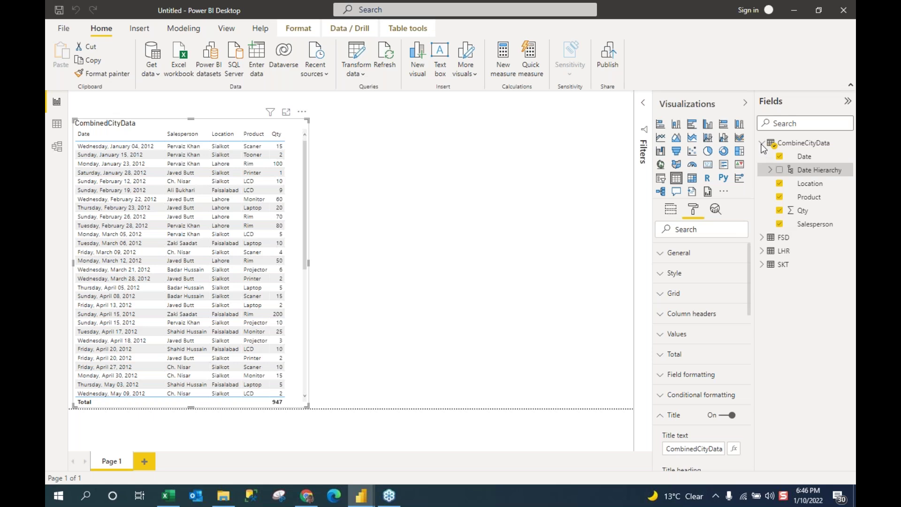
{"action": "key", "text": "Delete"}
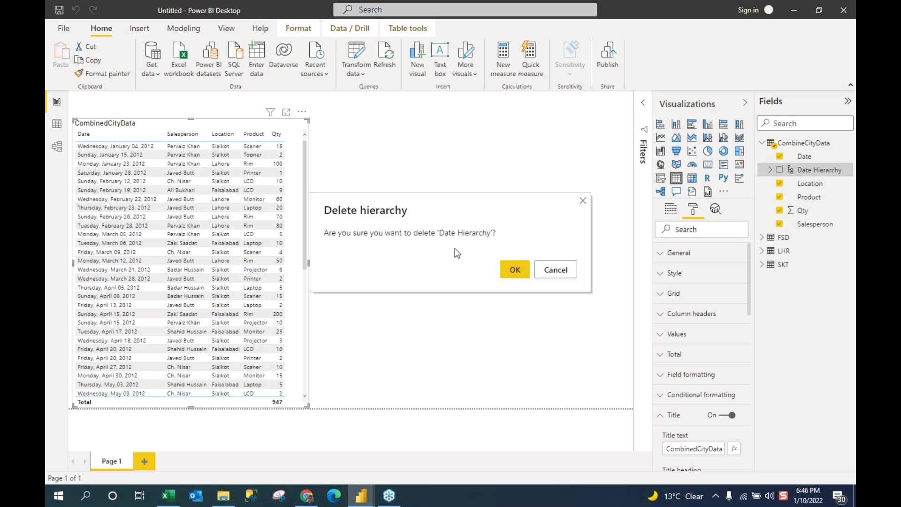
{"action": "left_click", "coordinate": [515, 271]}
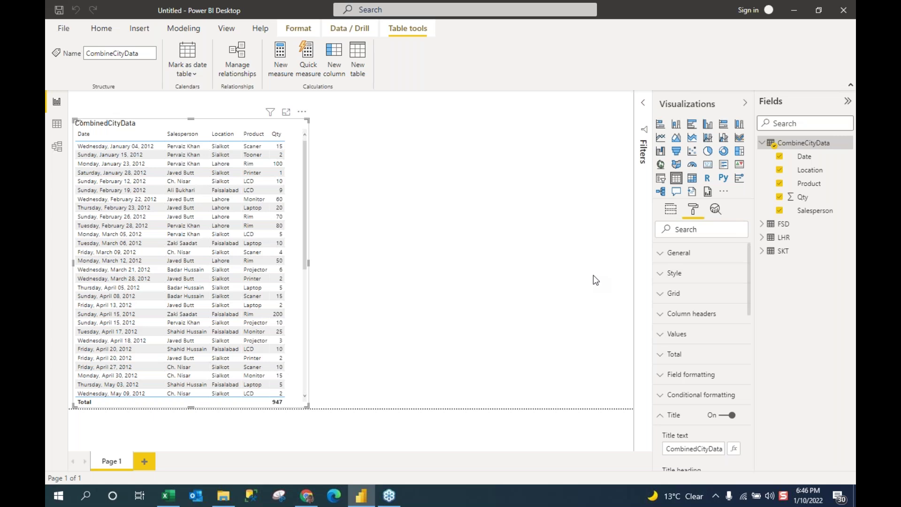
Reopen the CombineCityData query for editing and look through its rows to the end and back.
{"action": "right_click", "coordinate": [801, 146]}
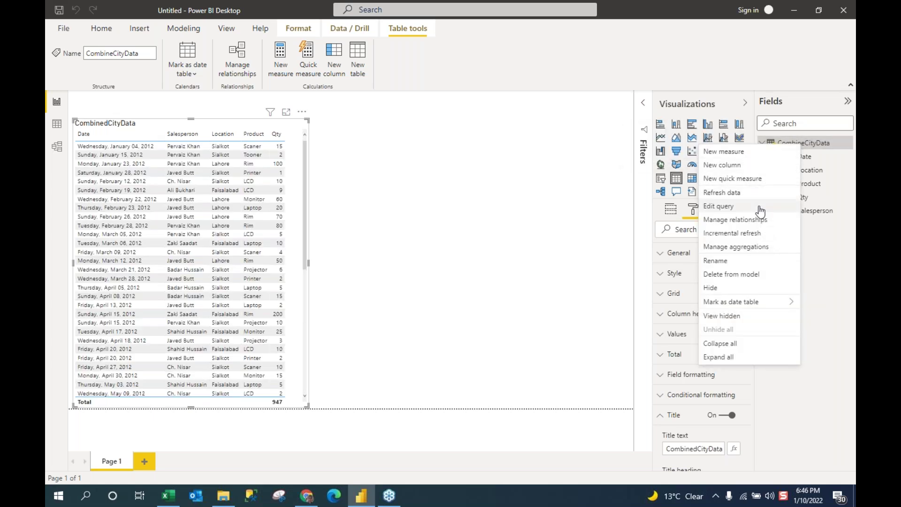
{"action": "left_click", "coordinate": [718, 207]}
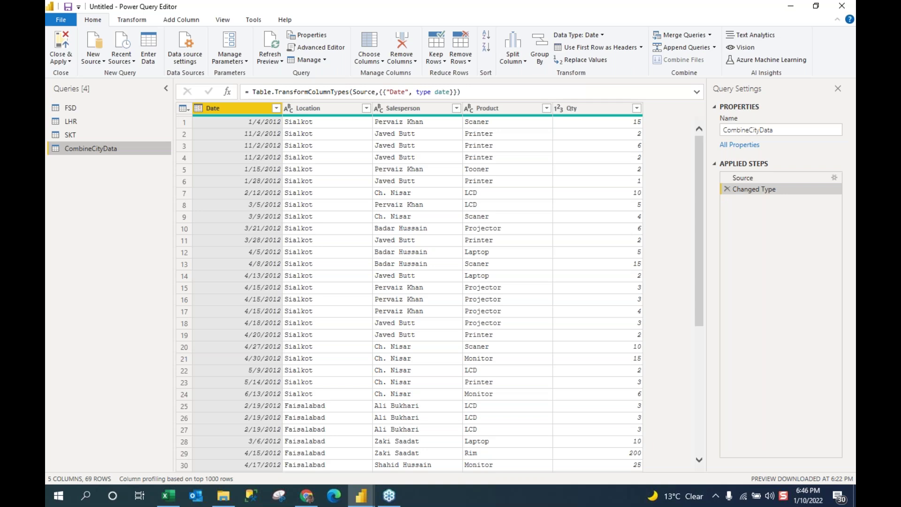
{"action": "left_click_drag", "start_coordinate": [705, 204], "coordinate": [702, 423]}
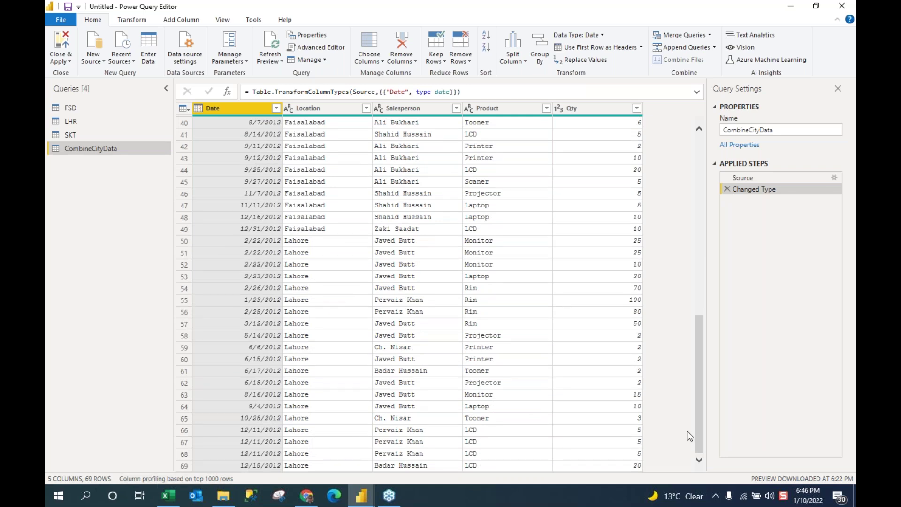
{"action": "left_click_drag", "start_coordinate": [703, 431], "coordinate": [692, 185]}
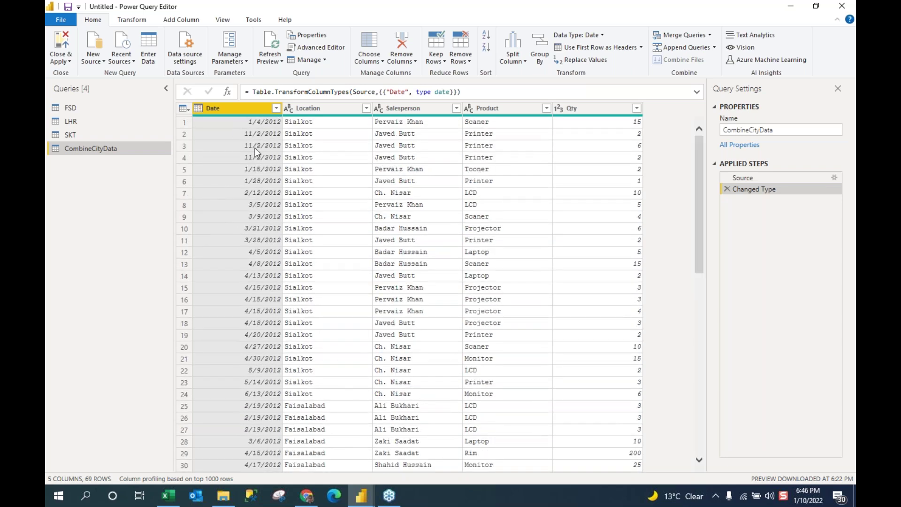
Examine the repeated dates in rows 2 to 4 and the Lahore rows at the end of the CombineCityData query.
{"action": "left_click", "coordinate": [233, 137]}
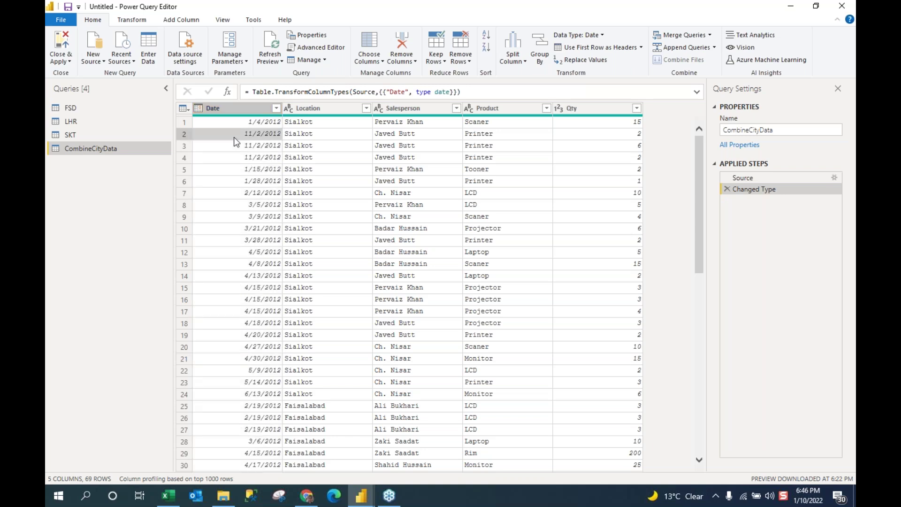
{"action": "left_click", "coordinate": [225, 159]}
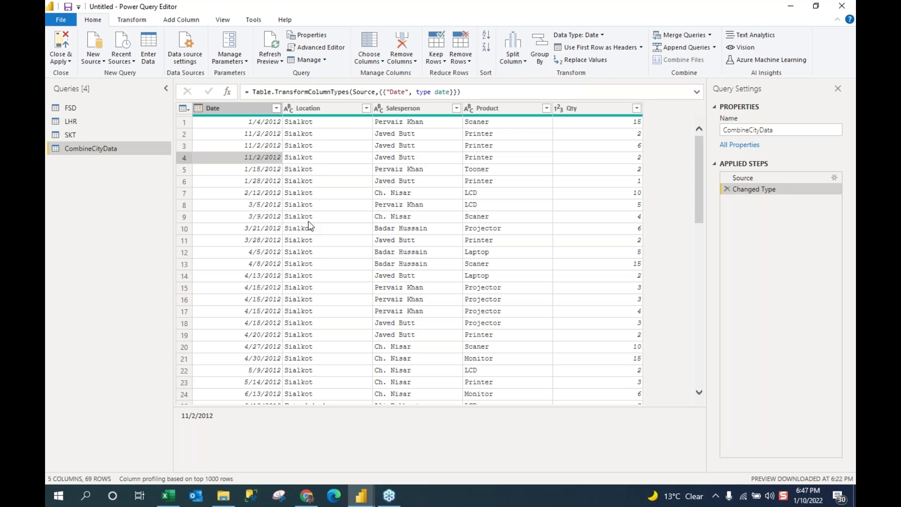
{"action": "left_click_drag", "start_coordinate": [698, 210], "coordinate": [690, 419]}
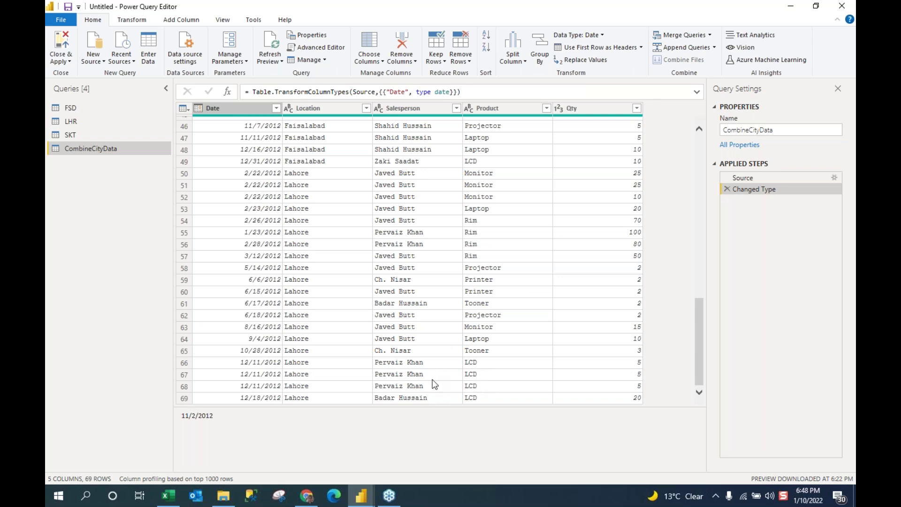
{"action": "scroll", "coordinate": [701, 374], "scroll_direction": "up", "scroll_amount": 1}
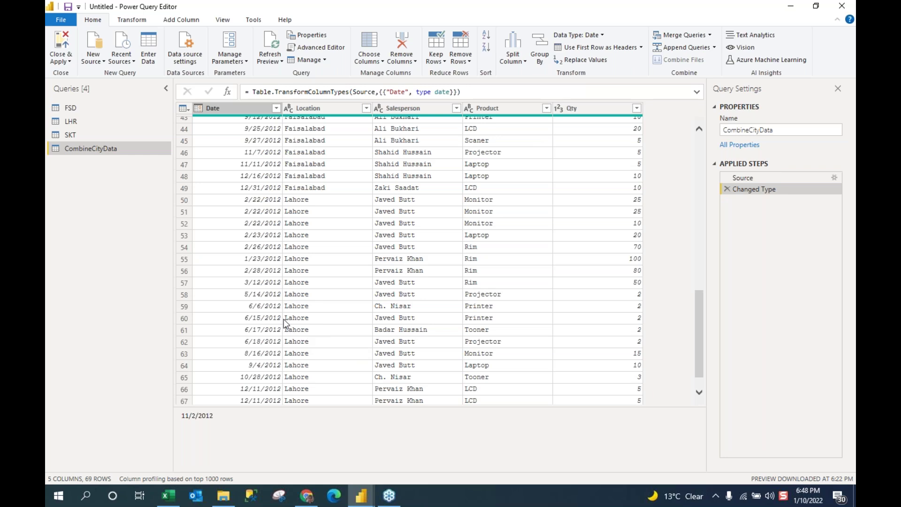
{"action": "left_click", "coordinate": [701, 314]}
{"action": "left_click_drag", "start_coordinate": [699, 302], "coordinate": [689, 150]}
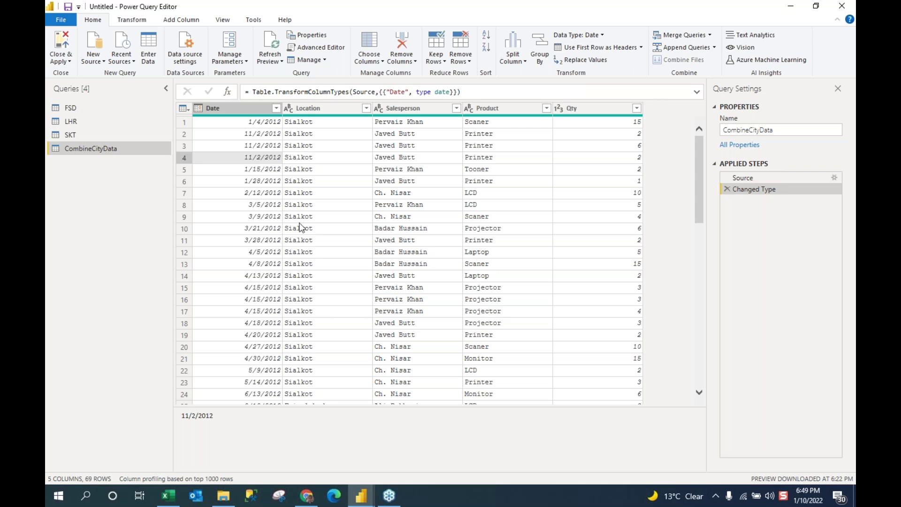
Start an advanced Group By on the CombineCityData query with Date and Location as grouping columns.
{"action": "left_click", "coordinate": [134, 19]}
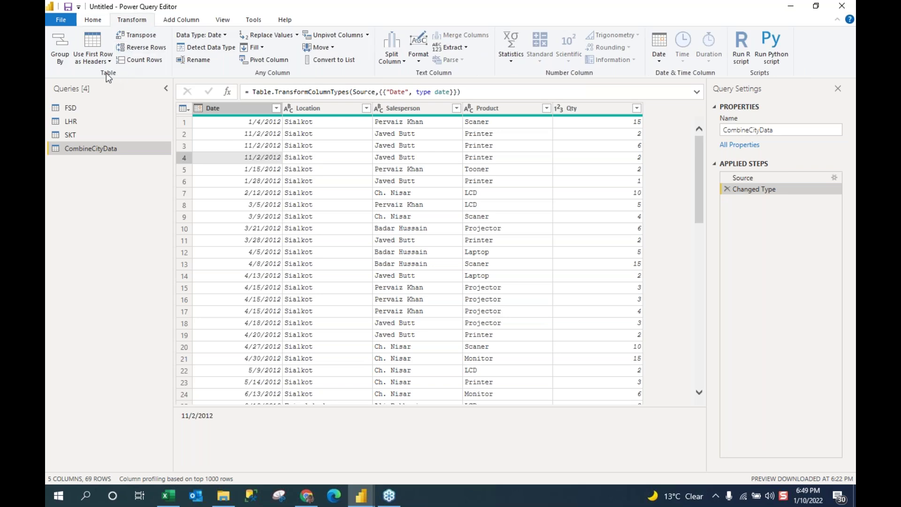
{"action": "left_click", "coordinate": [63, 63]}
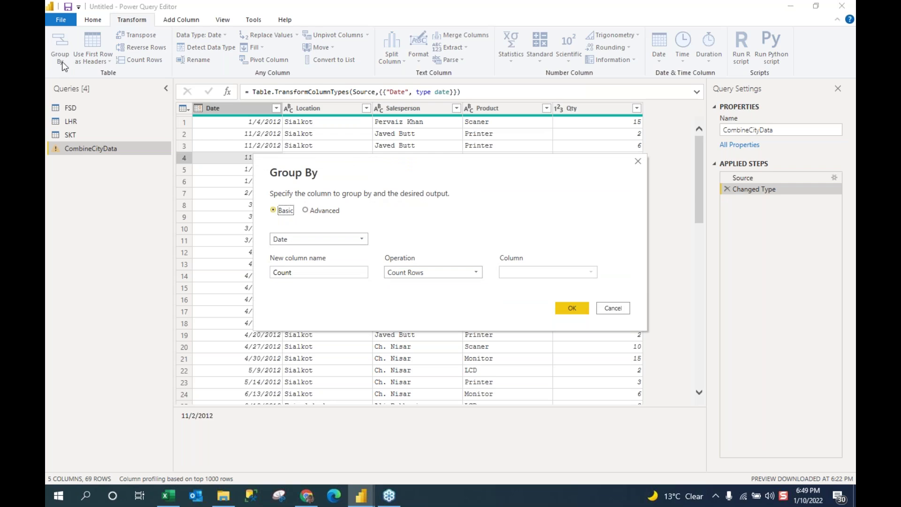
{"action": "left_click_drag", "start_coordinate": [434, 163], "coordinate": [560, 200]}
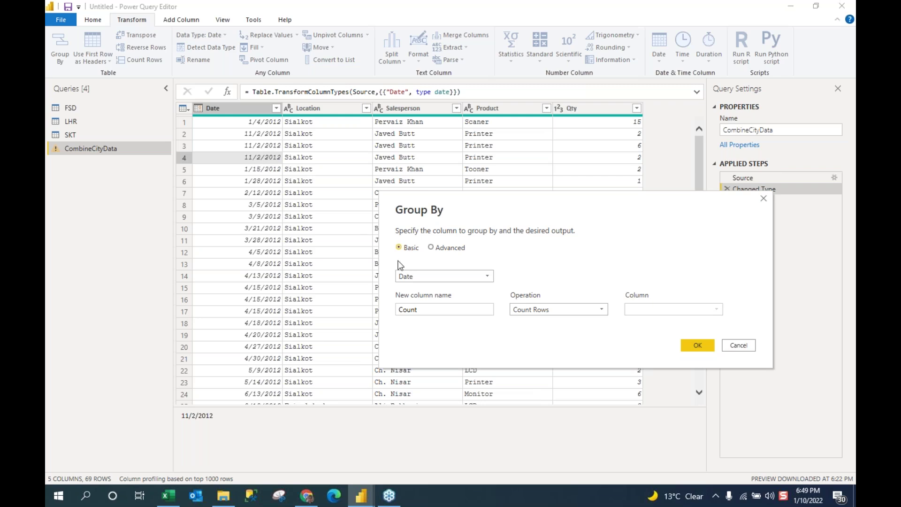
{"action": "left_click", "coordinate": [430, 248]}
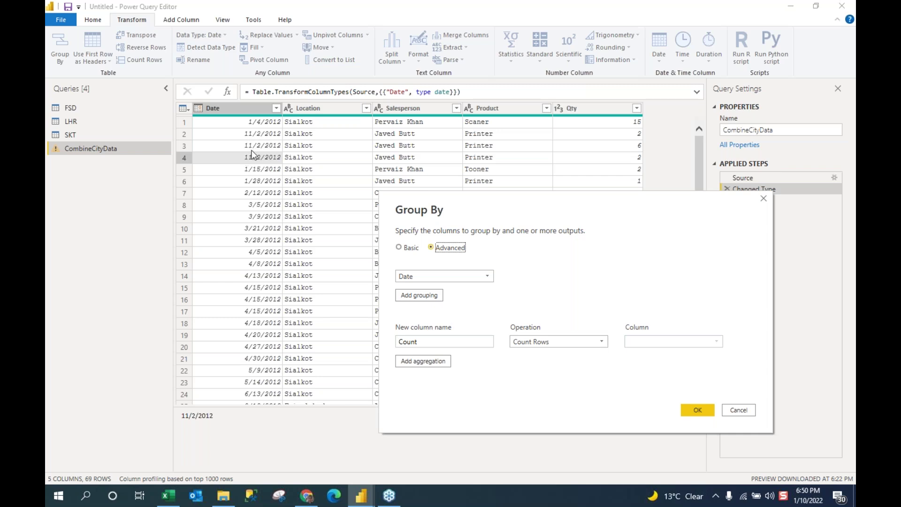
{"action": "left_click", "coordinate": [430, 299]}
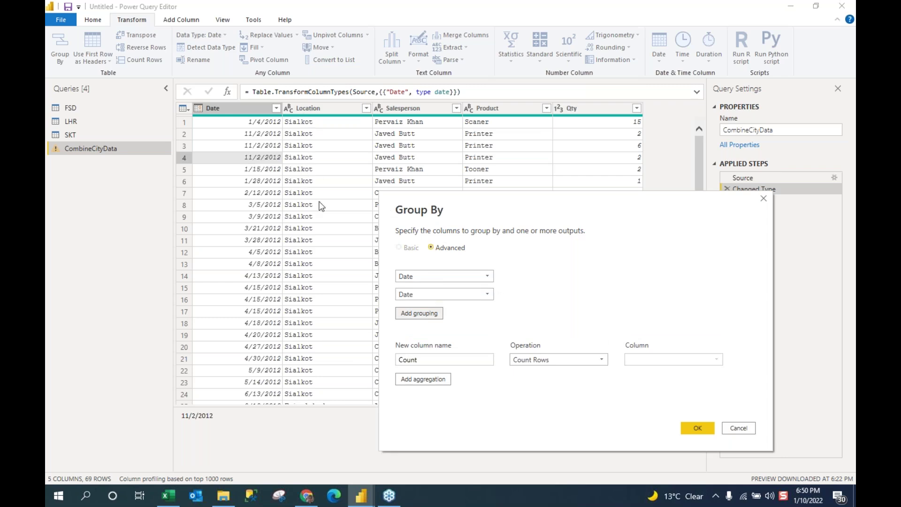
{"action": "left_click", "coordinate": [489, 295]}
{"action": "left_click", "coordinate": [477, 319]}
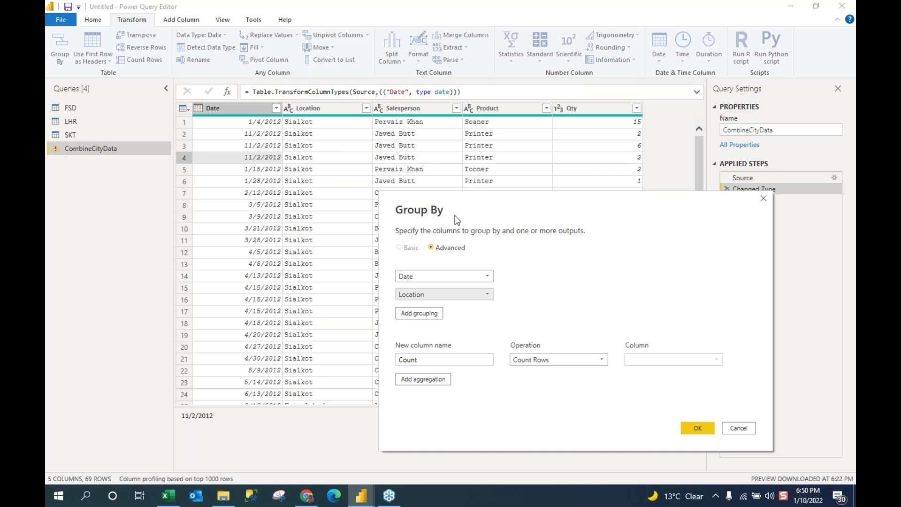
Add Salesperson and Product as further grouping columns in the Group By settings.
{"action": "left_click", "coordinate": [424, 314]}
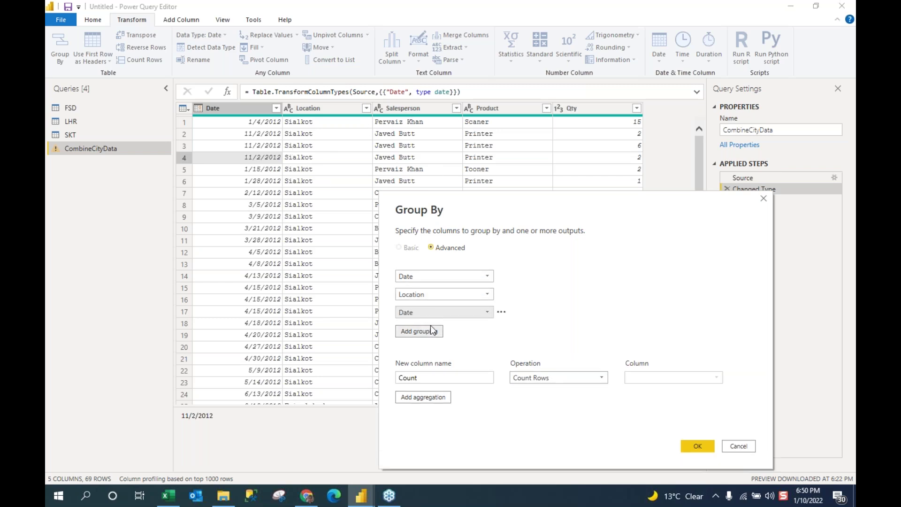
{"action": "left_click", "coordinate": [486, 314]}
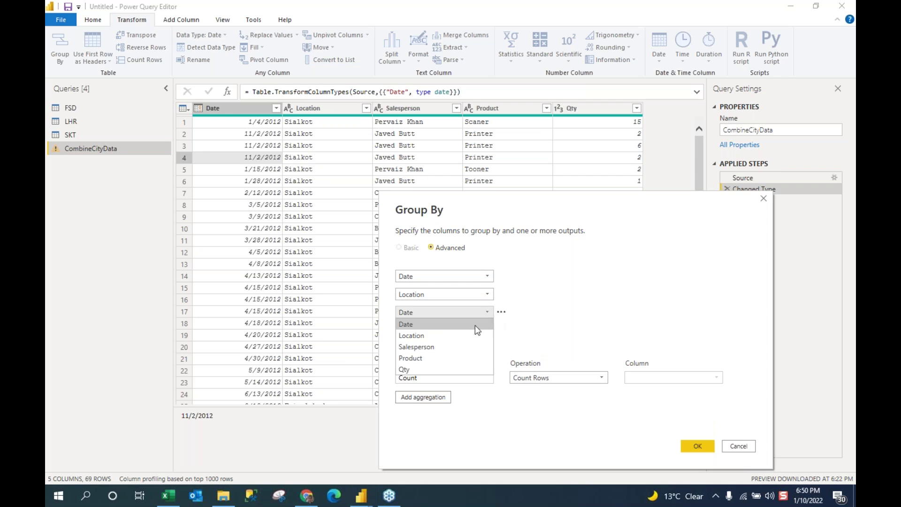
{"action": "left_click", "coordinate": [469, 347]}
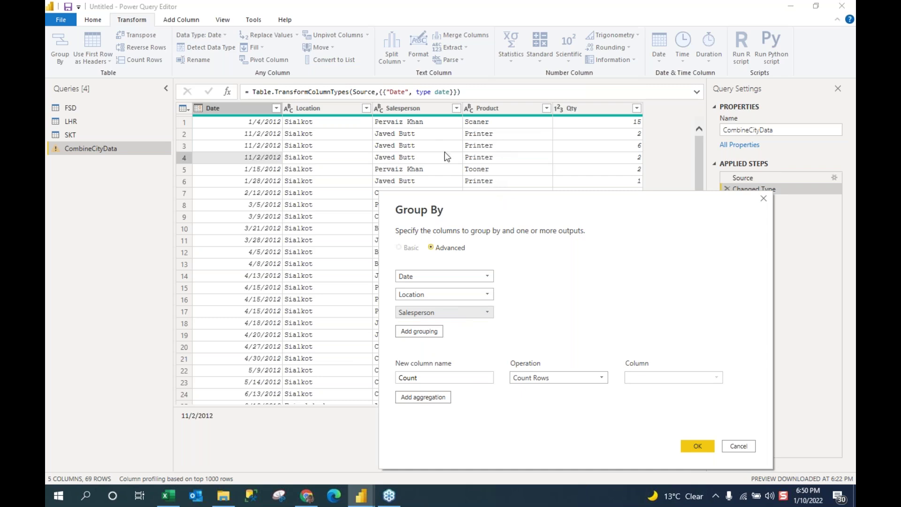
{"action": "left_click", "coordinate": [418, 331]}
{"action": "left_click", "coordinate": [487, 329]}
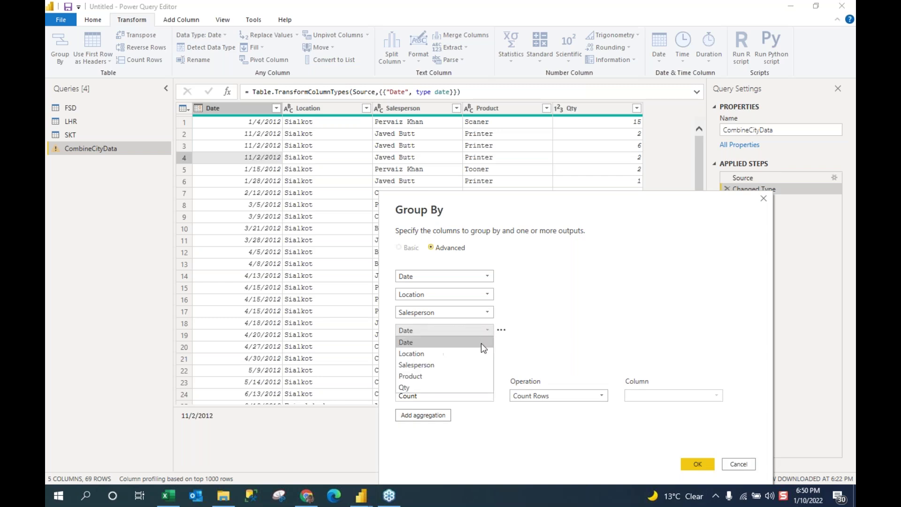
{"action": "left_click", "coordinate": [476, 377]}
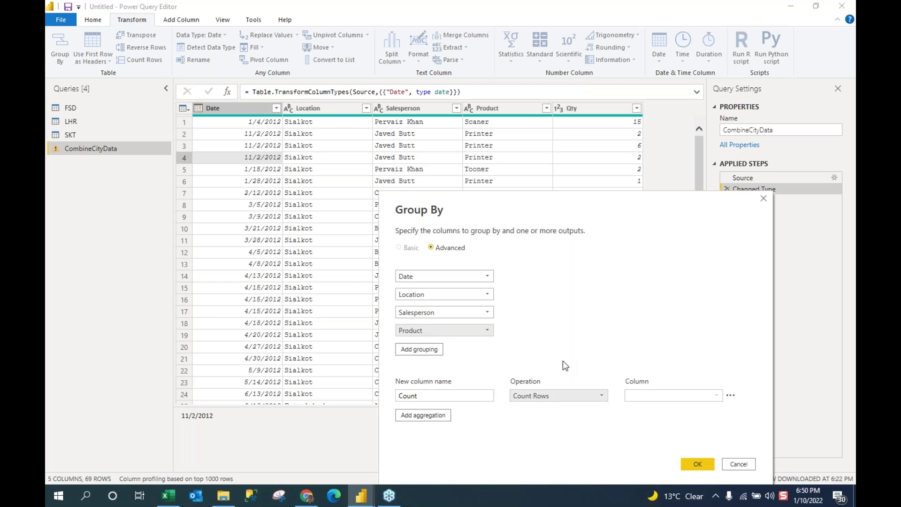
Set the Count aggregation to the Sum of the Qty column and apply the grouping.
{"action": "left_click", "coordinate": [601, 397]}
{"action": "left_click", "coordinate": [547, 306]}
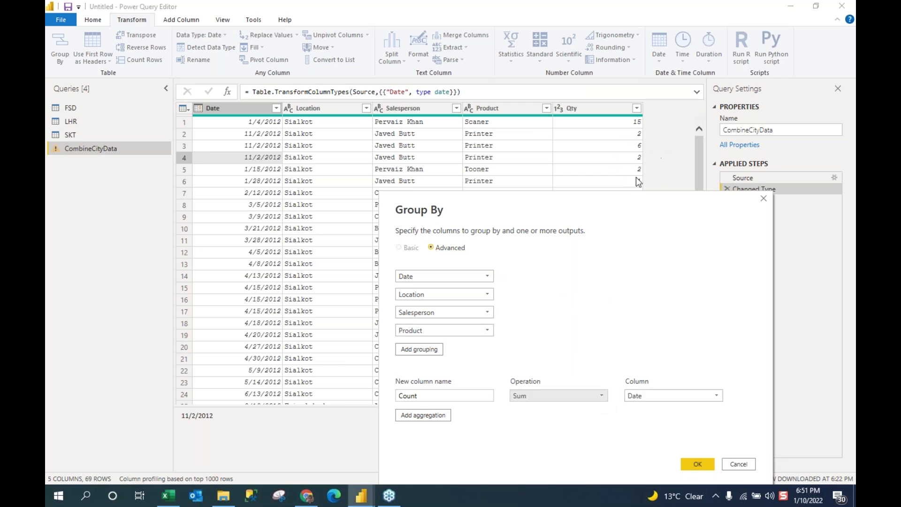
{"action": "left_click", "coordinate": [718, 397]}
{"action": "left_click", "coordinate": [661, 457]}
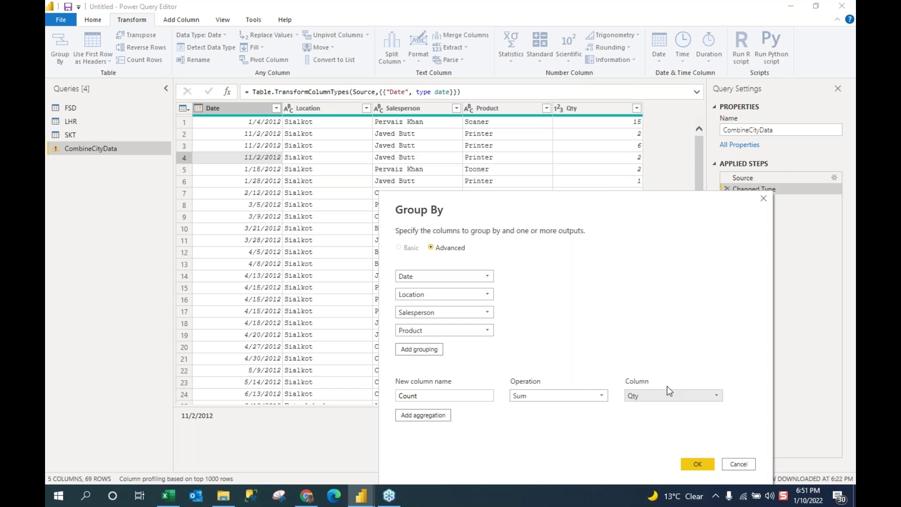
{"action": "left_click", "coordinate": [696, 465]}
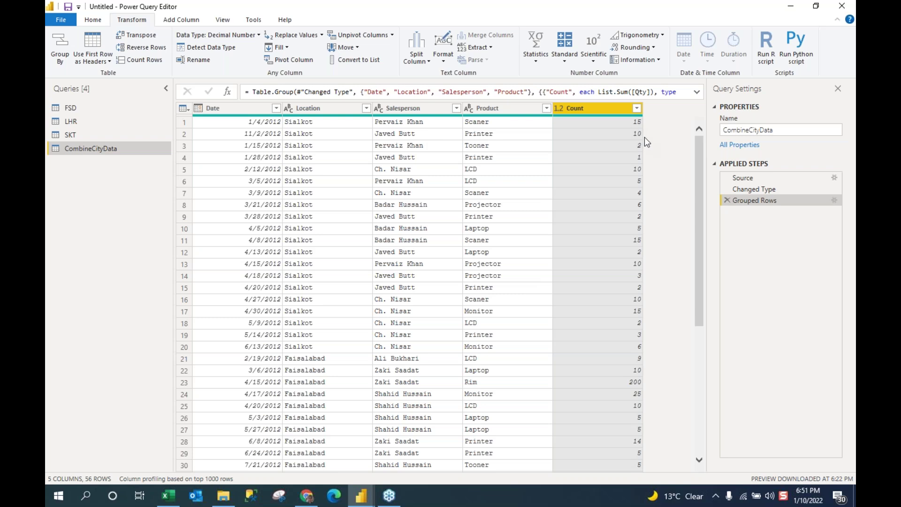
Rename the grouped query's Count column to Qty.
{"action": "double_click", "coordinate": [590, 108]}
{"action": "left_click_drag", "start_coordinate": [591, 108], "coordinate": [562, 108]}
{"action": "type", "text": "Qty"}
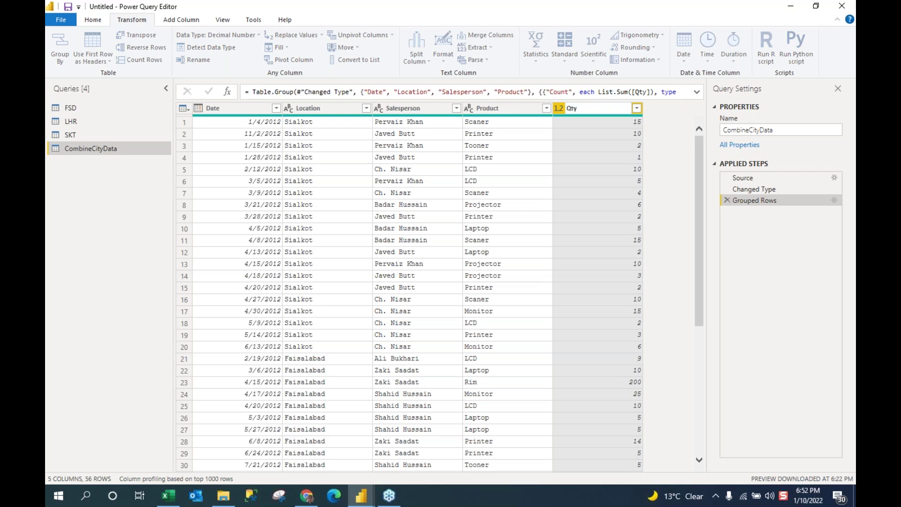
{"action": "key", "text": "Return"}
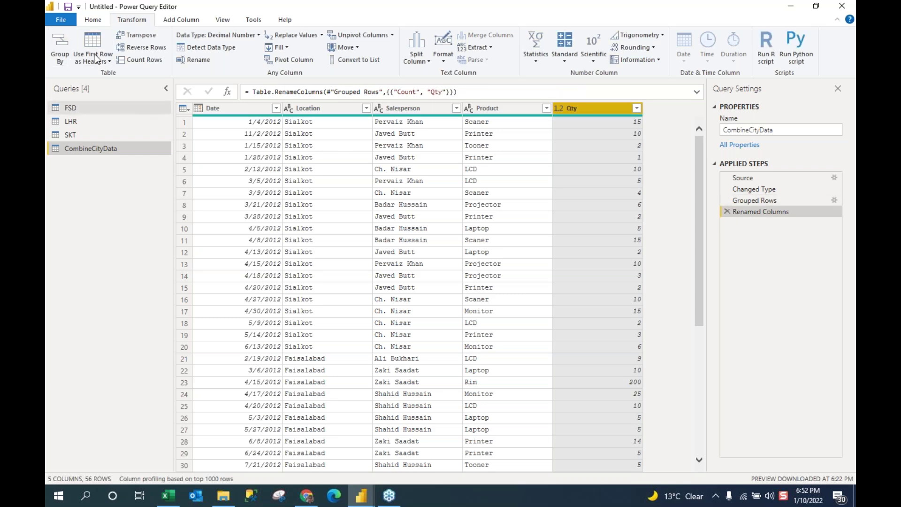
Close the query editor, applying the grouping changes to the report, and check the CombinedCityData table visual.
{"action": "left_click", "coordinate": [62, 21]}
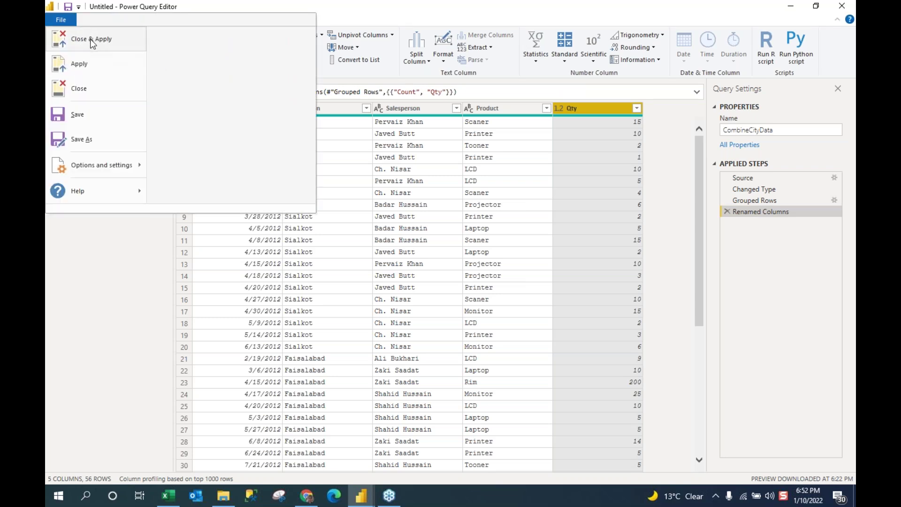
{"action": "key", "text": "Escape"}
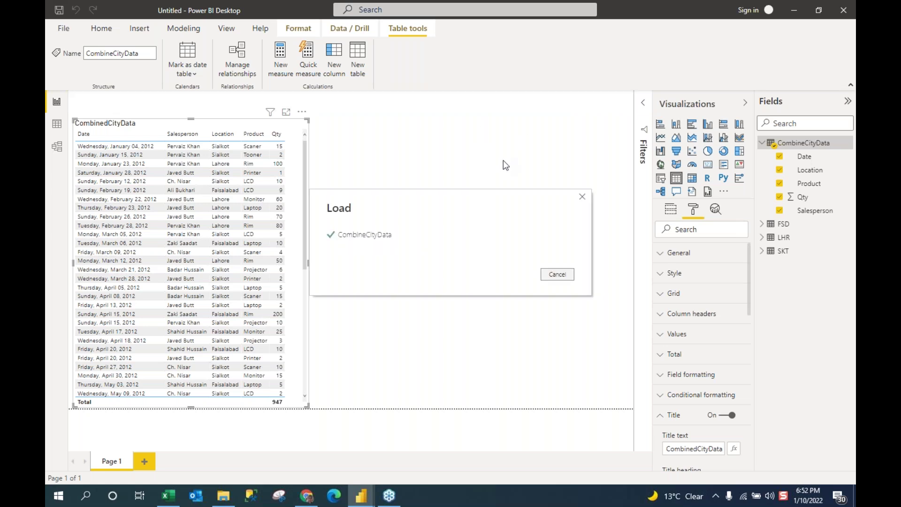
{"action": "left_click", "coordinate": [558, 274]}
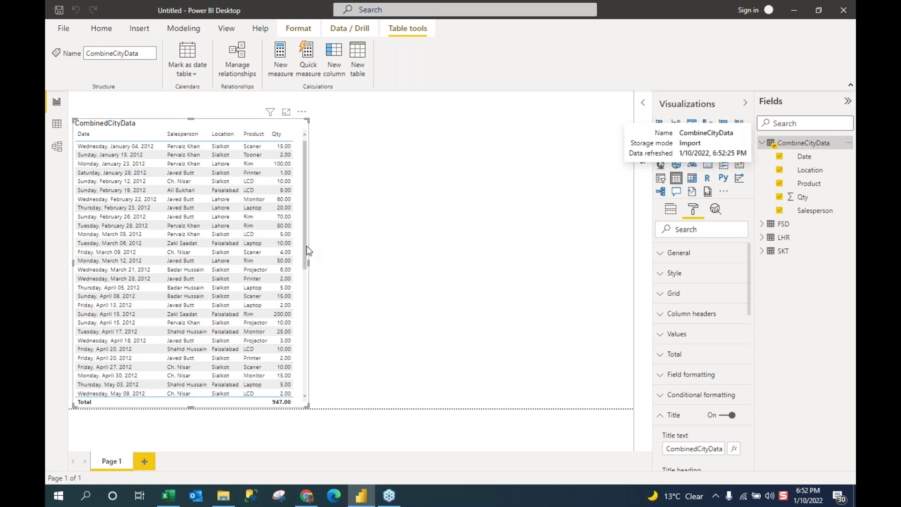
{"action": "left_click_drag", "start_coordinate": [306, 252], "coordinate": [326, 114]}
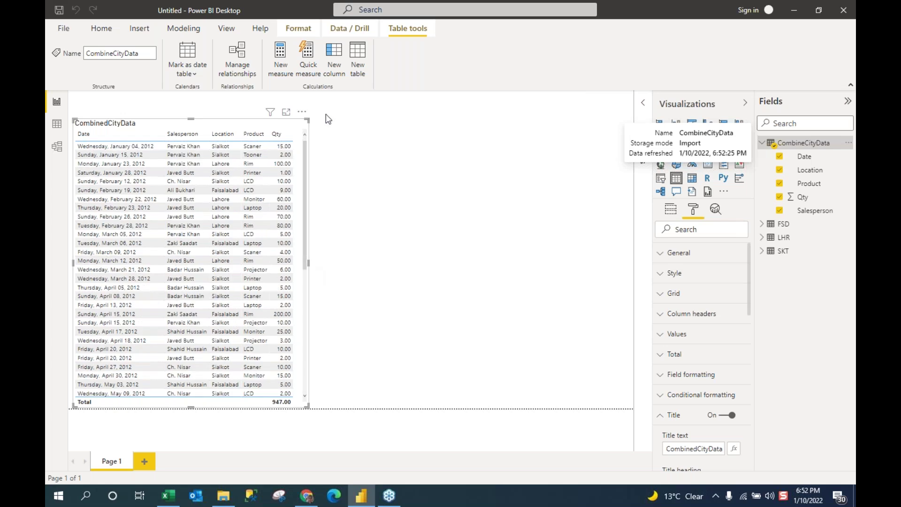
Reopen the CombineCityData query for editing and look through the grouped rows to the end and back.
{"action": "right_click", "coordinate": [807, 146]}
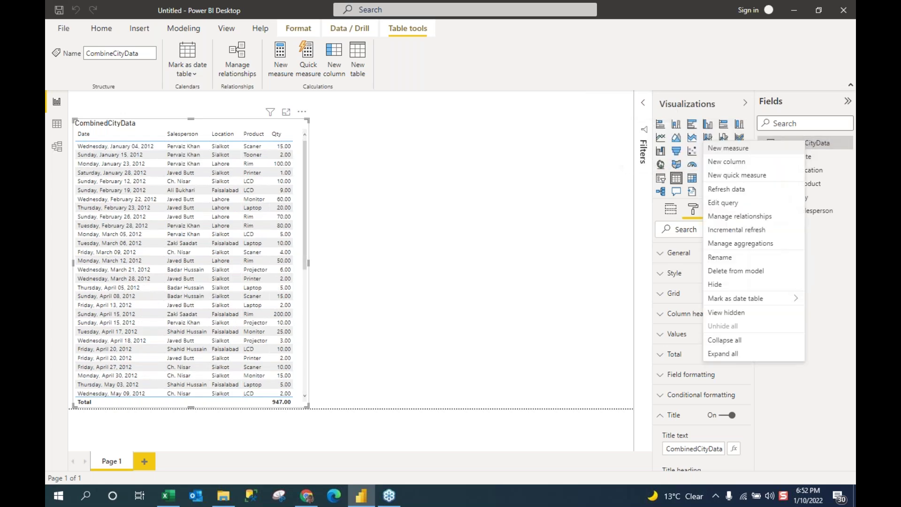
{"action": "left_click", "coordinate": [763, 206]}
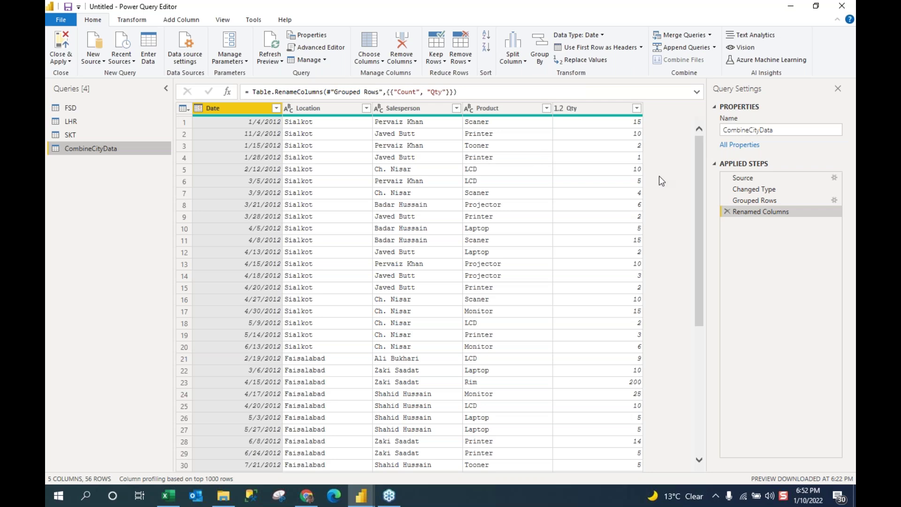
{"action": "left_click_drag", "start_coordinate": [701, 201], "coordinate": [718, 374]}
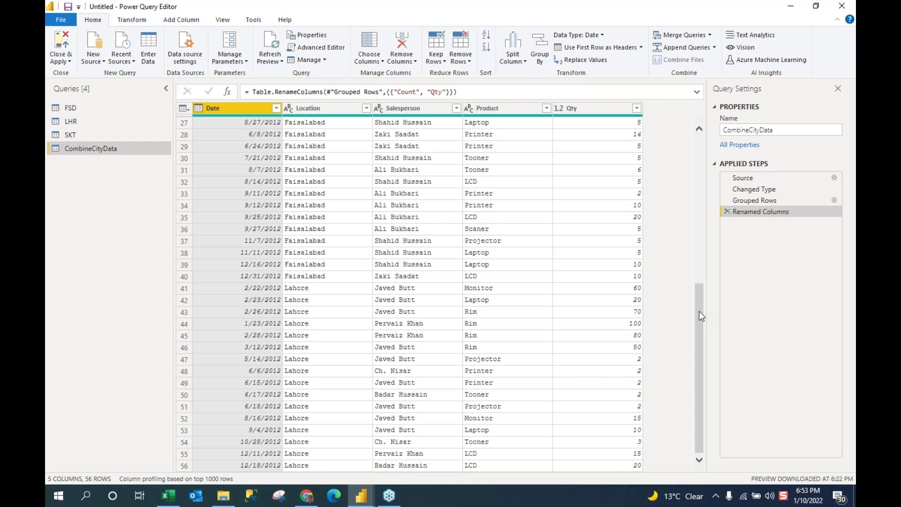
{"action": "left_click_drag", "start_coordinate": [701, 316], "coordinate": [707, 126]}
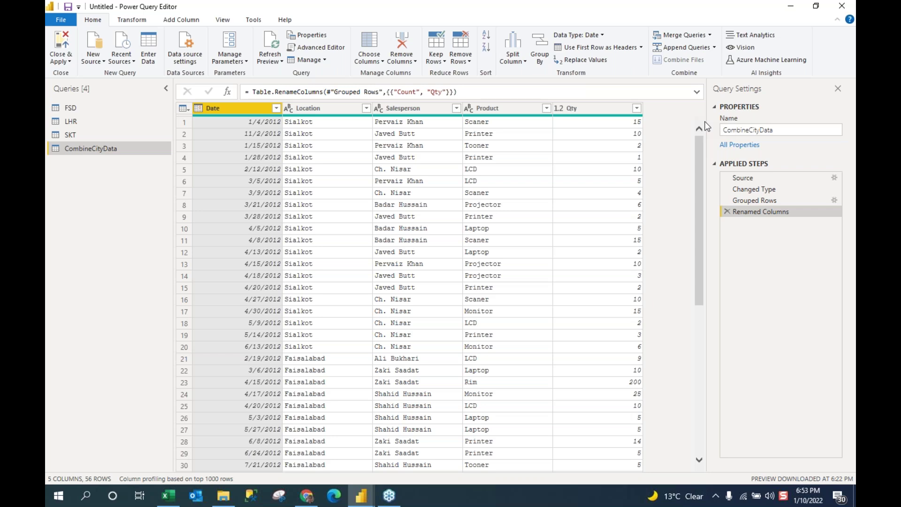
{"action": "right_click", "coordinate": [230, 112]}
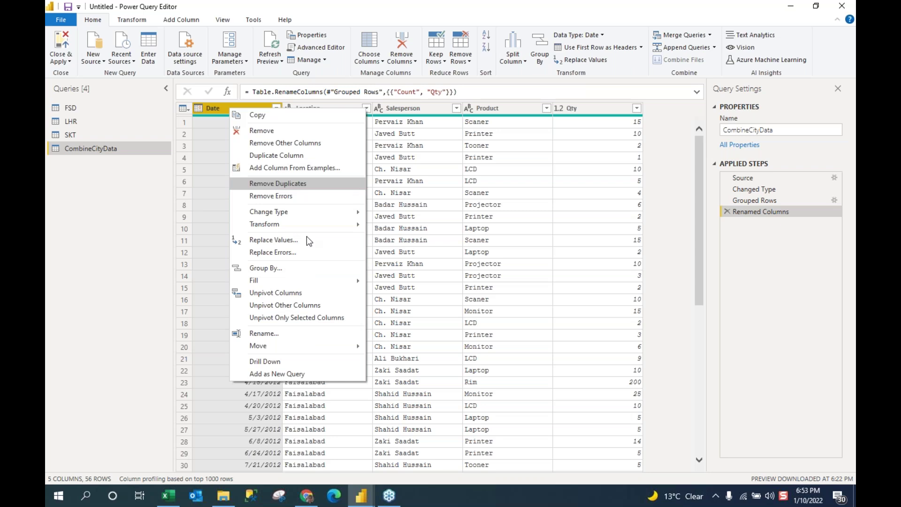
{"action": "mouse_move", "coordinate": [310, 213]}
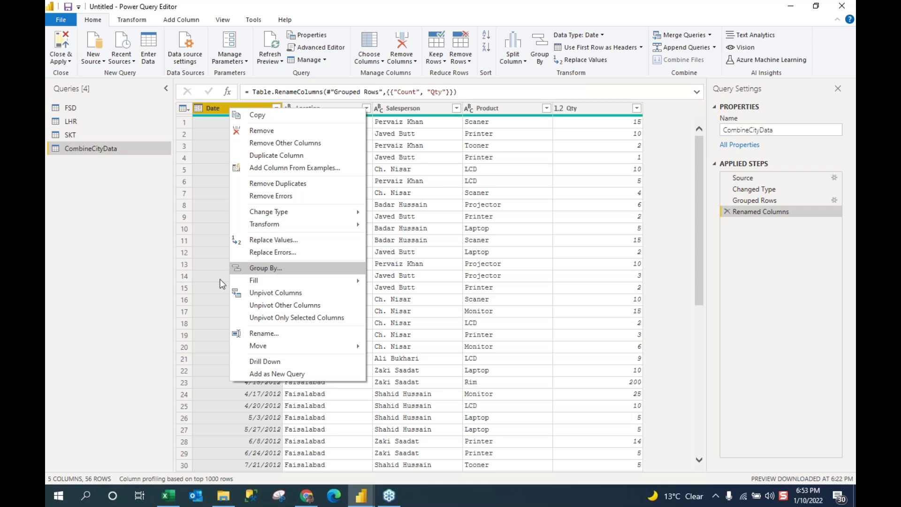
{"action": "left_click", "coordinate": [113, 309]}
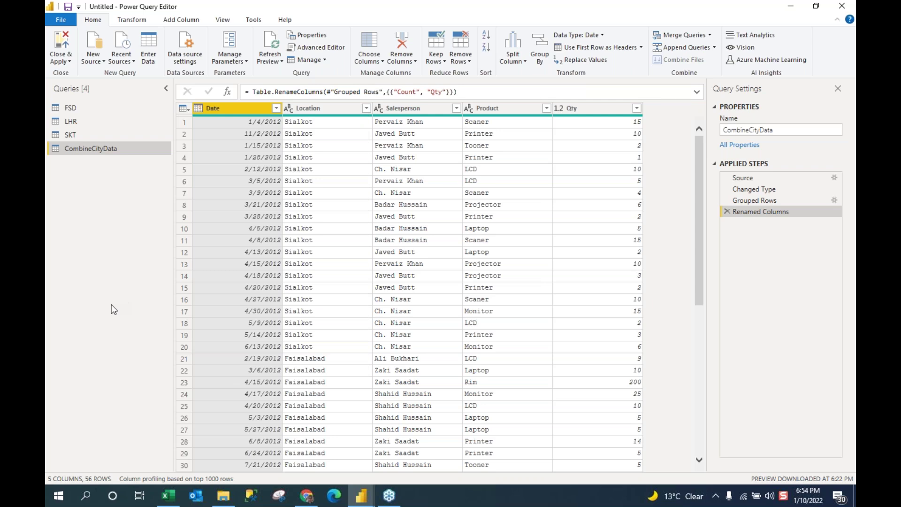
Transform the Location column's text to lowercase in the CombineCityData query.
{"action": "left_click", "coordinate": [340, 108]}
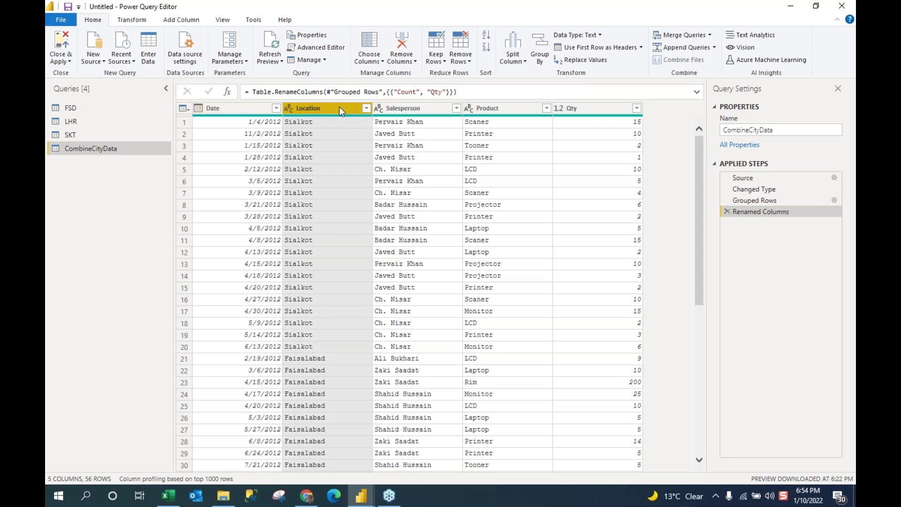
{"action": "right_click", "coordinate": [340, 111]}
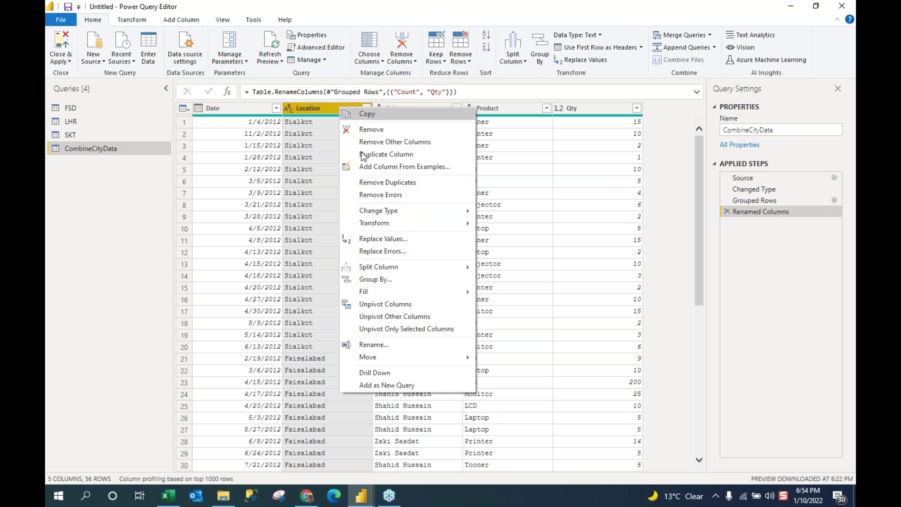
{"action": "mouse_move", "coordinate": [405, 225]}
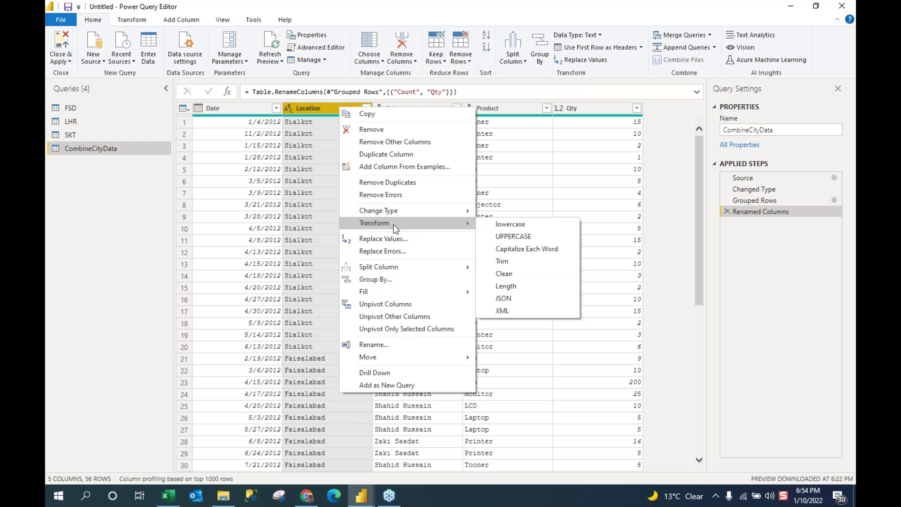
{"action": "left_click", "coordinate": [528, 227]}
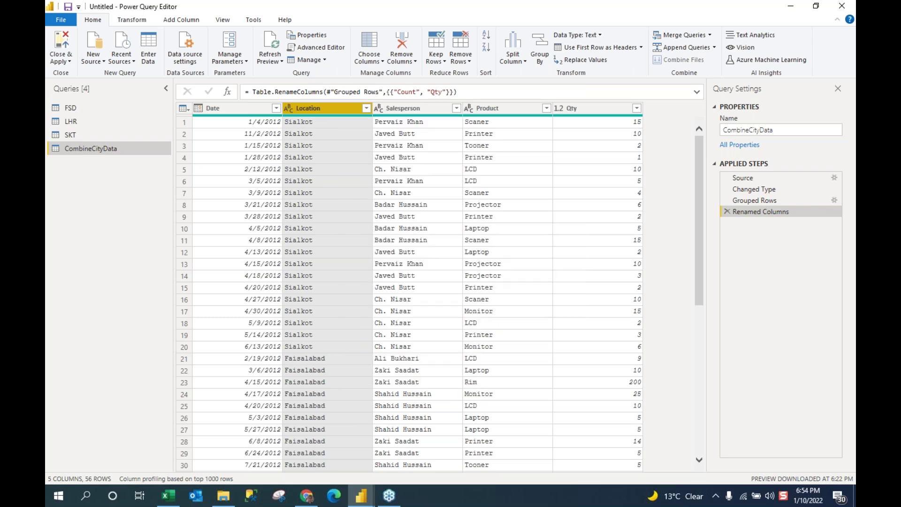
Transform the Location column's text to UPPERCASE in the CombineCityData query.
{"action": "right_click", "coordinate": [341, 123]}
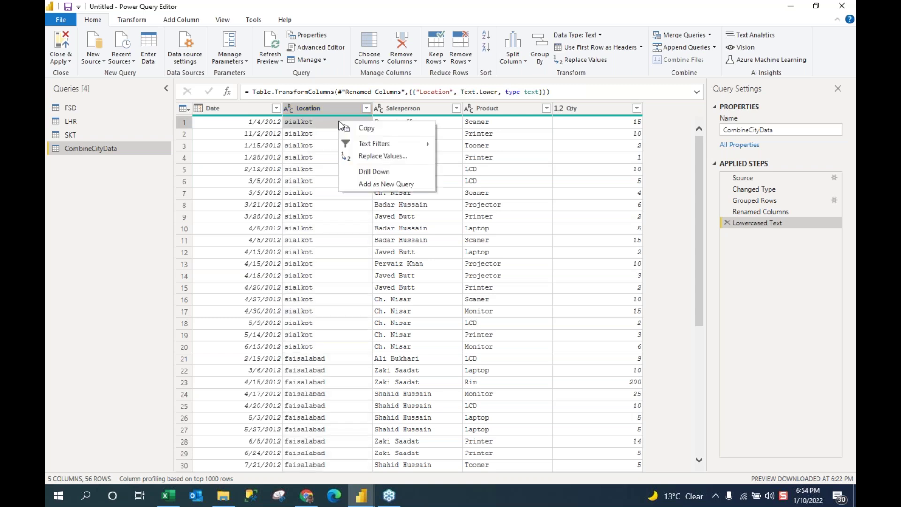
{"action": "left_click", "coordinate": [322, 106]}
{"action": "left_click", "coordinate": [326, 108]}
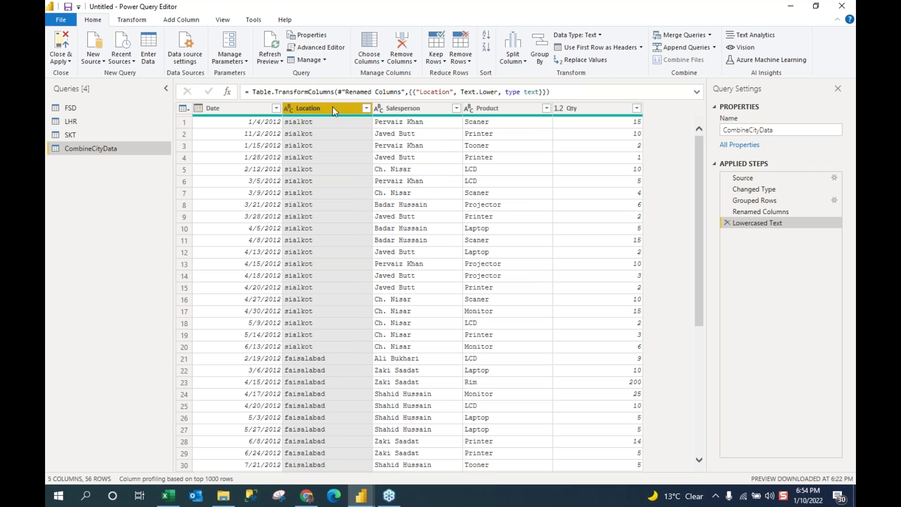
{"action": "right_click", "coordinate": [332, 106]}
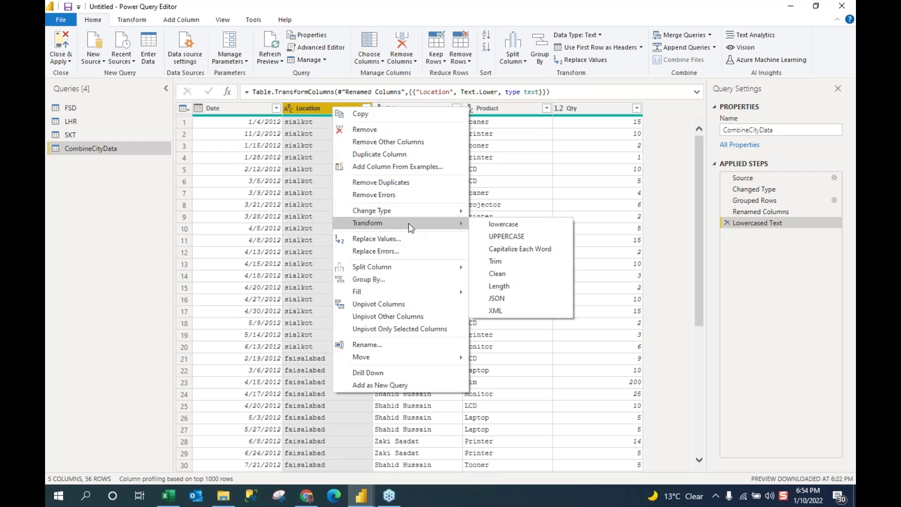
{"action": "left_click", "coordinate": [517, 236]}
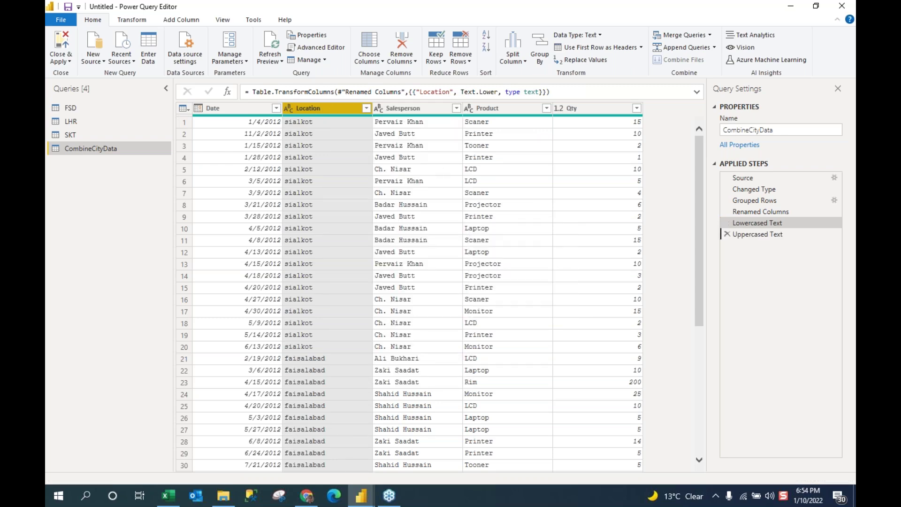
Transform the Location column's text into its length, and remove that applied step from the CombineCityData query.
{"action": "right_click", "coordinate": [334, 106]}
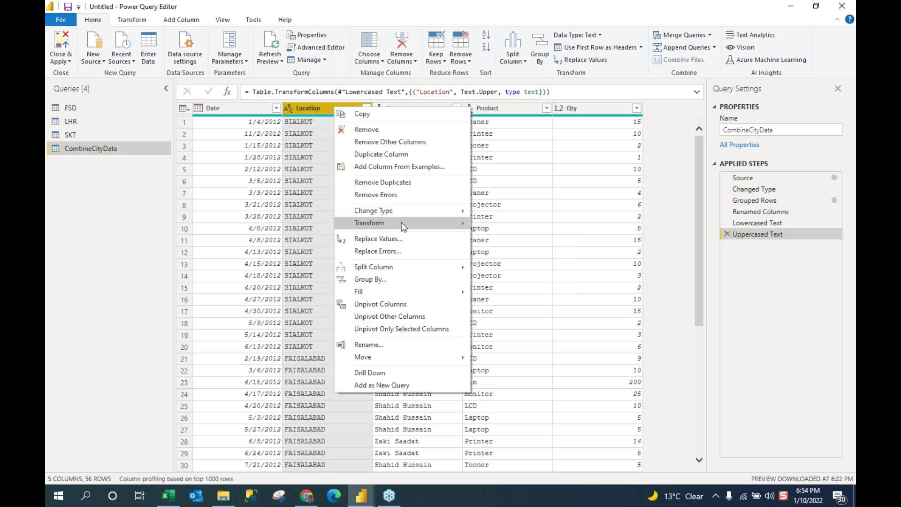
{"action": "mouse_move", "coordinate": [404, 225]}
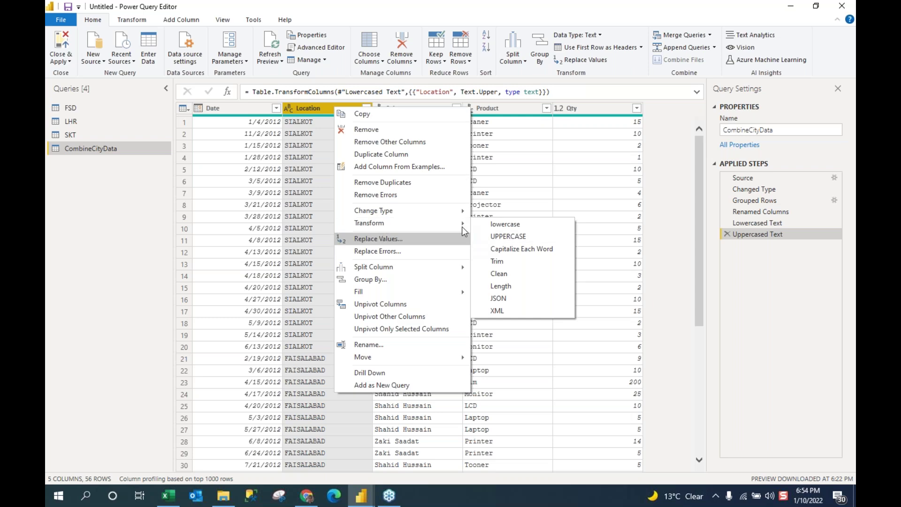
{"action": "mouse_move", "coordinate": [459, 224]}
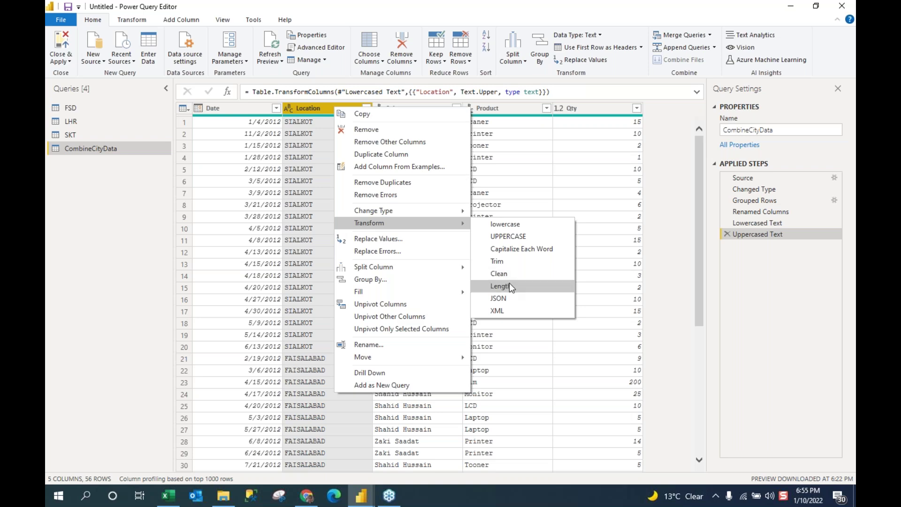
{"action": "left_click", "coordinate": [513, 290]}
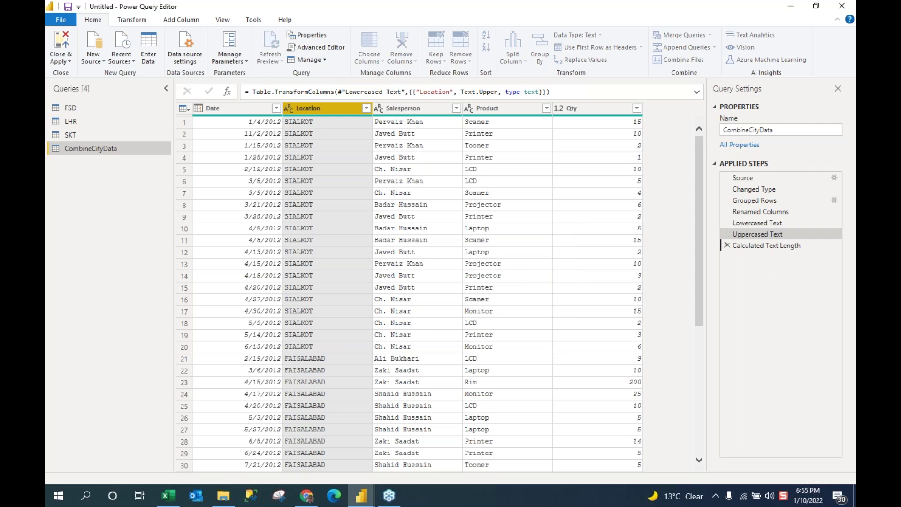
{"action": "left_click", "coordinate": [727, 245]}
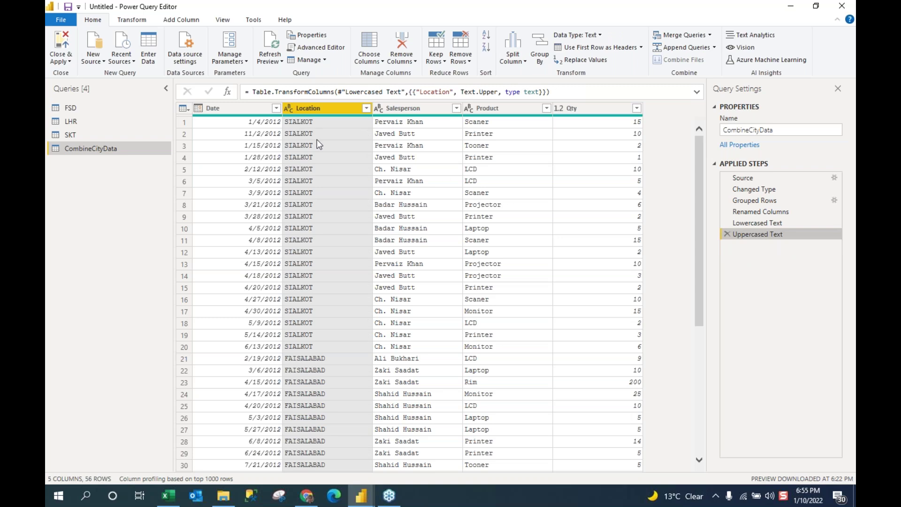
Try to replace the value SialKot with SKT in the Location column.
{"action": "right_click", "coordinate": [328, 112]}
{"action": "mouse_move", "coordinate": [401, 222]}
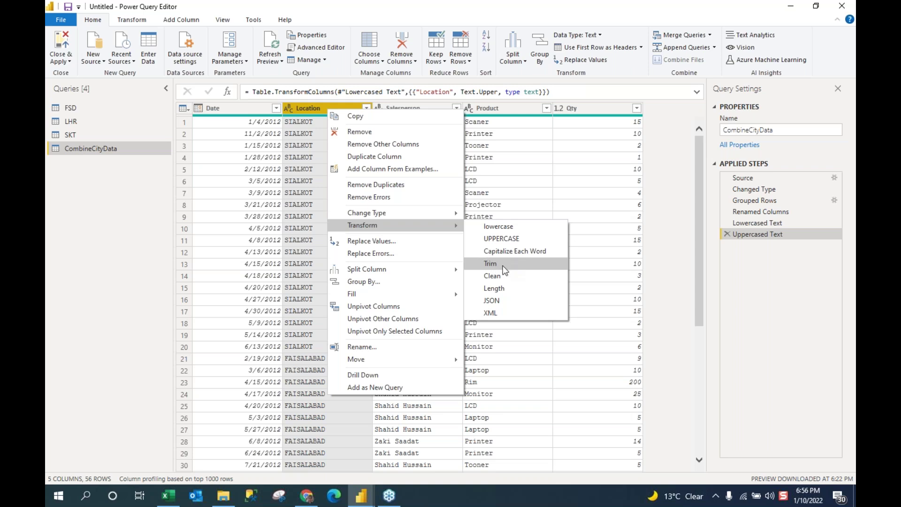
{"action": "mouse_move", "coordinate": [377, 210]}
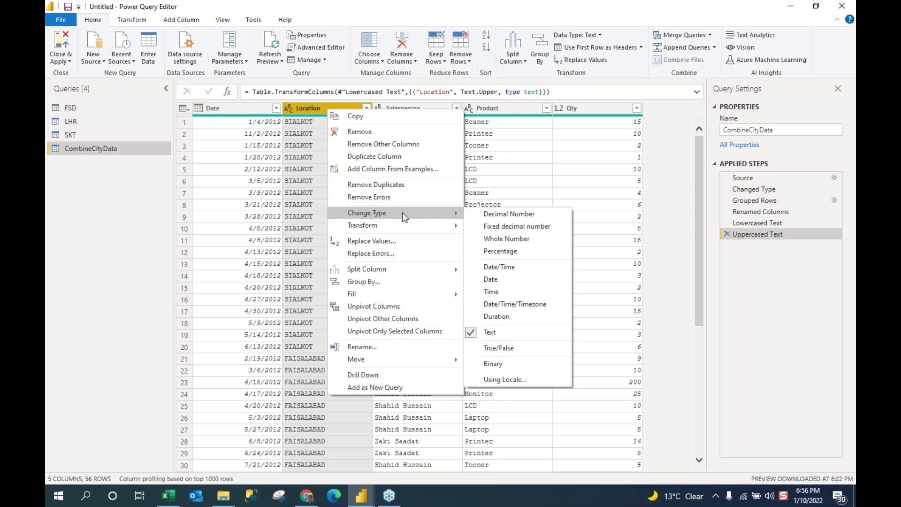
{"action": "left_click", "coordinate": [379, 241]}
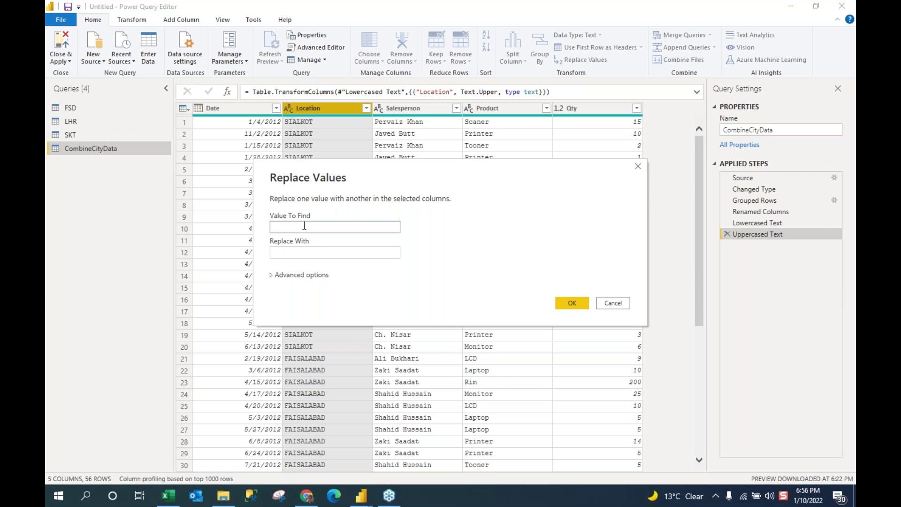
{"action": "left_click_drag", "start_coordinate": [411, 170], "coordinate": [574, 185]}
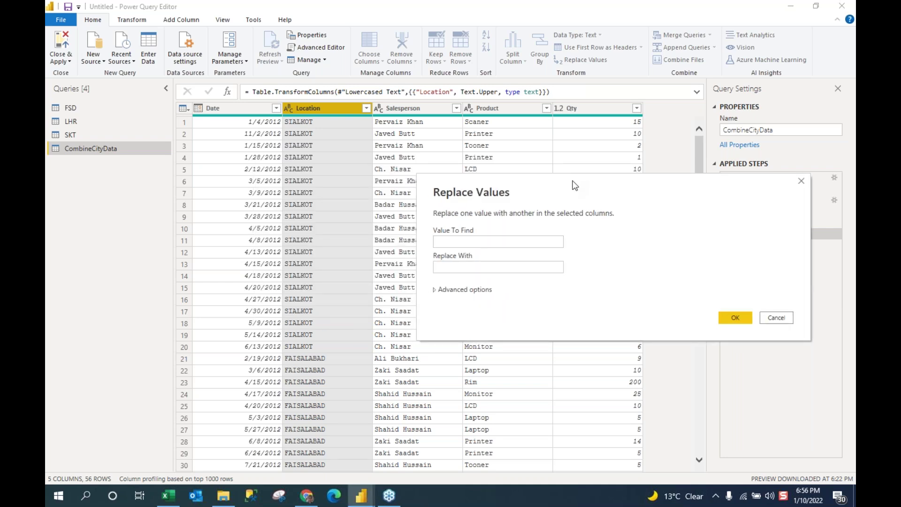
{"action": "left_click", "coordinate": [466, 240]}
{"action": "type", "text": "SialKot"}
{"action": "left_click", "coordinate": [459, 267]}
{"action": "type", "text": "SKT"}
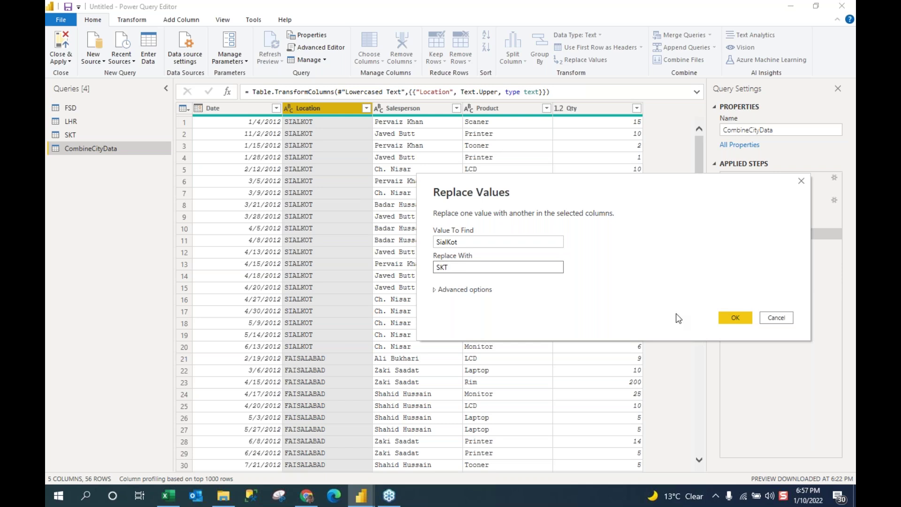
{"action": "left_click", "coordinate": [734, 318]}
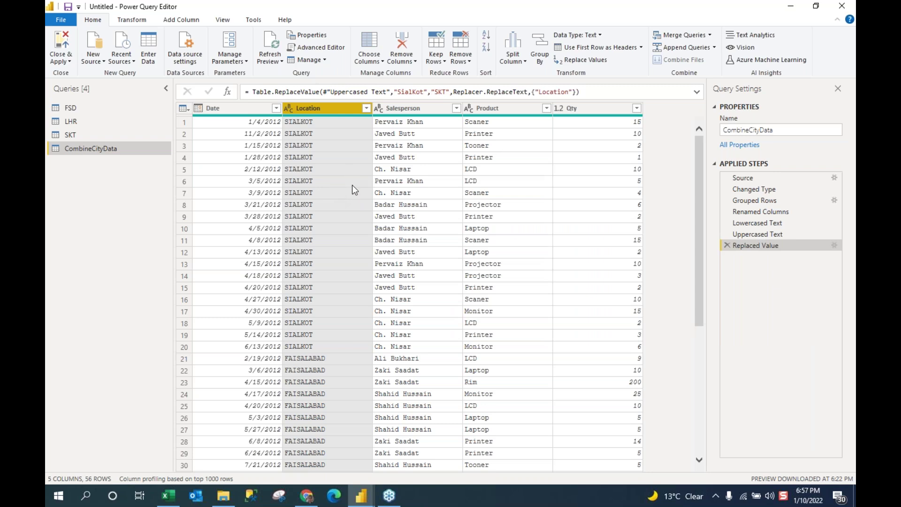
Replace the value SIALKOT with SKT in the Location column, matching the uppercase text.
{"action": "right_click", "coordinate": [351, 108]}
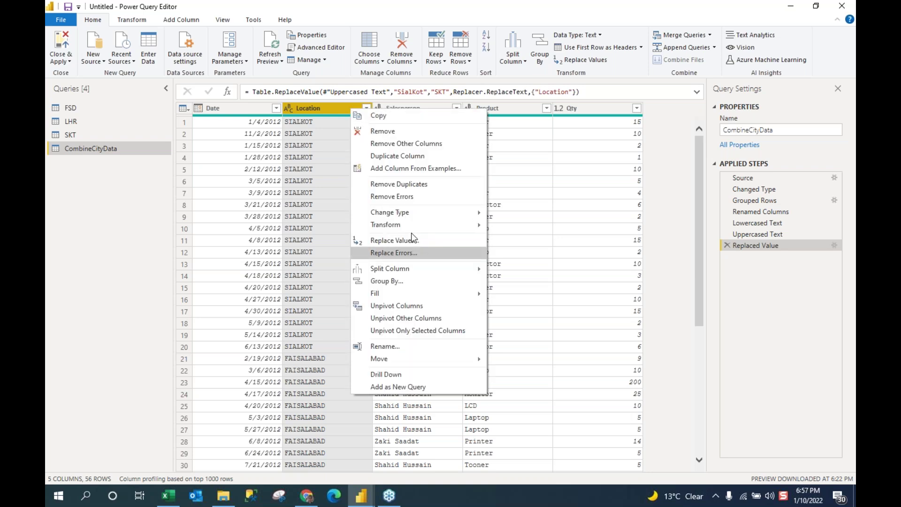
{"action": "left_click", "coordinate": [393, 241]}
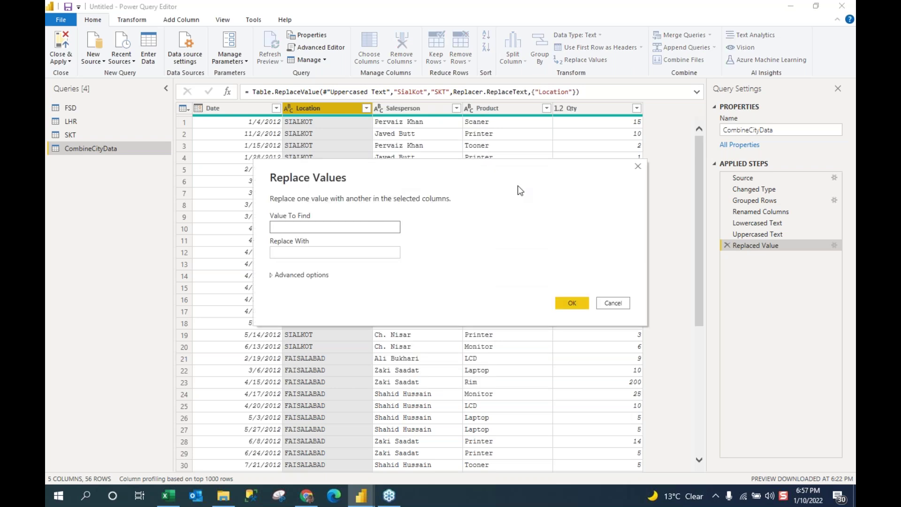
{"action": "left_click_drag", "start_coordinate": [518, 186], "coordinate": [653, 201]}
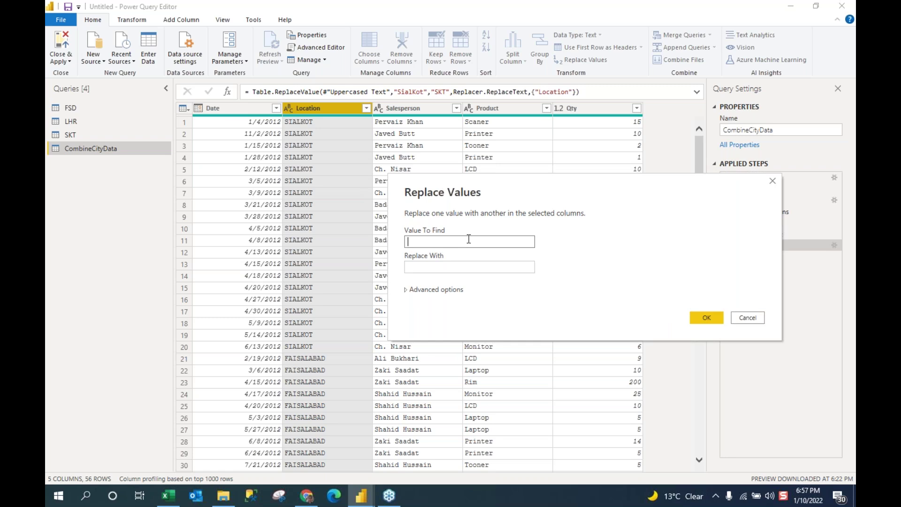
{"action": "type", "text": "SIALKOT"}
{"action": "left_click", "coordinate": [439, 269]}
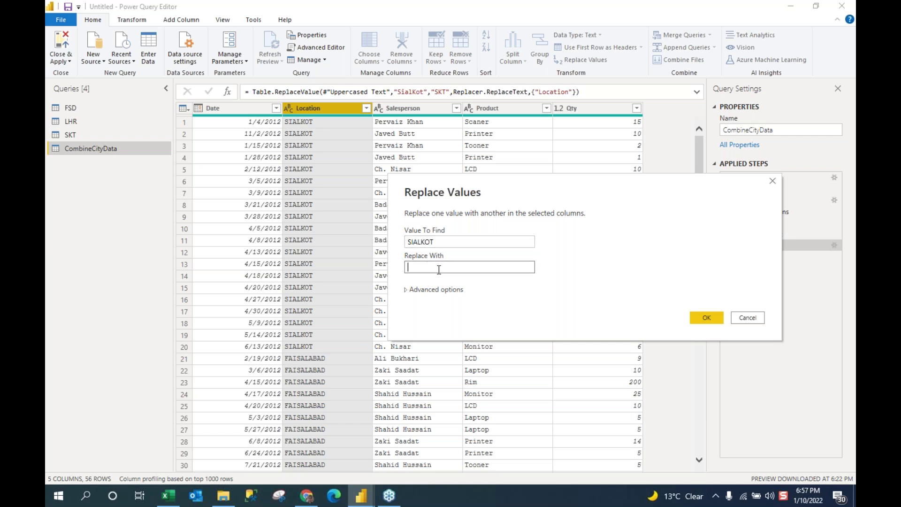
{"action": "type", "text": "SKT"}
{"action": "left_click", "coordinate": [707, 318]}
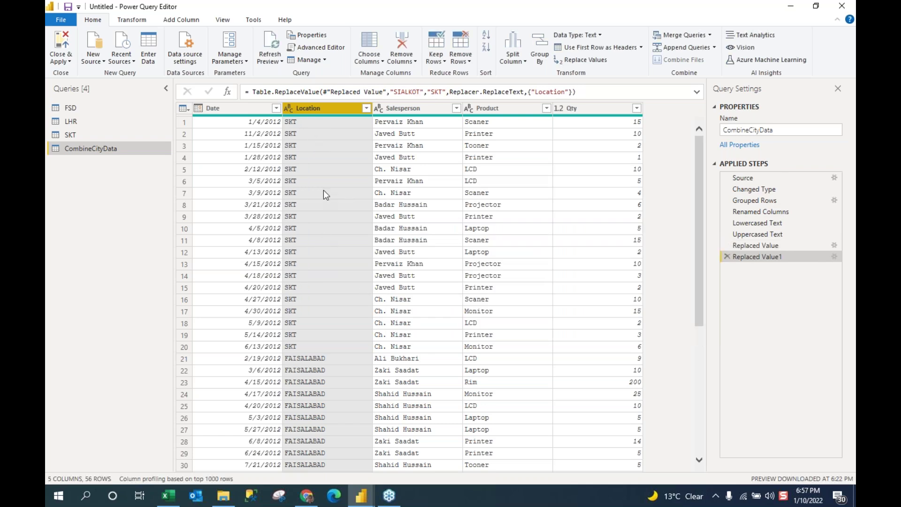
{"action": "right_click", "coordinate": [351, 124]}
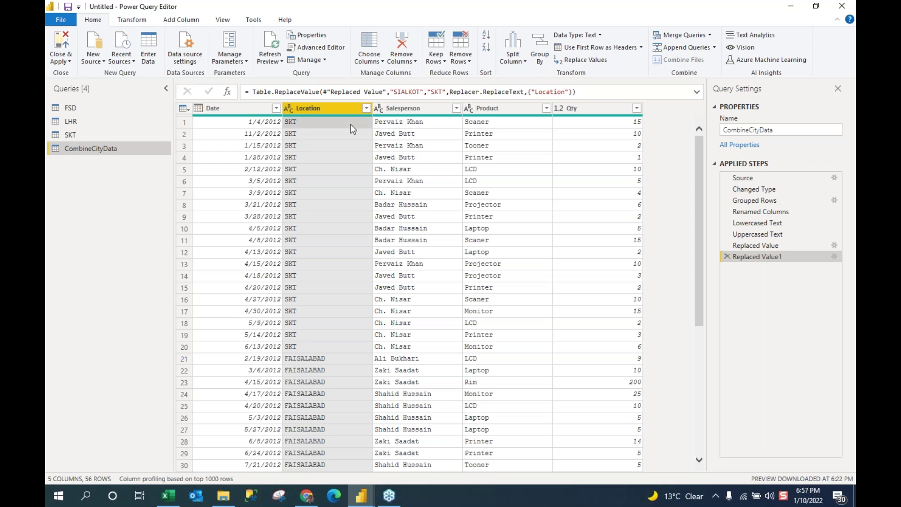
{"action": "left_click", "coordinate": [331, 109]}
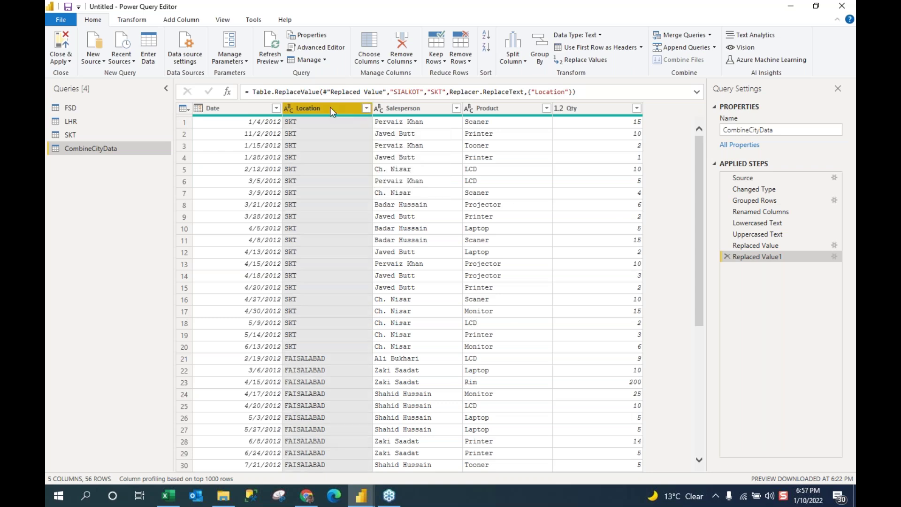
{"action": "right_click", "coordinate": [331, 109]}
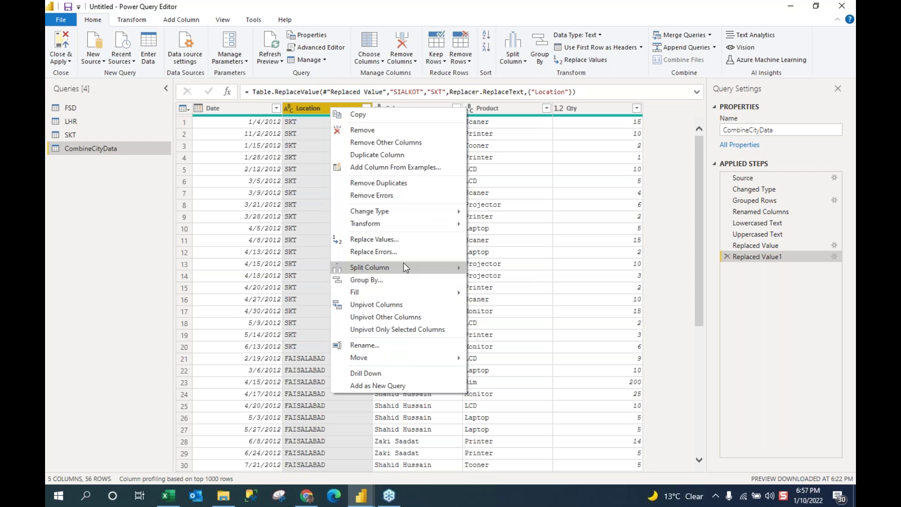
{"action": "mouse_move", "coordinate": [405, 266]}
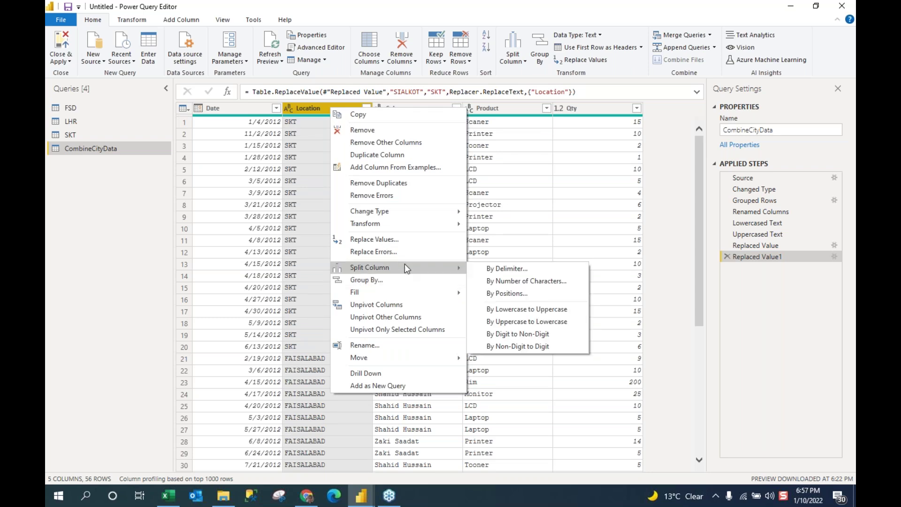
{"action": "left_click", "coordinate": [550, 163]}
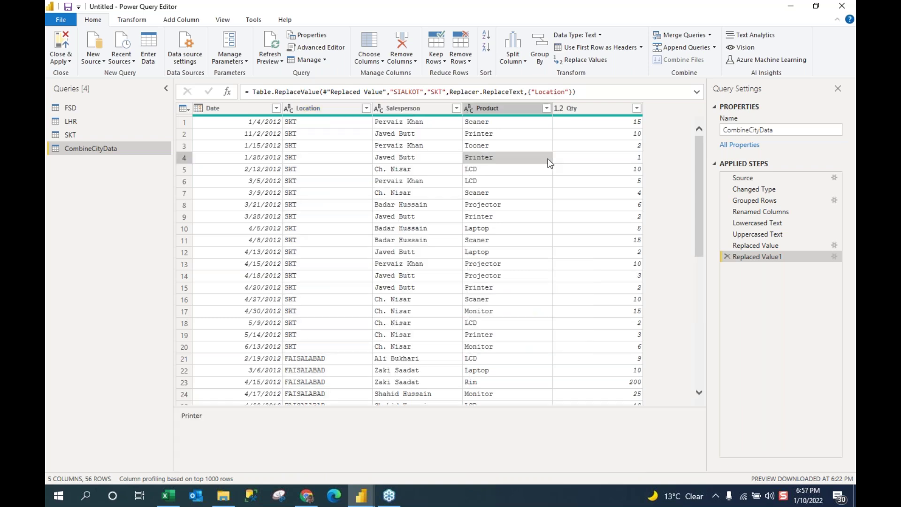
Split the Salesperson column by a space at the left-most delimiter, with the quote character set to None.
{"action": "left_click", "coordinate": [423, 108]}
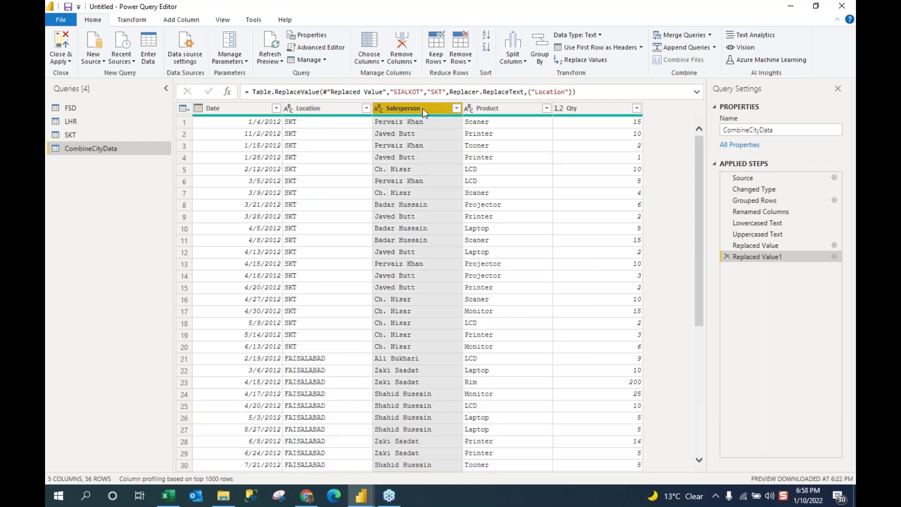
{"action": "right_click", "coordinate": [423, 108]}
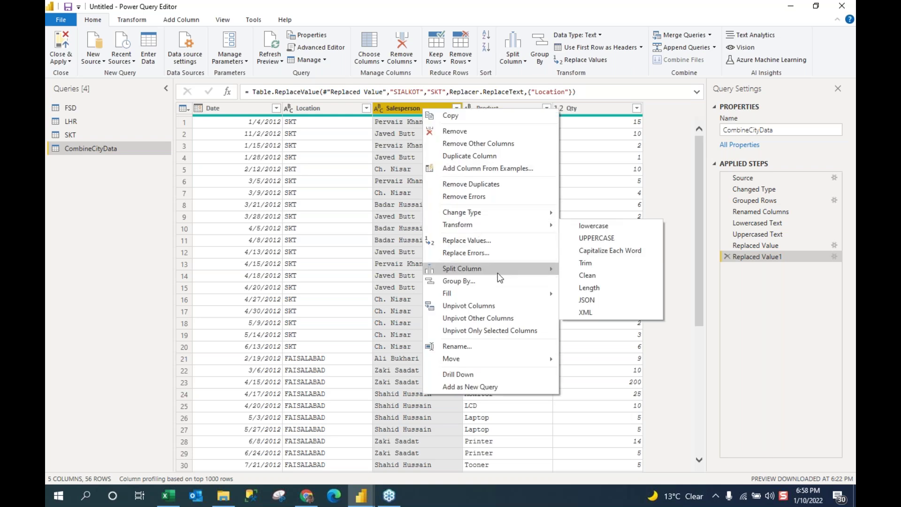
{"action": "mouse_move", "coordinate": [501, 277]}
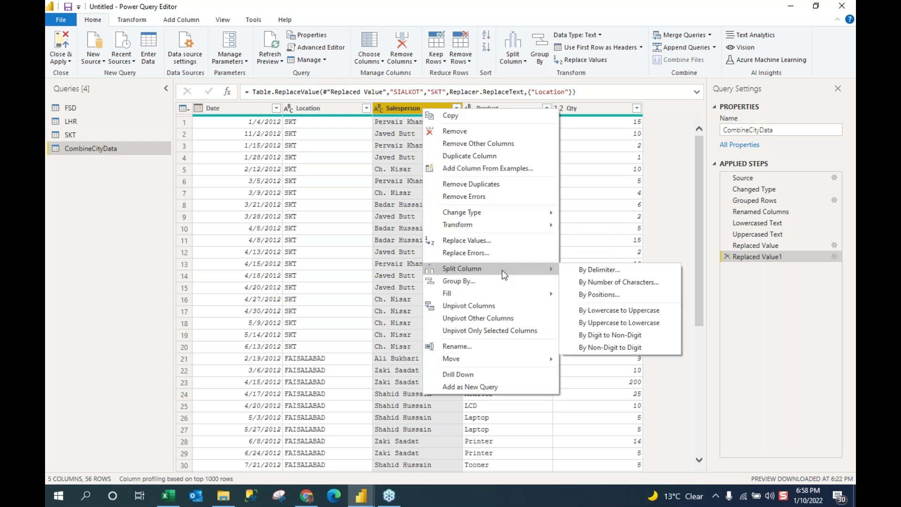
{"action": "left_click", "coordinate": [607, 271]}
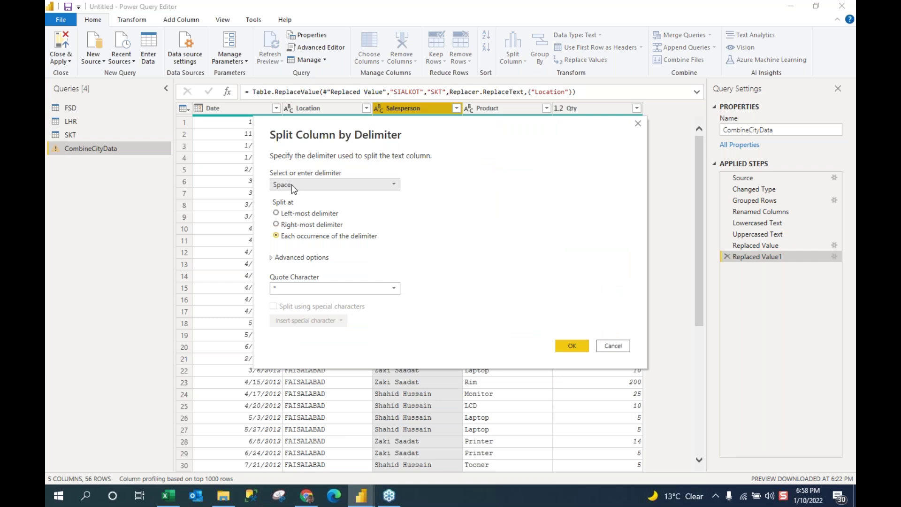
{"action": "left_click", "coordinate": [396, 184]}
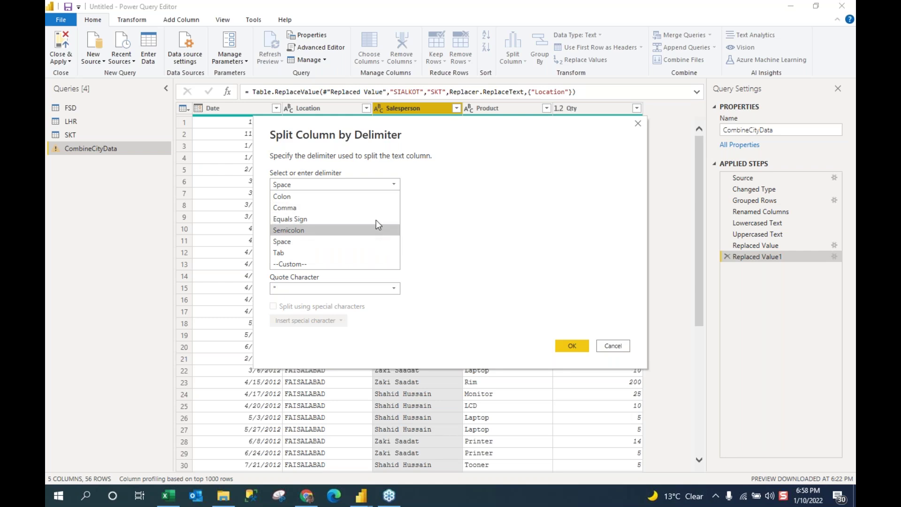
{"action": "left_click", "coordinate": [368, 184]}
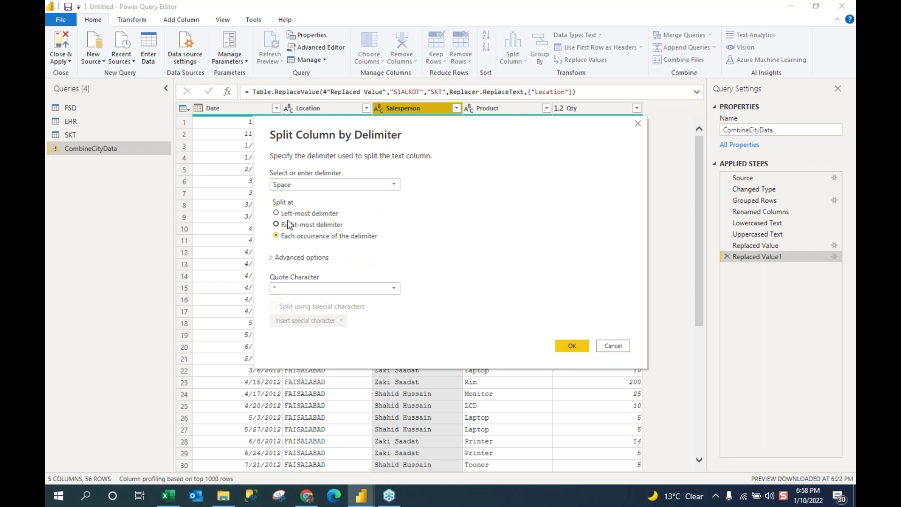
{"action": "left_click_drag", "start_coordinate": [503, 137], "coordinate": [705, 115]}
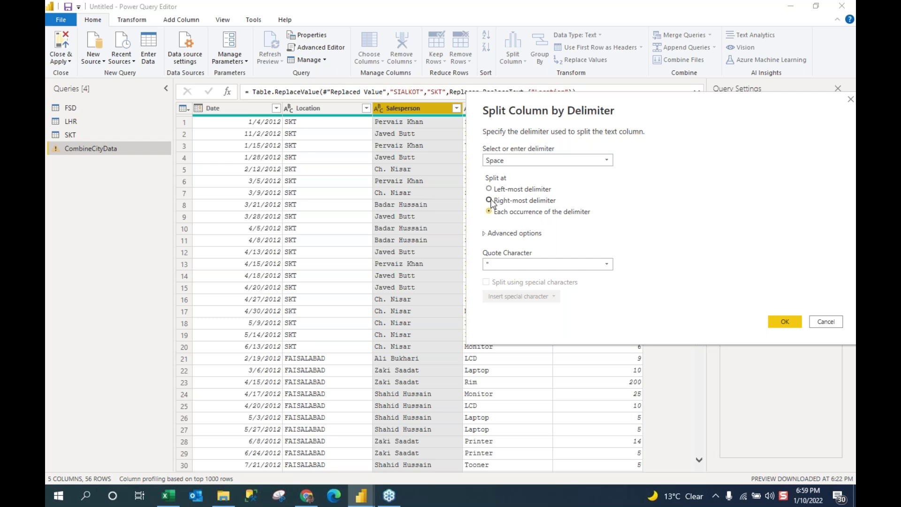
{"action": "left_click", "coordinate": [490, 201]}
{"action": "left_click", "coordinate": [500, 192]}
{"action": "left_click", "coordinate": [608, 269]}
{"action": "left_click", "coordinate": [603, 283]}
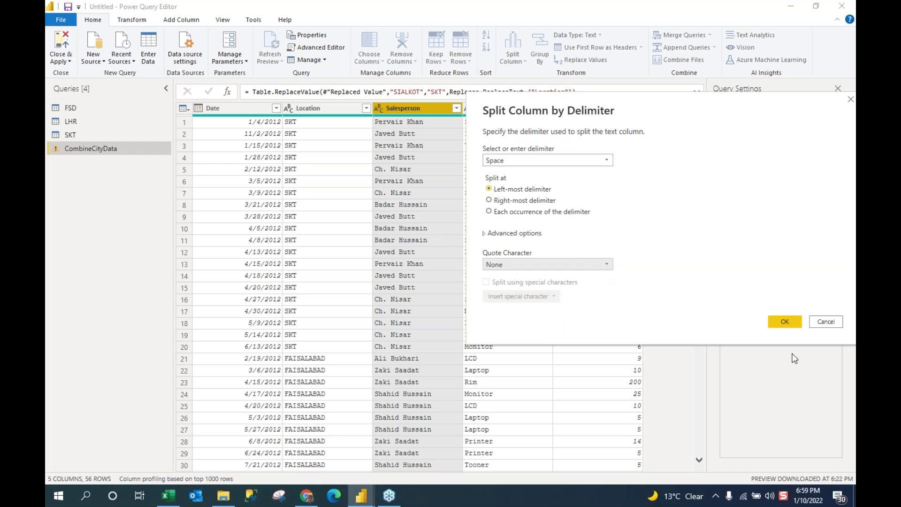
{"action": "left_click", "coordinate": [787, 323]}
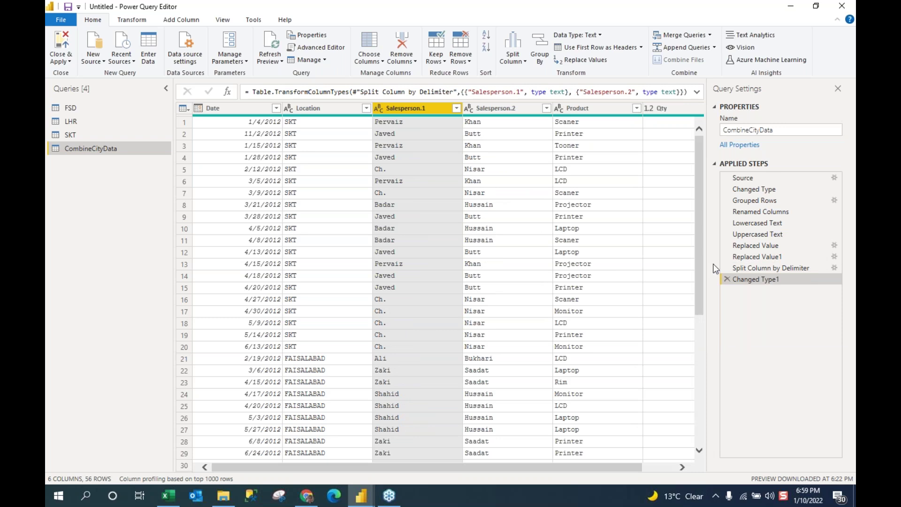
Close the query editor, applying the changes, and fix the CombinedCityData table visual's broken field.
{"action": "left_click", "coordinate": [64, 61]}
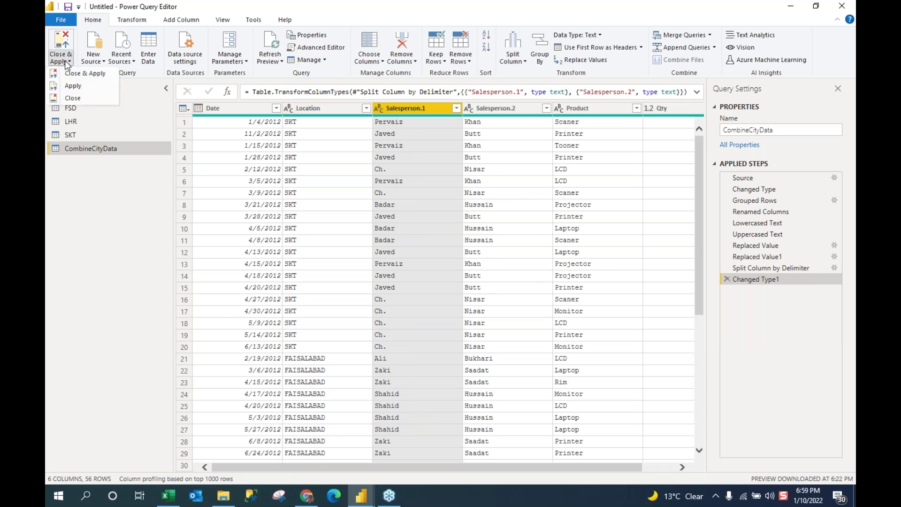
{"action": "left_click", "coordinate": [77, 75]}
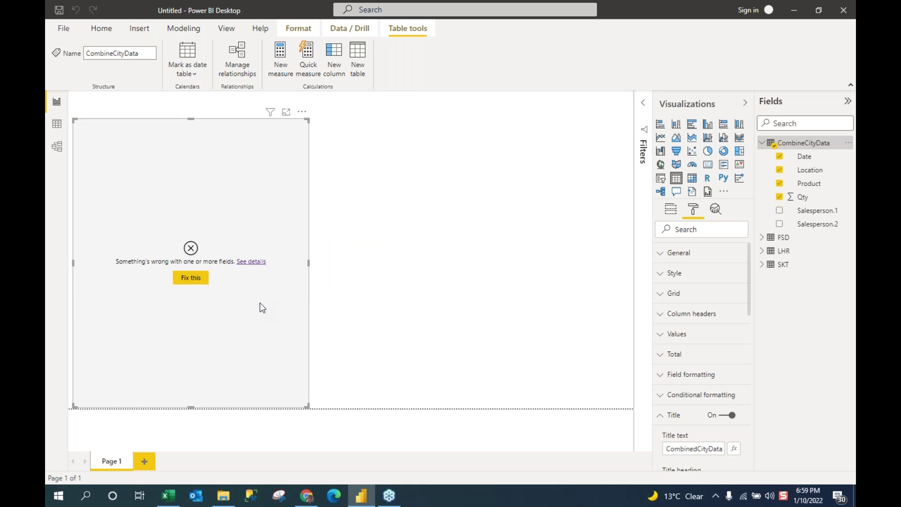
{"action": "left_click", "coordinate": [191, 279]}
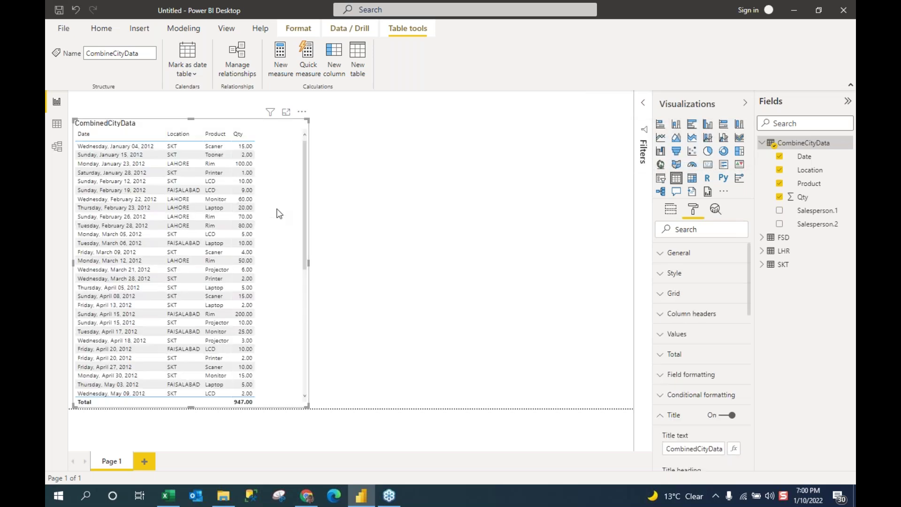
Add the Salesperson.1 and Salesperson.2 fields to the table visual and widen it to fit all columns.
{"action": "left_click", "coordinate": [780, 211]}
{"action": "left_click", "coordinate": [780, 225]}
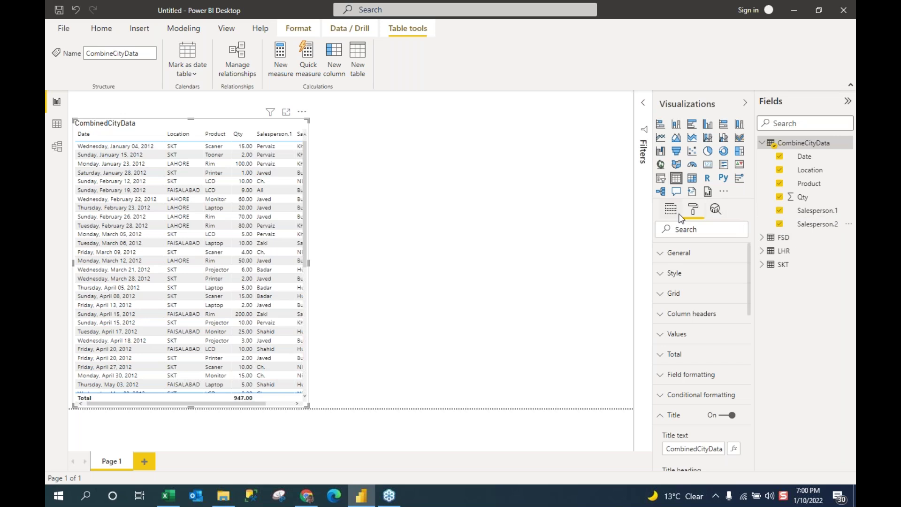
{"action": "left_click_drag", "start_coordinate": [439, 256], "coordinate": [439, 256]}
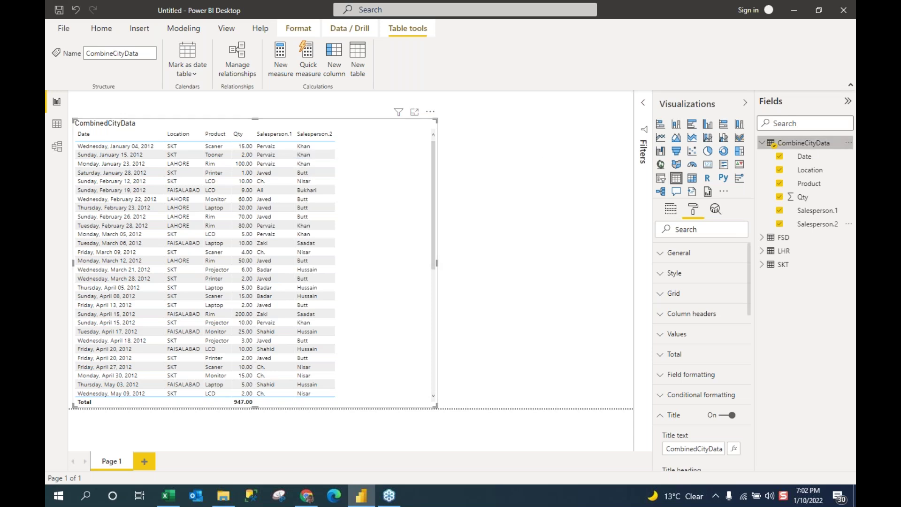
Edit the CombineCityData query, renaming the Salesperson.1 column to FirstNAme and Salesperson.2 to Sir Name.
{"action": "right_click", "coordinate": [810, 148]}
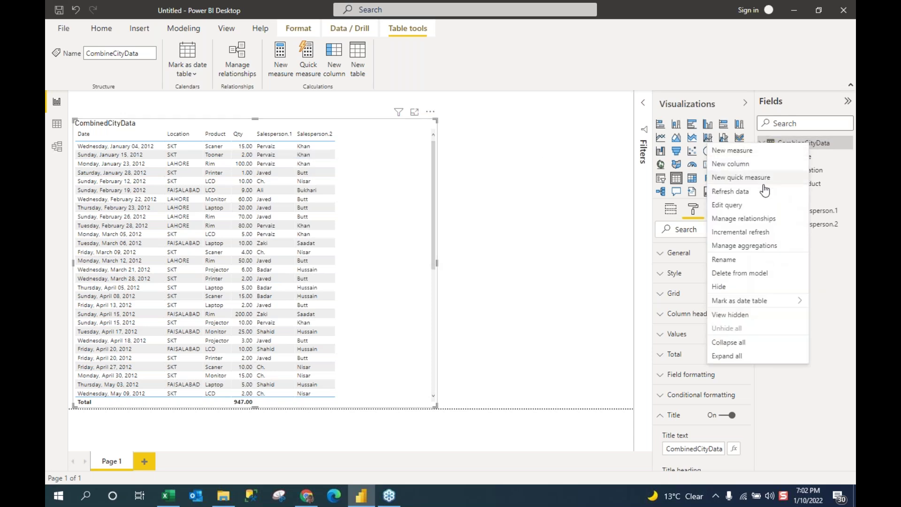
{"action": "left_click", "coordinate": [736, 206]}
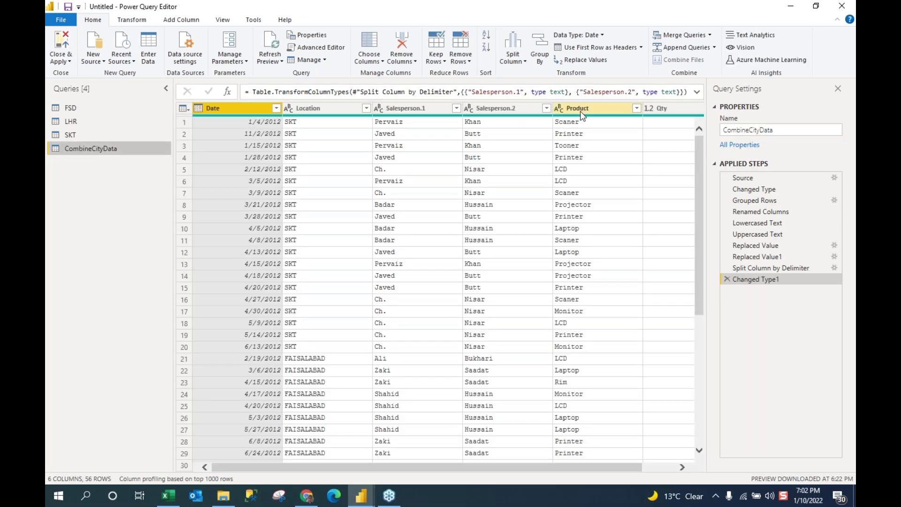
{"action": "double_click", "coordinate": [416, 107]}
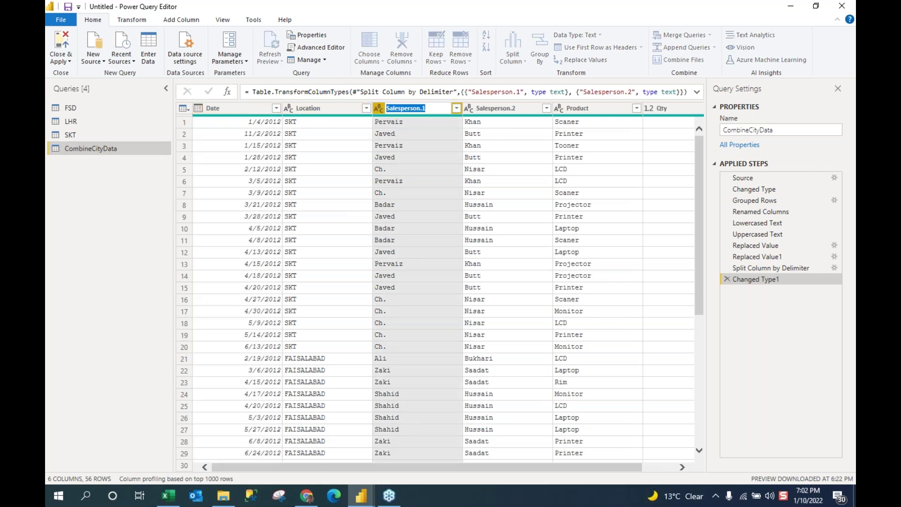
{"action": "type", "text": "FirstNAme"}
{"action": "key", "text": "Return"}
{"action": "double_click", "coordinate": [511, 109]}
{"action": "type", "text": "S"}
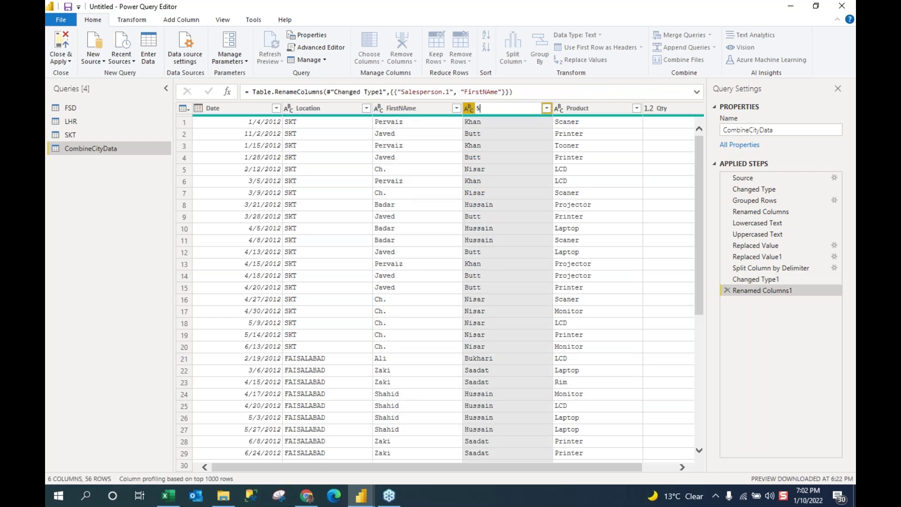
{"action": "type", "text": "ir Name"}
{"action": "key", "text": "Return"}
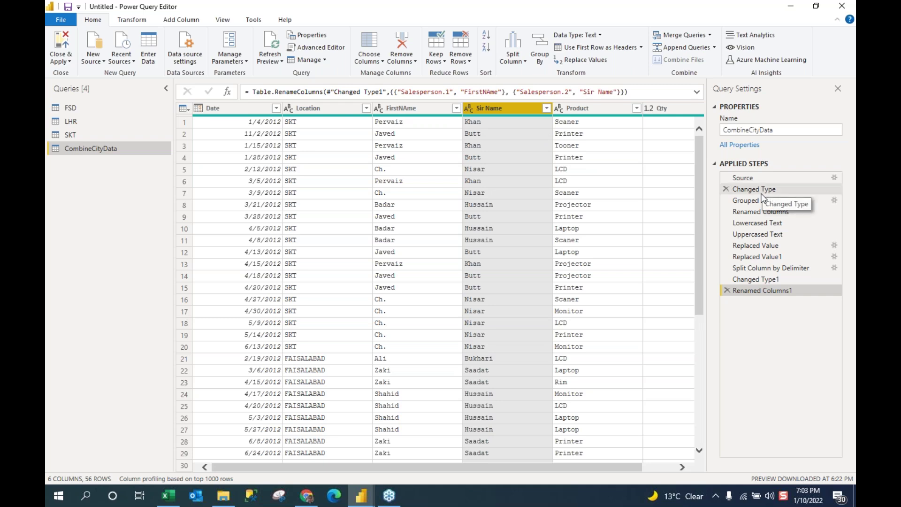
Close the query editor with the changes applied, and narrow the CombinedCityData table visual closer to its columns.
{"action": "left_click", "coordinate": [68, 62]}
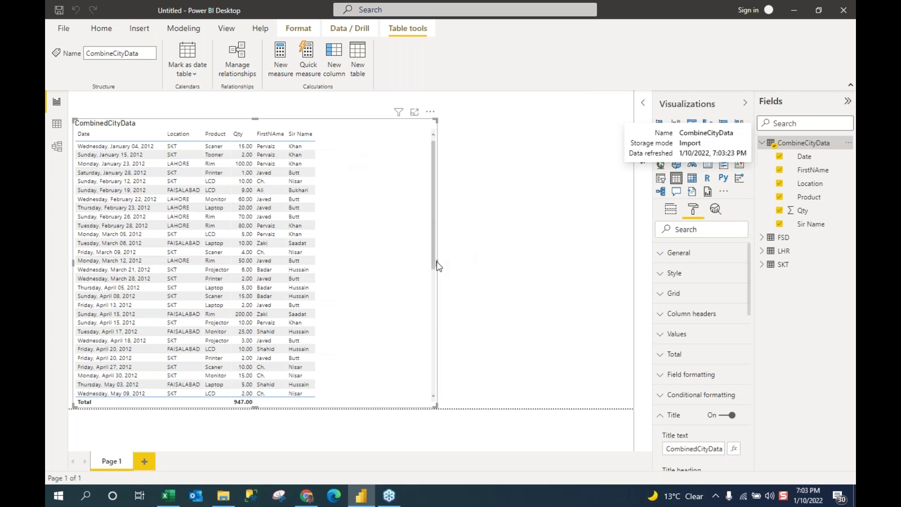
{"action": "left_click_drag", "start_coordinate": [436, 262], "coordinate": [373, 260]}
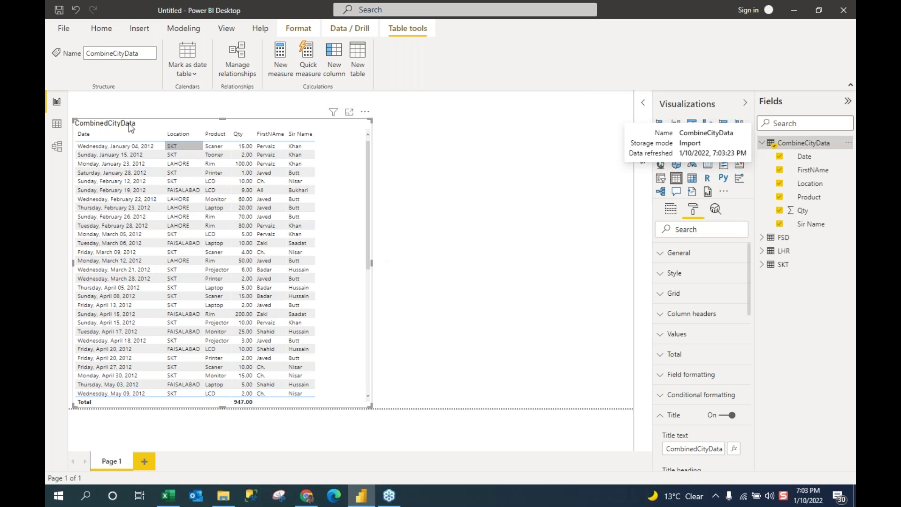
{"action": "left_click", "coordinate": [112, 140]}
Open the CombineCityData query for editing again.
{"action": "right_click", "coordinate": [804, 147]}
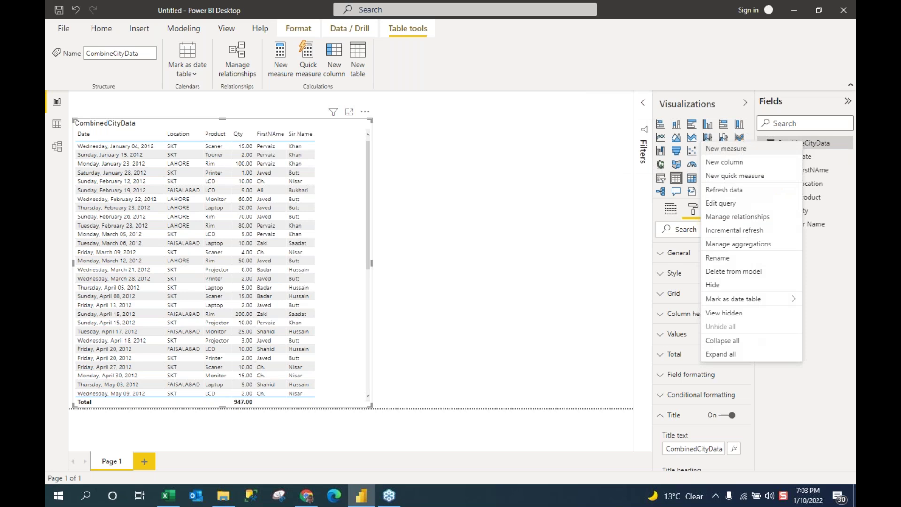
{"action": "left_click", "coordinate": [738, 207]}
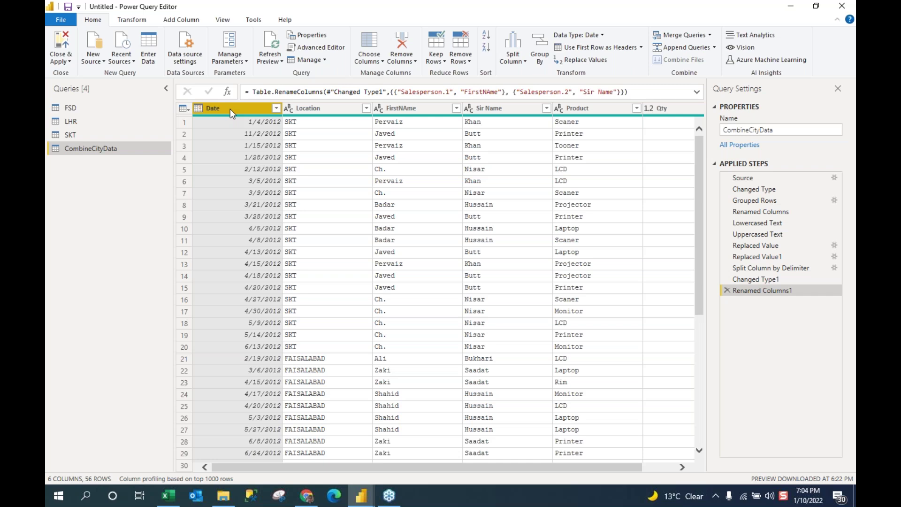
Try transforming the Date column's values in place to their year, and delete that applied step.
{"action": "left_click", "coordinate": [139, 21]}
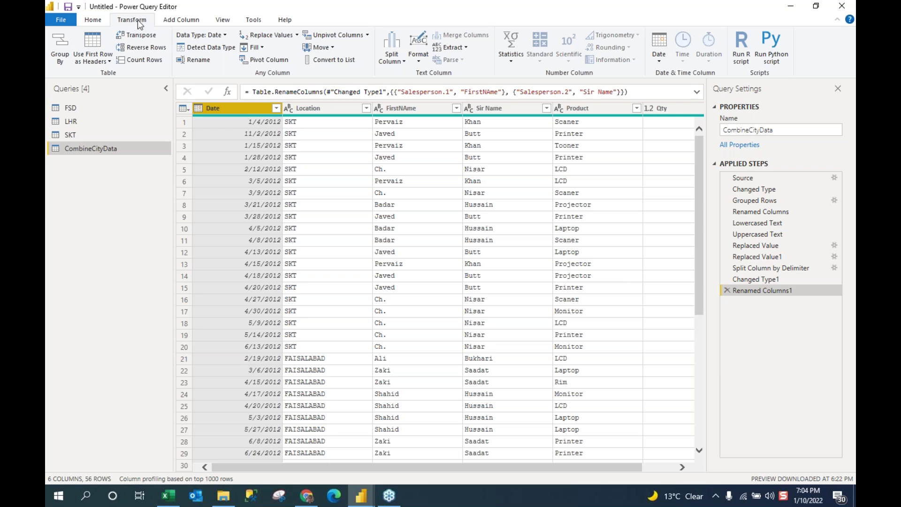
{"action": "left_click", "coordinate": [661, 60]}
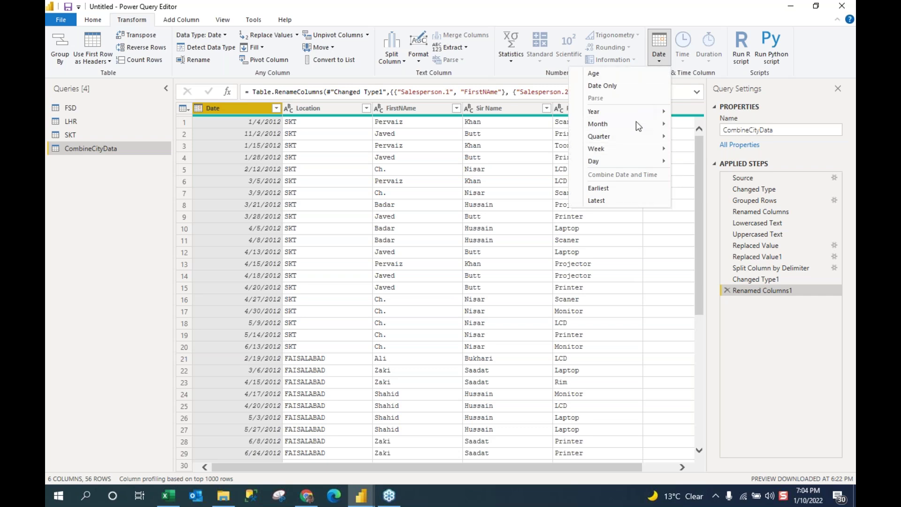
{"action": "mouse_move", "coordinate": [633, 123]}
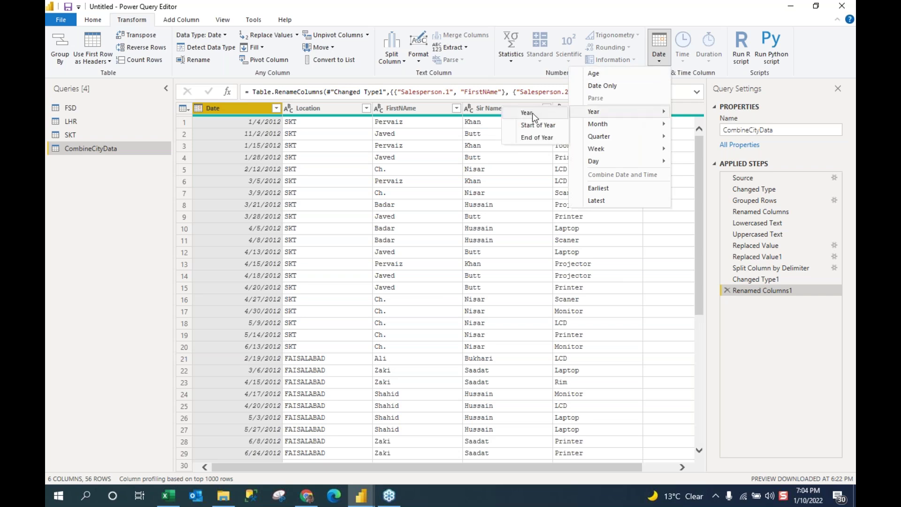
{"action": "left_click", "coordinate": [532, 113]}
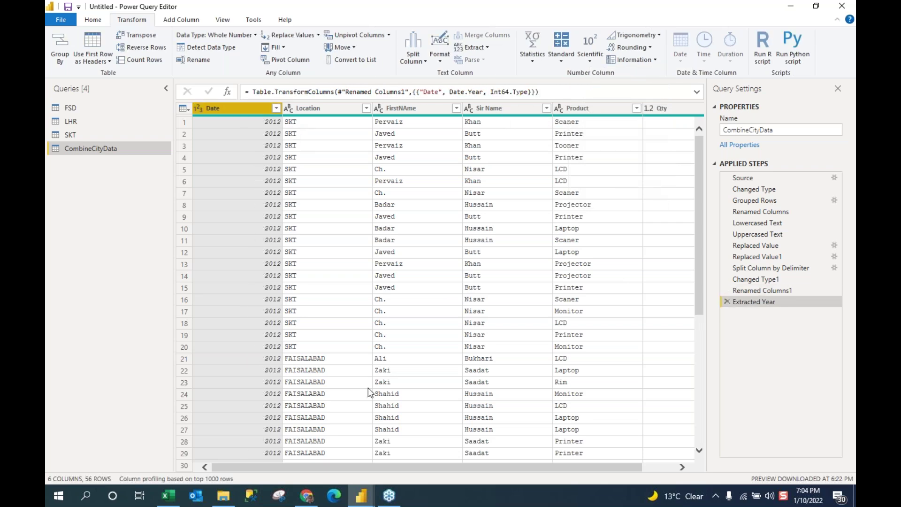
{"action": "left_click_drag", "start_coordinate": [389, 464], "coordinate": [514, 458]}
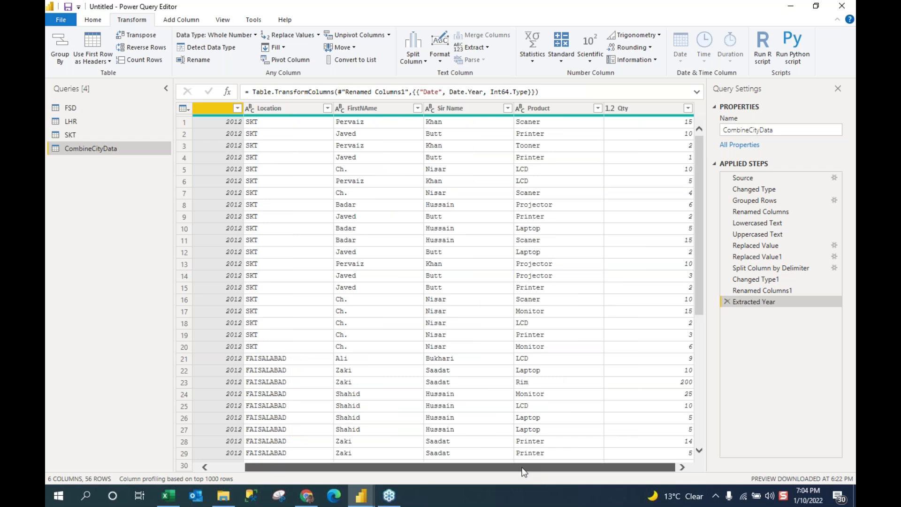
{"action": "left_click_drag", "start_coordinate": [525, 471], "coordinate": [419, 467]}
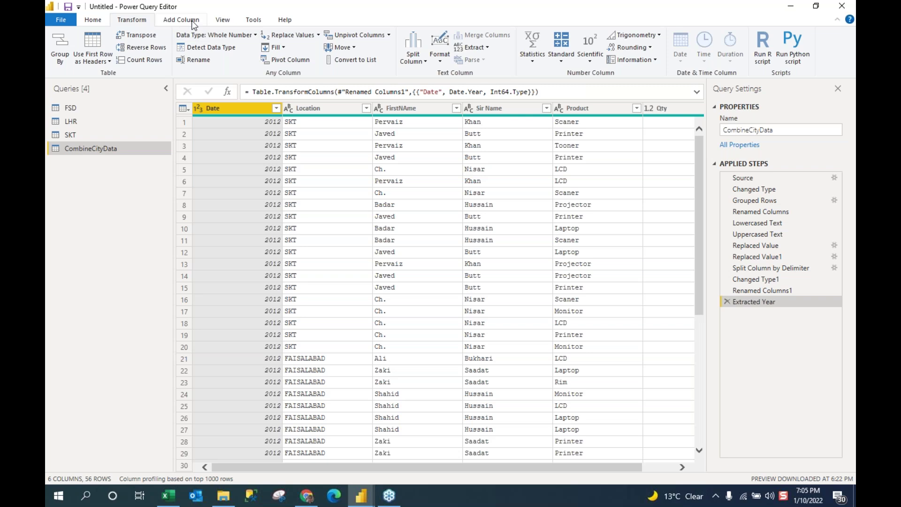
{"action": "left_click", "coordinate": [727, 301]}
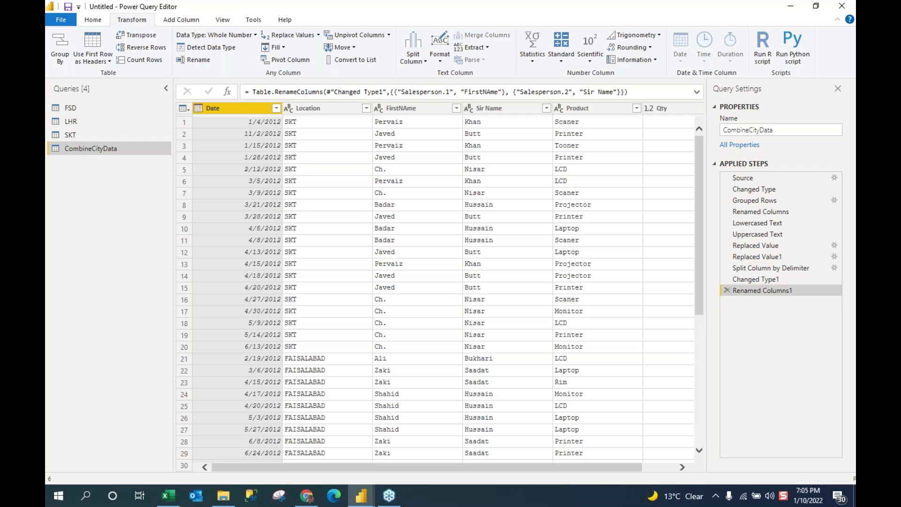
Add a new Year column extracted from the Date column, keeping the original dates in place.
{"action": "left_click", "coordinate": [186, 19]}
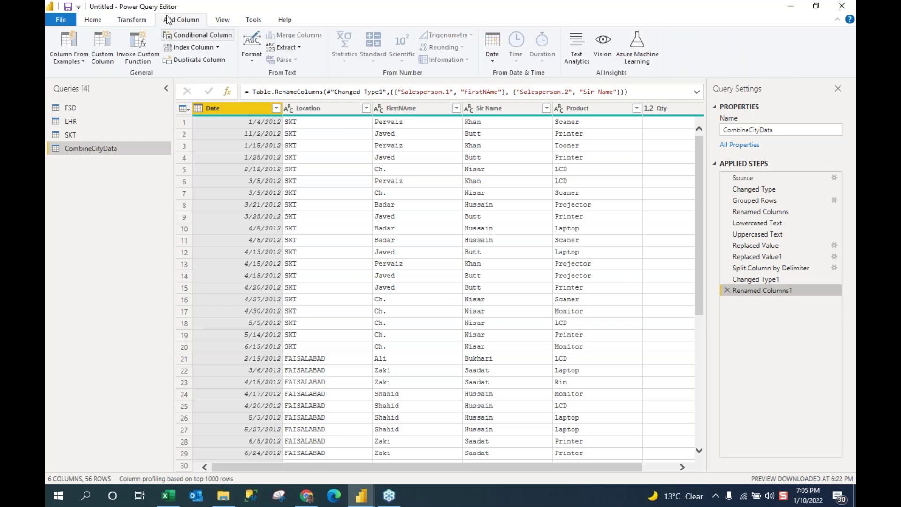
{"action": "left_click", "coordinate": [130, 21]}
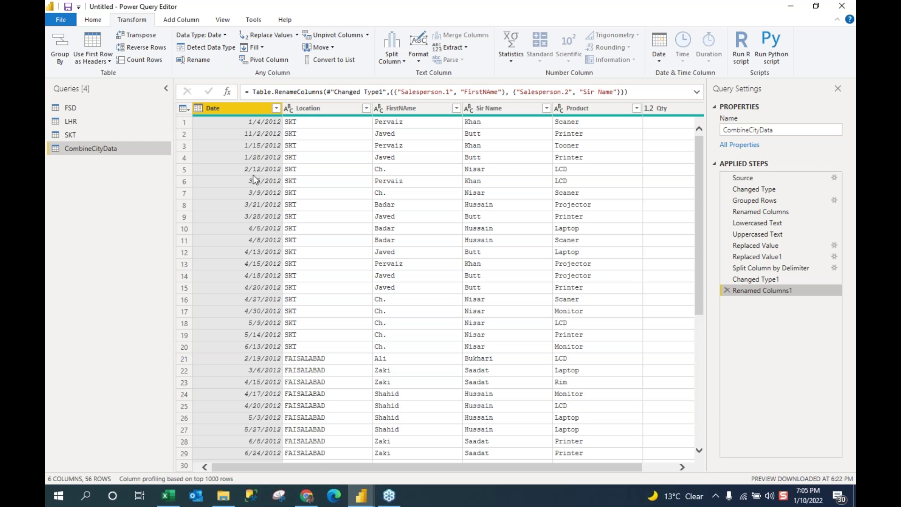
{"action": "left_click", "coordinate": [180, 23]}
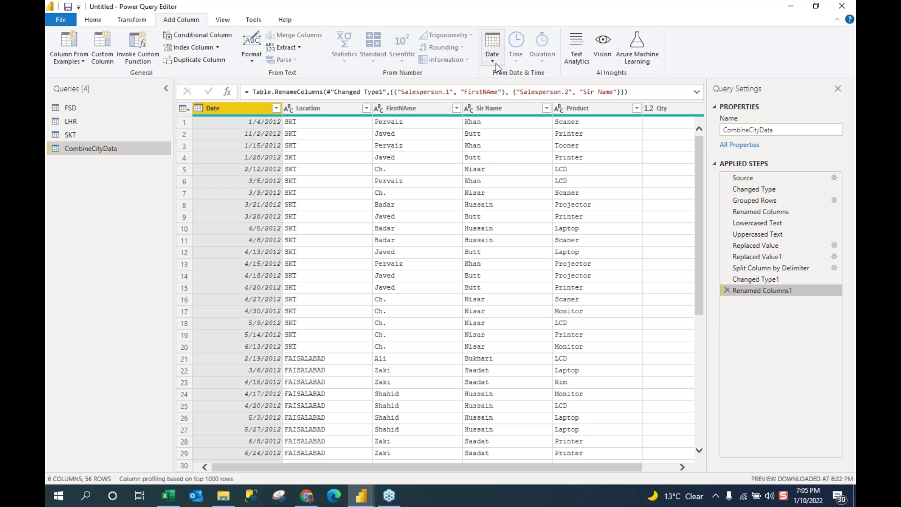
{"action": "left_click", "coordinate": [493, 51]}
{"action": "mouse_move", "coordinate": [482, 113]}
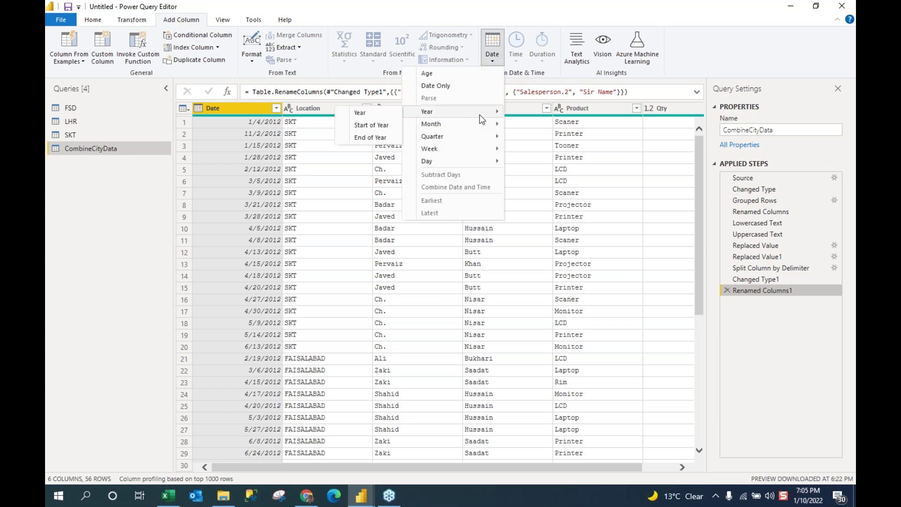
{"action": "left_click", "coordinate": [374, 114]}
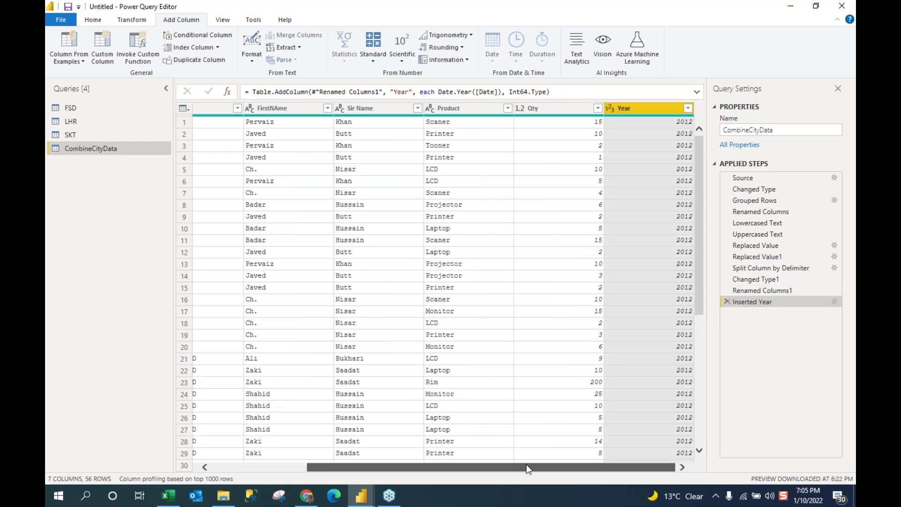
{"action": "left_click_drag", "start_coordinate": [530, 469], "coordinate": [421, 469]}
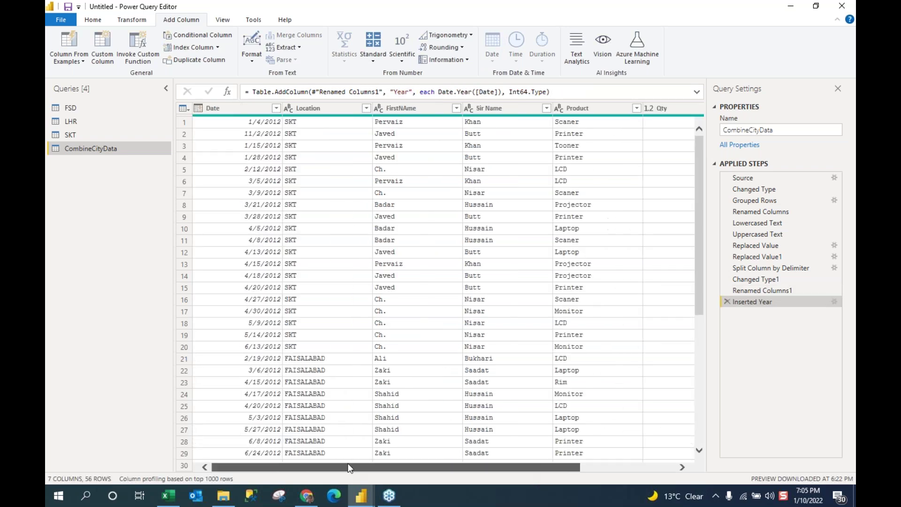
Move the Date column so it sits between the Qty and Year columns.
{"action": "left_click", "coordinate": [234, 108]}
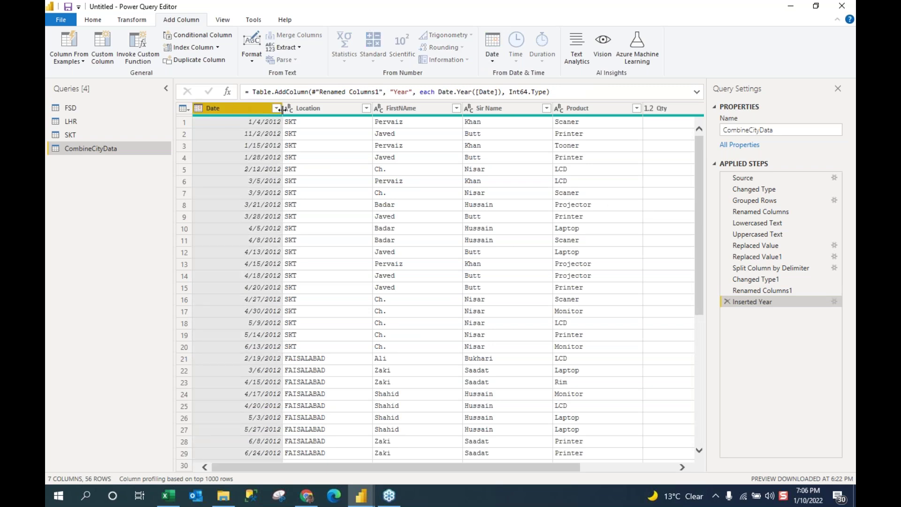
{"action": "left_click_drag", "start_coordinate": [369, 128], "coordinate": [718, 137]}
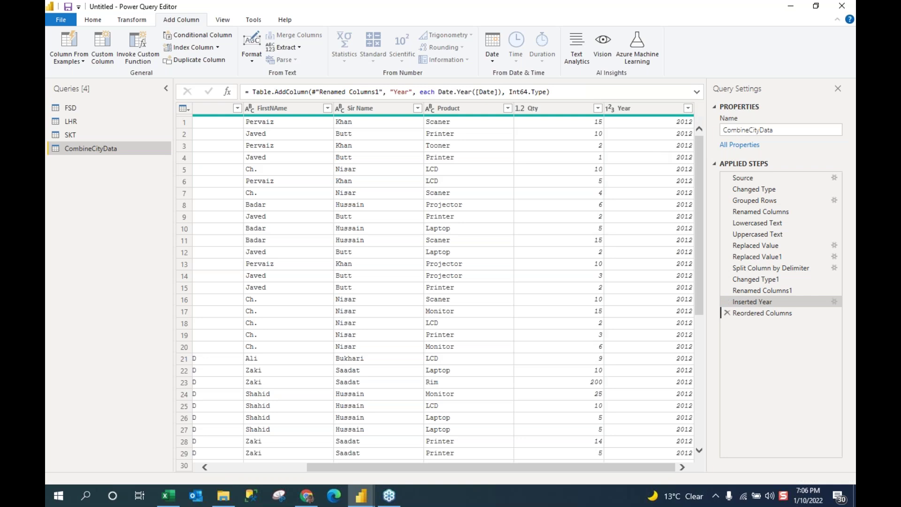
{"action": "left_click", "coordinate": [683, 467]}
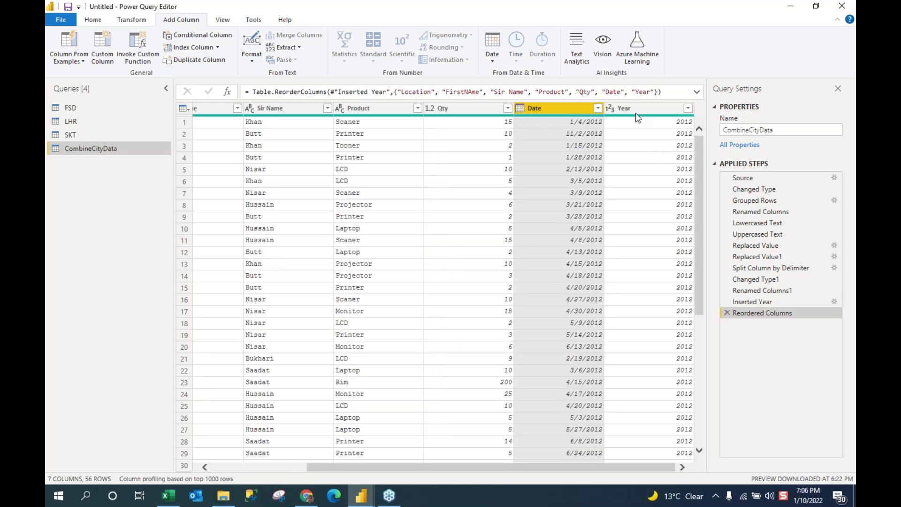
Add a new Month column holding the month number extracted from the Date column.
{"action": "left_click", "coordinate": [492, 64]}
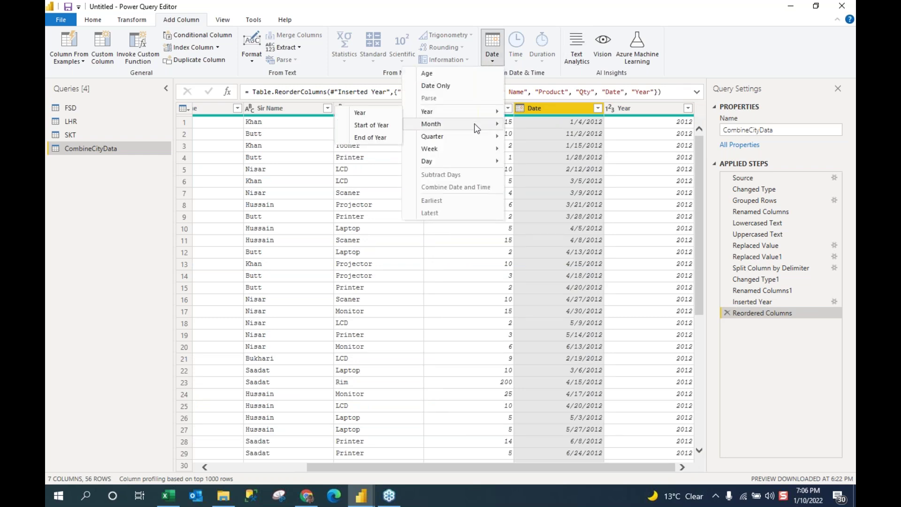
{"action": "mouse_move", "coordinate": [475, 123]}
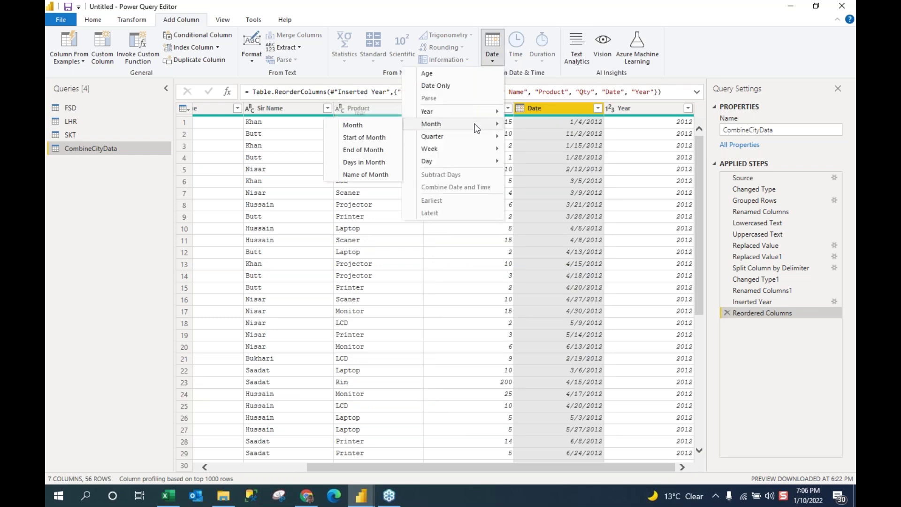
{"action": "left_click", "coordinate": [375, 123]}
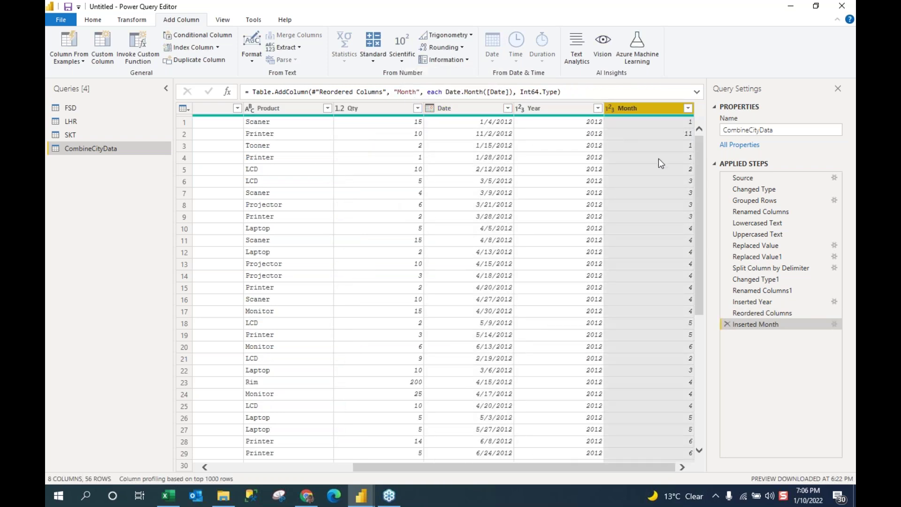
Add a new Month Name column from the Date column using the Name of Month option.
{"action": "left_click", "coordinate": [473, 109]}
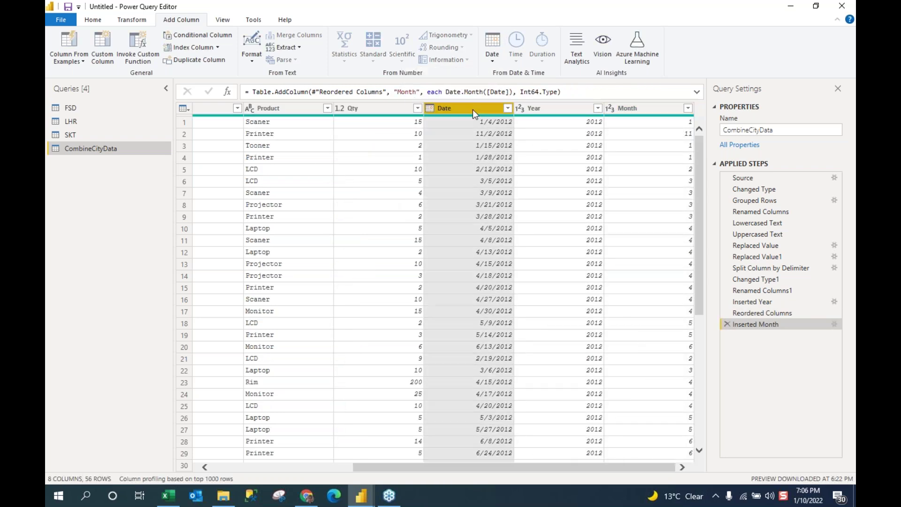
{"action": "left_click", "coordinate": [491, 55]}
{"action": "mouse_move", "coordinate": [484, 126]}
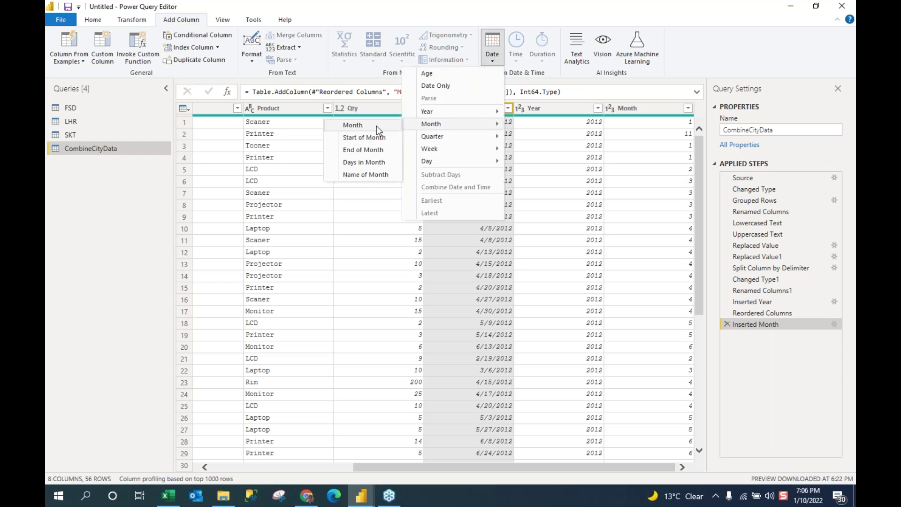
{"action": "left_click", "coordinate": [379, 177]}
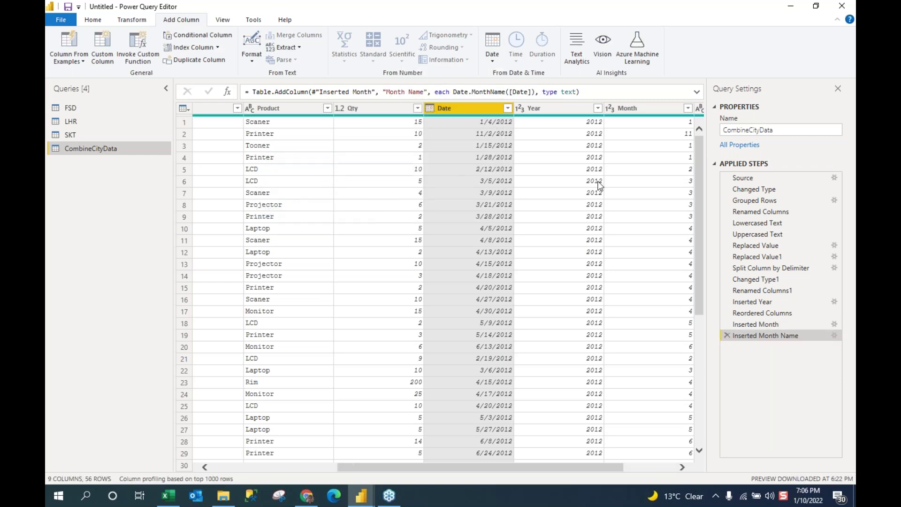
{"action": "left_click_drag", "start_coordinate": [588, 467], "coordinate": [641, 465]}
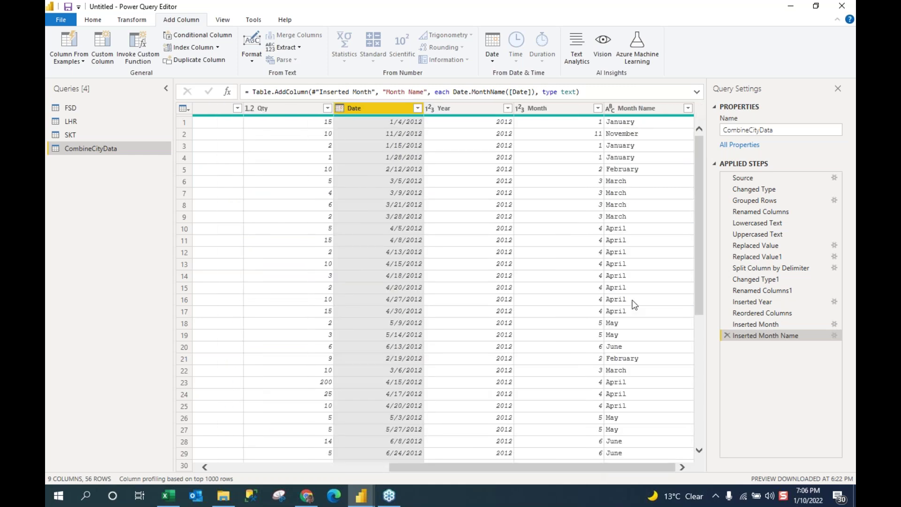
{"action": "left_click_drag", "start_coordinate": [603, 471], "coordinate": [543, 471]}
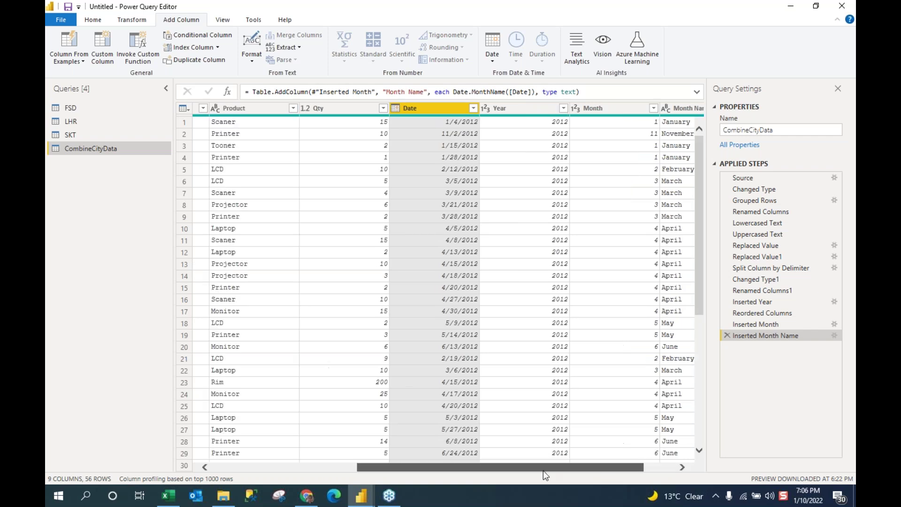
Add a new Day column holding the day number extracted from the Date column.
{"action": "left_click", "coordinate": [483, 109]}
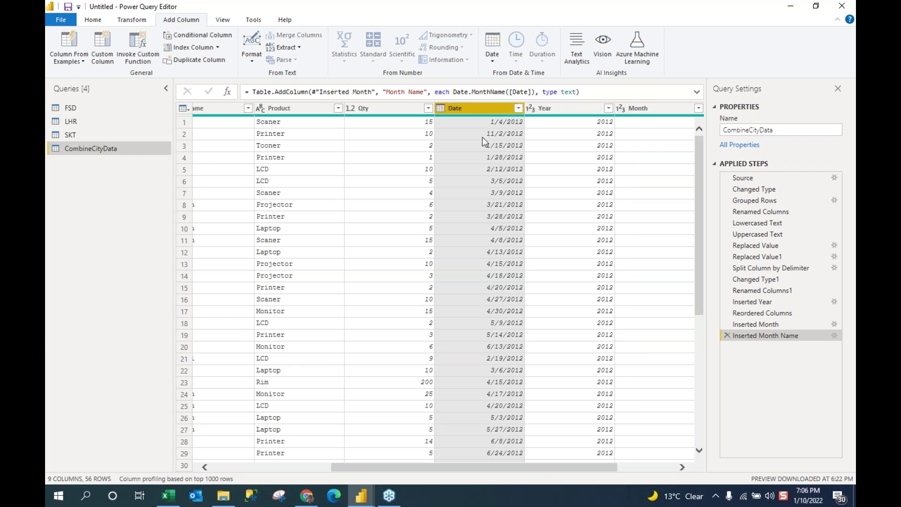
{"action": "left_click", "coordinate": [492, 61]}
{"action": "mouse_move", "coordinate": [478, 165]}
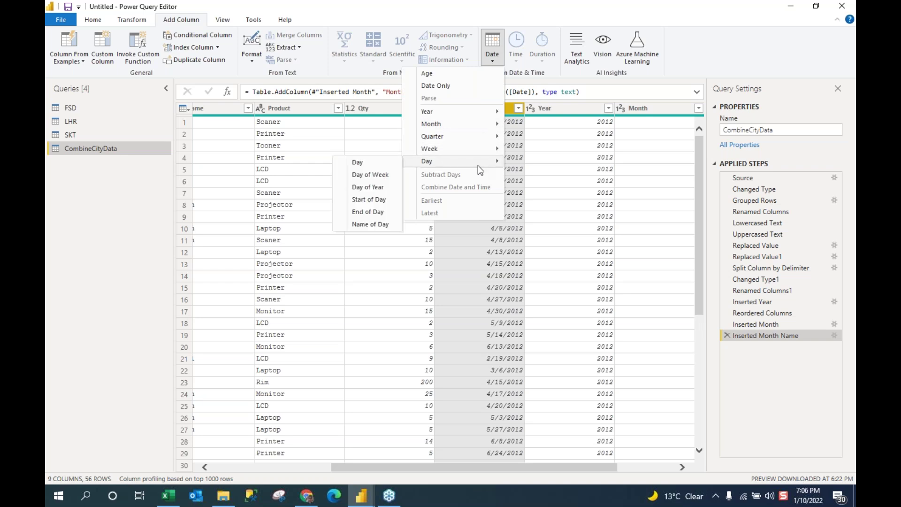
{"action": "left_click", "coordinate": [382, 164]}
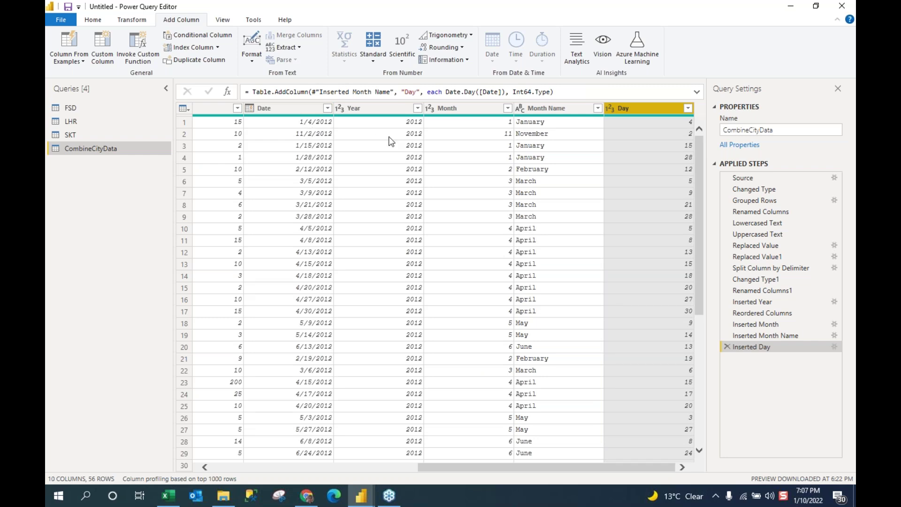
Add a new Day Name column from the Date column using the Name of Day option, and review the added columns.
{"action": "left_click", "coordinate": [299, 108]}
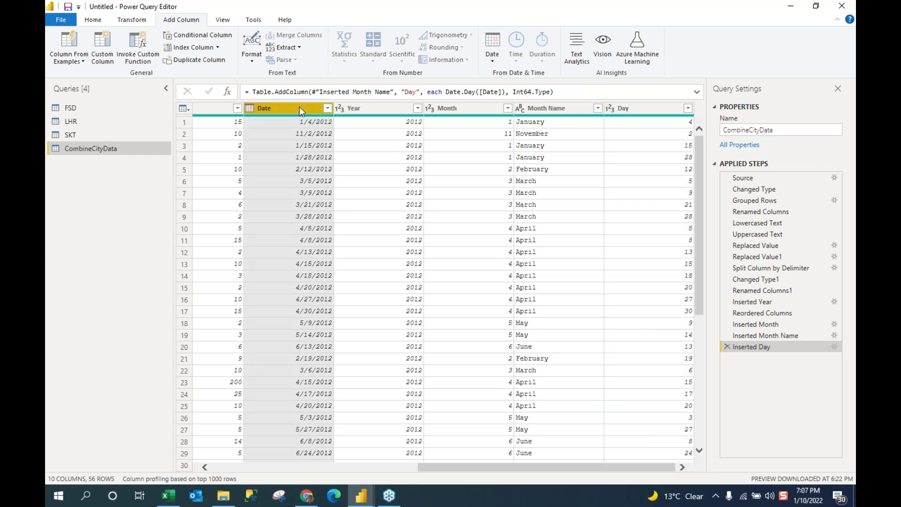
{"action": "left_click", "coordinate": [493, 65]}
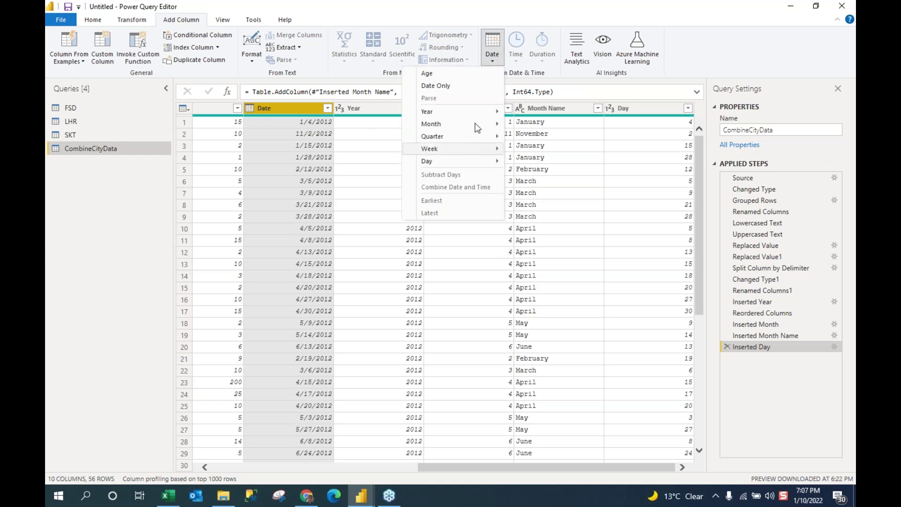
{"action": "mouse_move", "coordinate": [481, 163]}
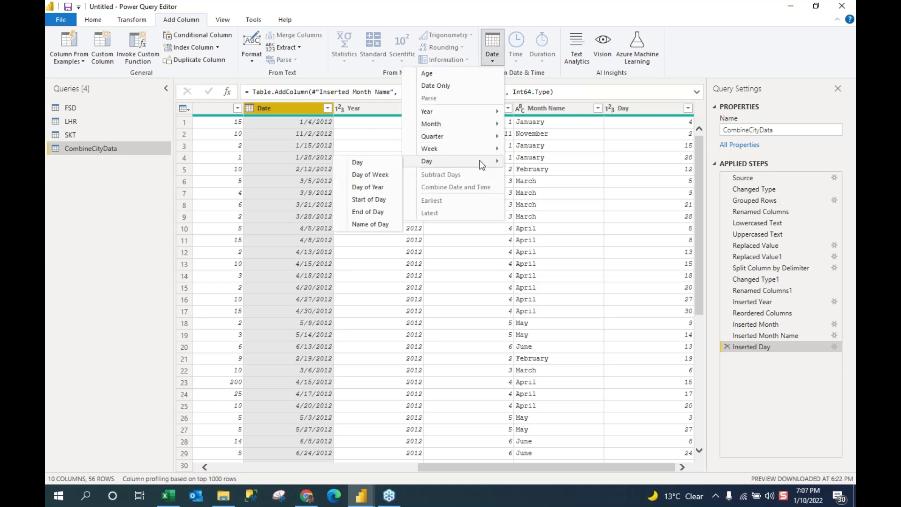
{"action": "left_click", "coordinate": [360, 226]}
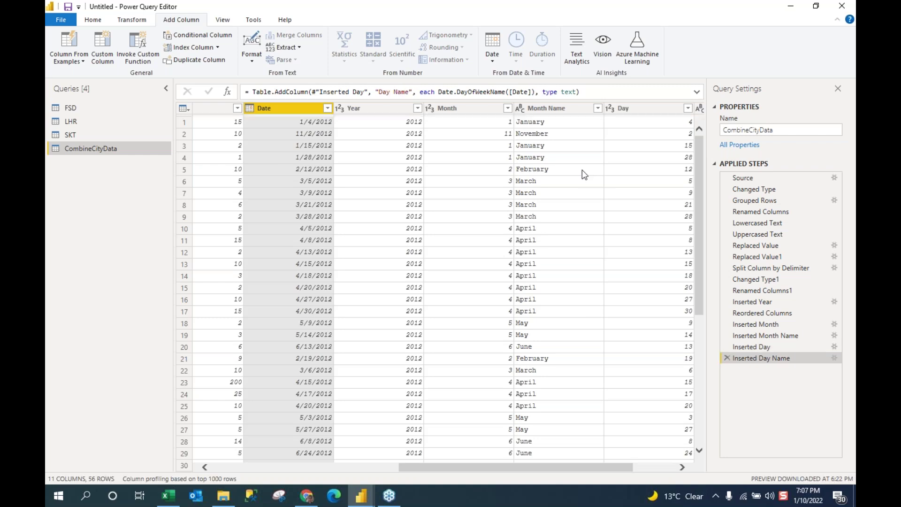
{"action": "left_click_drag", "start_coordinate": [580, 469], "coordinate": [623, 455]}
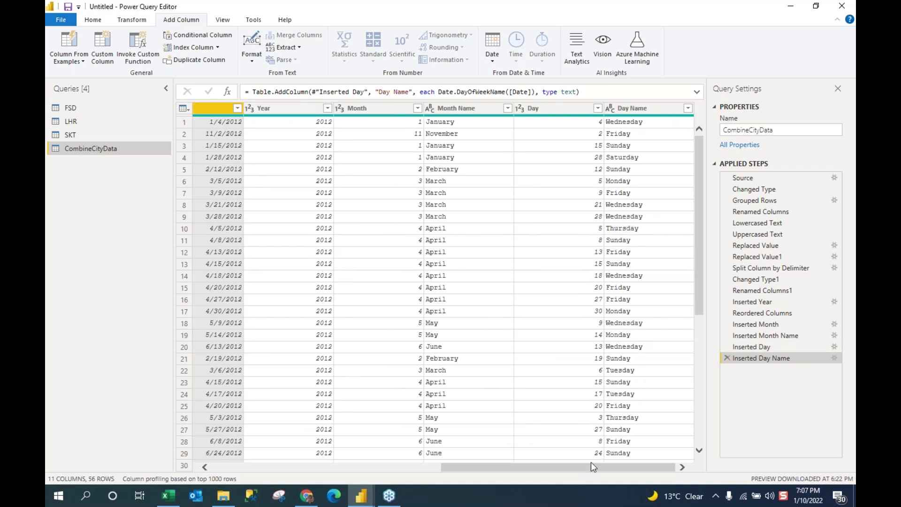
{"action": "left_click_drag", "start_coordinate": [590, 466], "coordinate": [505, 483]}
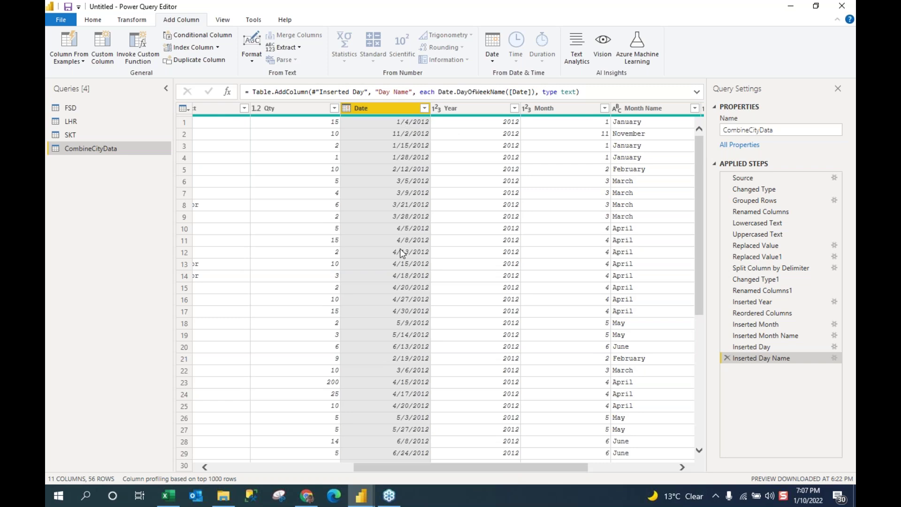
{"action": "left_click", "coordinate": [489, 66]}
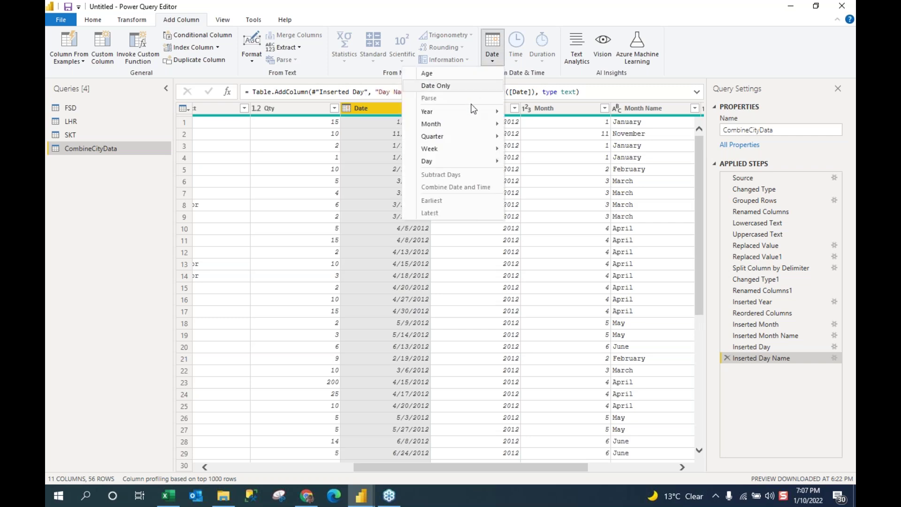
{"action": "mouse_move", "coordinate": [469, 140]}
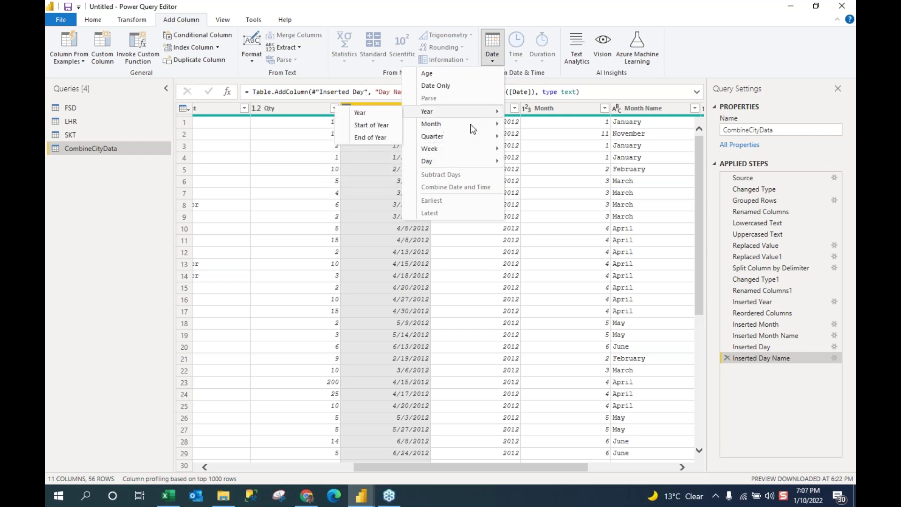
{"action": "mouse_move", "coordinate": [473, 156]}
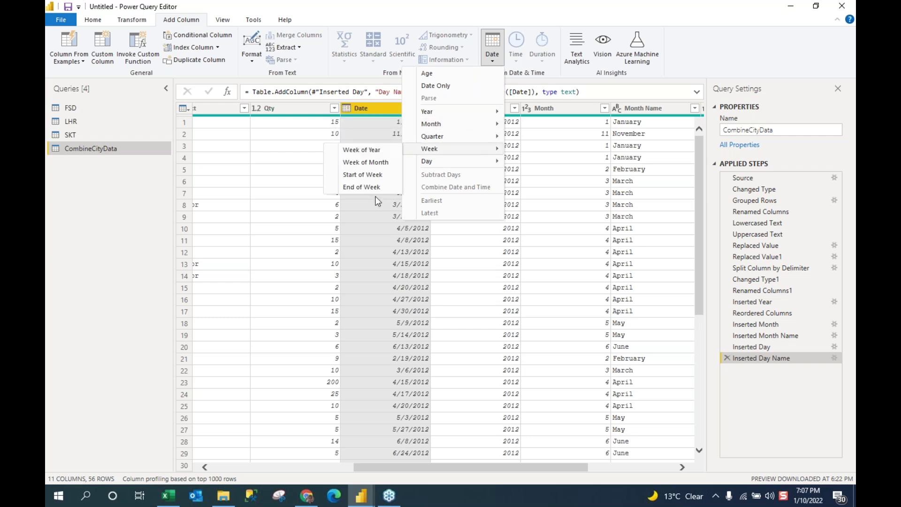
{"action": "left_click", "coordinate": [292, 230]}
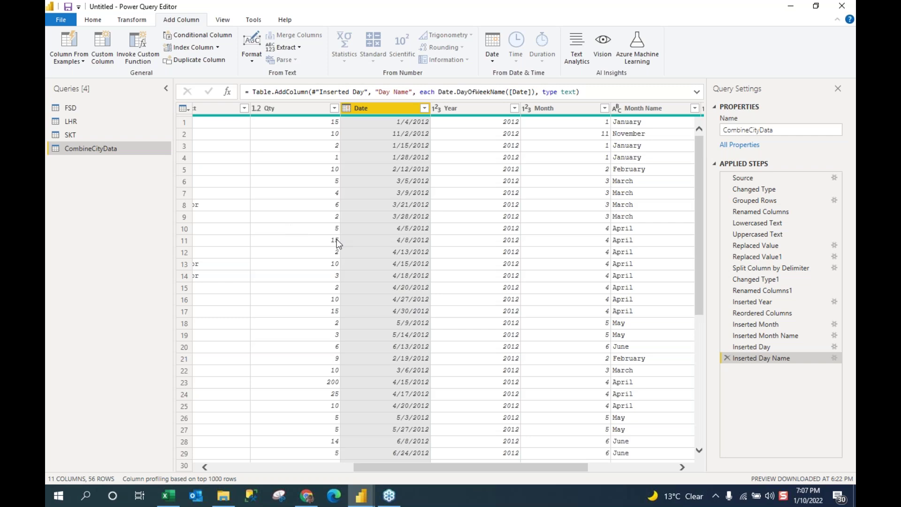
{"action": "left_click", "coordinate": [375, 261]}
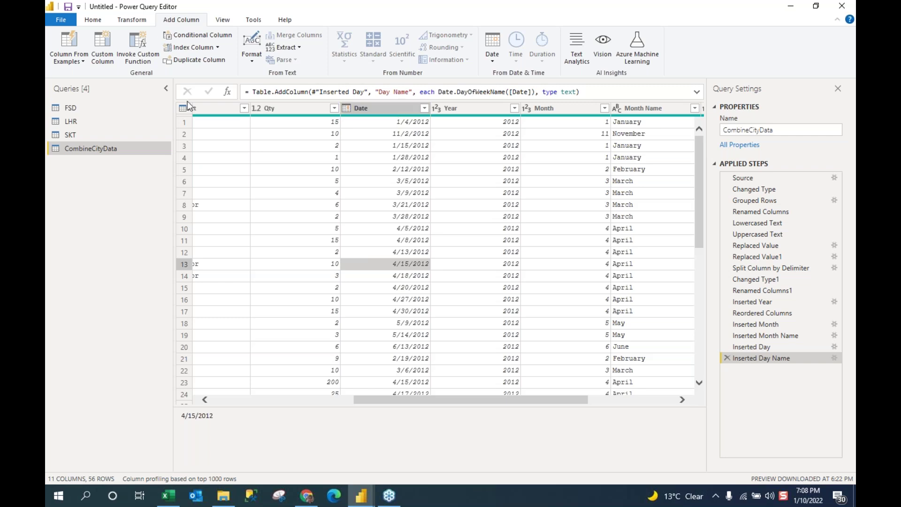
{"action": "mouse_move", "coordinate": [386, 500]}
{"action": "left_click_drag", "start_coordinate": [489, 398], "coordinate": [303, 408]}
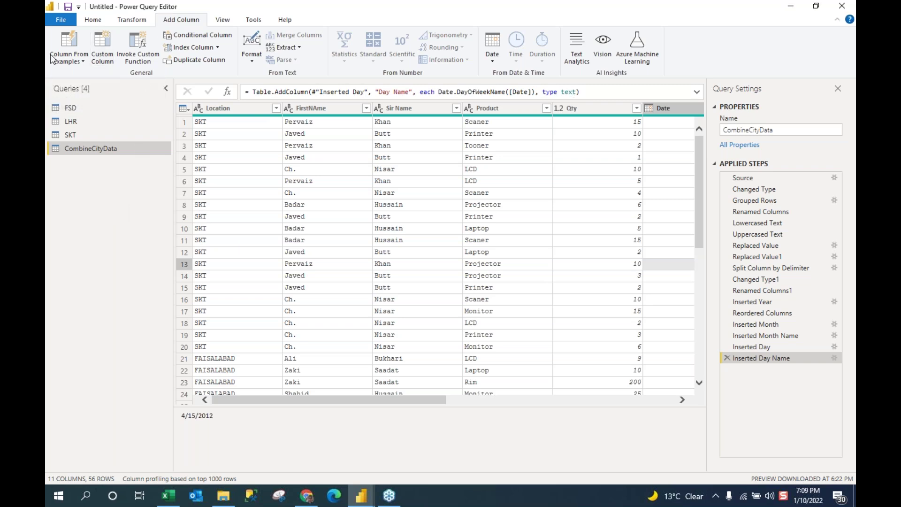
{"action": "left_click", "coordinate": [81, 59]}
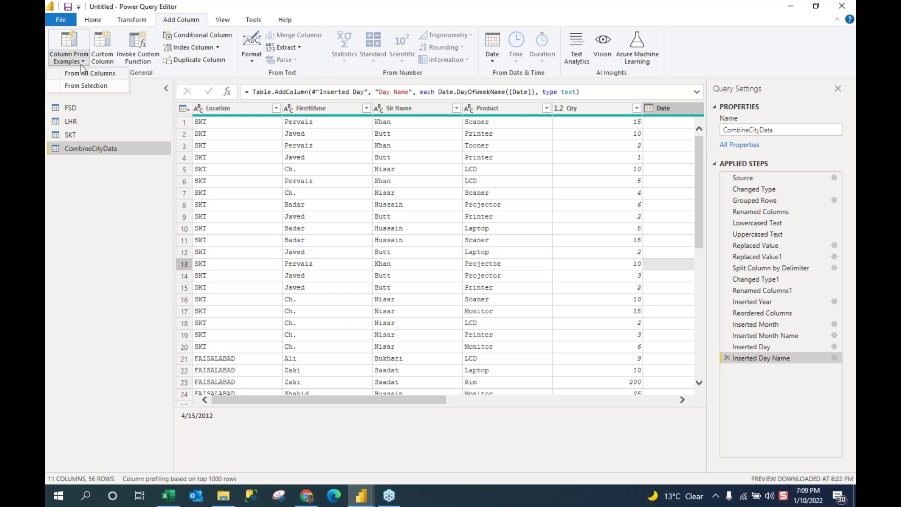
Close the query editor without applying and discard the pending changes to CombineCityData.
{"action": "left_click", "coordinate": [63, 21]}
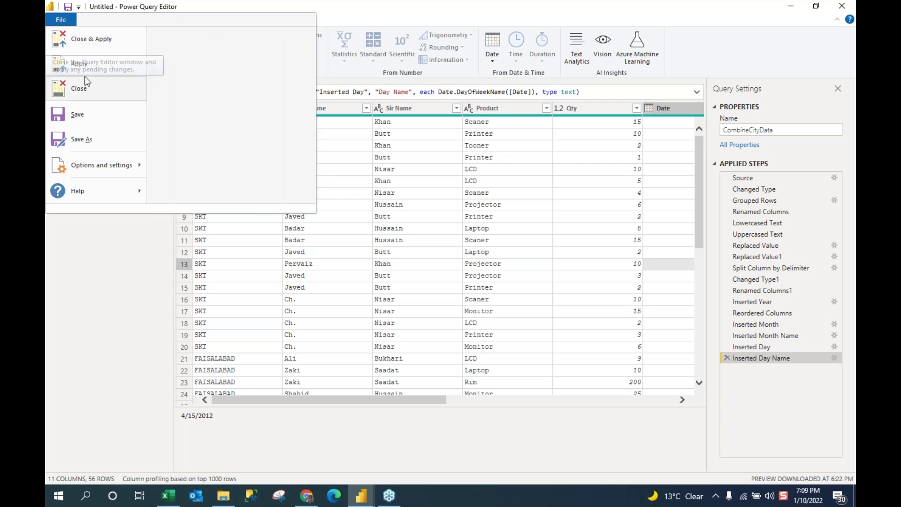
{"action": "left_click", "coordinate": [86, 90]}
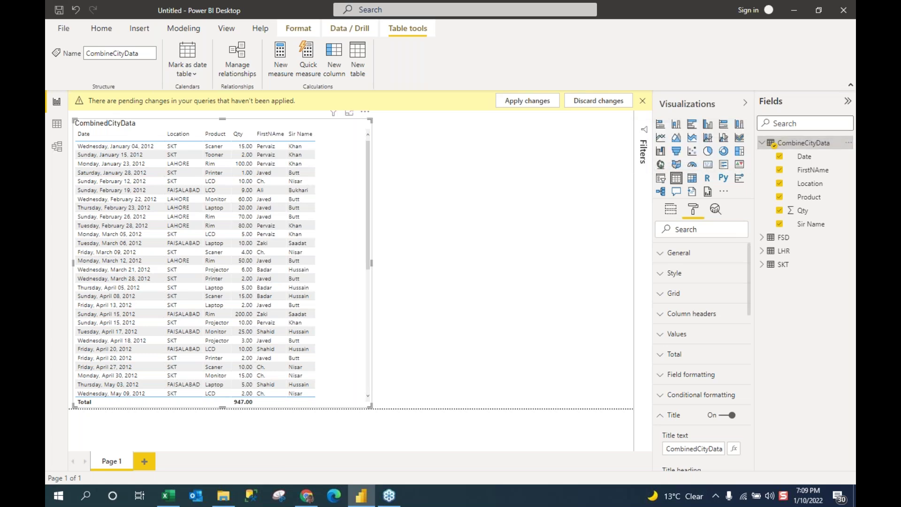
{"action": "left_click", "coordinate": [613, 103]}
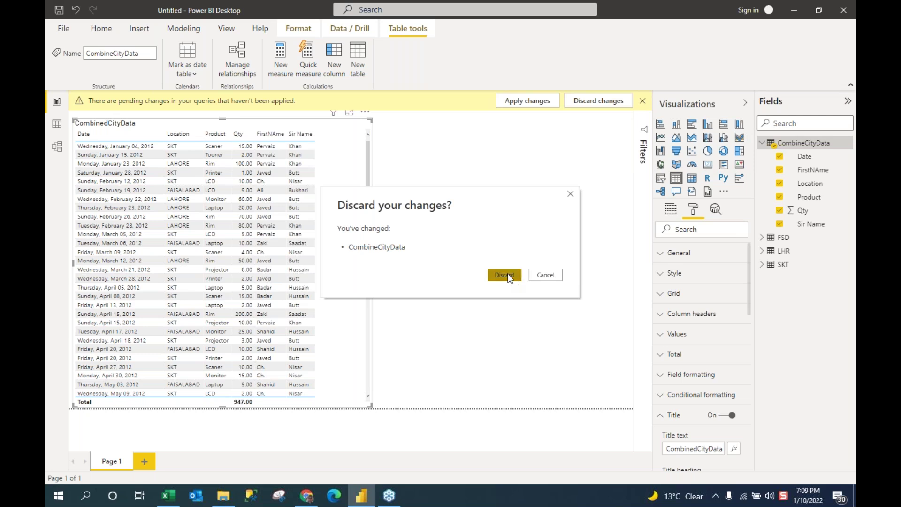
{"action": "left_click", "coordinate": [504, 275]}
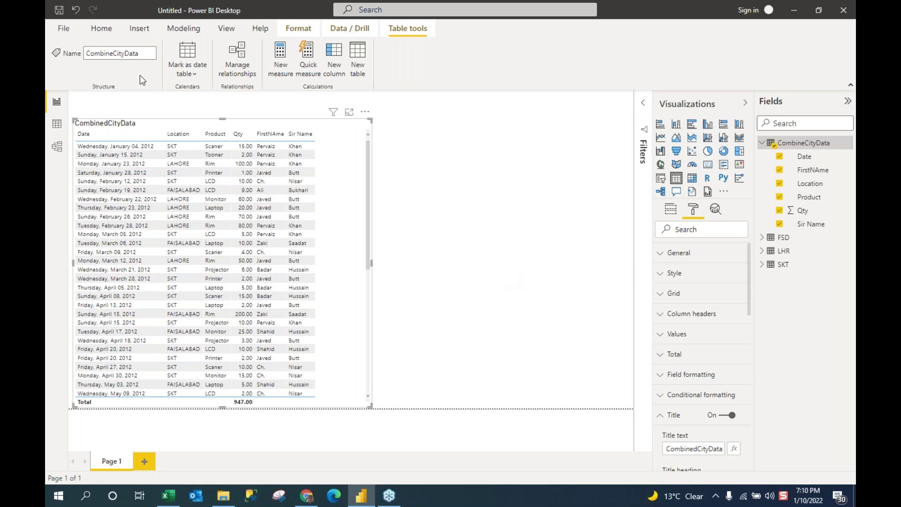
Create a new blank report and close the old CombineCityData report without saving it.
{"action": "left_click", "coordinate": [64, 30]}
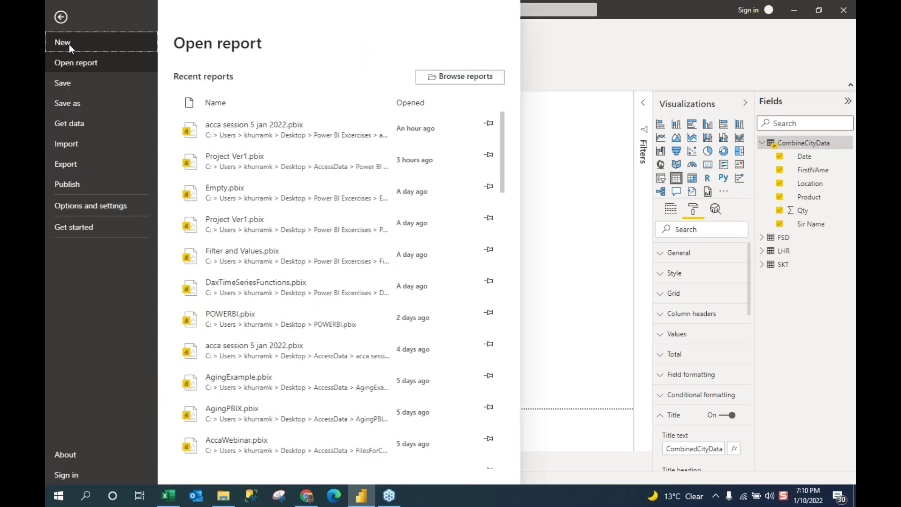
{"action": "left_click", "coordinate": [69, 44]}
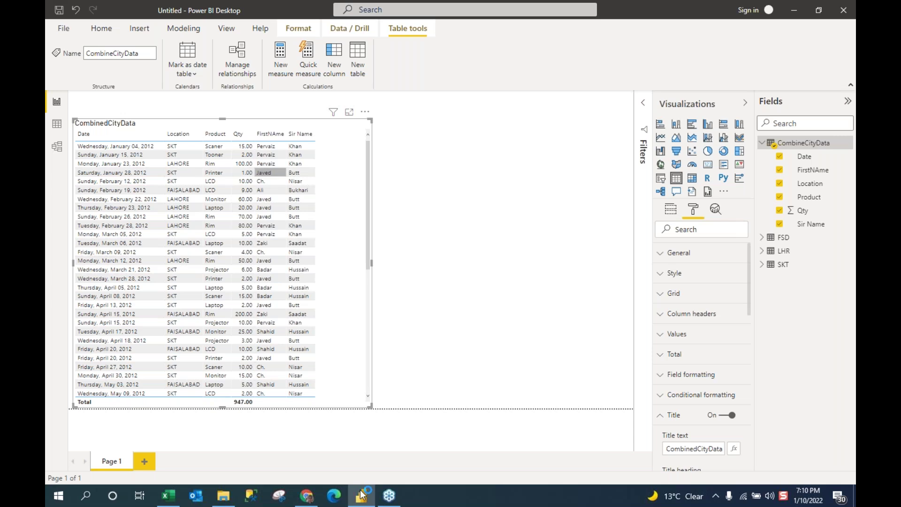
{"action": "mouse_move", "coordinate": [363, 495]}
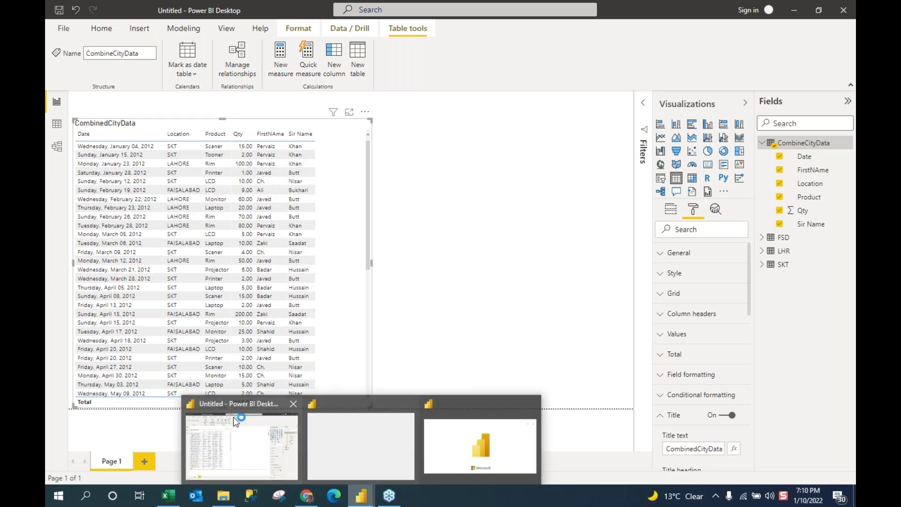
{"action": "left_click", "coordinate": [233, 417]}
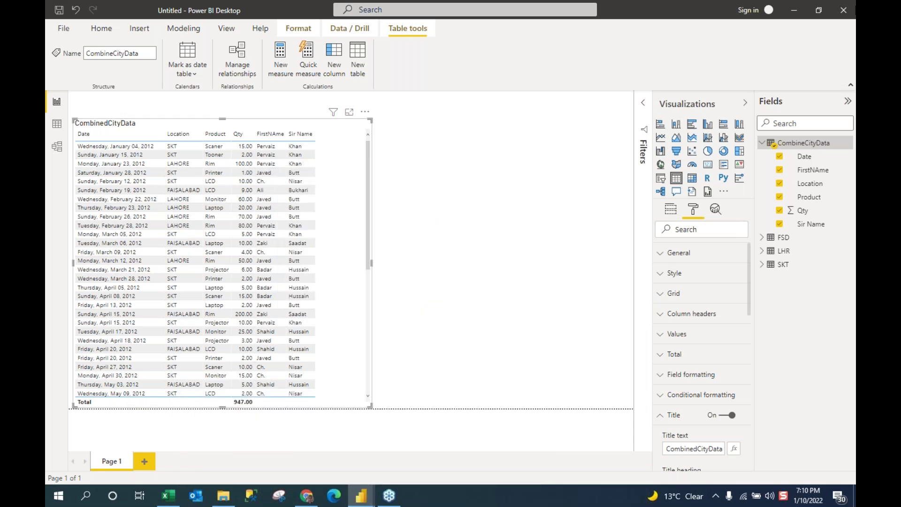
{"action": "left_click", "coordinate": [845, 10]}
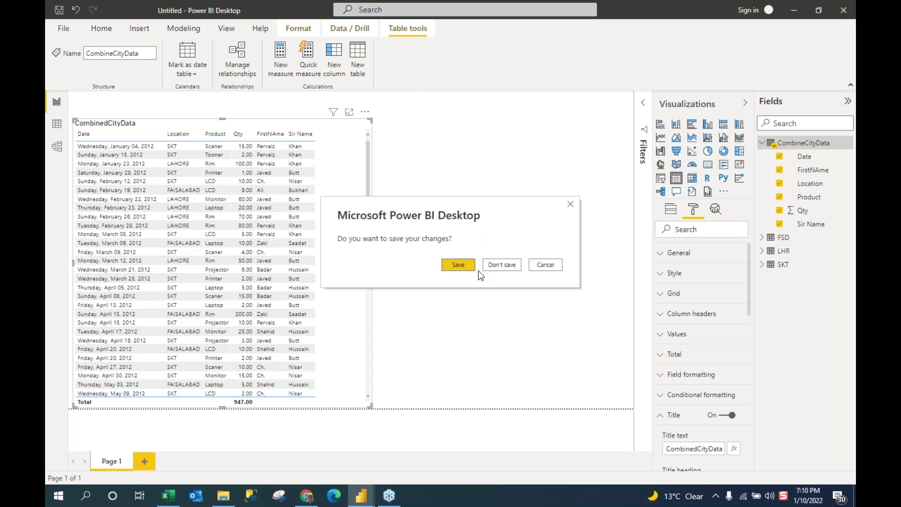
{"action": "left_click", "coordinate": [510, 270]}
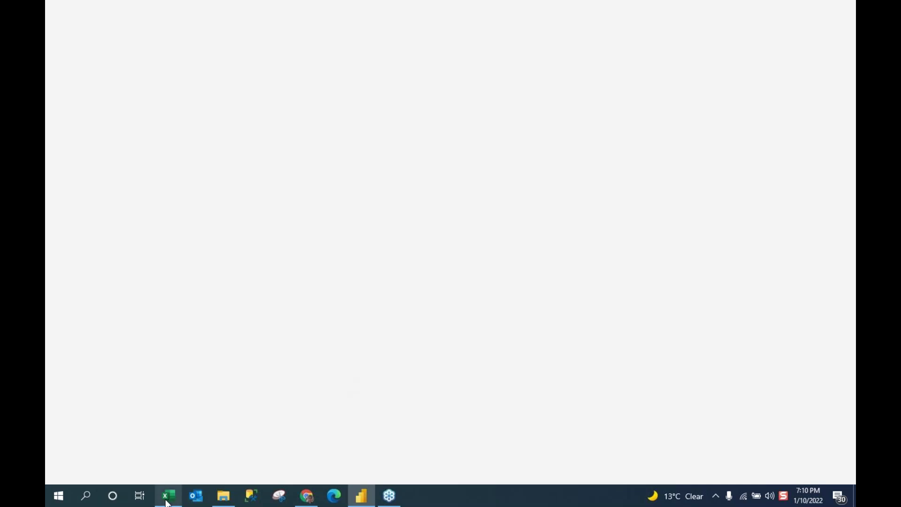
Switch to Excel and close CombinedCityData.csv without saving the changes.
{"action": "left_click", "coordinate": [167, 501]}
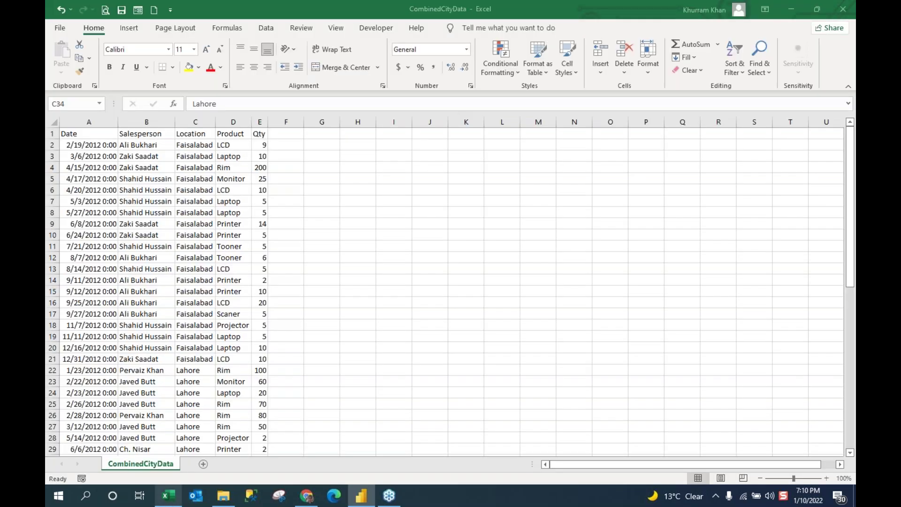
{"action": "left_click", "coordinate": [843, 9]}
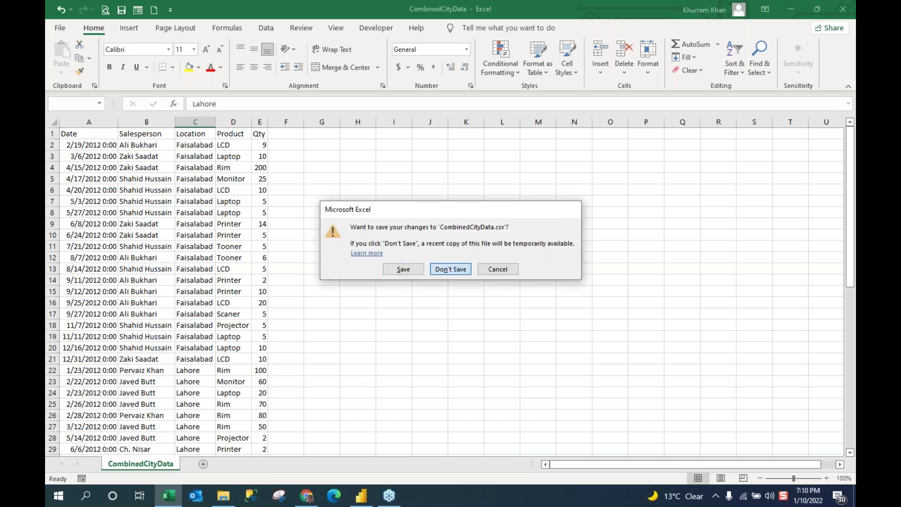
{"action": "left_click", "coordinate": [450, 269]}
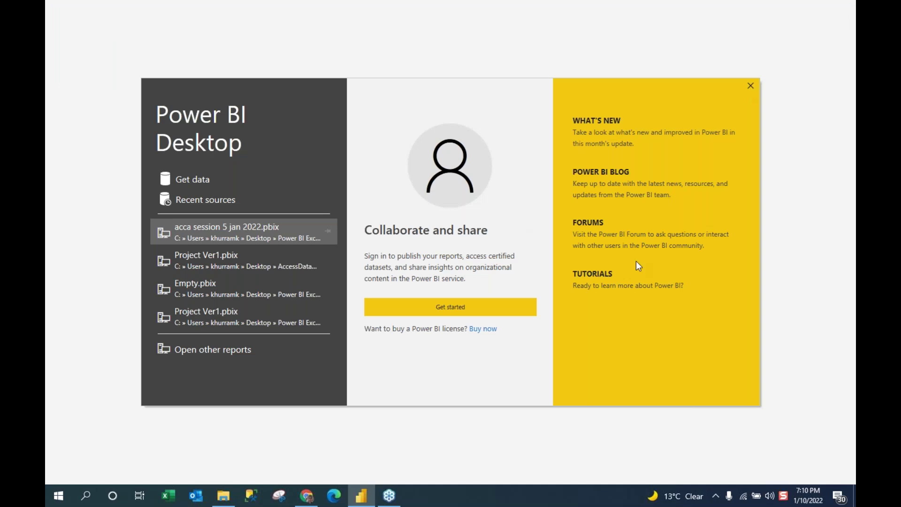
{"action": "left_click", "coordinate": [437, 458]}
{"action": "left_click", "coordinate": [390, 496]}
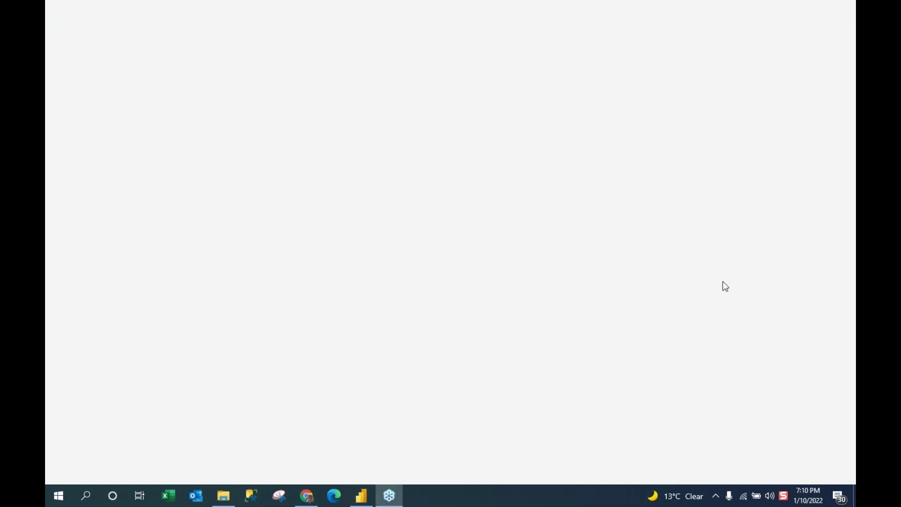
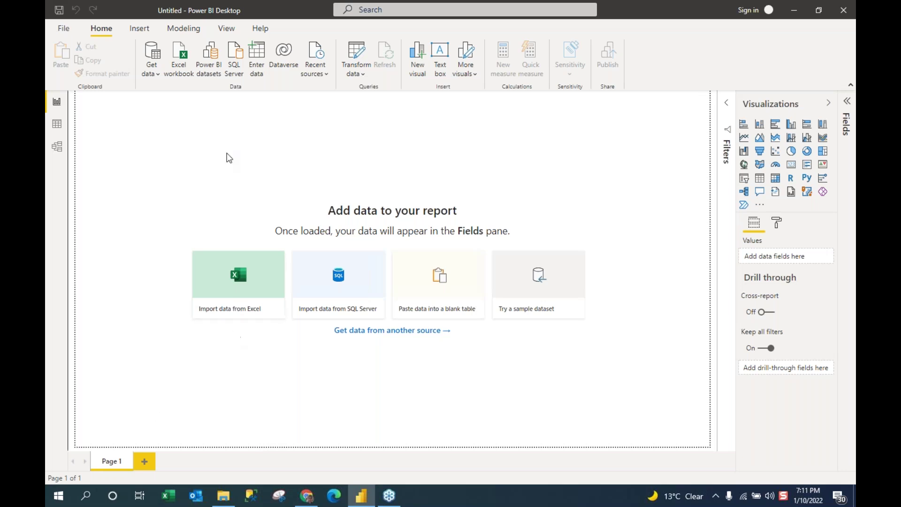
Connect the new report to the SampleDataforBI Excel workbook from the Power BI Excercises folder, bringing up its list of tables.
{"action": "left_click", "coordinate": [156, 76]}
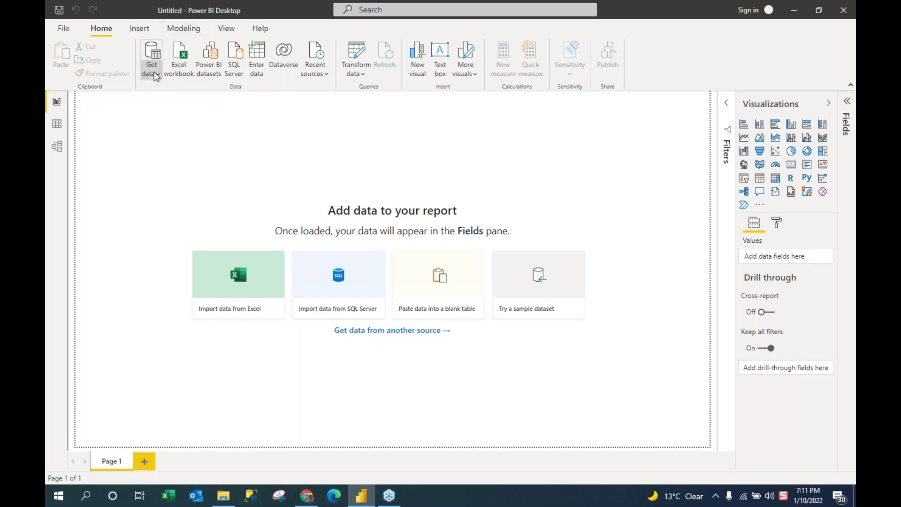
{"action": "left_click", "coordinate": [189, 113]}
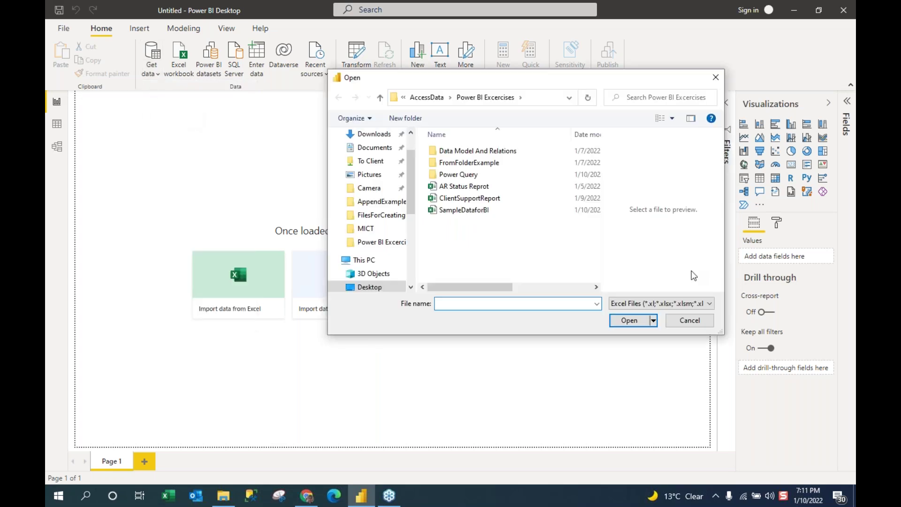
{"action": "double_click", "coordinate": [467, 213]}
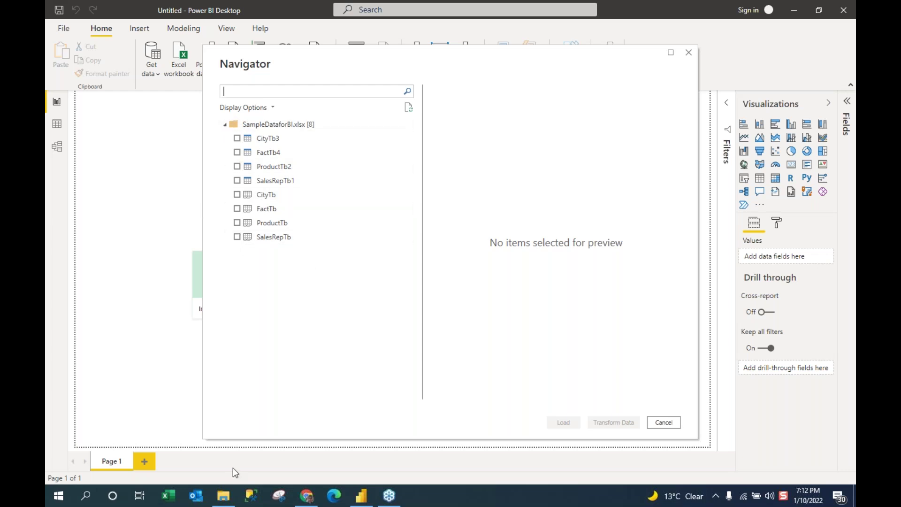
Switch to File Explorer and select the SampleDataforBI workbook in the Power BI Excercises folder.
{"action": "left_click", "coordinate": [225, 498]}
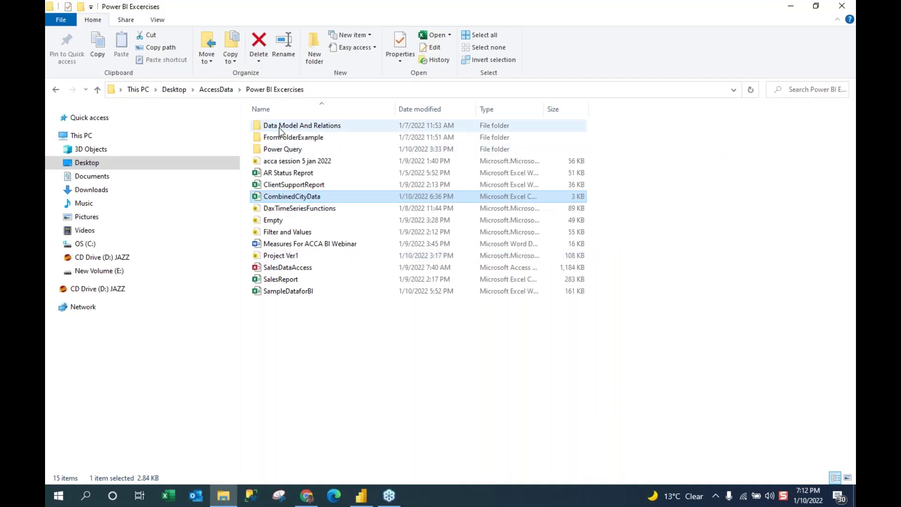
{"action": "left_click", "coordinate": [275, 293]}
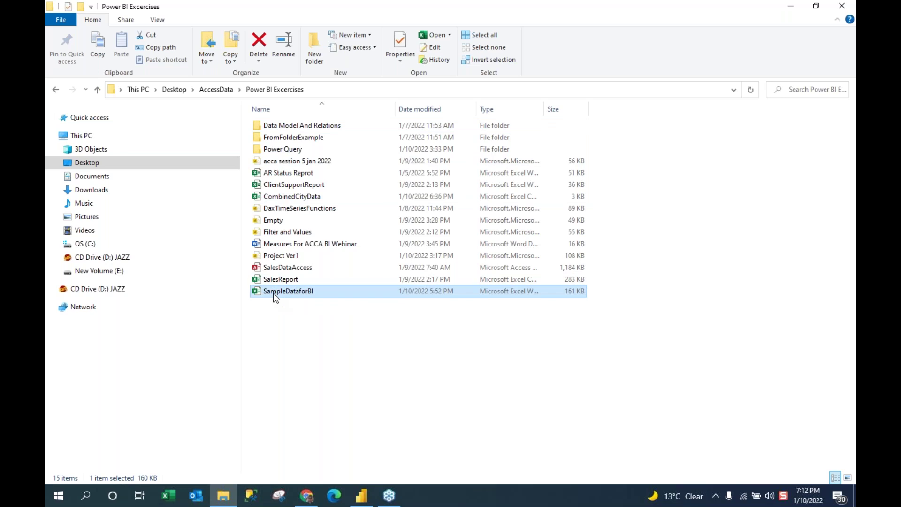
Open the SampleDataforBI workbook and review its SalesRepTb, ProductTb, CityTb and FactTb sheets.
{"action": "double_click", "coordinate": [274, 293]}
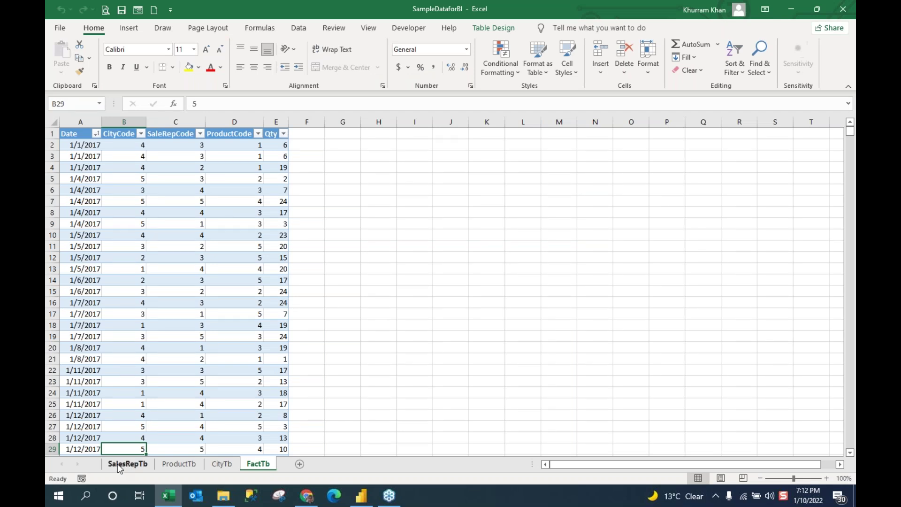
{"action": "left_click", "coordinate": [118, 464]}
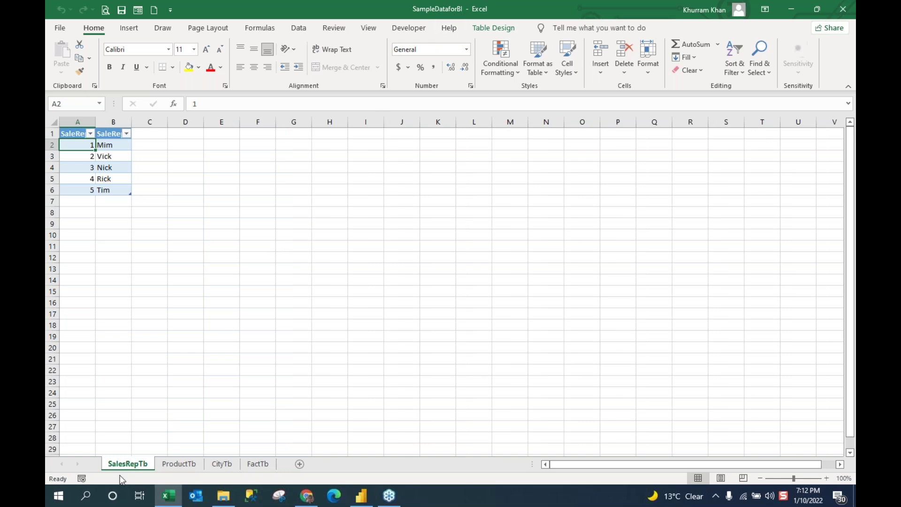
{"action": "left_click", "coordinate": [171, 463]}
{"action": "left_click", "coordinate": [226, 465]}
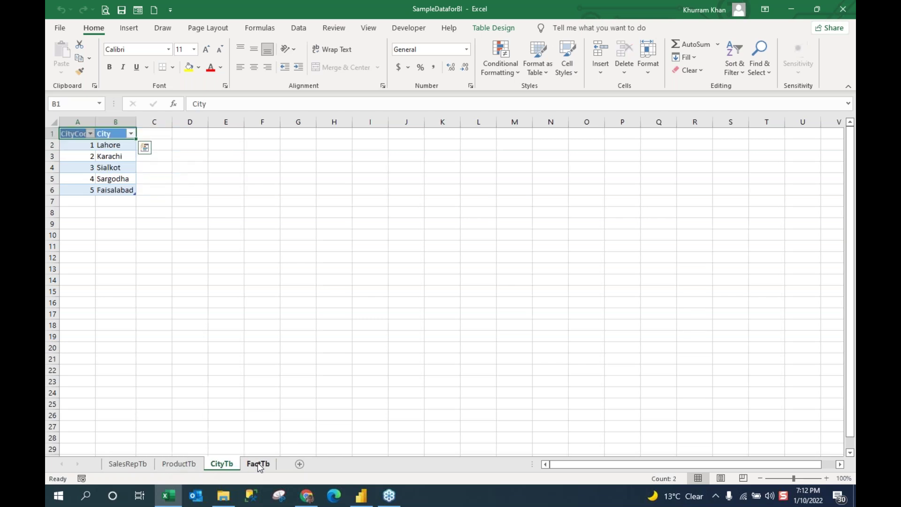
{"action": "left_click", "coordinate": [258, 464]}
{"action": "left_click", "coordinate": [117, 464]}
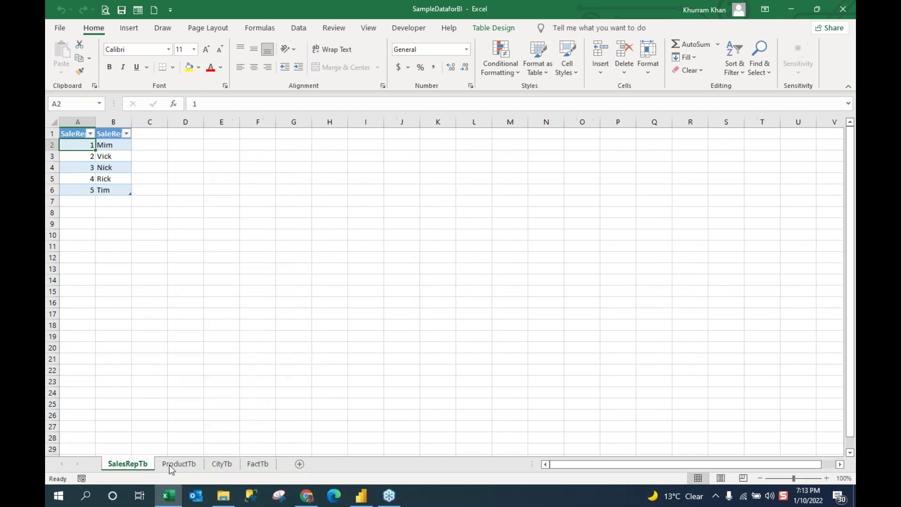
{"action": "left_click", "coordinate": [179, 464]}
{"action": "left_click", "coordinate": [123, 464]}
Check the names given to the tables on the SalesRepTb and ProductTb sheets.
{"action": "left_click", "coordinate": [102, 160]}
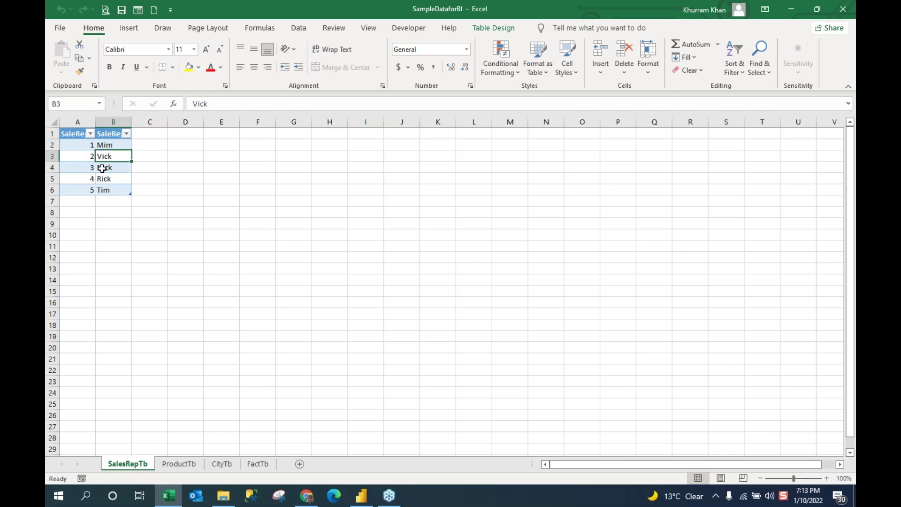
{"action": "left_click", "coordinate": [499, 32]}
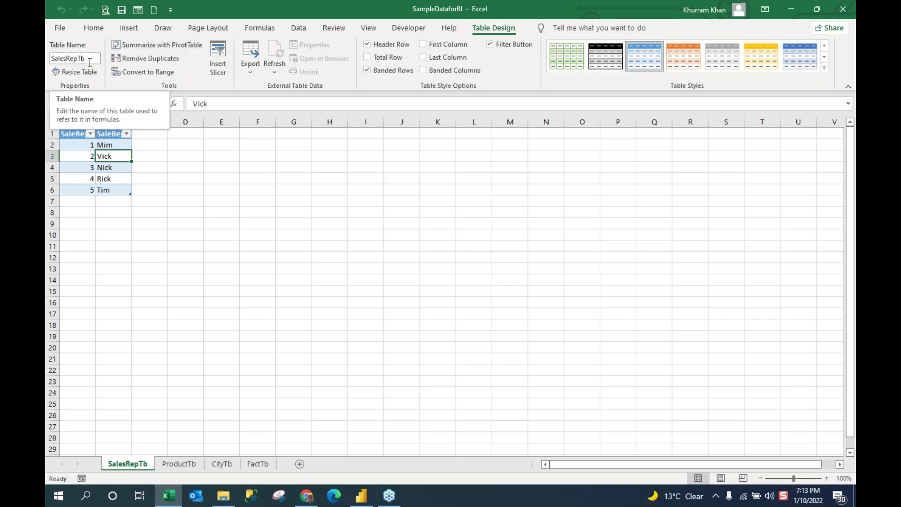
{"action": "left_click", "coordinate": [164, 239]}
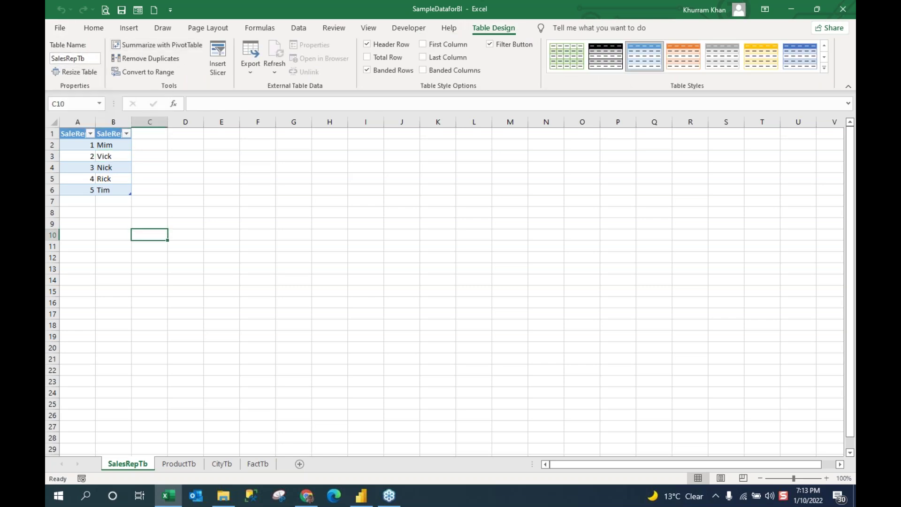
{"action": "left_click", "coordinate": [180, 465]}
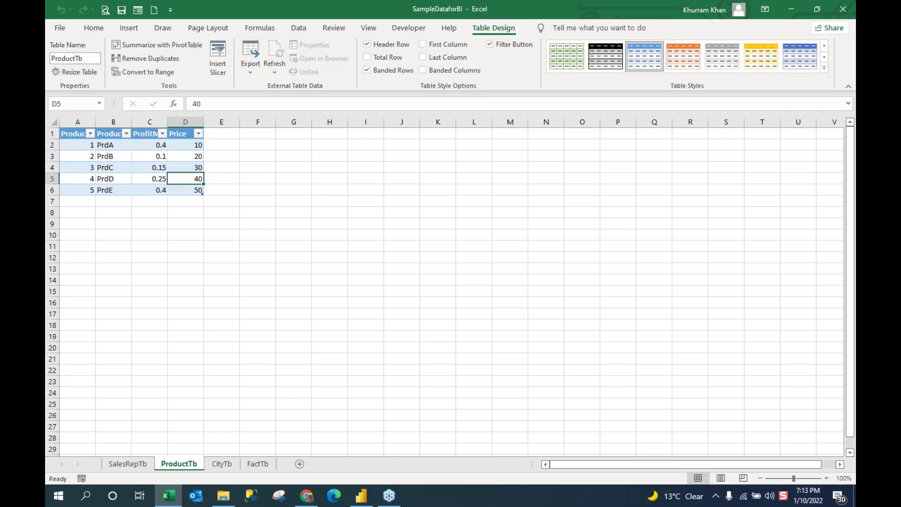
{"action": "left_click", "coordinate": [150, 336]}
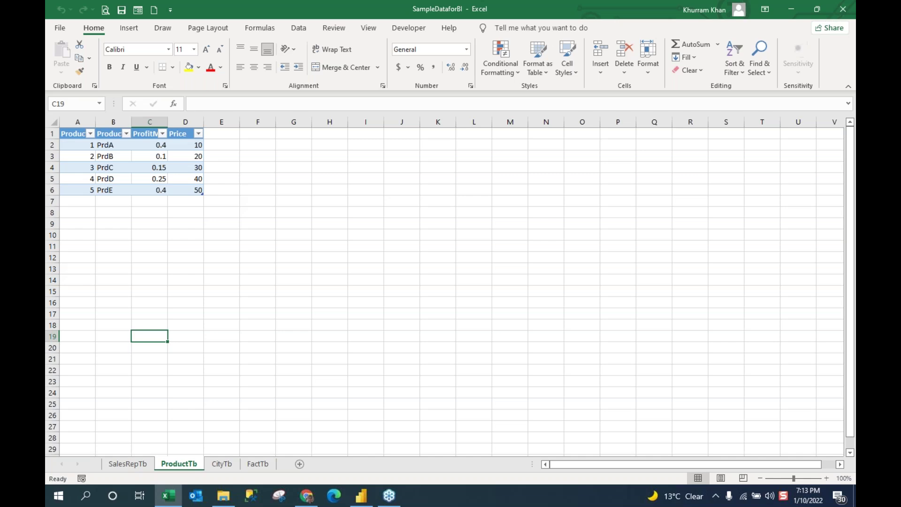
{"action": "left_click", "coordinate": [134, 467]}
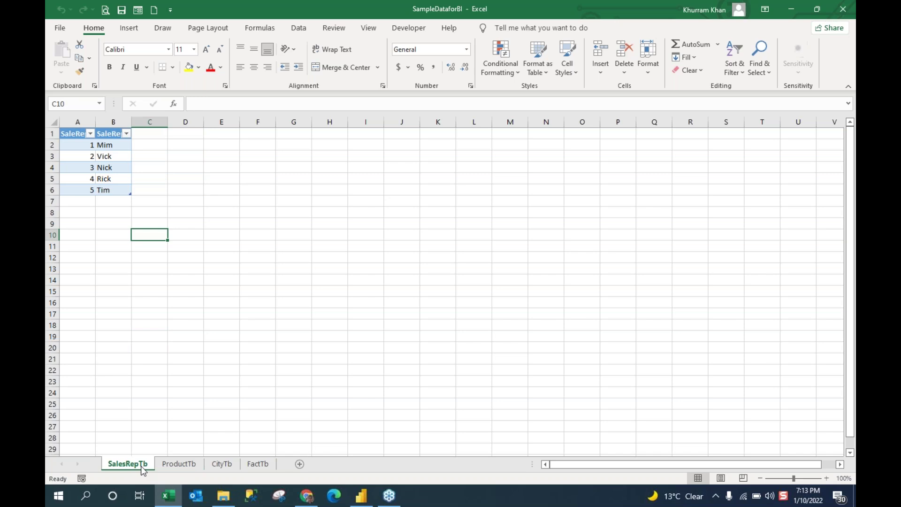
Switch to Power BI Desktop and load the CityTb, FactTb, ProductTb and SalesRepTb sheets from SampleDataforBI.xlsx.
{"action": "left_click", "coordinate": [366, 499]}
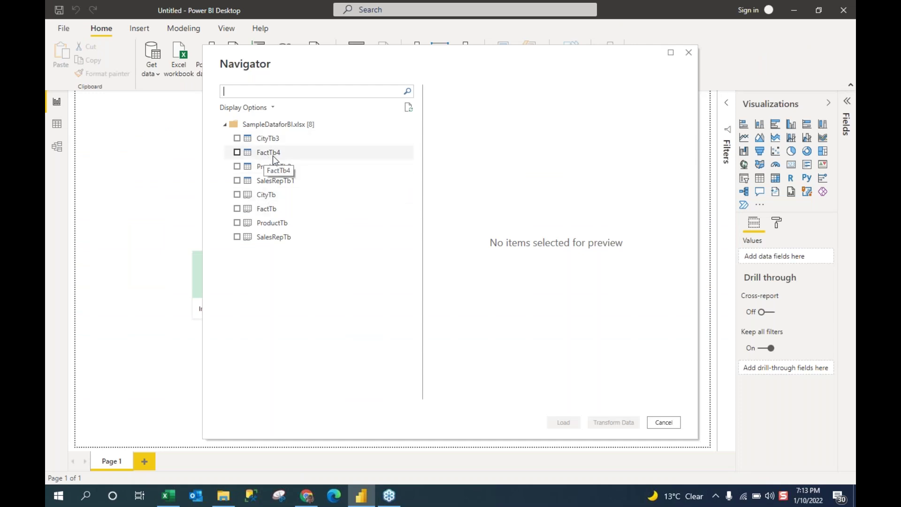
{"action": "left_click", "coordinate": [237, 197]}
{"action": "left_click", "coordinate": [237, 209]}
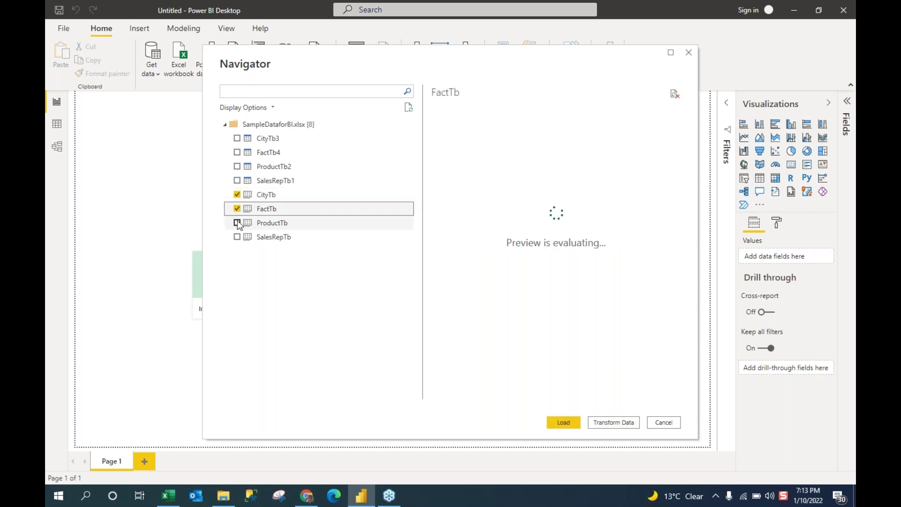
{"action": "left_click", "coordinate": [237, 223]}
{"action": "left_click", "coordinate": [237, 236]}
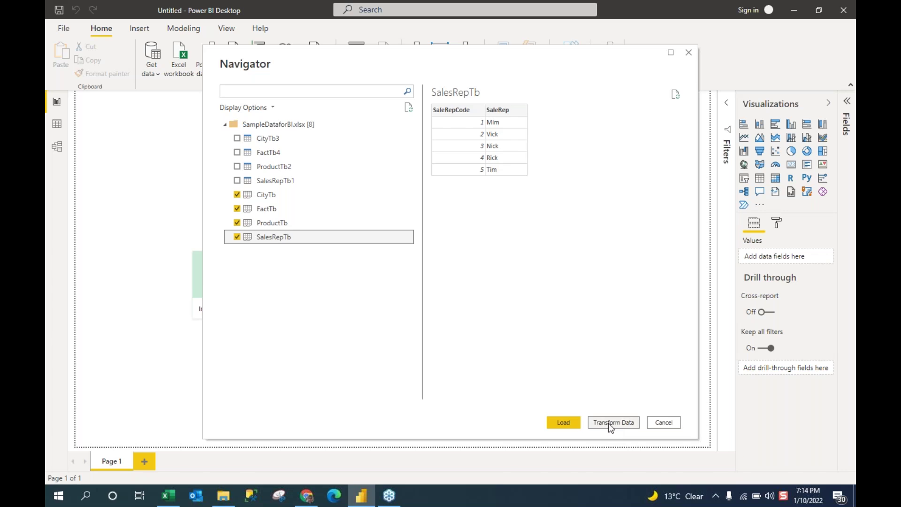
{"action": "left_click", "coordinate": [566, 424]}
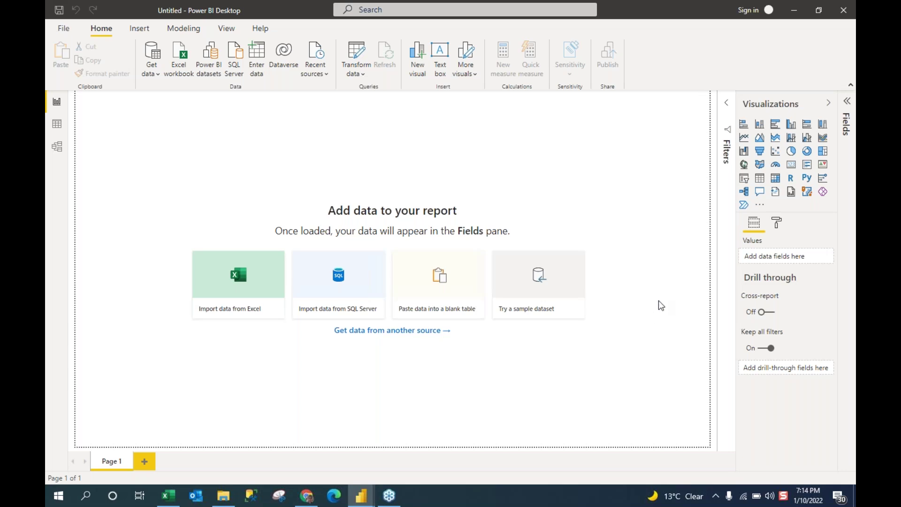
Add an empty table visual to Page 1 and enlarge it in height and width.
{"action": "left_click", "coordinate": [848, 103]}
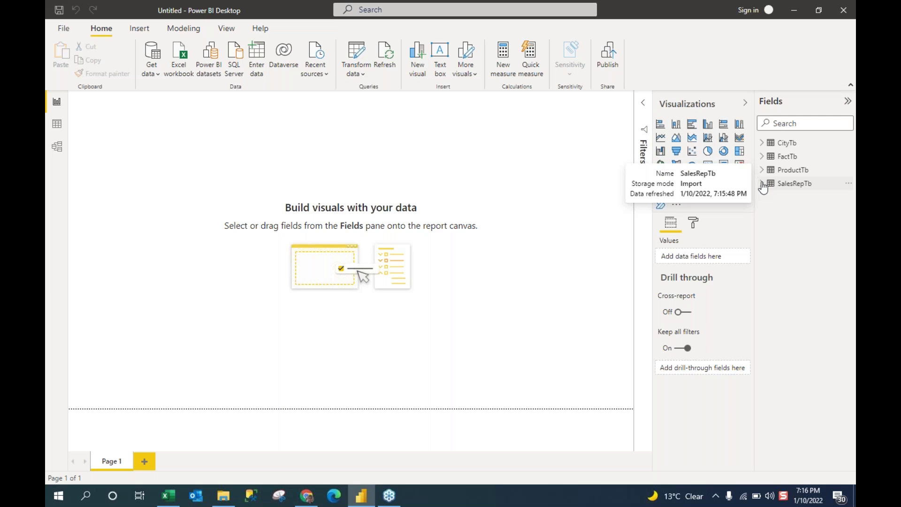
{"action": "left_click", "coordinate": [770, 160]}
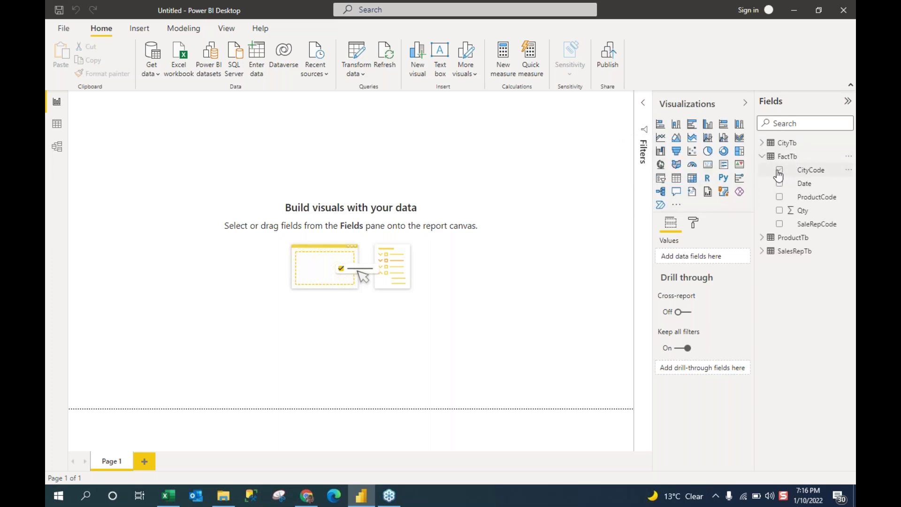
{"action": "left_click", "coordinate": [779, 171]}
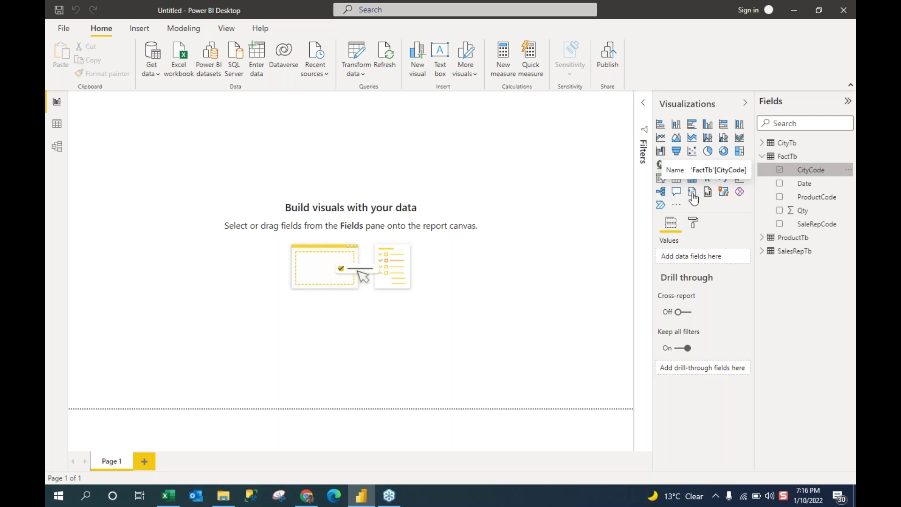
{"action": "left_click", "coordinate": [661, 164]}
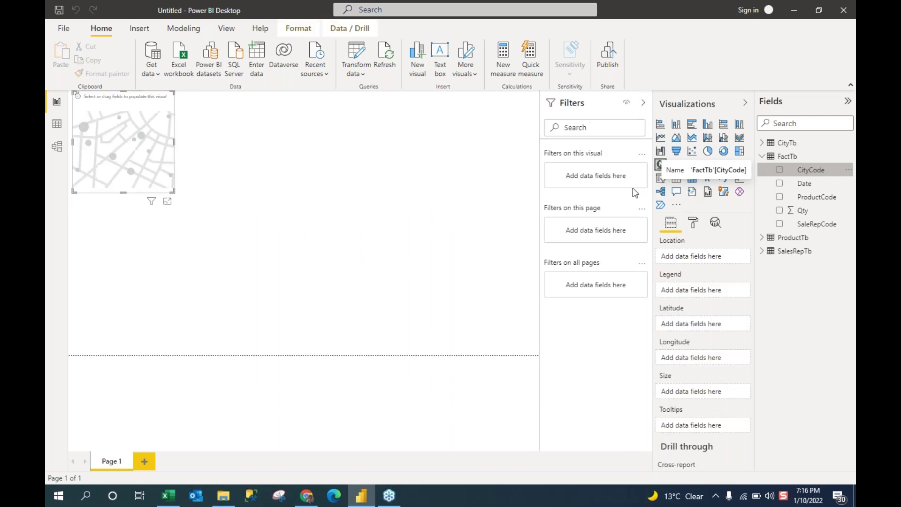
{"action": "left_click", "coordinate": [677, 182]}
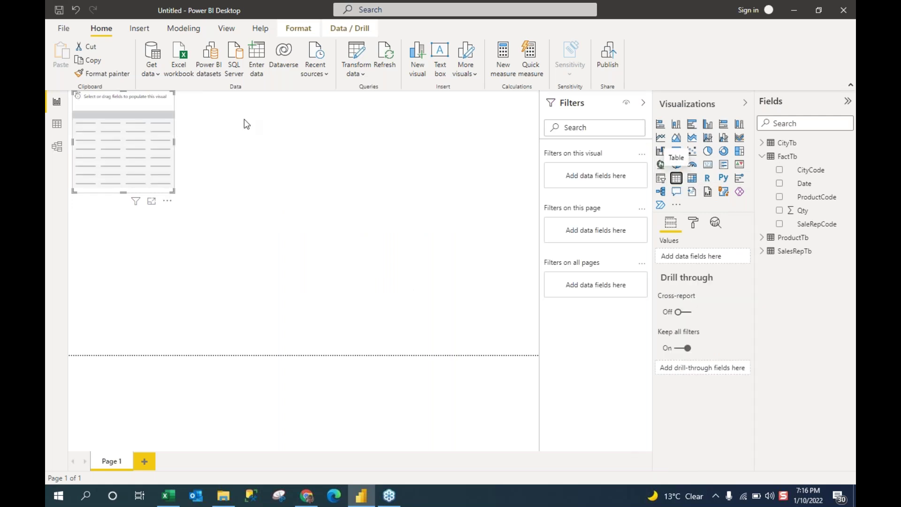
{"action": "left_click_drag", "start_coordinate": [123, 192], "coordinate": [124, 321]}
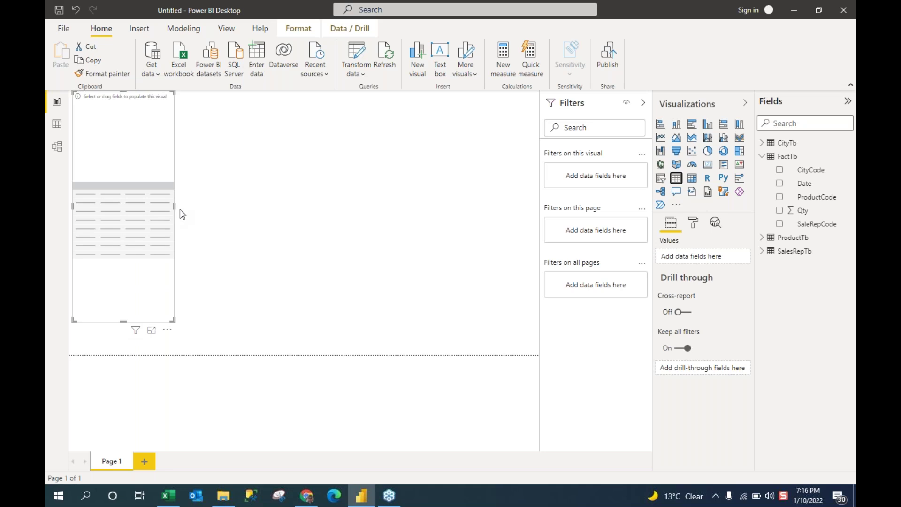
{"action": "left_click_drag", "start_coordinate": [173, 209], "coordinate": [308, 207]}
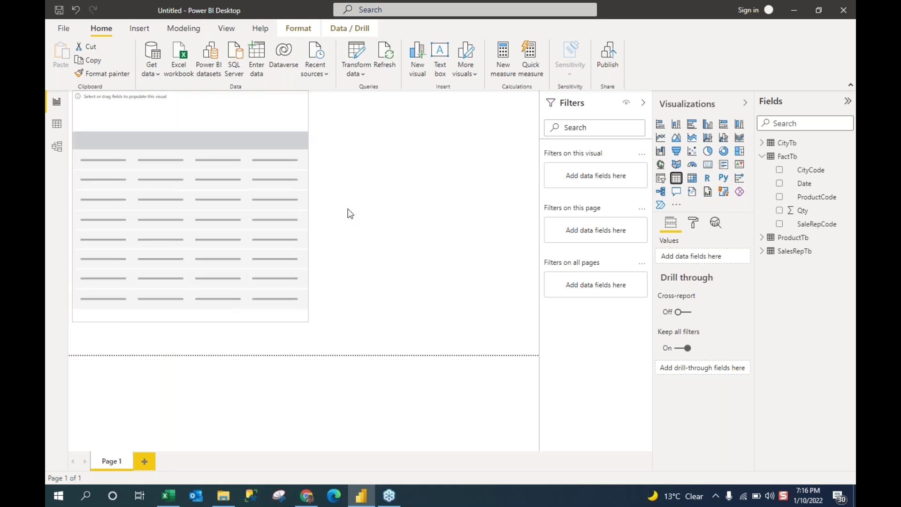
Fill the table visual with FactTb's Date, CityCode, ProductCode, SaleRepCode and Qty fields, and enlarge it slightly.
{"action": "left_click", "coordinate": [780, 183]}
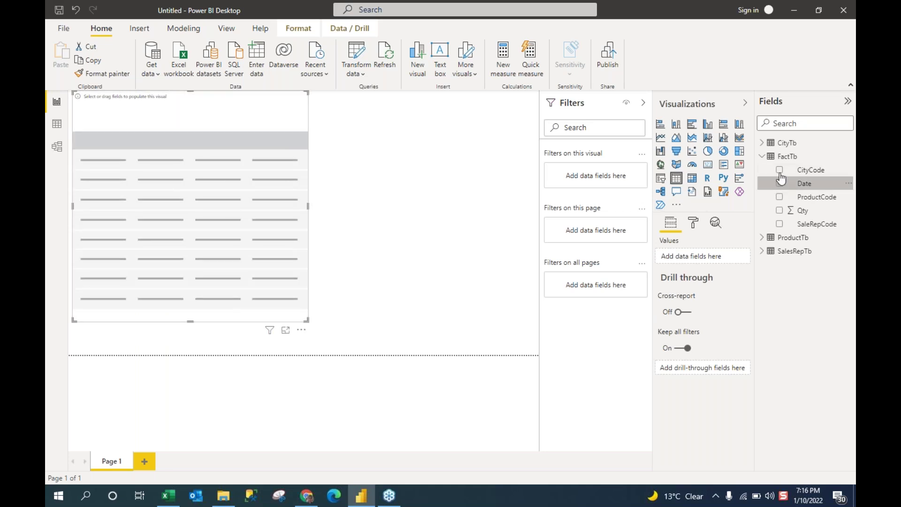
{"action": "left_click", "coordinate": [779, 171]}
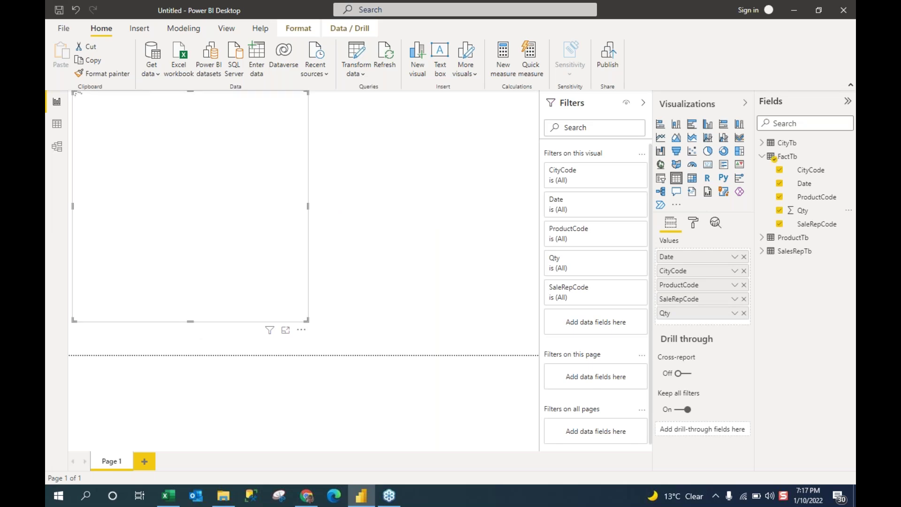
{"action": "left_click_drag", "start_coordinate": [190, 322], "coordinate": [191, 337]}
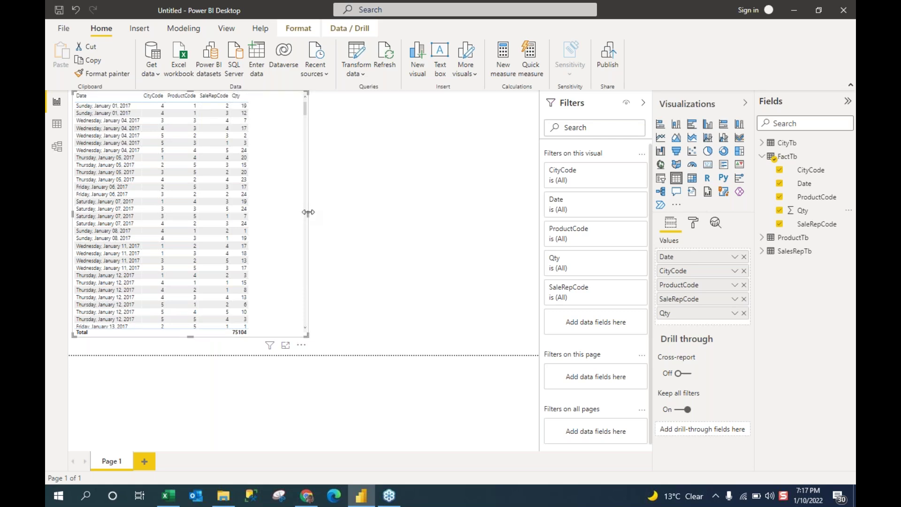
{"action": "left_click_drag", "start_coordinate": [312, 213], "coordinate": [312, 215]}
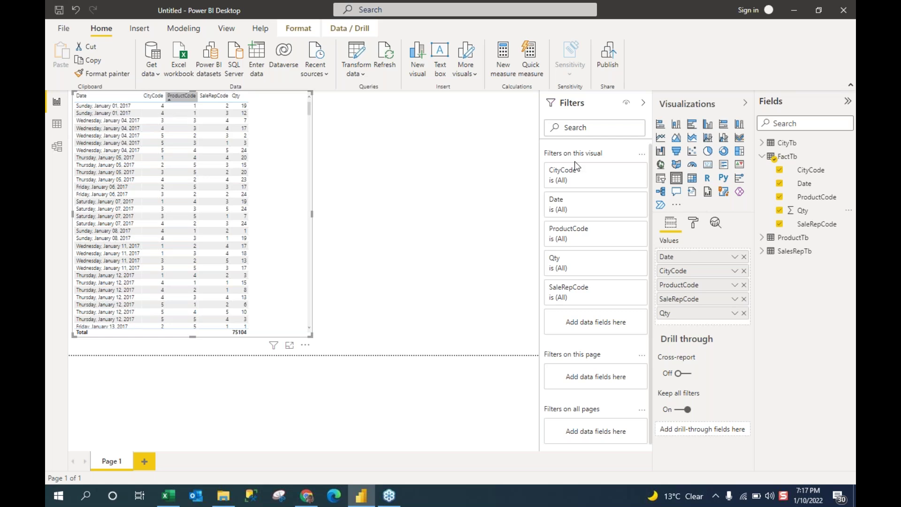
Add the City field from CityTb to the table visual directly after Date, and remove CityCode.
{"action": "left_click", "coordinate": [763, 143]}
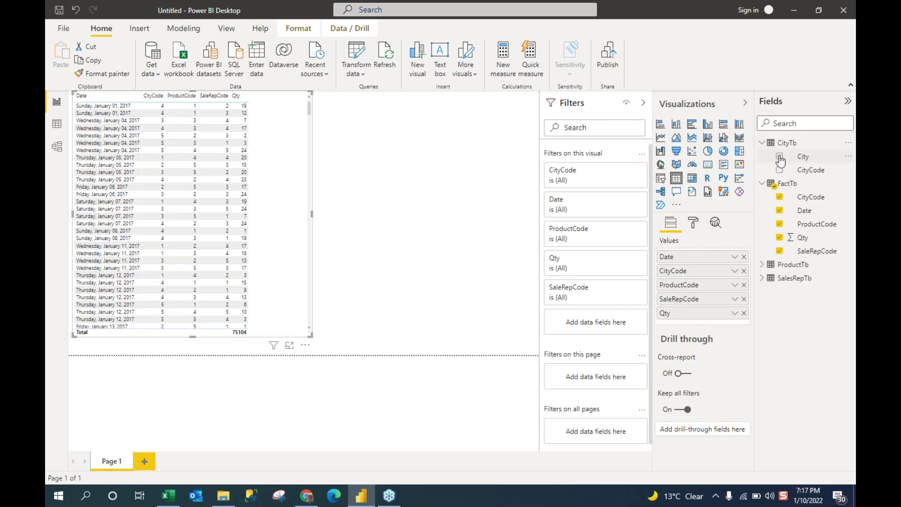
{"action": "left_click_drag", "start_coordinate": [813, 158], "coordinate": [725, 259]}
{"action": "left_click", "coordinate": [780, 157]}
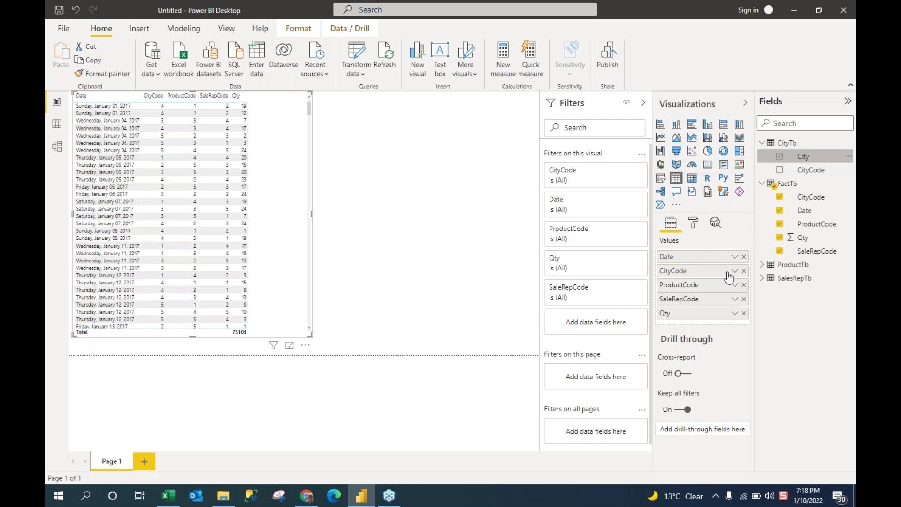
{"action": "left_click_drag", "start_coordinate": [692, 332], "coordinate": [696, 269]}
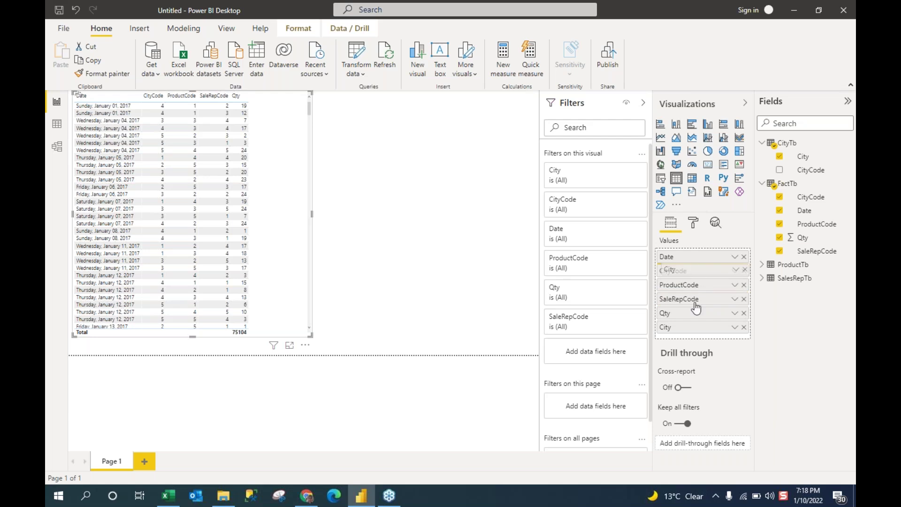
{"action": "left_click_drag", "start_coordinate": [696, 307], "coordinate": [696, 306]}
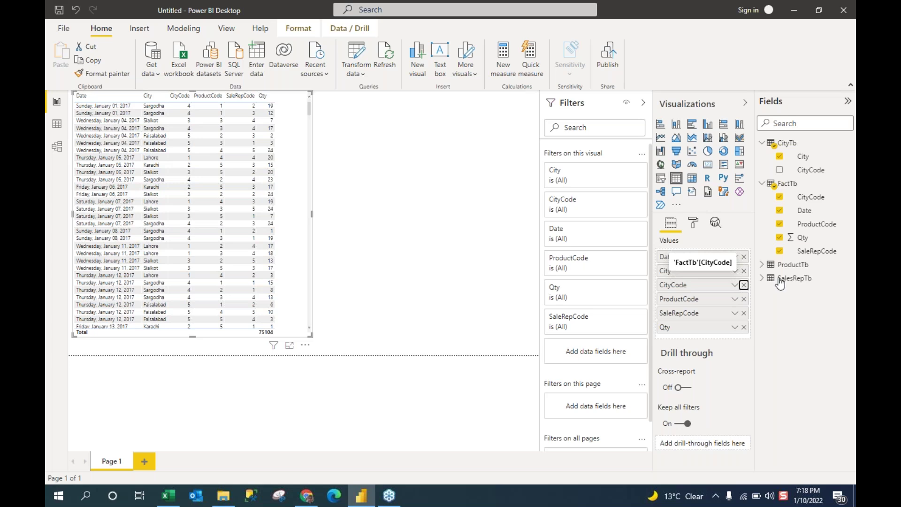
Add the Product field from ProductTb to the table visual between ProductCode and SaleRepCode.
{"action": "left_click", "coordinate": [763, 266]}
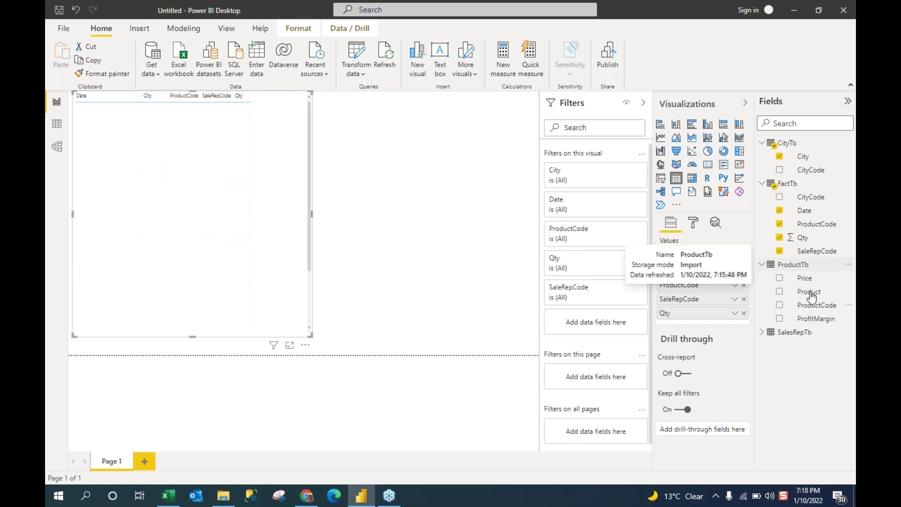
{"action": "left_click_drag", "start_coordinate": [809, 292], "coordinate": [723, 294]}
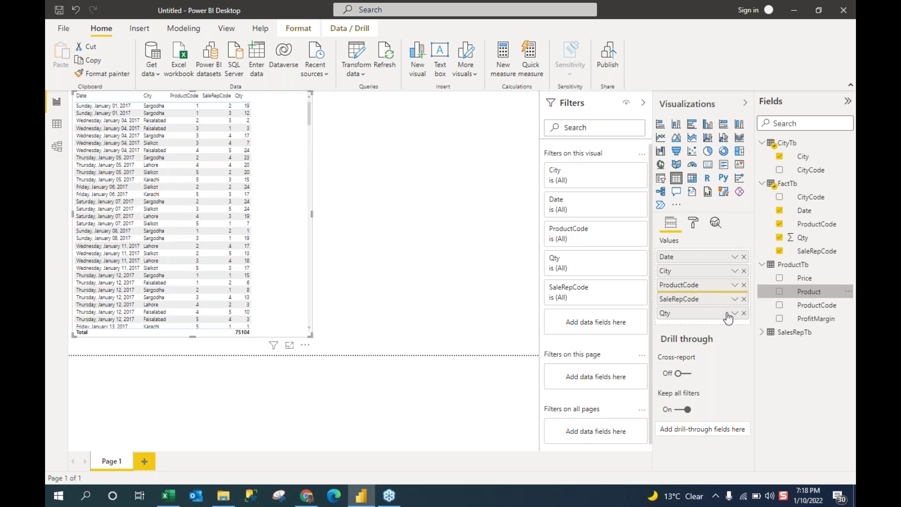
{"action": "left_click_drag", "start_coordinate": [728, 318], "coordinate": [731, 323]}
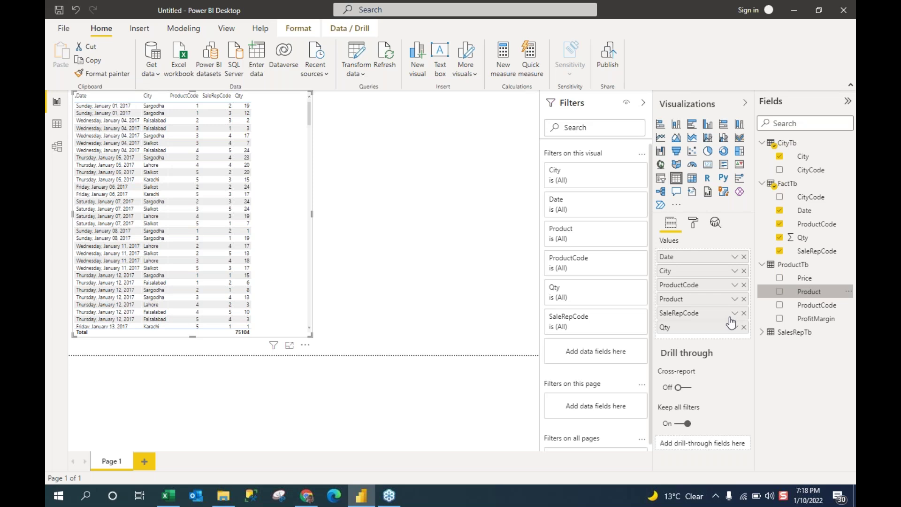
Add SaleRep from SalesRepTb after SaleRepCode and ProfitMargin from ProductTb after Product in the table visual.
{"action": "left_click", "coordinate": [763, 334]}
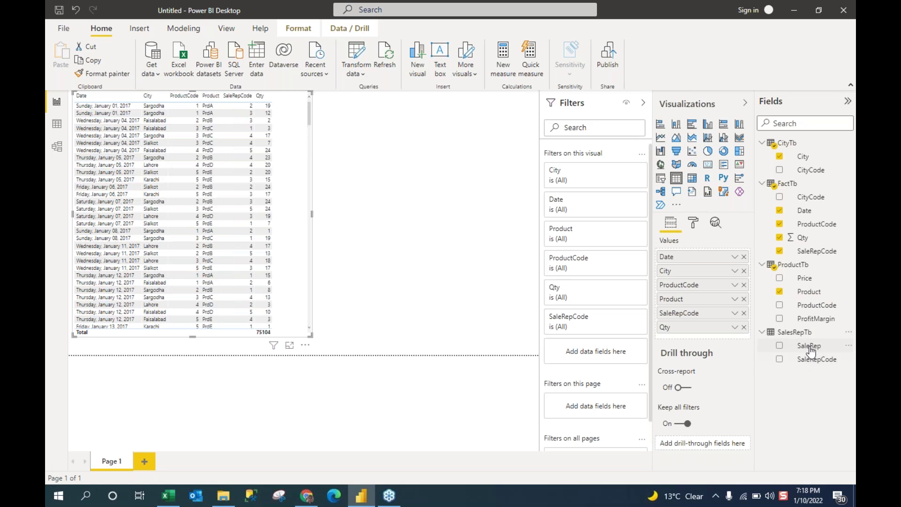
{"action": "left_click_drag", "start_coordinate": [809, 349], "coordinate": [704, 320]}
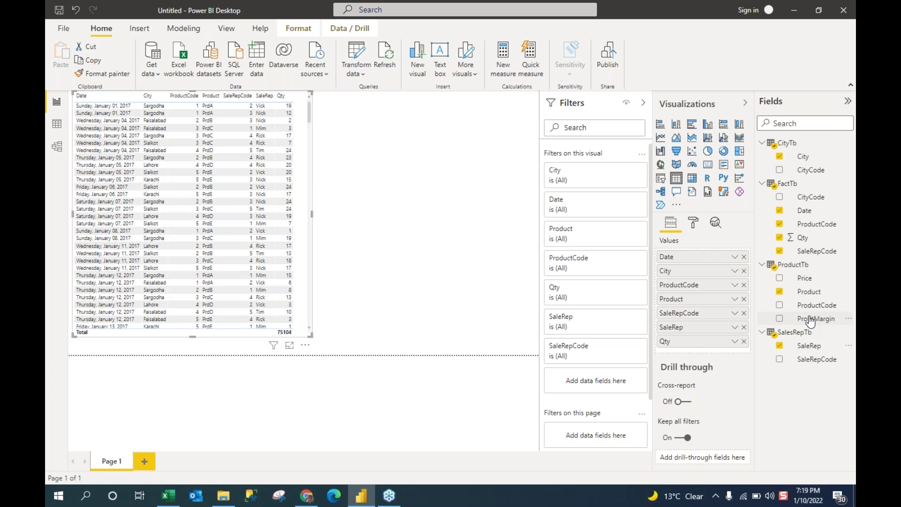
{"action": "left_click_drag", "start_coordinate": [811, 320], "coordinate": [738, 310]}
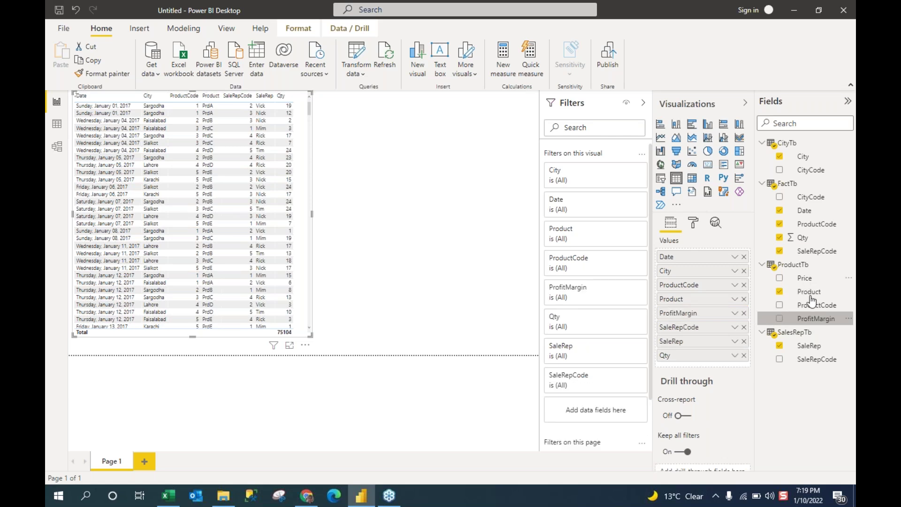
Add ProductTb's Price after Product in the widened table visual, and remove the SaleRepCode and ProductCode columns.
{"action": "left_click_drag", "start_coordinate": [805, 280], "coordinate": [714, 306]}
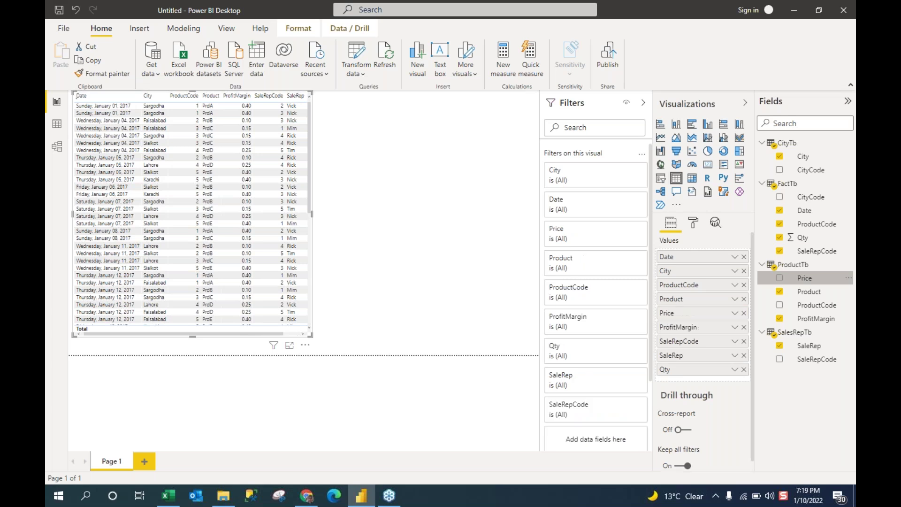
{"action": "left_click_drag", "start_coordinate": [311, 215], "coordinate": [377, 213]}
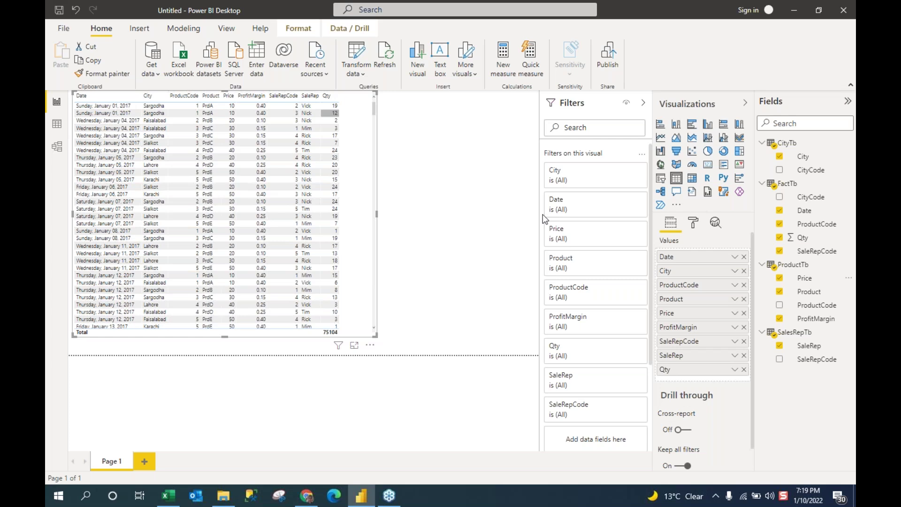
{"action": "left_click", "coordinate": [744, 342]}
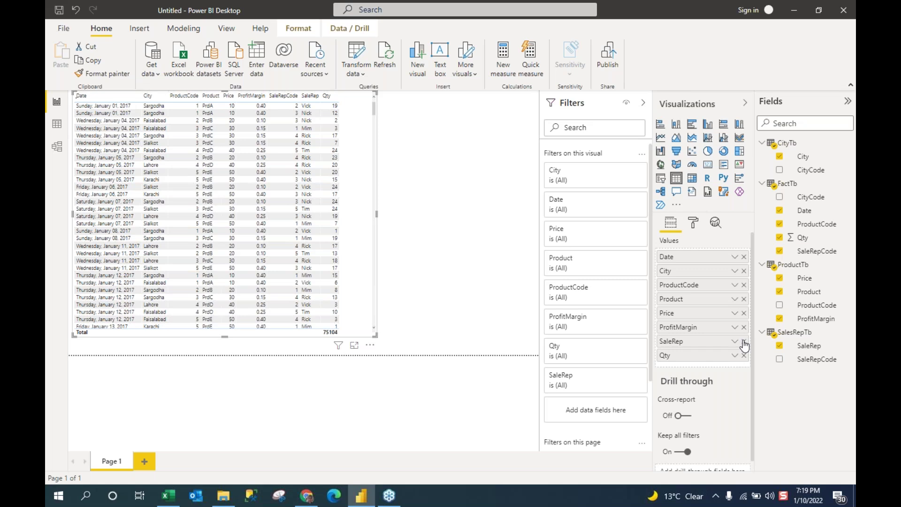
{"action": "left_click", "coordinate": [744, 285]}
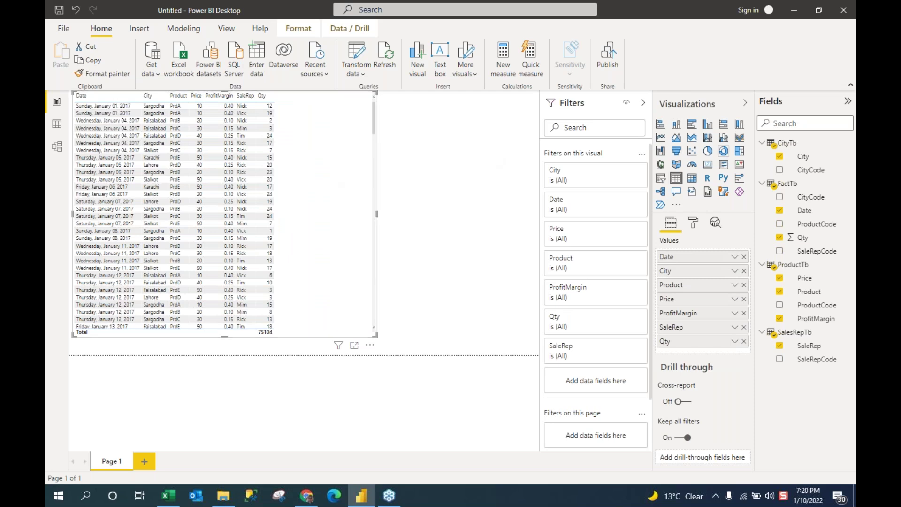
Collapse the CityTb, FactTb, ProductTb and SalesRepTb field lists, and narrow the table visual closer to its last column.
{"action": "left_click", "coordinate": [762, 143]}
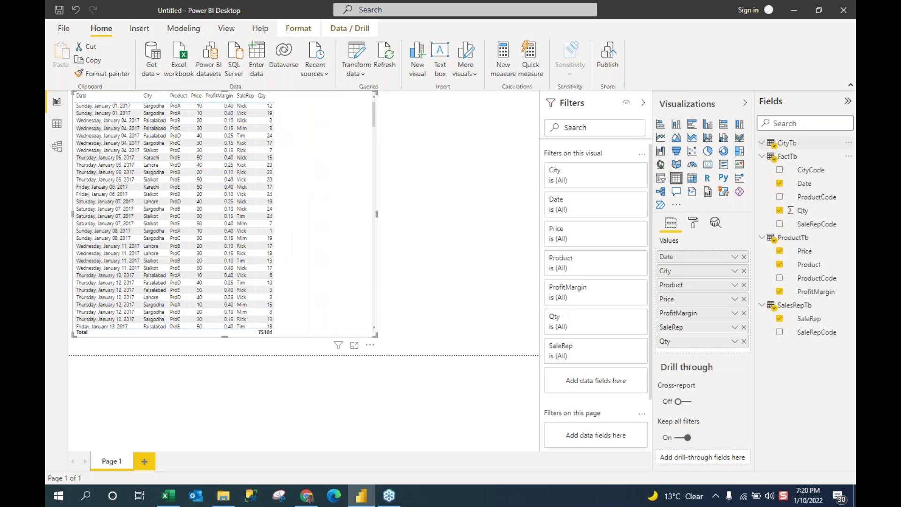
{"action": "left_click", "coordinate": [762, 157]}
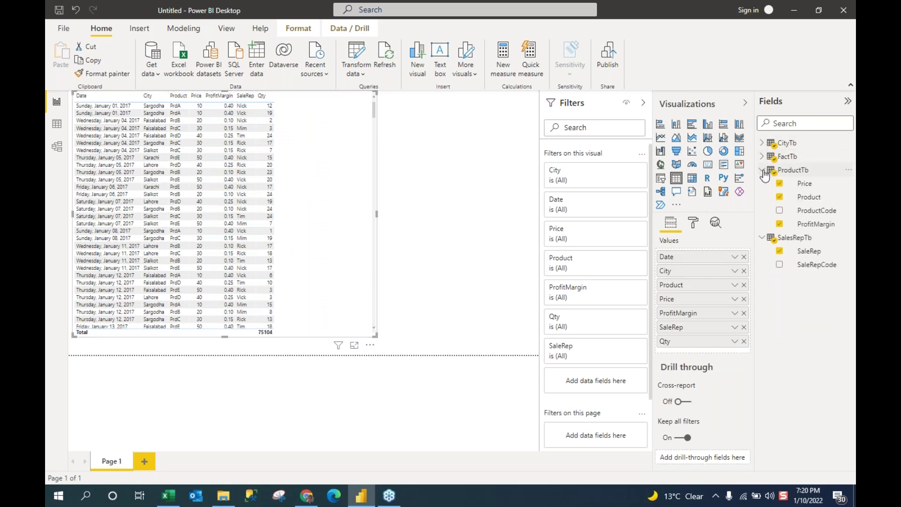
{"action": "left_click", "coordinate": [762, 171]}
{"action": "left_click", "coordinate": [763, 185]}
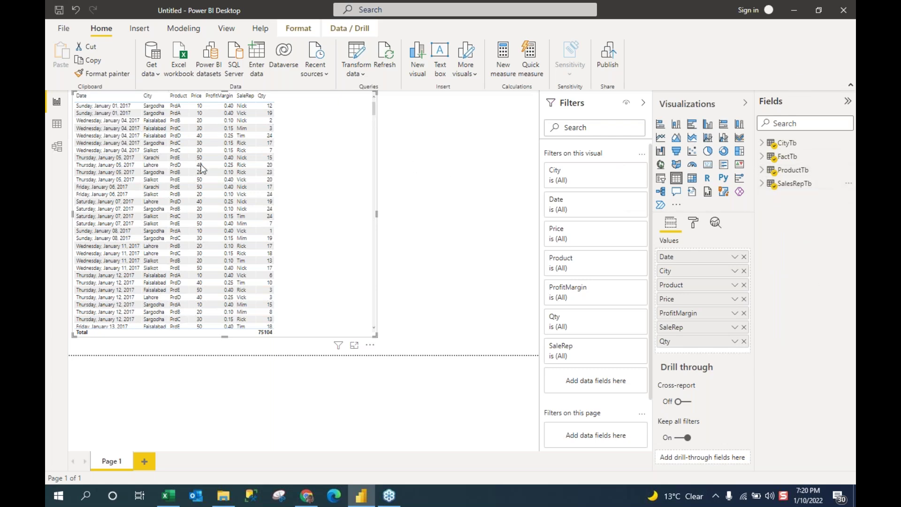
{"action": "left_click_drag", "start_coordinate": [378, 214], "coordinate": [332, 212]}
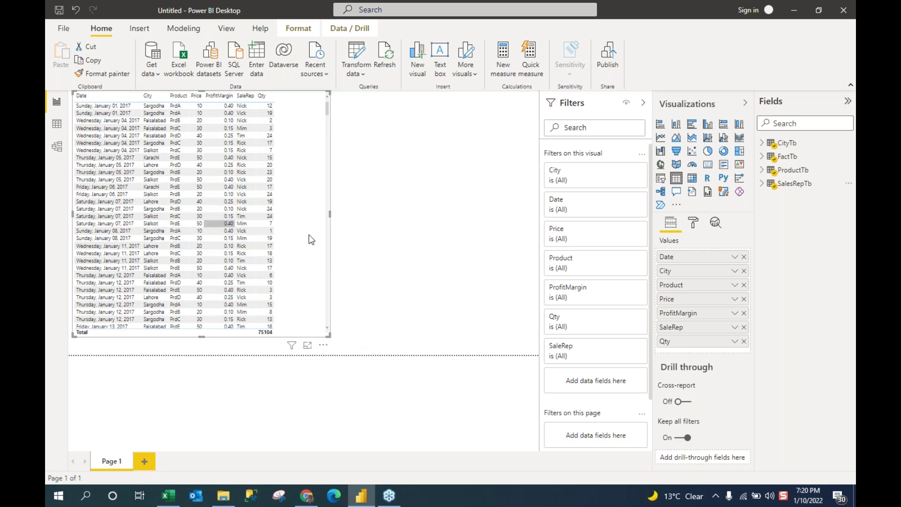
{"action": "left_click_drag", "start_coordinate": [330, 212], "coordinate": [321, 213]}
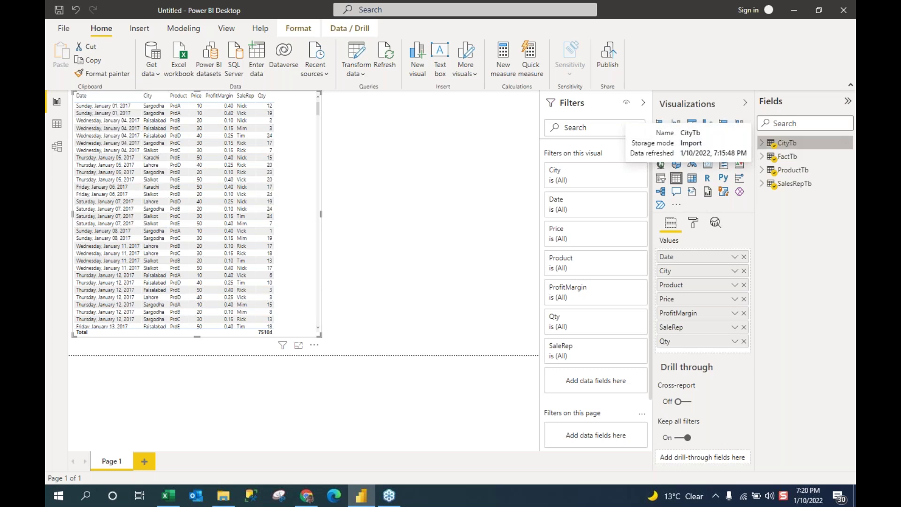
Open the CityTb query in Power Query Editor and compare its columns with those of FactTb.
{"action": "right_click", "coordinate": [791, 148]}
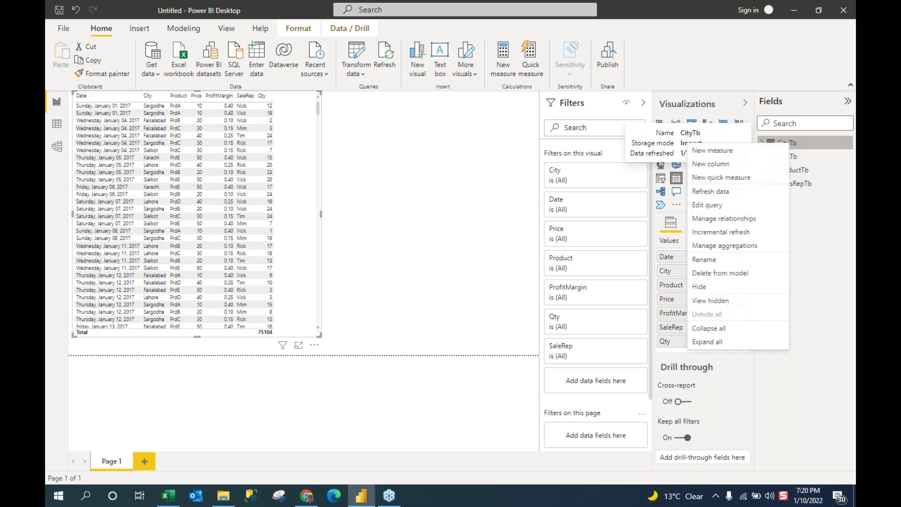
{"action": "left_click", "coordinate": [761, 206]}
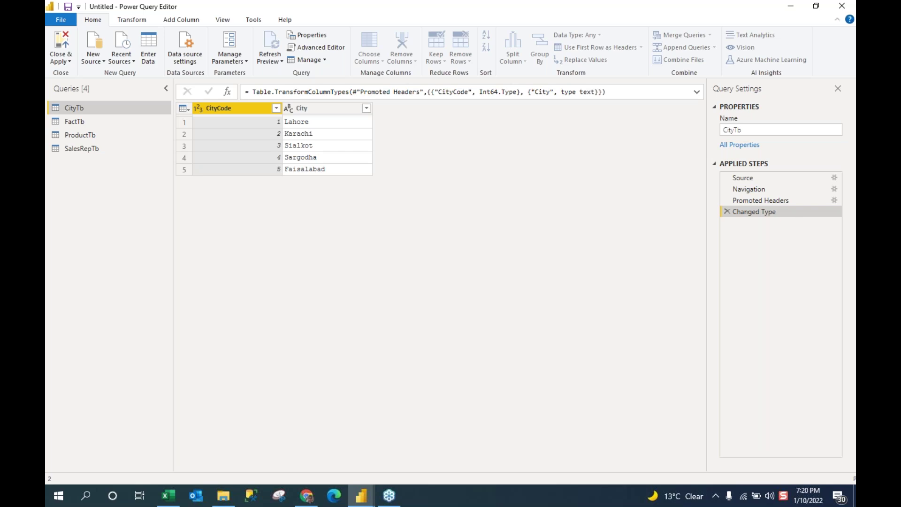
{"action": "left_click", "coordinate": [79, 121]}
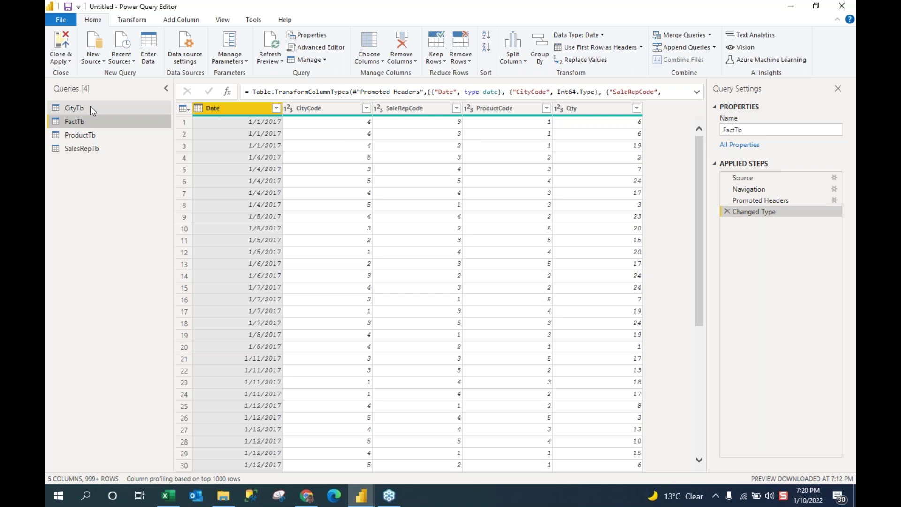
{"action": "left_click", "coordinate": [71, 109]}
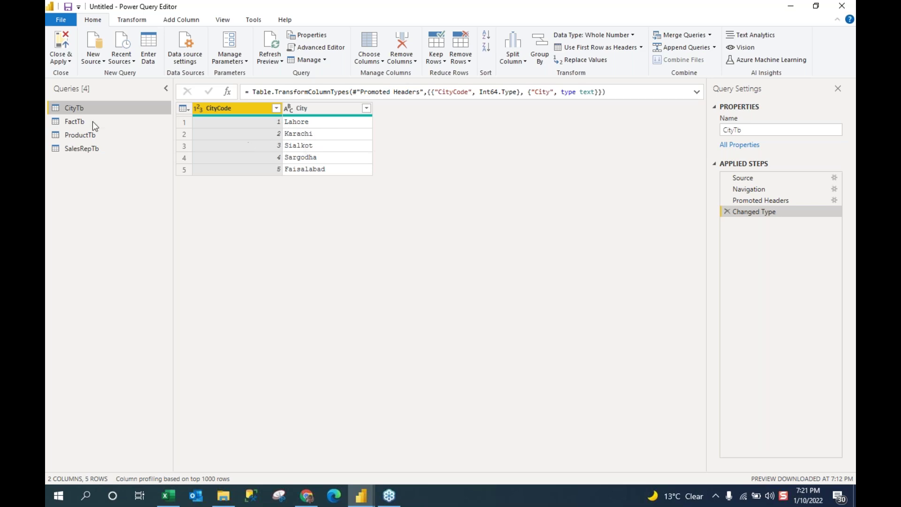
{"action": "left_click", "coordinate": [75, 122]}
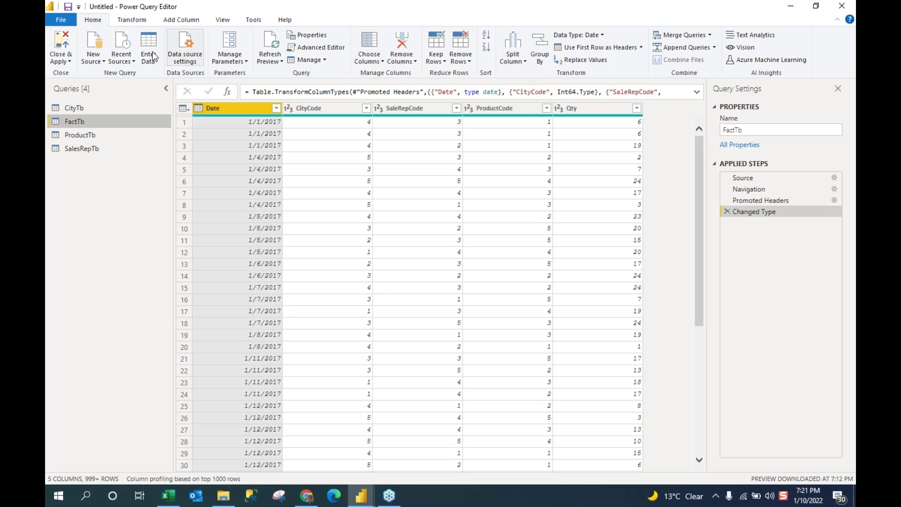
{"action": "left_click", "coordinate": [75, 109]}
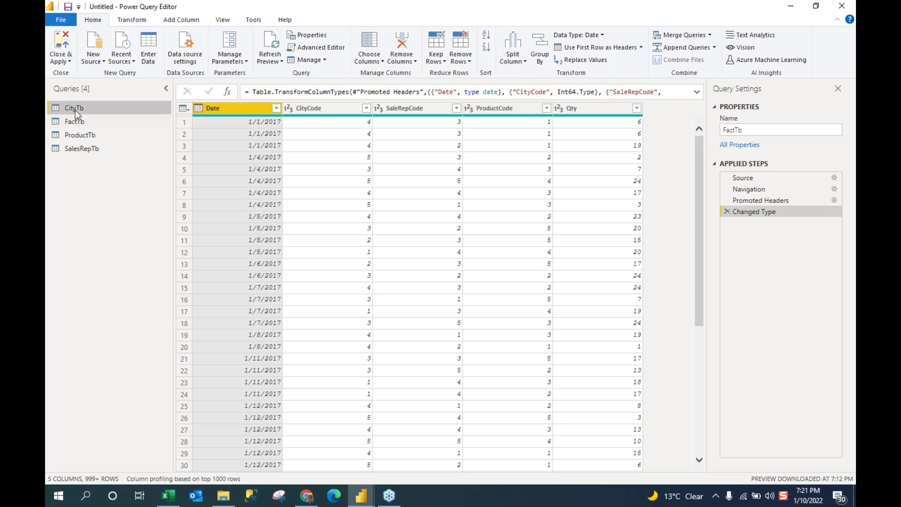
Merge FactTb with CityTb as a new query, matching on CityCode with a Left Outer join.
{"action": "left_click", "coordinate": [80, 120]}
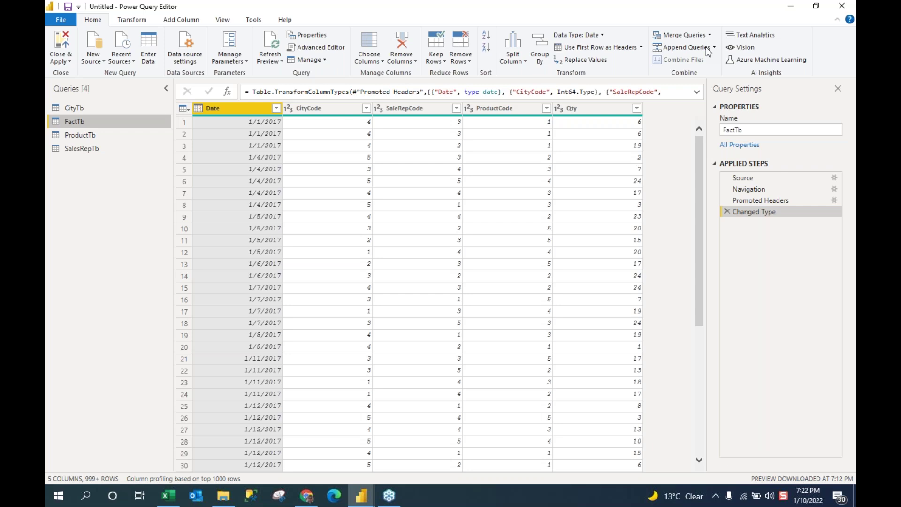
{"action": "left_click", "coordinate": [710, 35]}
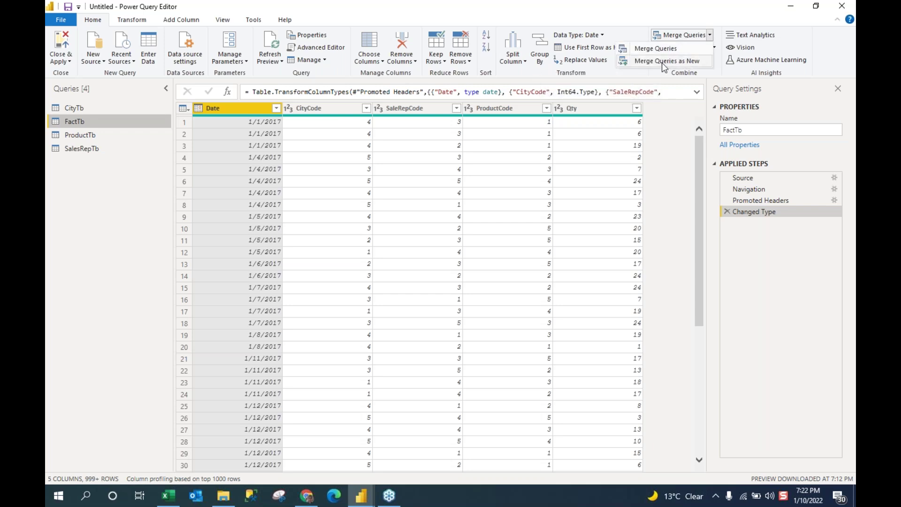
{"action": "left_click", "coordinate": [663, 65]}
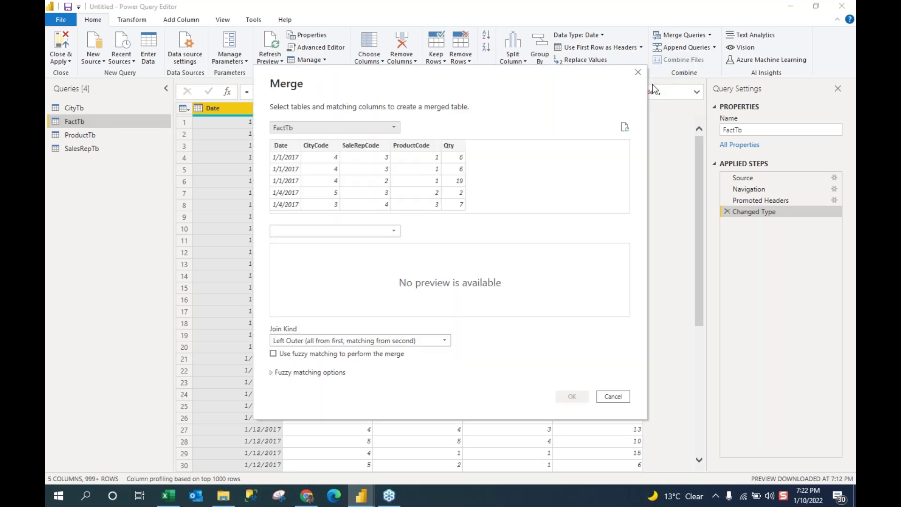
{"action": "left_click_drag", "start_coordinate": [528, 90], "coordinate": [572, 125]}
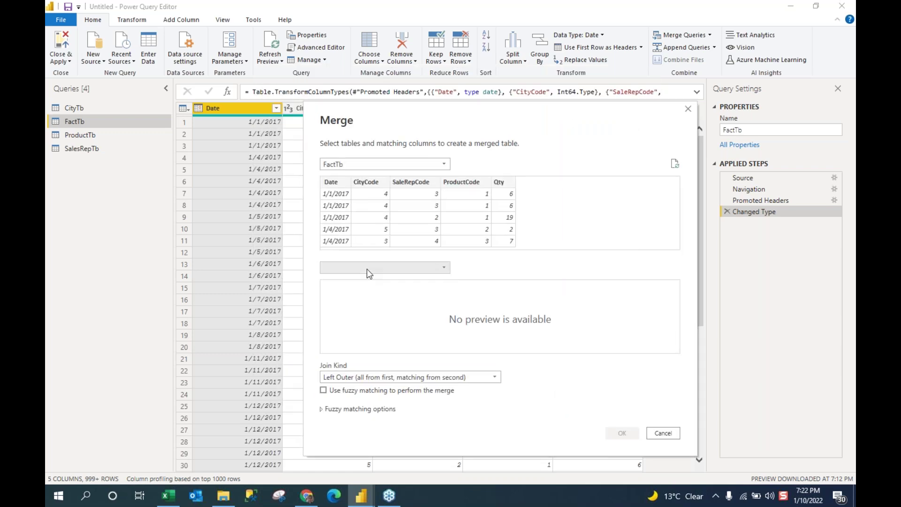
{"action": "left_click", "coordinate": [444, 271]}
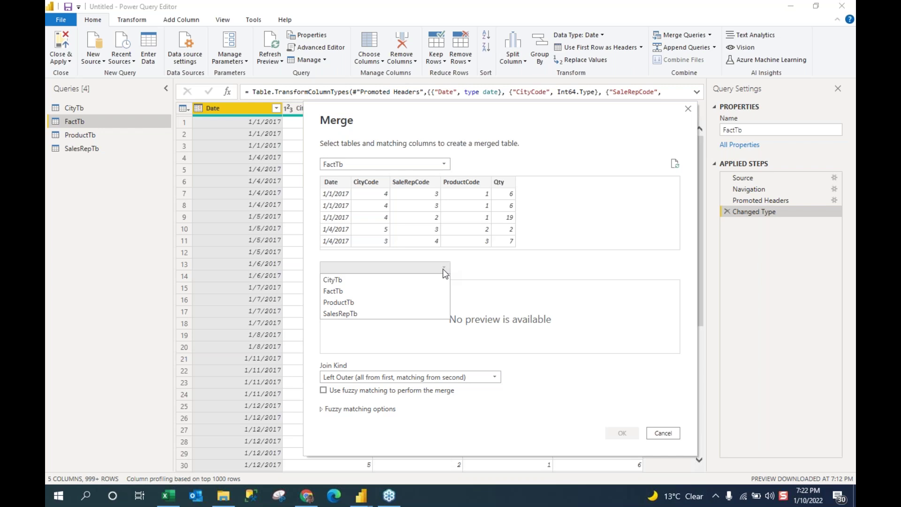
{"action": "left_click", "coordinate": [416, 281]}
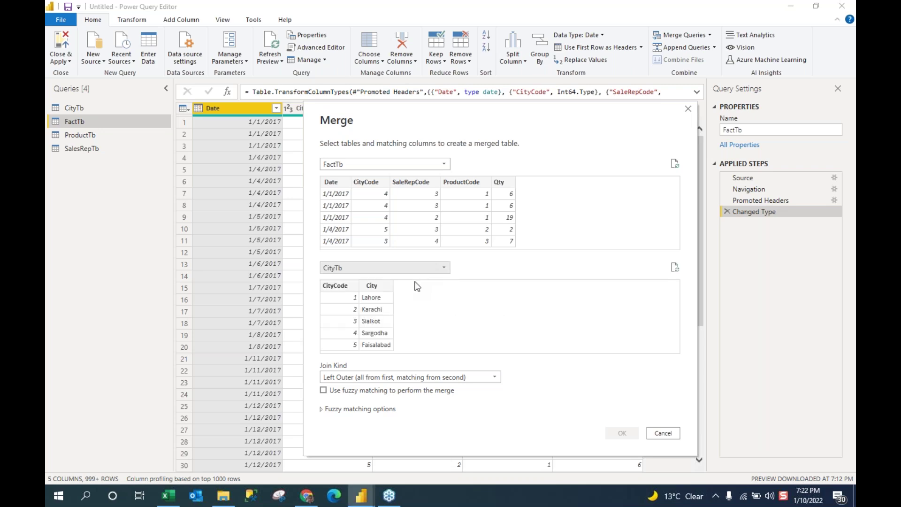
{"action": "left_click_drag", "start_coordinate": [464, 122], "coordinate": [583, 111]}
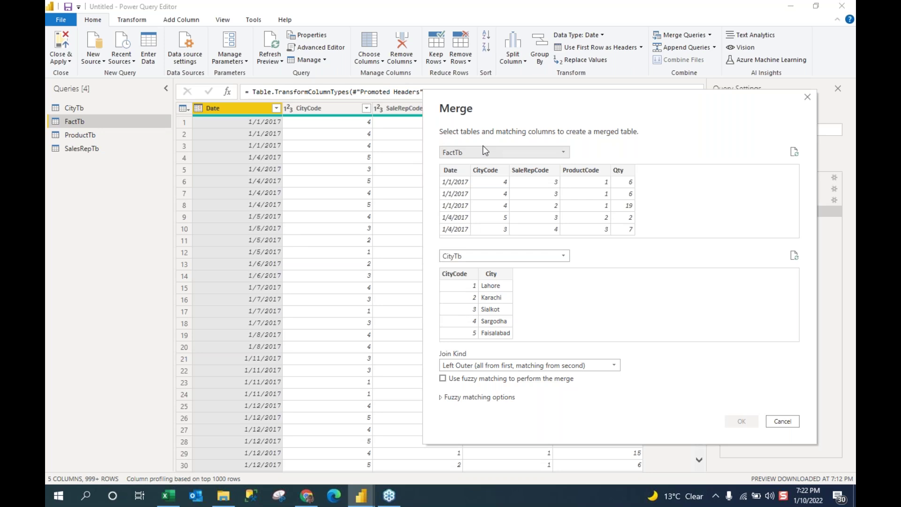
{"action": "left_click", "coordinate": [496, 176]}
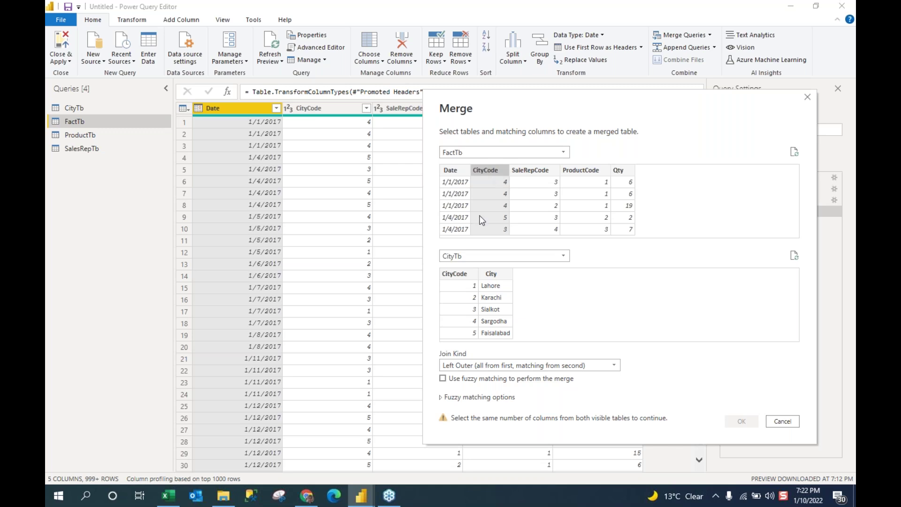
{"action": "left_click", "coordinate": [455, 275]}
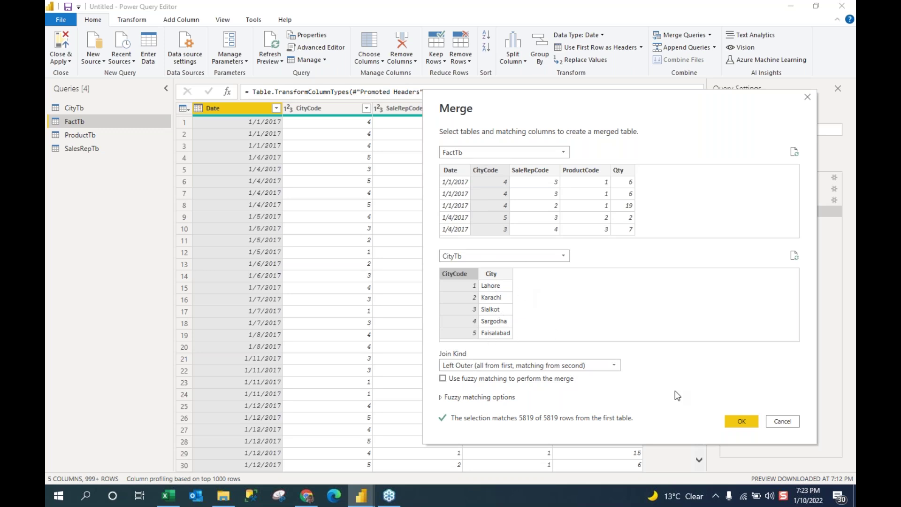
{"action": "left_click", "coordinate": [735, 422]}
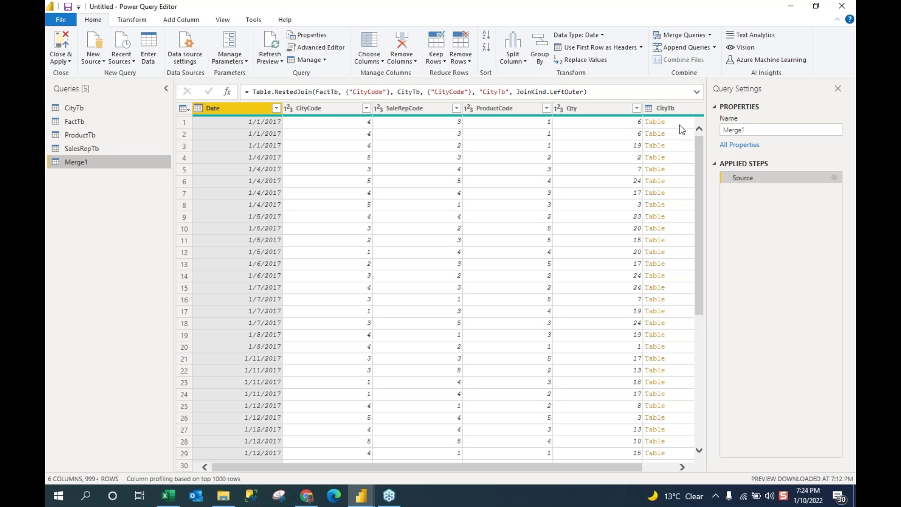
Expand the merged query's CityTb column to include only City, keeping the original column name as prefix.
{"action": "left_click", "coordinate": [682, 466]}
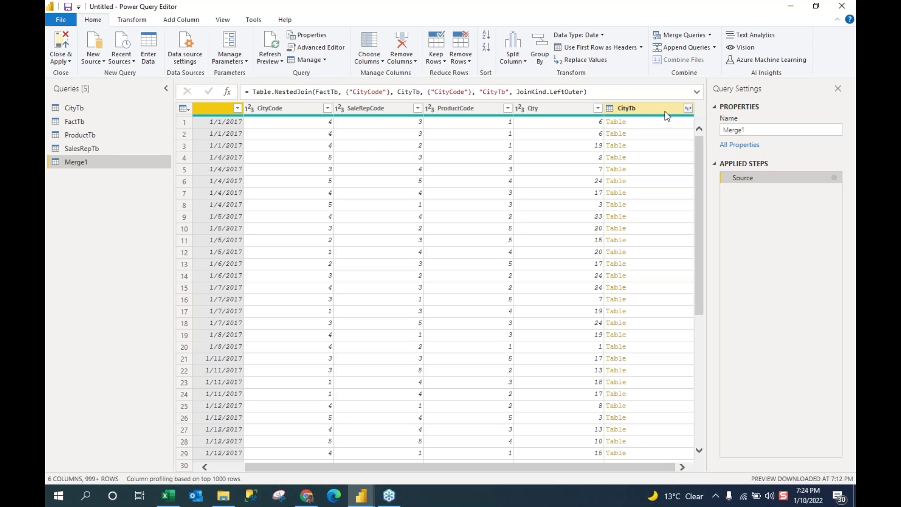
{"action": "left_click", "coordinate": [688, 109]}
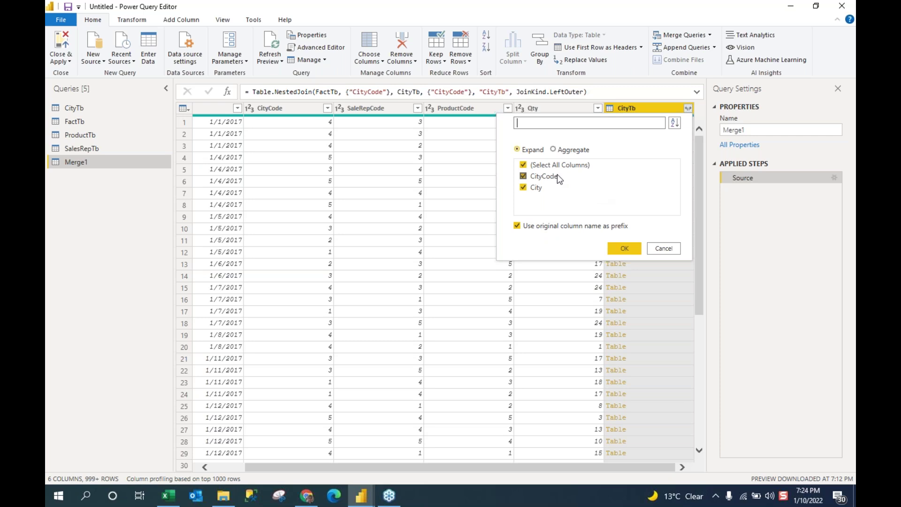
{"action": "left_click", "coordinate": [524, 176]}
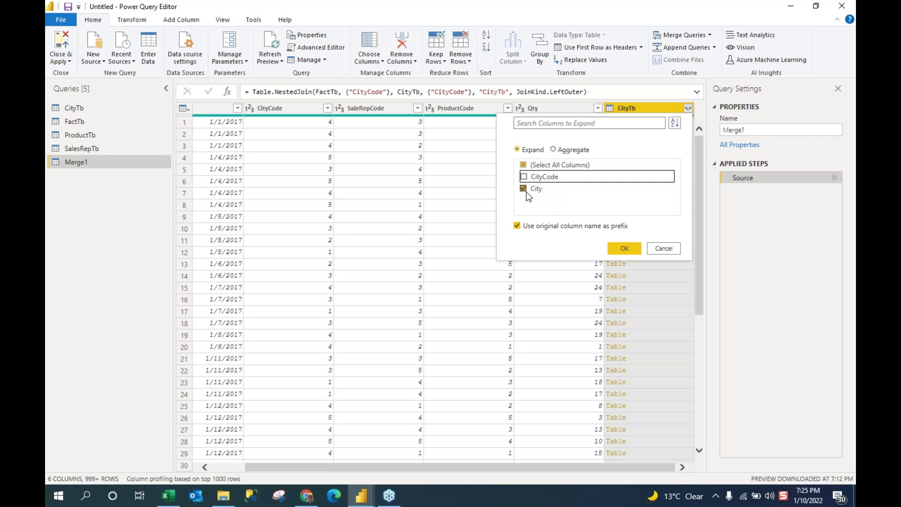
{"action": "left_click", "coordinate": [629, 251]}
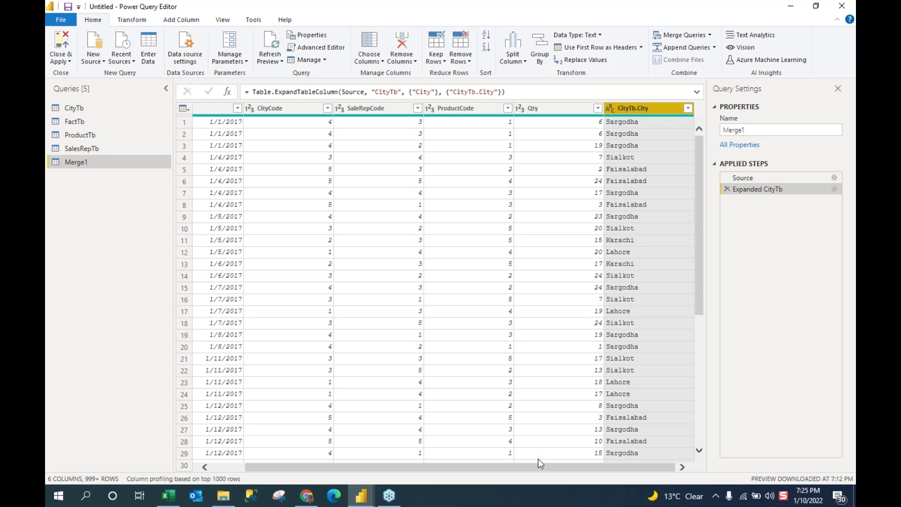
{"action": "left_click_drag", "start_coordinate": [538, 463], "coordinate": [504, 463]}
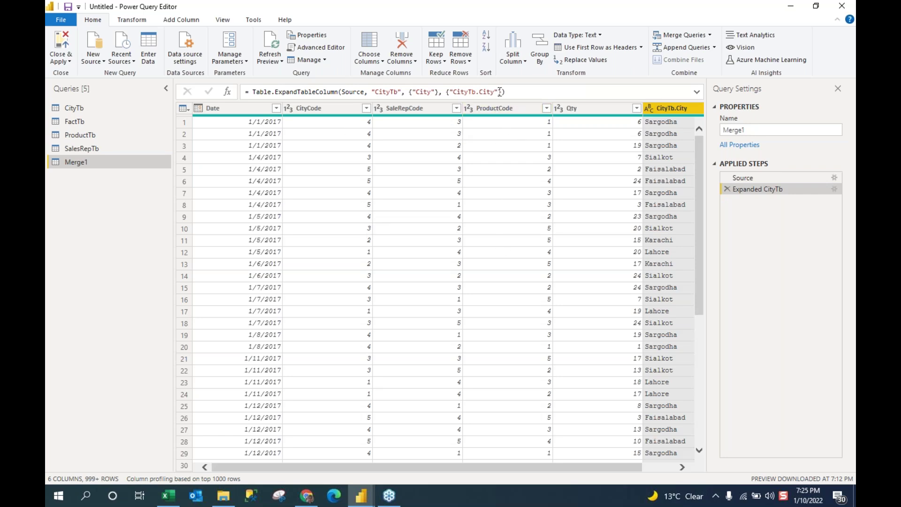
Rename the merged query as DetailTransactionTb.
{"action": "left_click", "coordinate": [78, 135]}
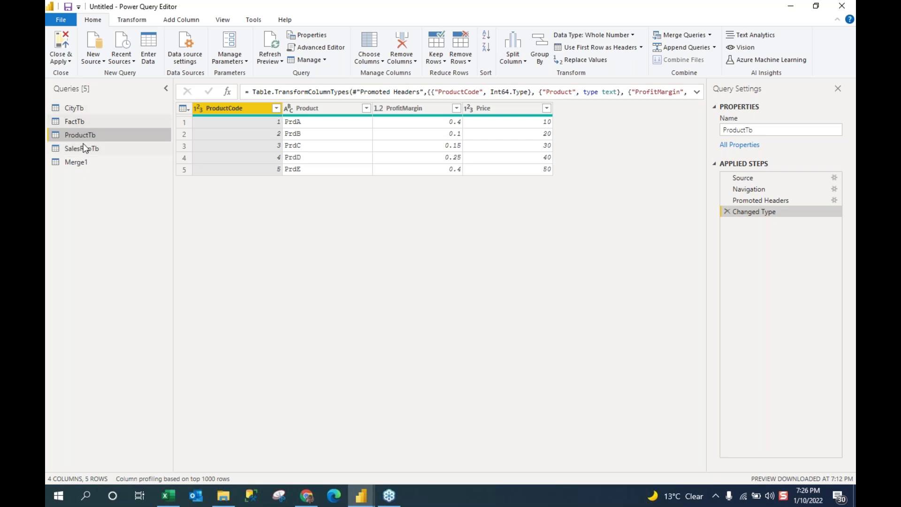
{"action": "left_click", "coordinate": [80, 165]}
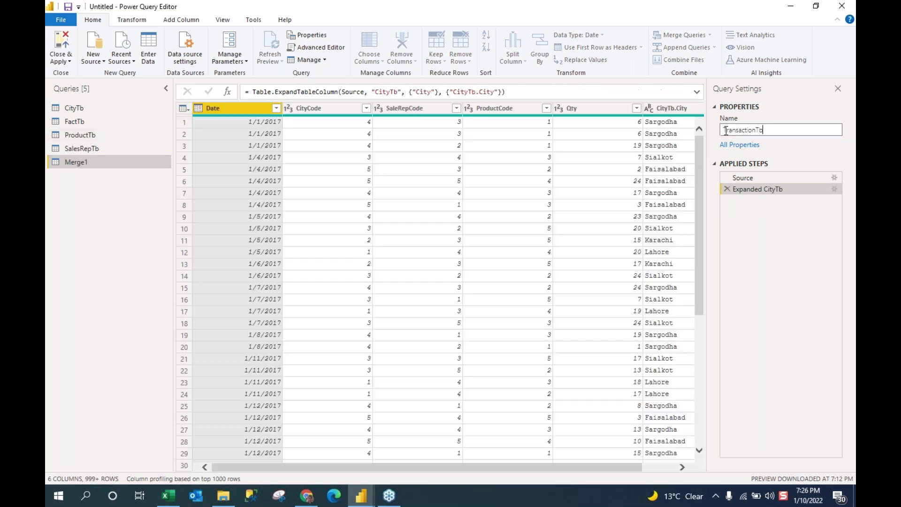
{"action": "type", "text": "DetailTransactionTb"}
{"action": "key", "text": "Return"}
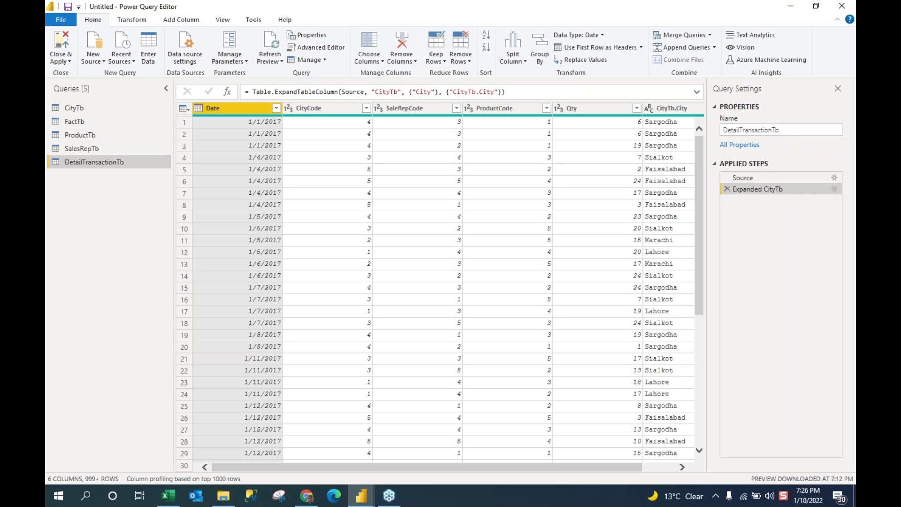
{"action": "double_click", "coordinate": [94, 163]}
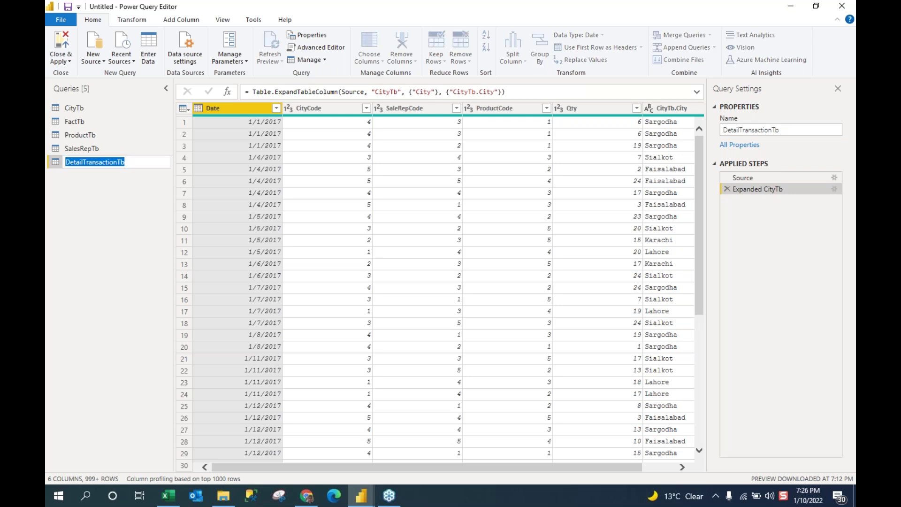
{"action": "left_click", "coordinate": [55, 162]}
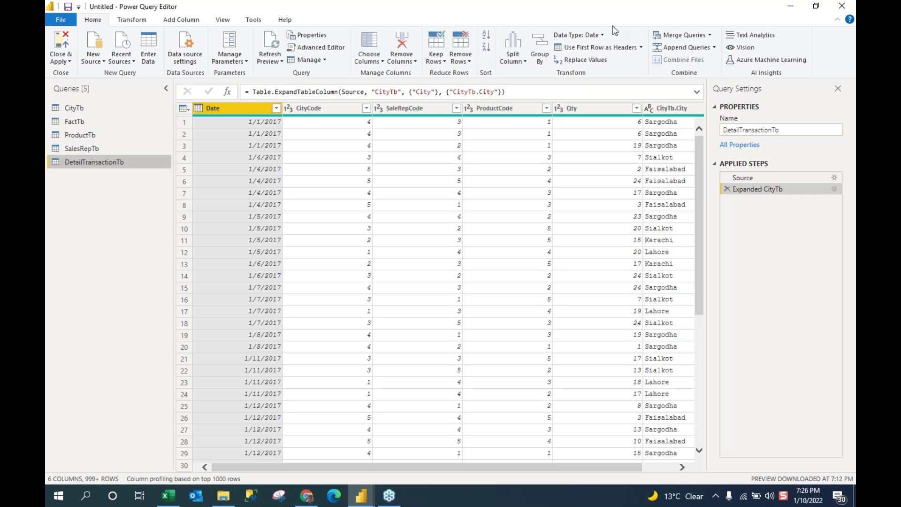
Merge ProductTb into DetailTransactionTb, matching on ProductCode with a Left Outer join.
{"action": "left_click", "coordinate": [706, 37]}
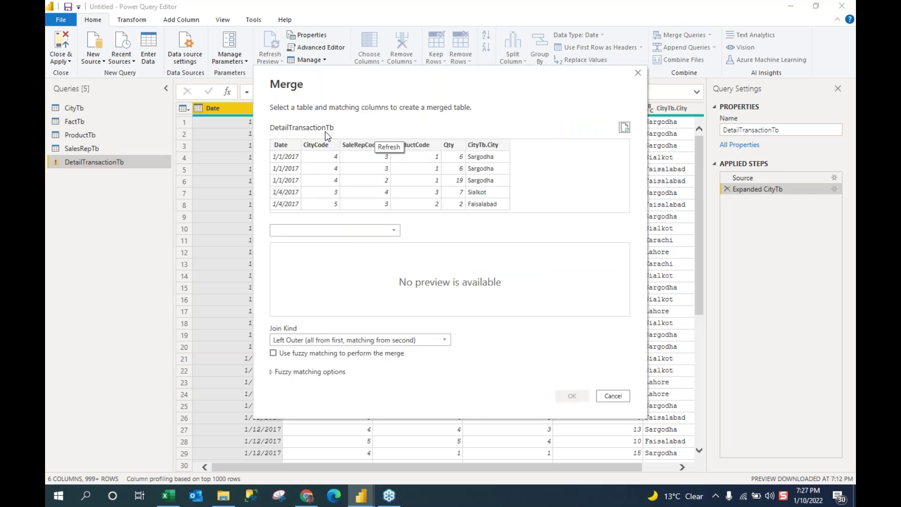
{"action": "left_click", "coordinate": [396, 231]}
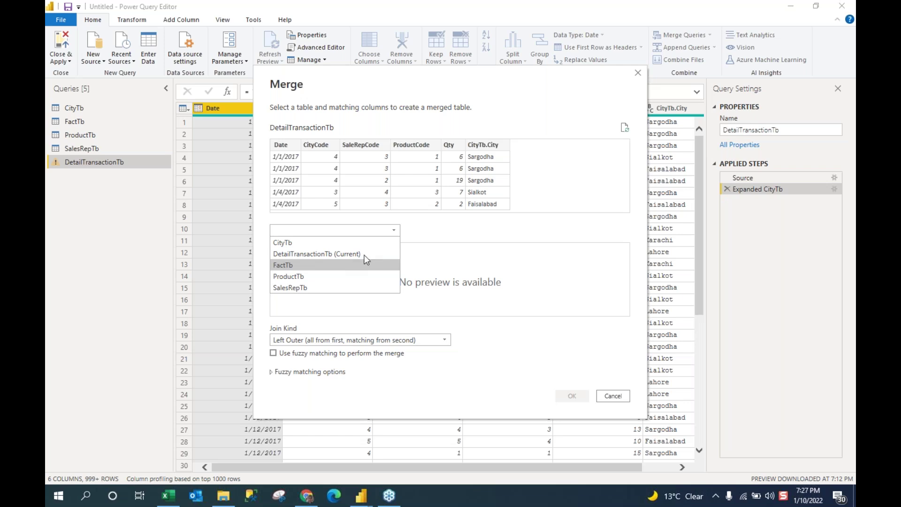
{"action": "left_click", "coordinate": [338, 277]}
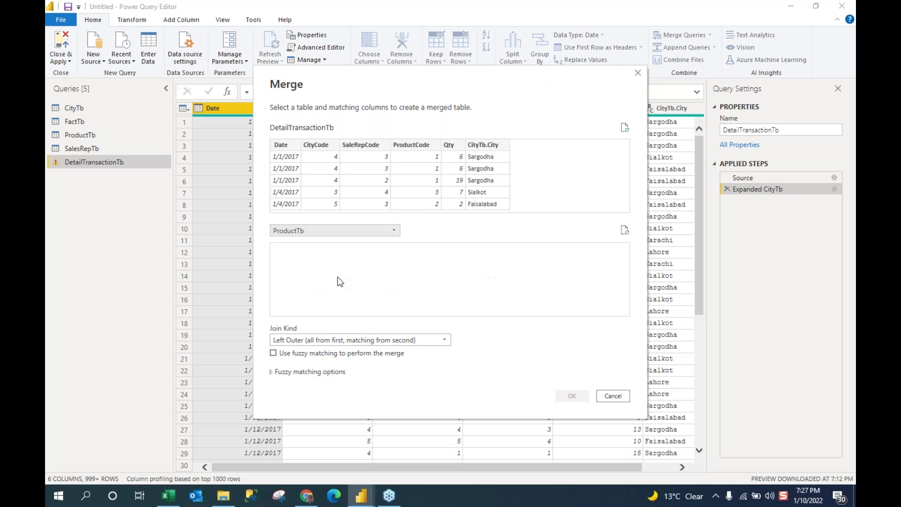
{"action": "left_click", "coordinate": [411, 144]}
{"action": "left_click", "coordinate": [289, 248]}
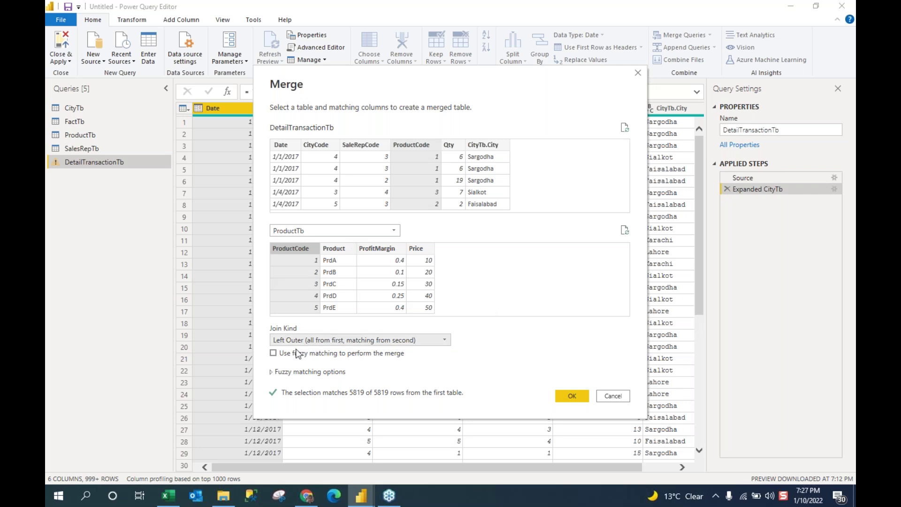
{"action": "left_click", "coordinate": [572, 397]}
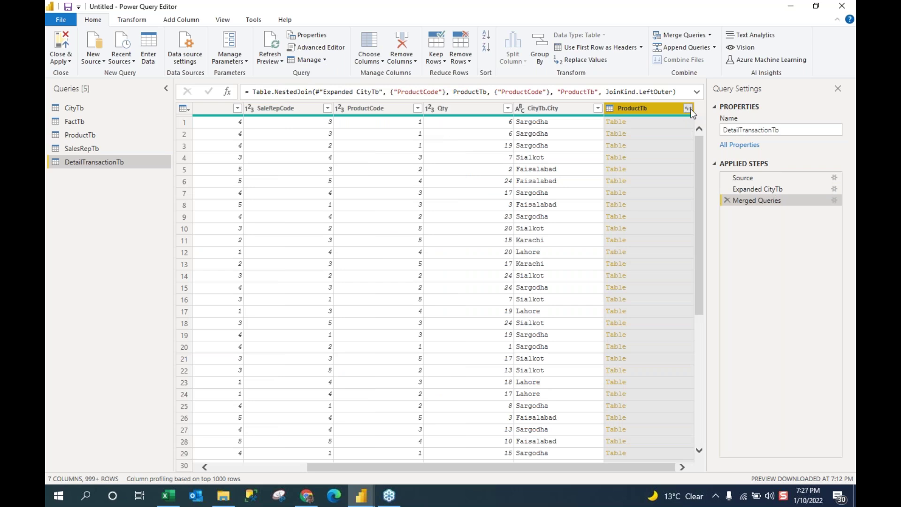
Expand the ProductTb column to include Product, ProfitMargin and Price without ProductCode, keeping the original column name as prefix.
{"action": "left_click", "coordinate": [688, 109]}
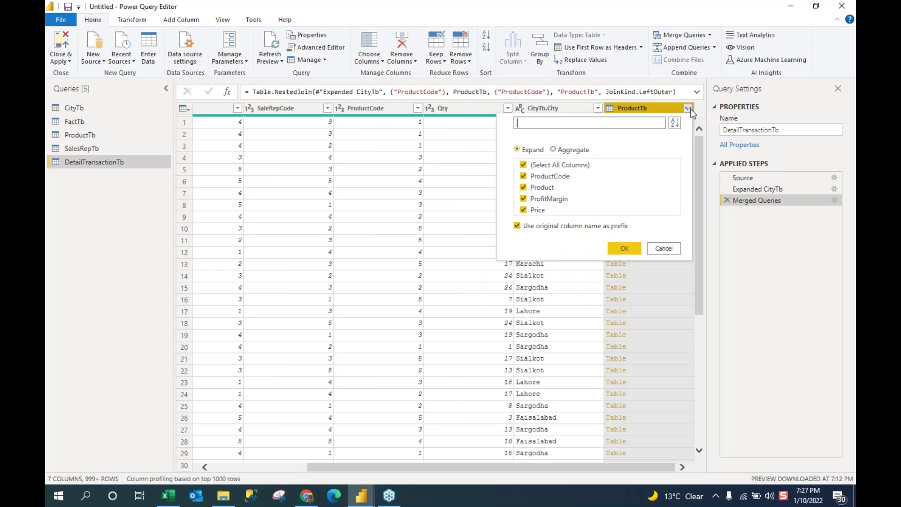
{"action": "left_click", "coordinate": [524, 177]}
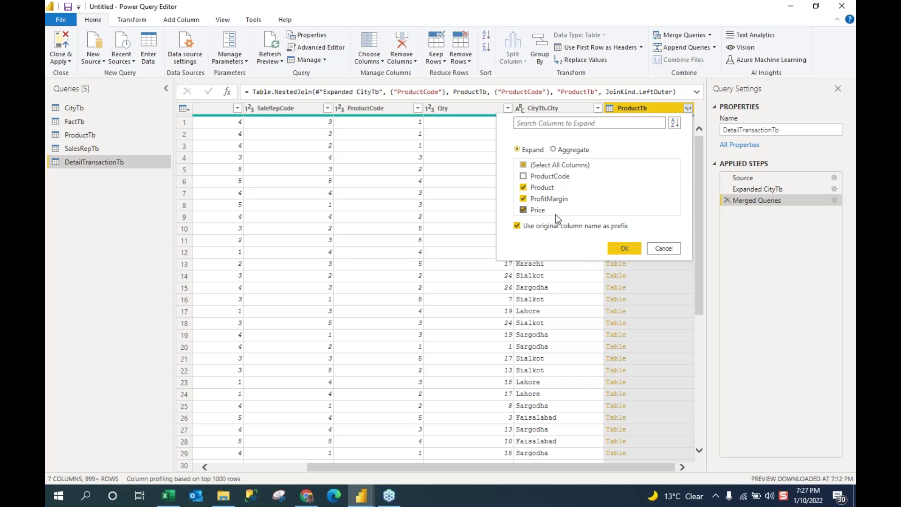
{"action": "left_click", "coordinate": [624, 248]}
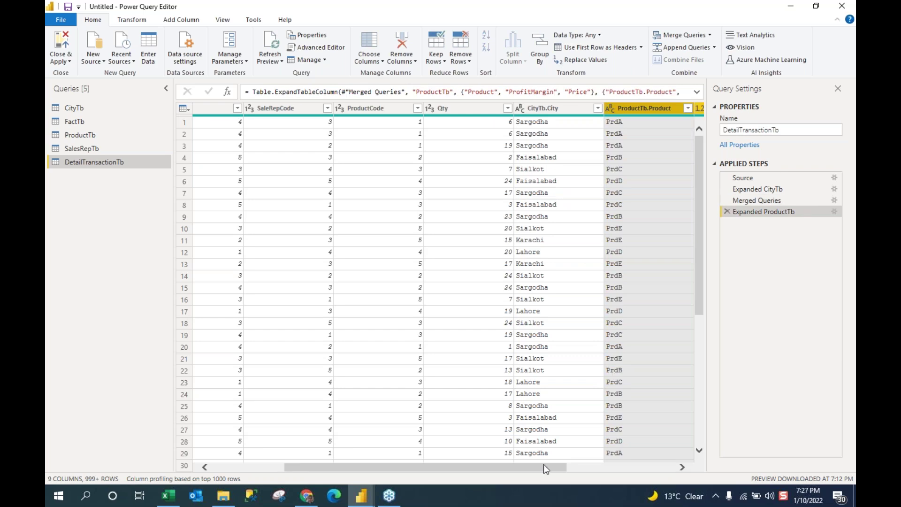
{"action": "left_click_drag", "start_coordinate": [544, 469], "coordinate": [636, 468]}
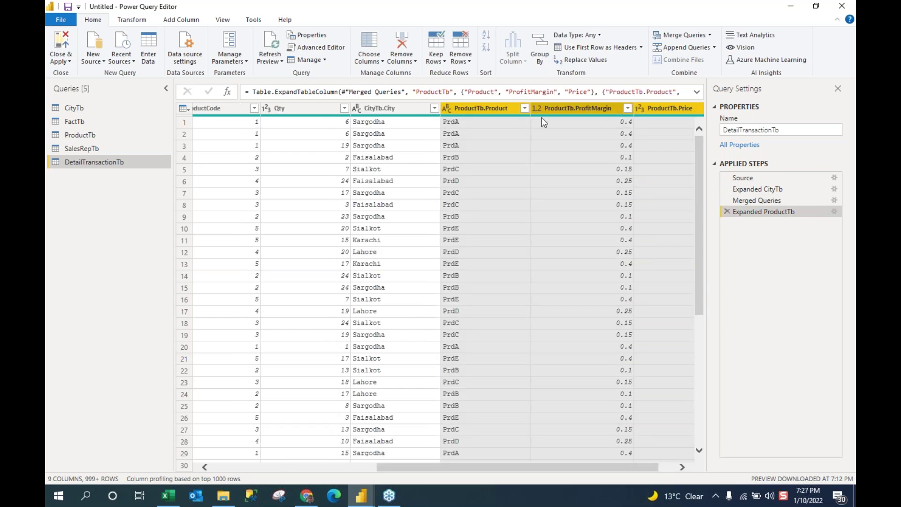
{"action": "mouse_move", "coordinate": [535, 469]}
{"action": "left_mouse_down"}
{"action": "mouse_move", "coordinate": [652, 460]}
{"action": "mouse_move", "coordinate": [526, 468]}
{"action": "left_mouse_up"}
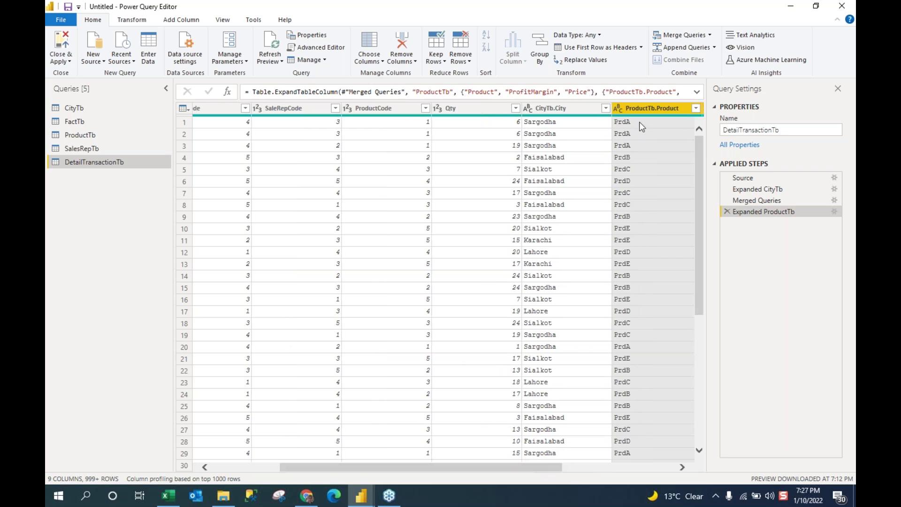
Merge SalesRepTb into DetailTransactionTb, matching on SaleRepCode with a Left Outer join.
{"action": "left_click", "coordinate": [682, 37]}
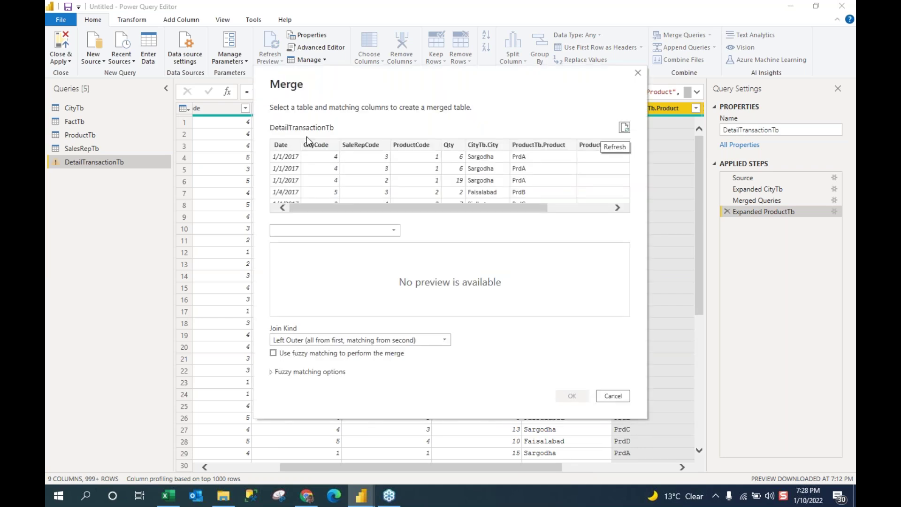
{"action": "left_click", "coordinate": [394, 229]}
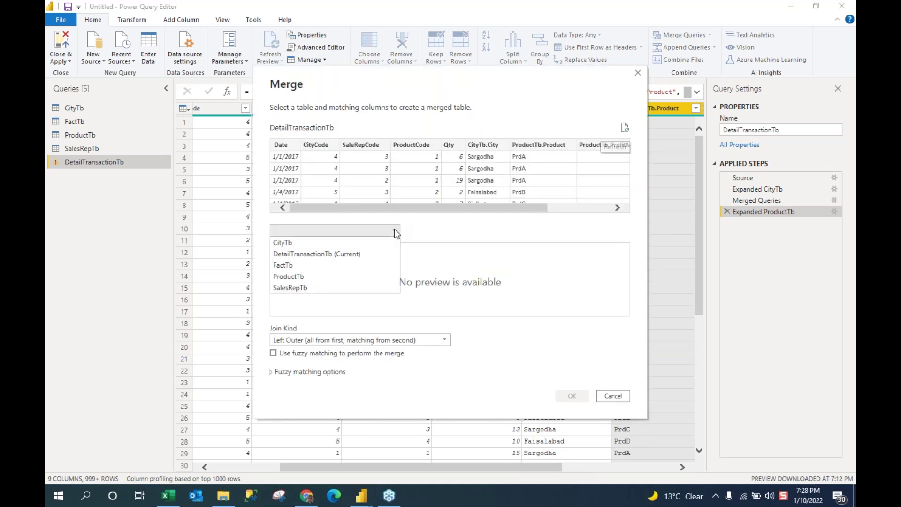
{"action": "left_click", "coordinate": [369, 287]}
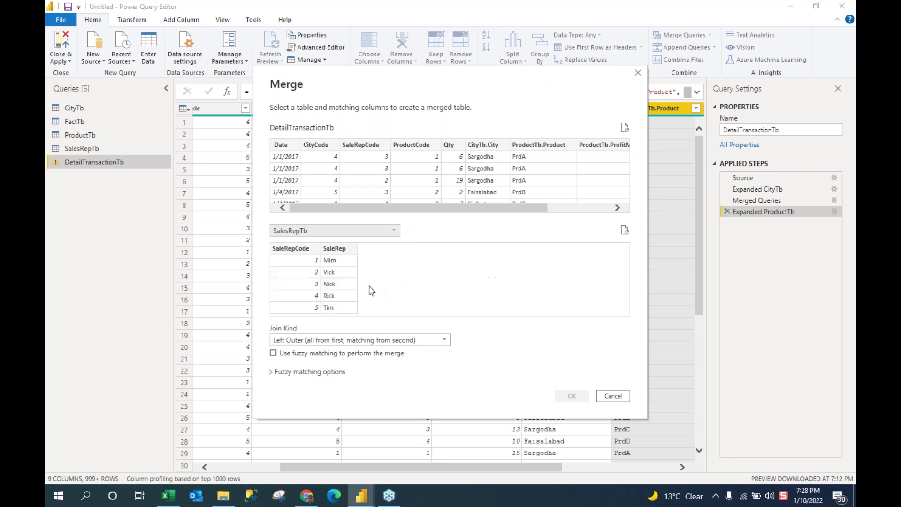
{"action": "left_click", "coordinate": [297, 249]}
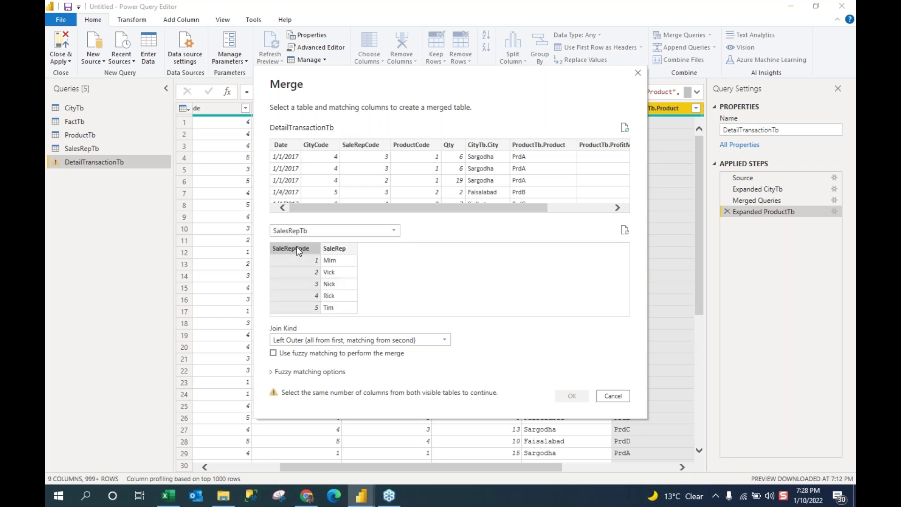
{"action": "left_click", "coordinate": [362, 143]}
{"action": "left_click", "coordinate": [580, 398]}
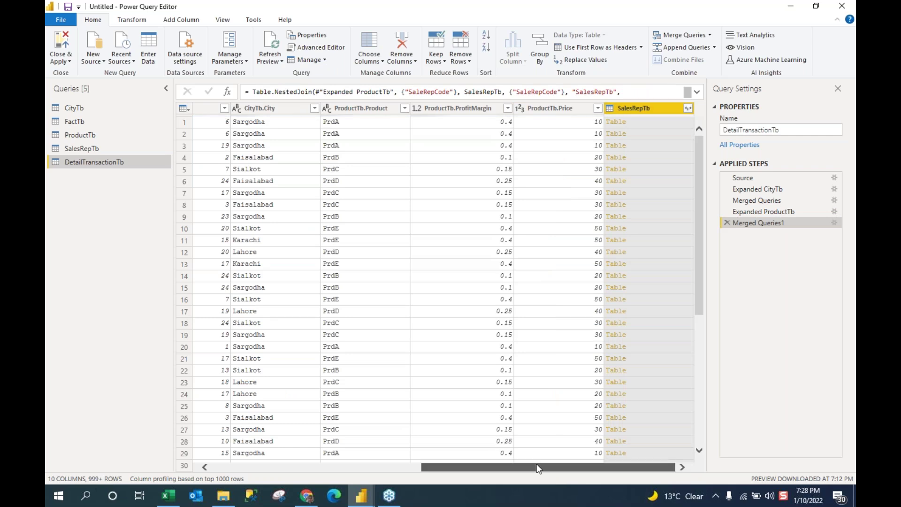
Expand the SalesRepTb column to include only SaleRep, keeping the original column name as prefix.
{"action": "left_click", "coordinate": [688, 109]}
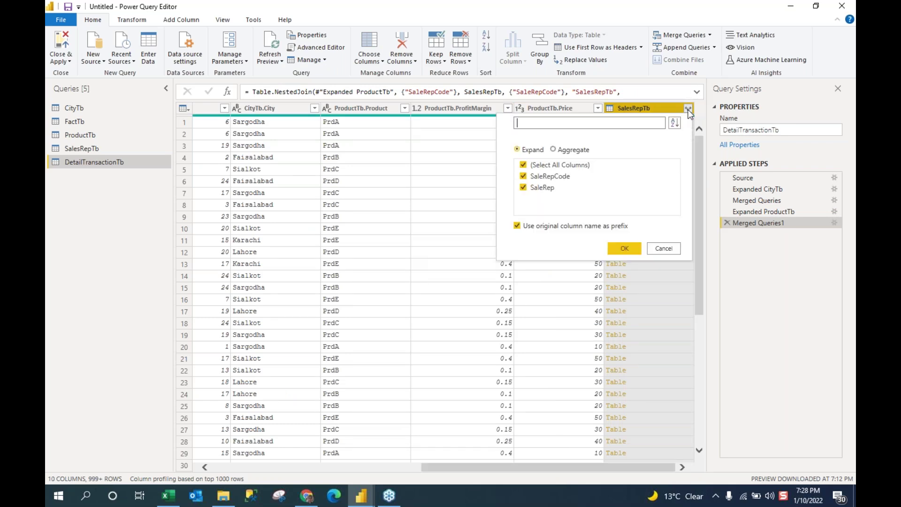
{"action": "left_click", "coordinate": [523, 177]}
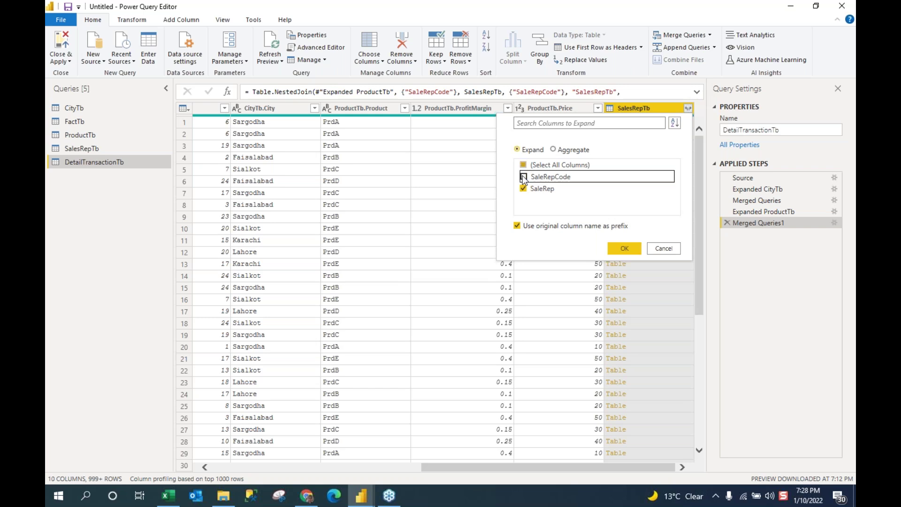
{"action": "left_click", "coordinate": [626, 249]}
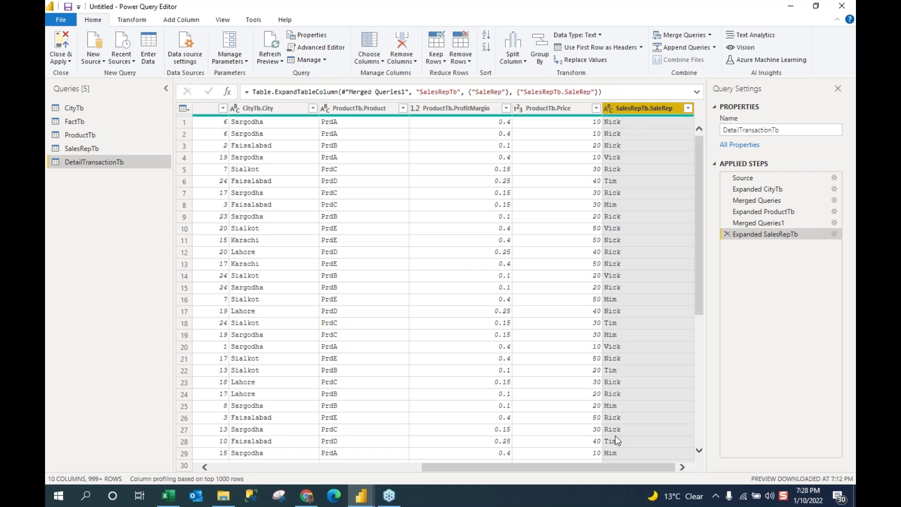
Rename the SalesRepTb.SaleRep column as SalesRep and the ProductTb.Price column as Price.
{"action": "double_click", "coordinate": [647, 108]}
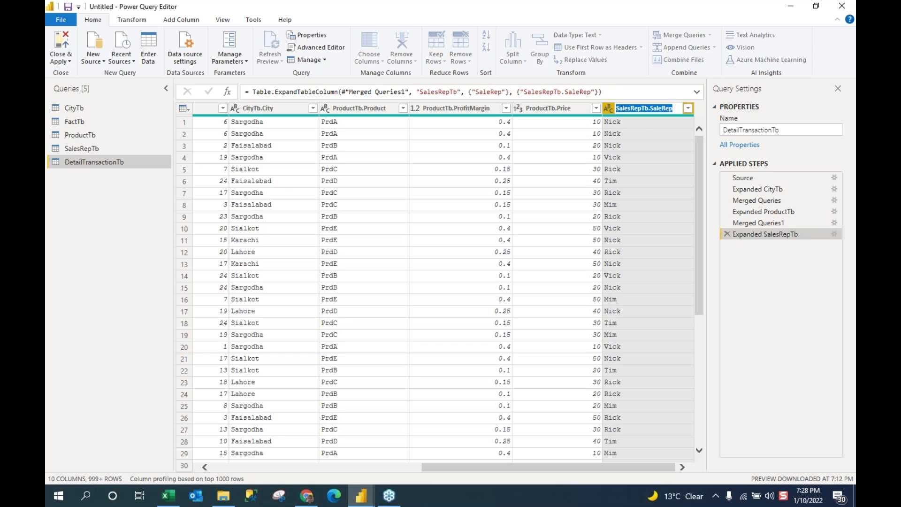
{"action": "type", "text": "SalesRep"}
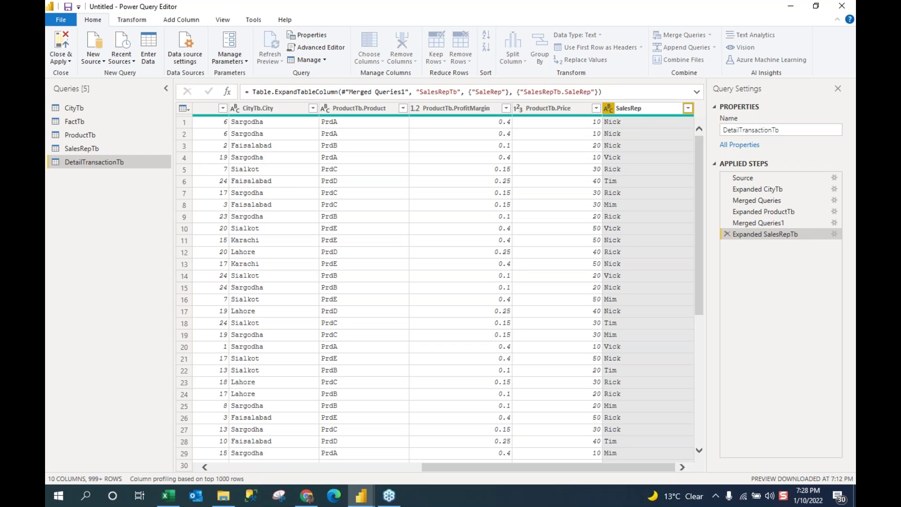
{"action": "key", "text": "Return"}
{"action": "double_click", "coordinate": [549, 108]}
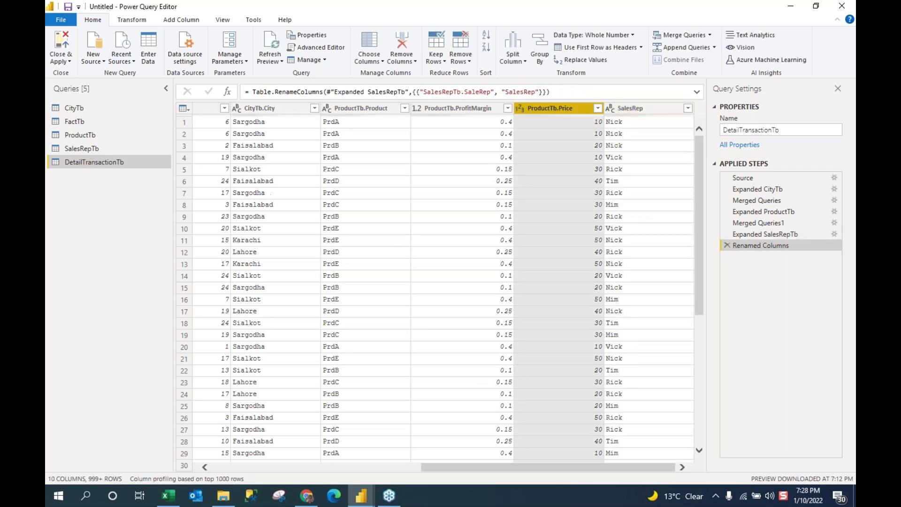
{"action": "type", "text": "Price"}
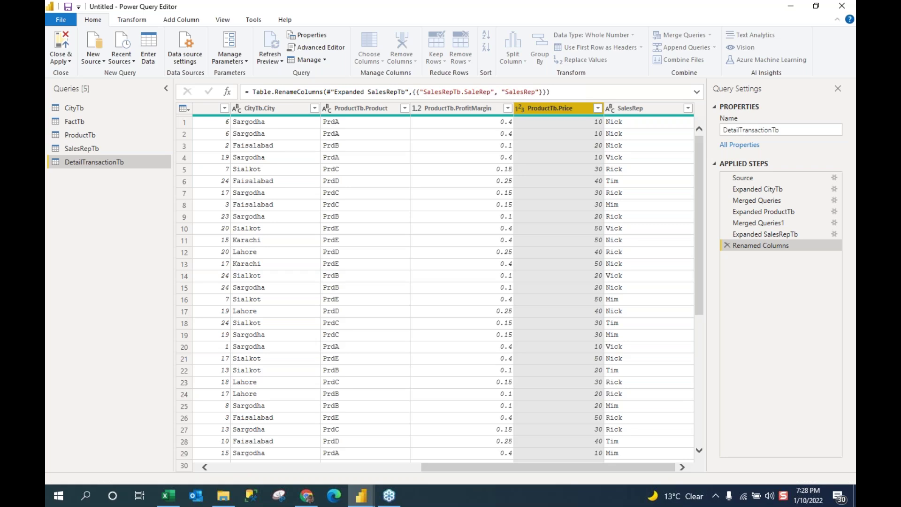
{"action": "key", "text": "Return"}
Rename the ProductTb.ProfitMargin column as ProfitMargin and the ProductTb.Product column as Prodcut.
{"action": "double_click", "coordinate": [462, 108]}
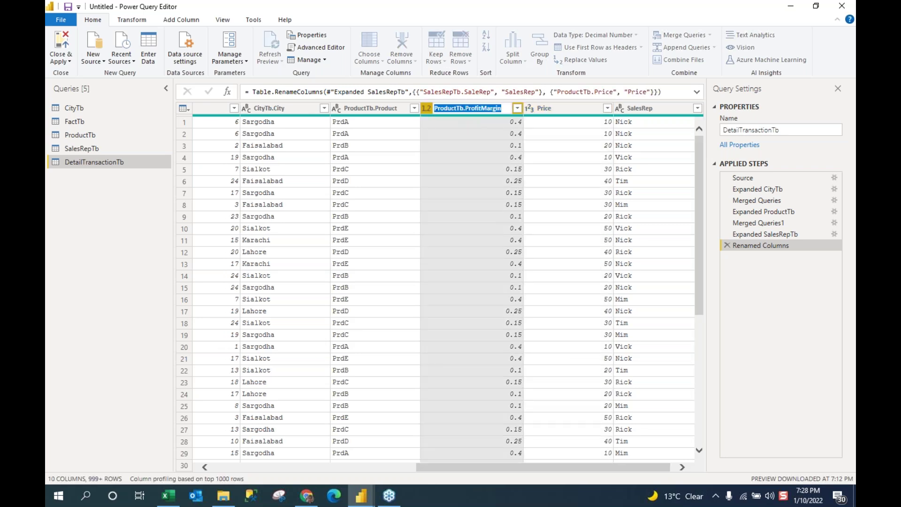
{"action": "type", "text": "Profit"}
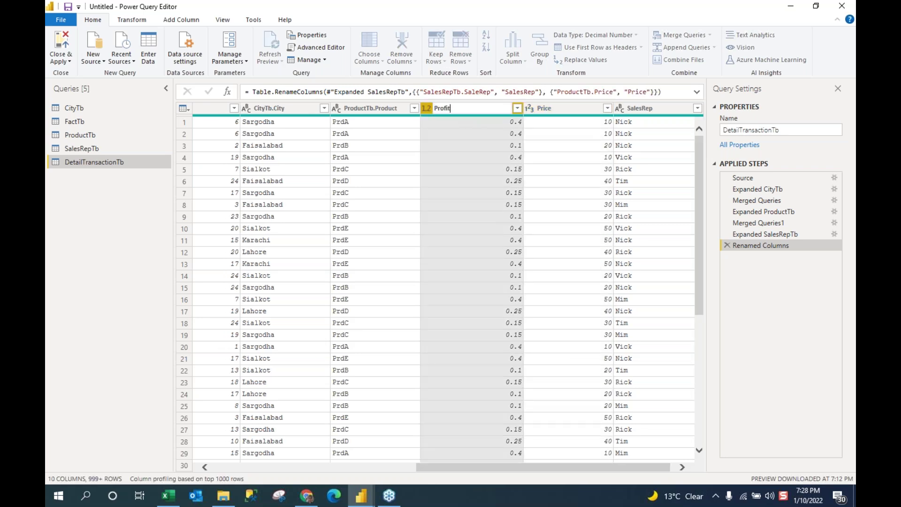
{"action": "type", "text": "Margin"}
{"action": "key", "text": "Return"}
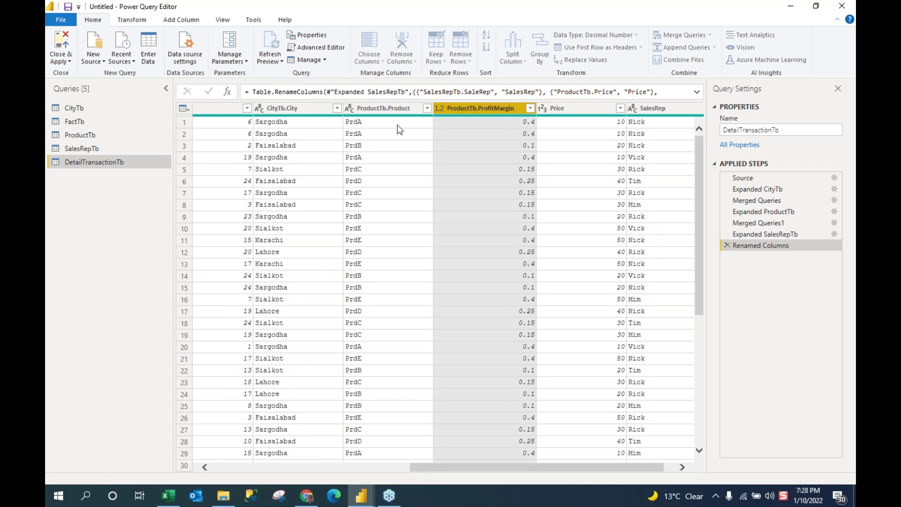
{"action": "double_click", "coordinate": [379, 108]}
{"action": "type", "text": "Pr"}
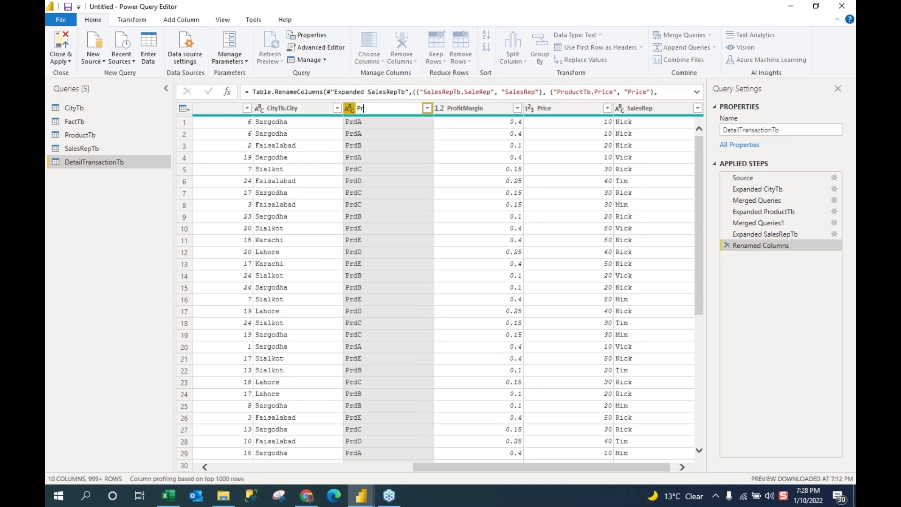
{"action": "type", "text": "odycut"}
{"action": "key", "text": "Return"}
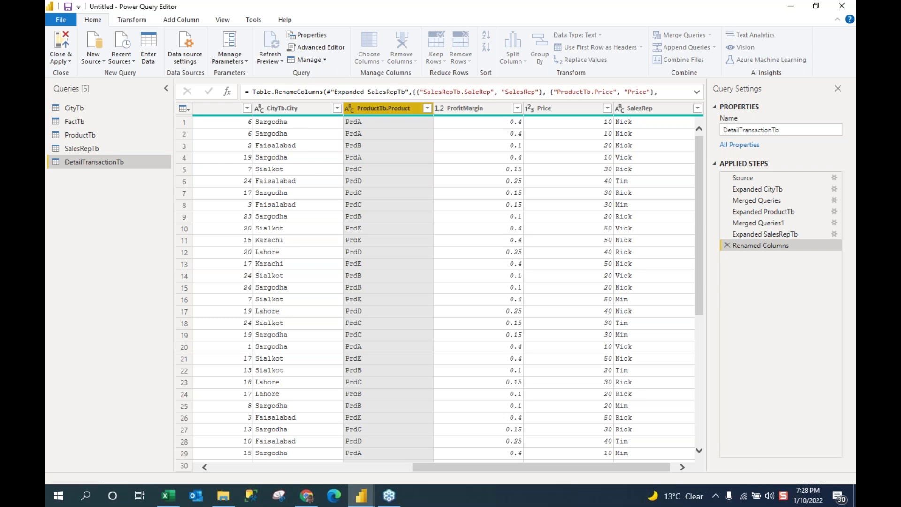
Rename the CityTb.City column as City.
{"action": "left_click", "coordinate": [286, 109], "text": "ctrl"}
{"action": "double_click", "coordinate": [286, 109]}
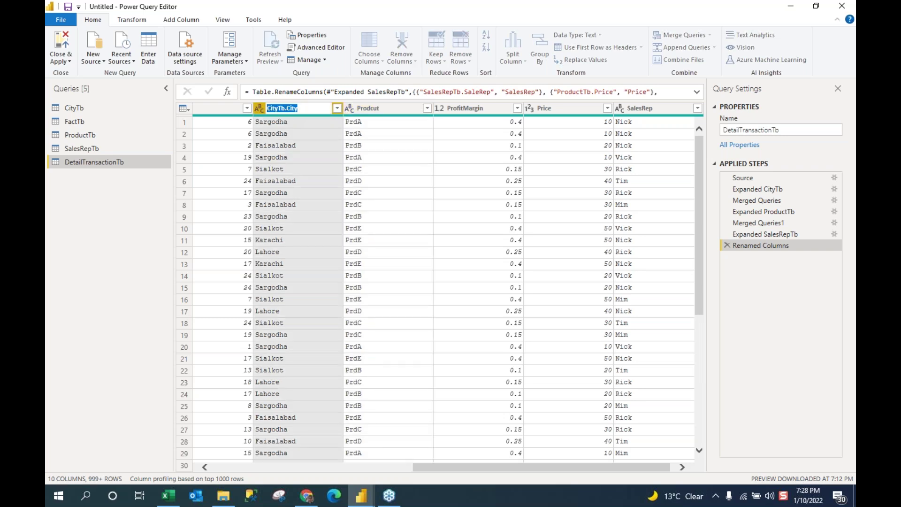
{"action": "type", "text": "City"}
{"action": "key", "text": "Return"}
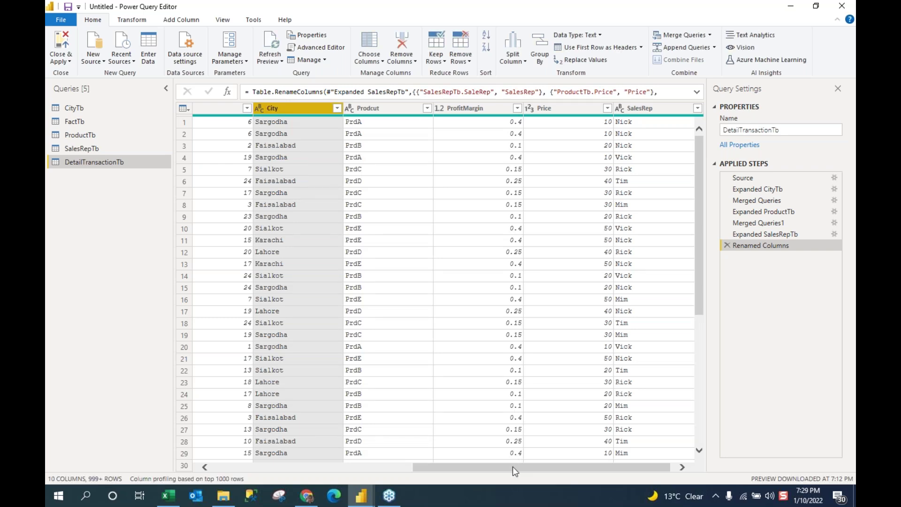
Remove the CityCode, SaleRepCode and ProductCode columns from DetailTransactionTb.
{"action": "left_click_drag", "start_coordinate": [512, 466], "coordinate": [331, 413]}
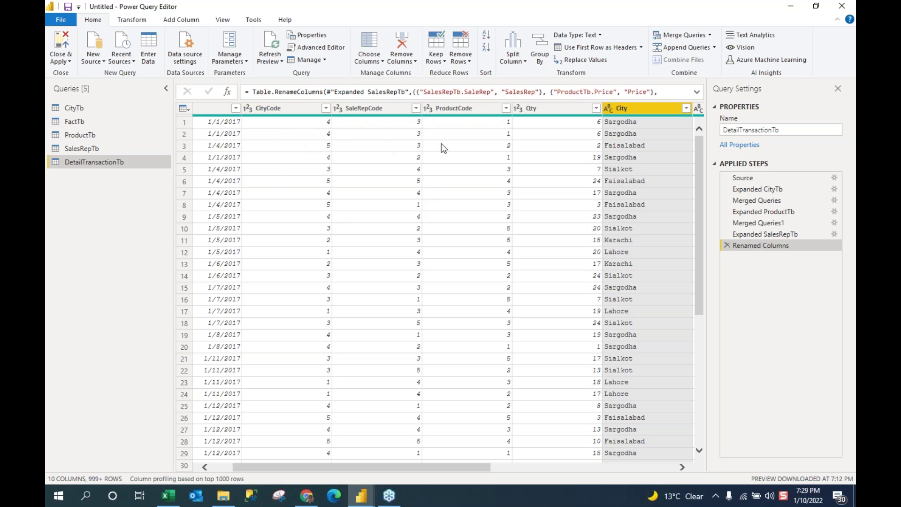
{"action": "left_click", "coordinate": [307, 111]}
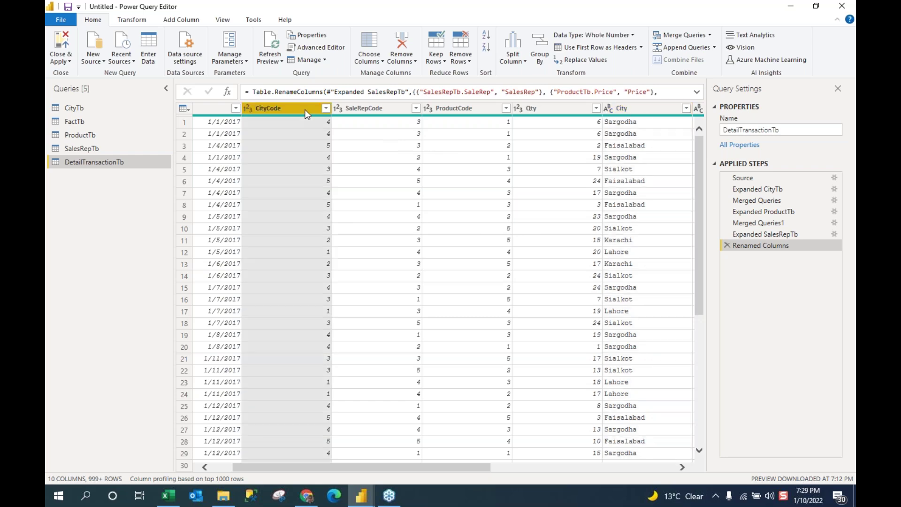
{"action": "left_click", "coordinate": [366, 107], "text": "ctrl"}
{"action": "left_click", "coordinate": [441, 109], "text": "ctrl"}
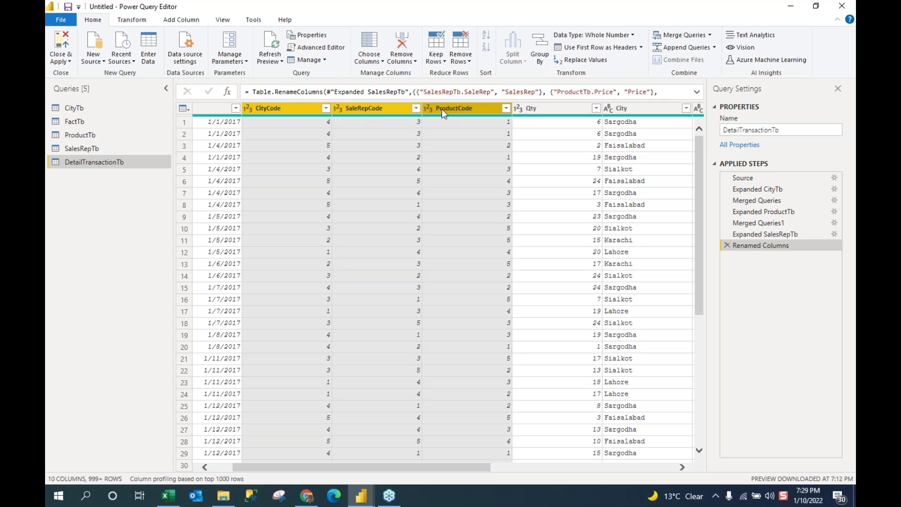
{"action": "right_click", "coordinate": [441, 109]}
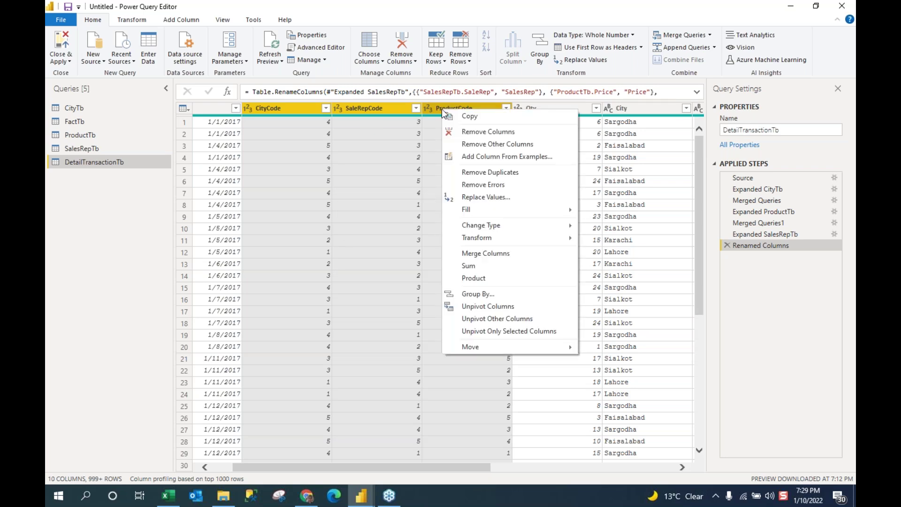
{"action": "left_click", "coordinate": [469, 133]}
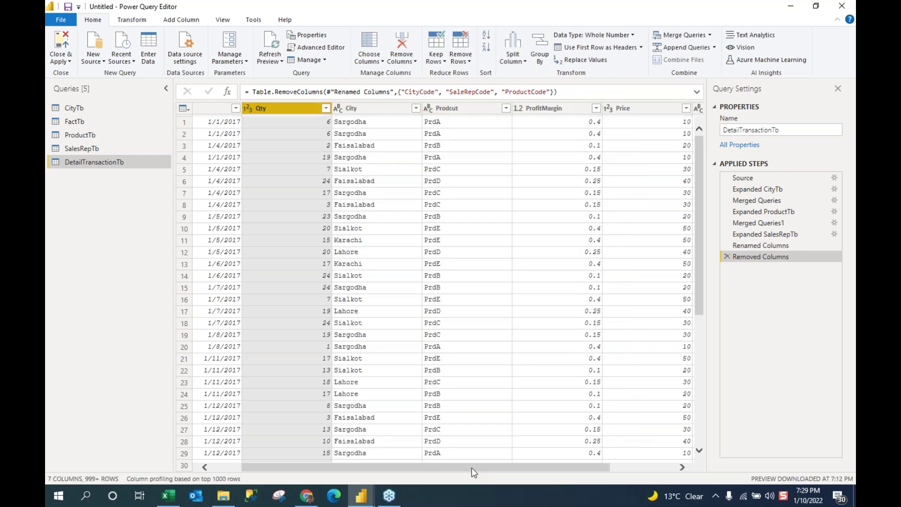
{"action": "left_click_drag", "start_coordinate": [472, 467], "coordinate": [323, 398]}
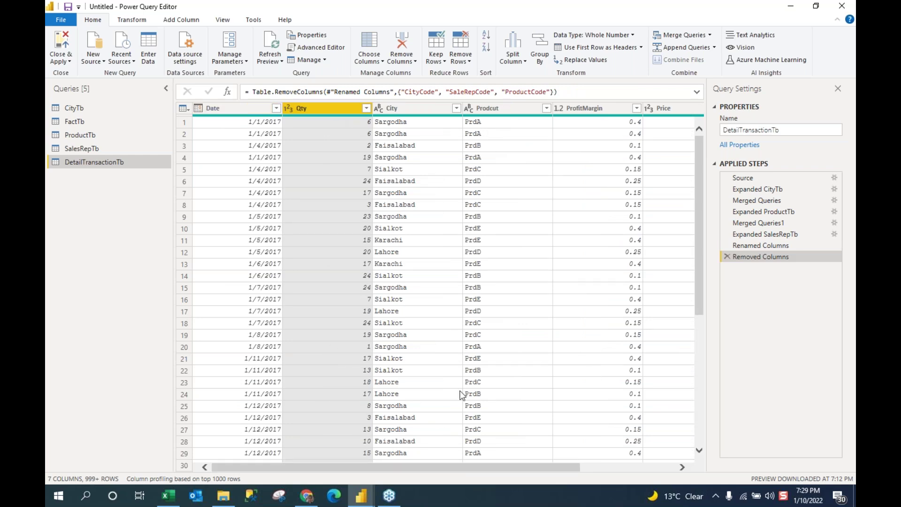
Apply the query changes and close the query editor, and narrow the existing table visual on the report page.
{"action": "left_click_drag", "start_coordinate": [472, 466], "coordinate": [633, 473]}
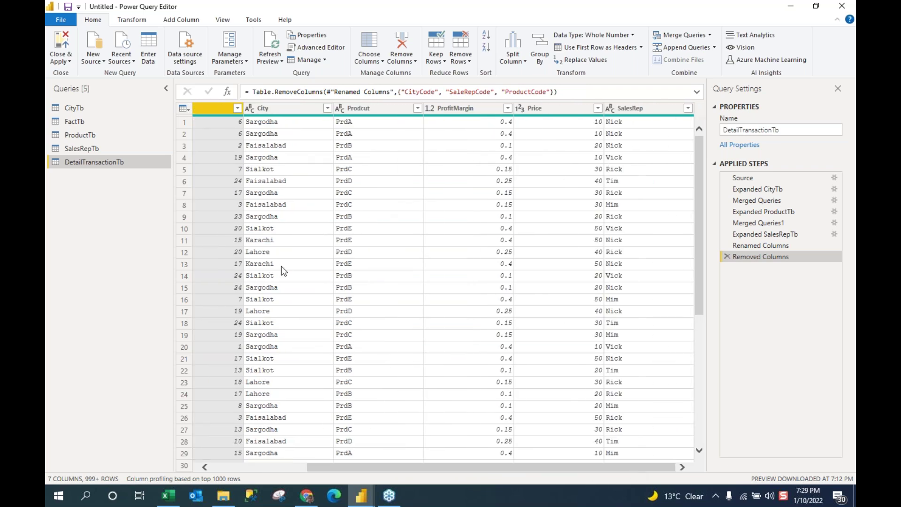
{"action": "left_click", "coordinate": [65, 65]}
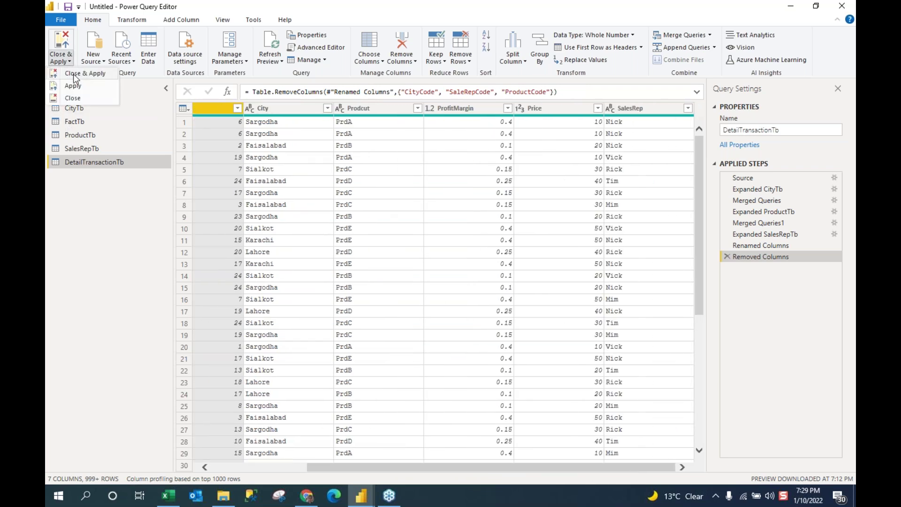
{"action": "left_click", "coordinate": [74, 76]}
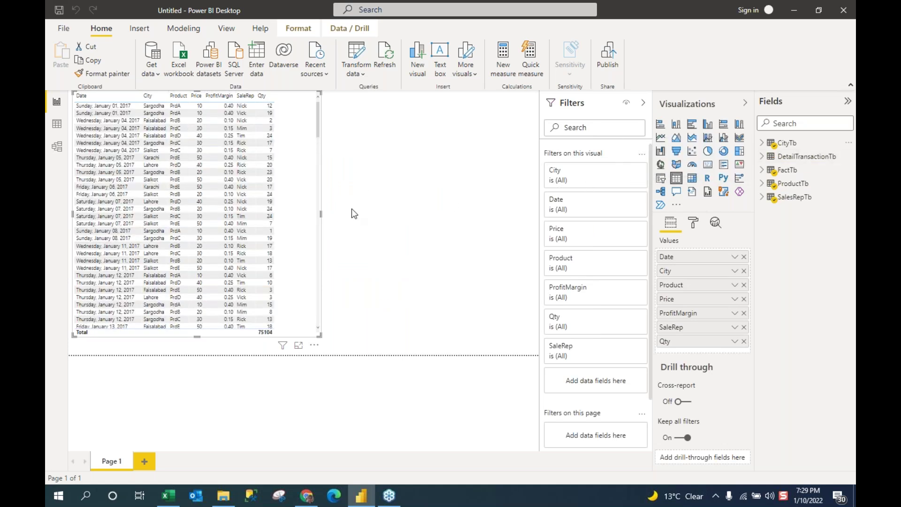
{"action": "left_click_drag", "start_coordinate": [321, 214], "coordinate": [292, 215]}
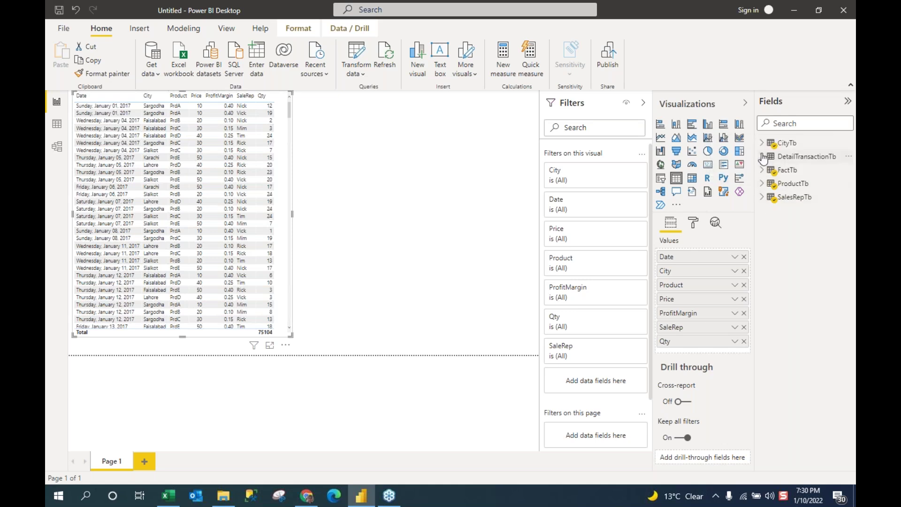
Insert an empty table visual beside the existing table and expand the DetailTransactionTb field list.
{"action": "left_click", "coordinate": [763, 158]}
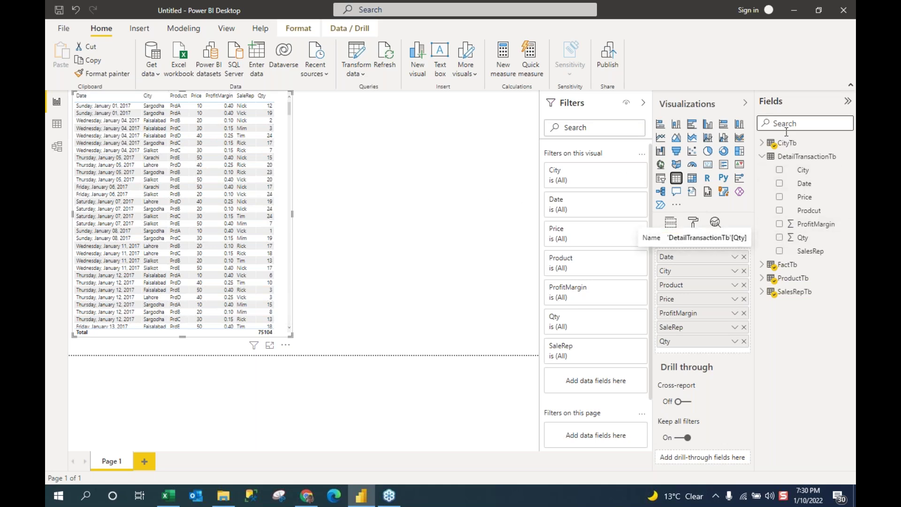
{"action": "left_click", "coordinate": [780, 184]}
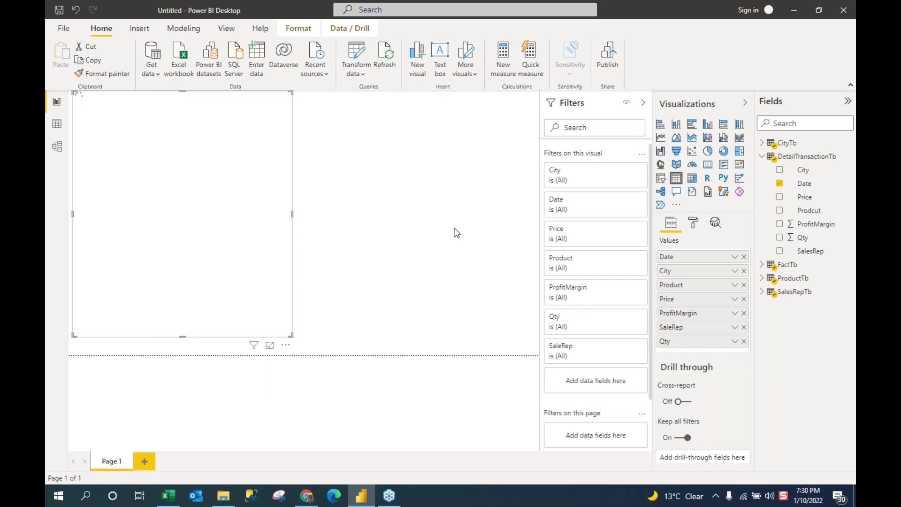
{"action": "left_click", "coordinate": [456, 233]}
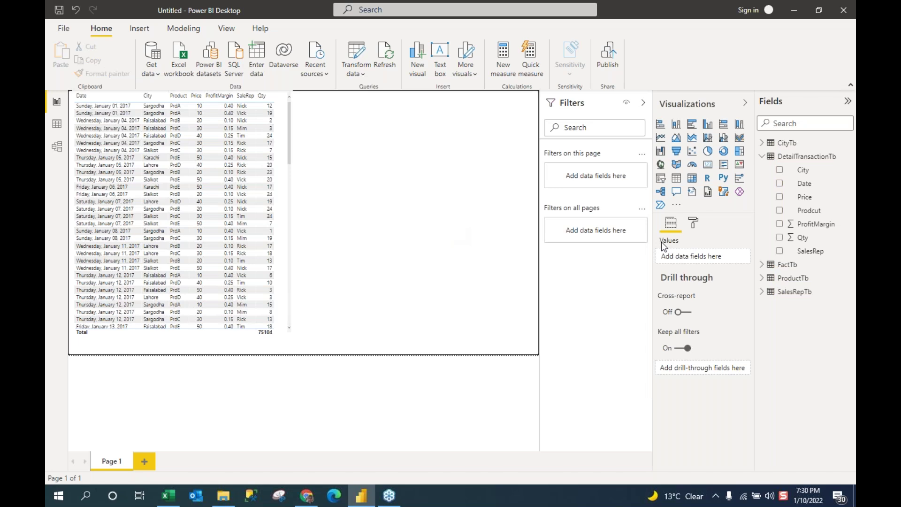
{"action": "left_click", "coordinate": [676, 191]}
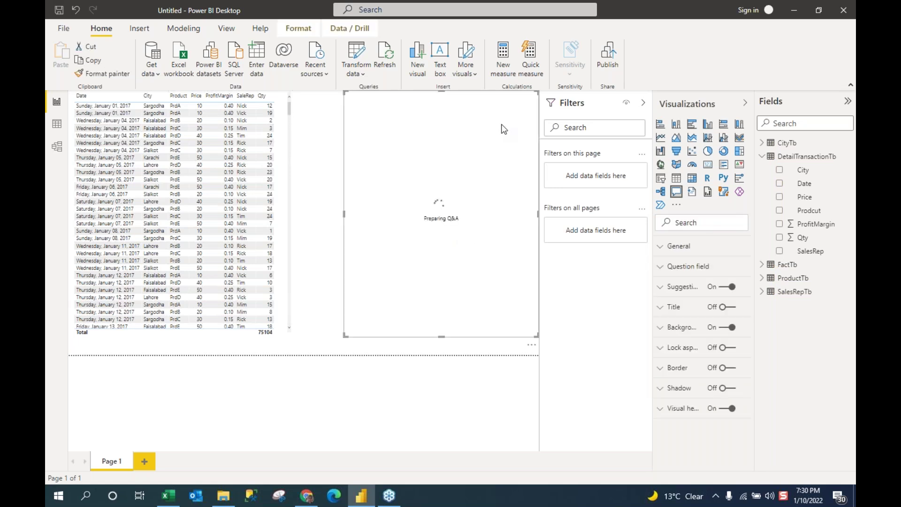
{"action": "key", "text": "Delete"}
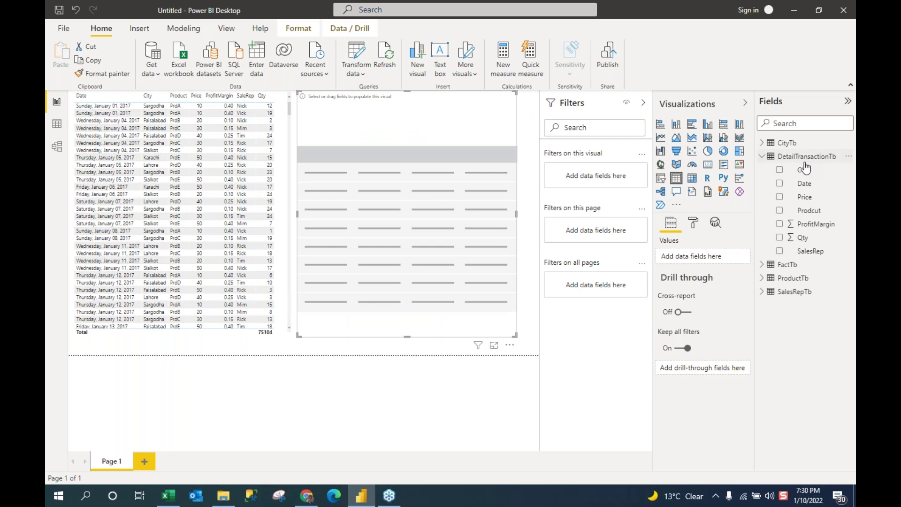
Fill the new table visual with Date, City, Prodcut, Price, ProfitMargin, SalesRep and Qty from DetailTransactionTb.
{"action": "left_click", "coordinate": [780, 184]}
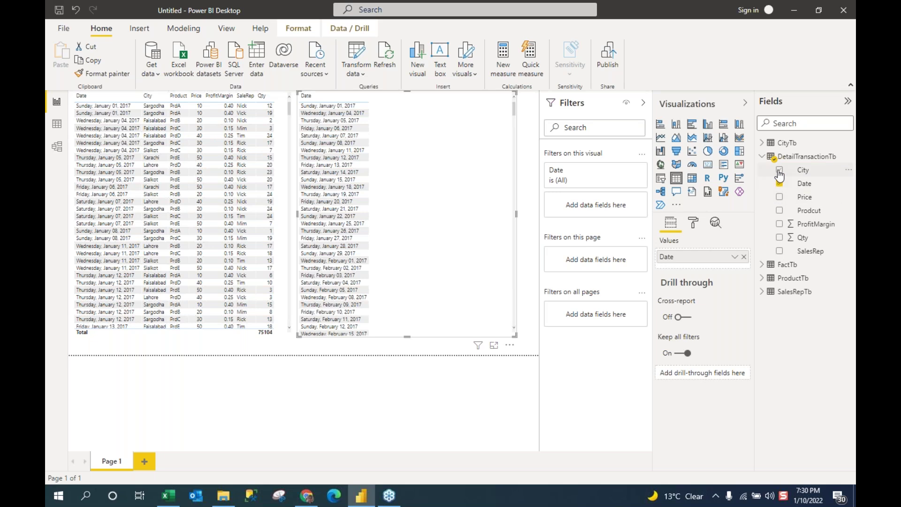
{"action": "left_click", "coordinate": [780, 212]}
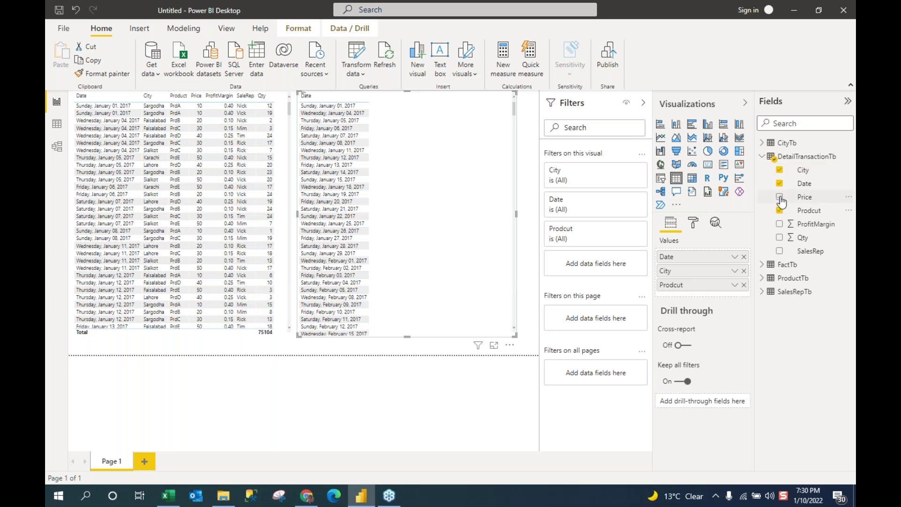
{"action": "left_click", "coordinate": [780, 198]}
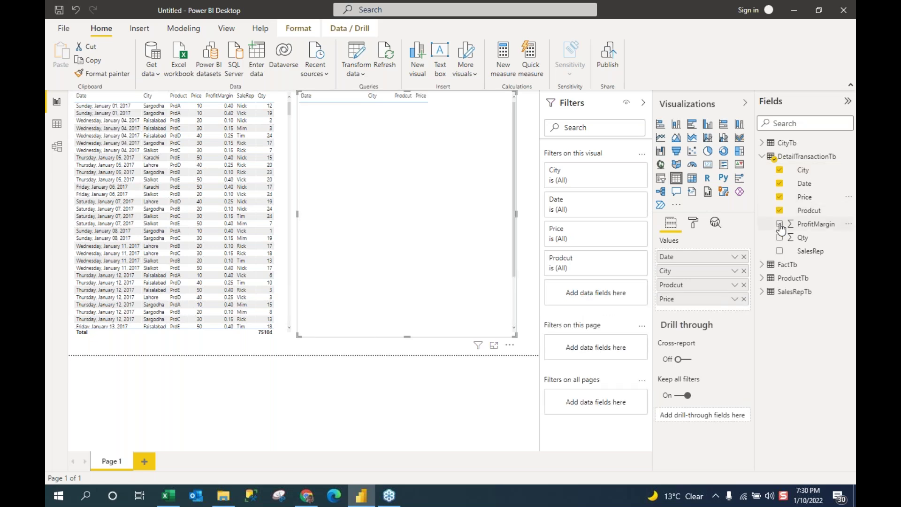
{"action": "left_click", "coordinate": [780, 225]}
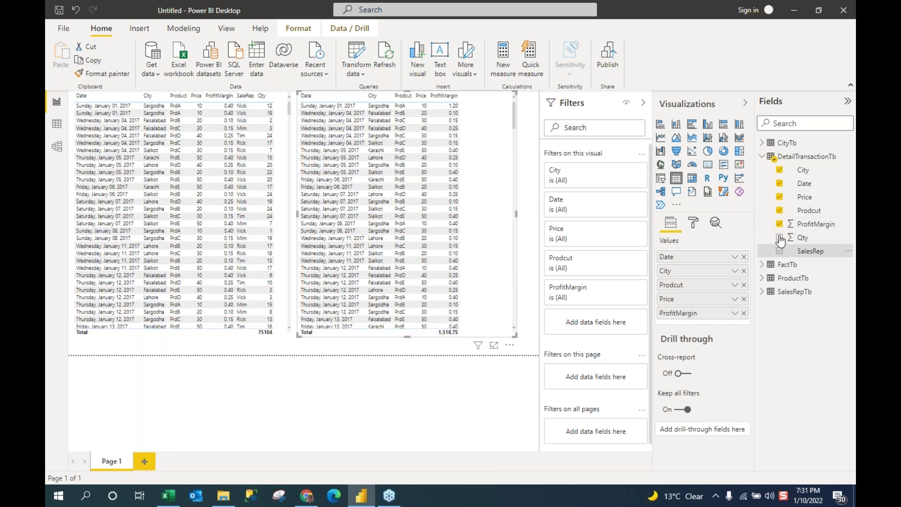
{"action": "left_click", "coordinate": [780, 238]}
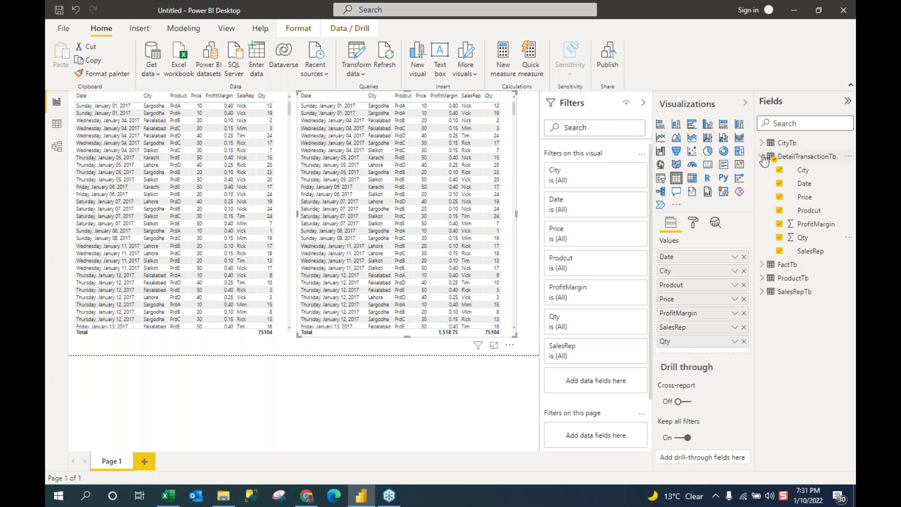
{"action": "left_click", "coordinate": [763, 158]}
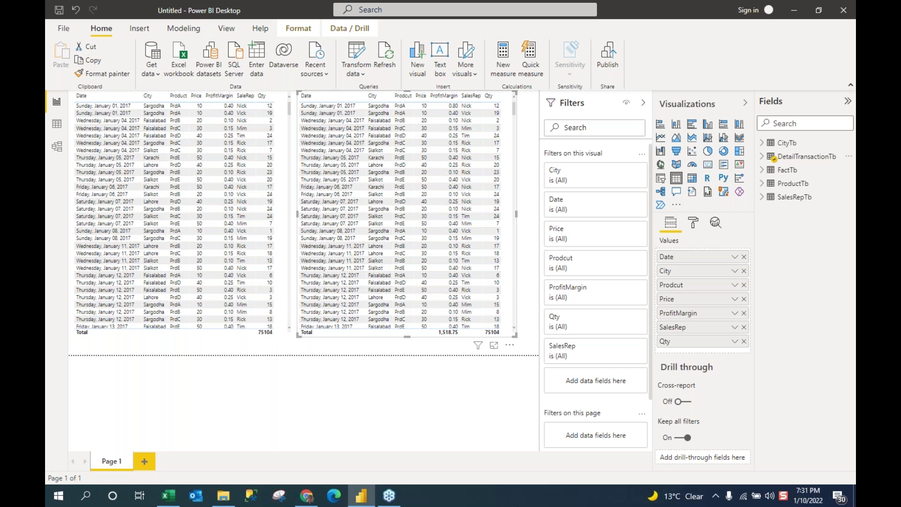
{"action": "left_click", "coordinate": [366, 501]}
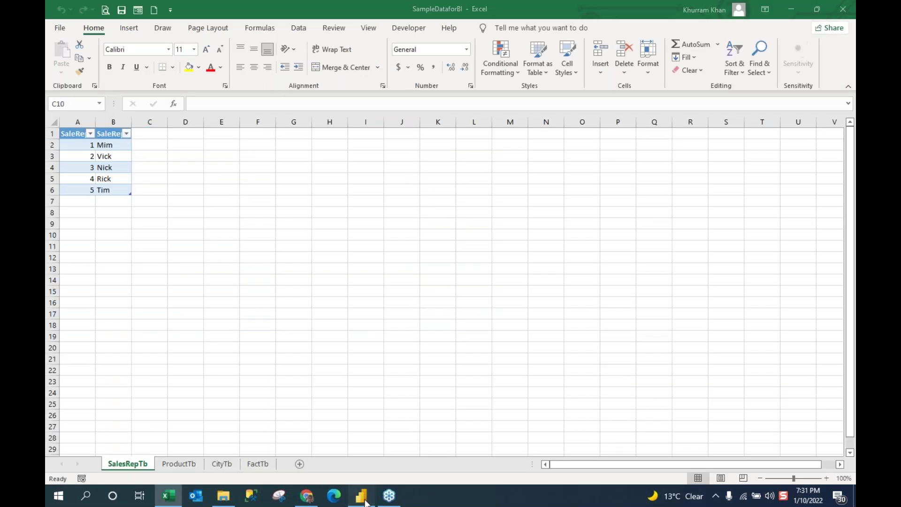
{"action": "left_click", "coordinate": [366, 502]}
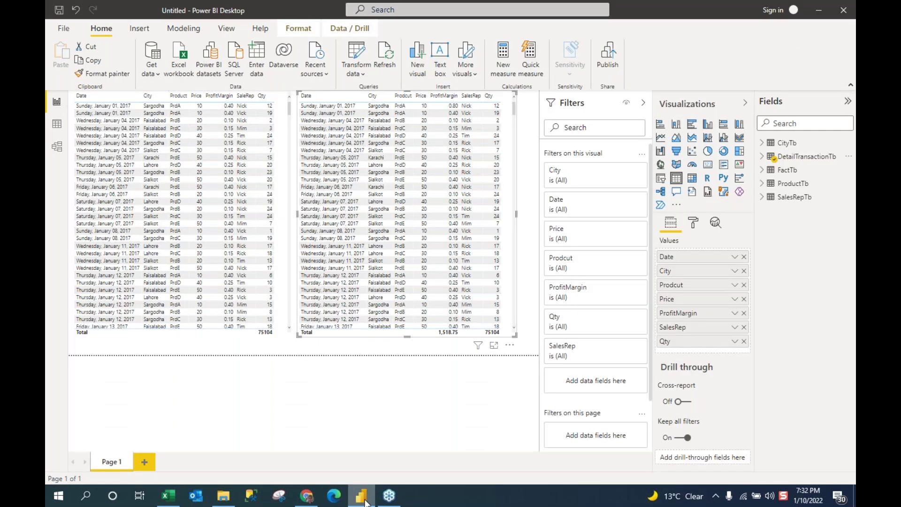
{"action": "left_click", "coordinate": [173, 501]}
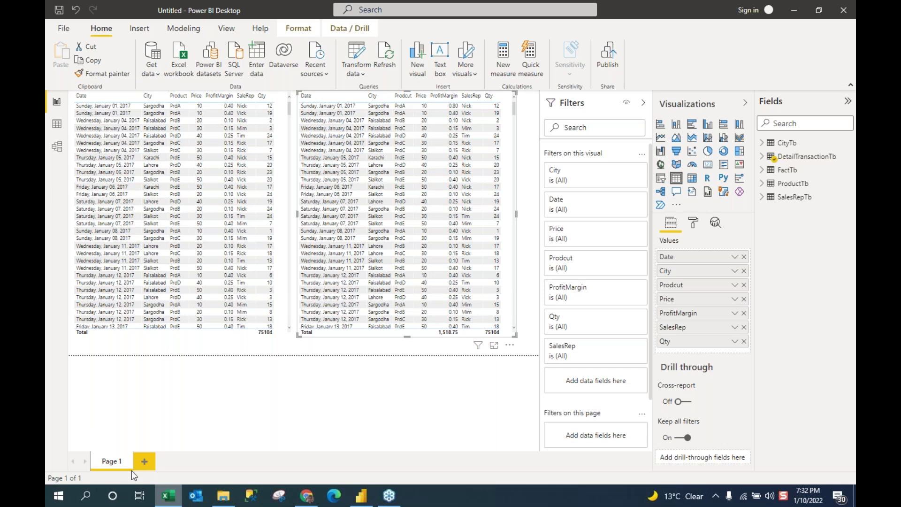
{"action": "key", "text": "alt+Tab"}
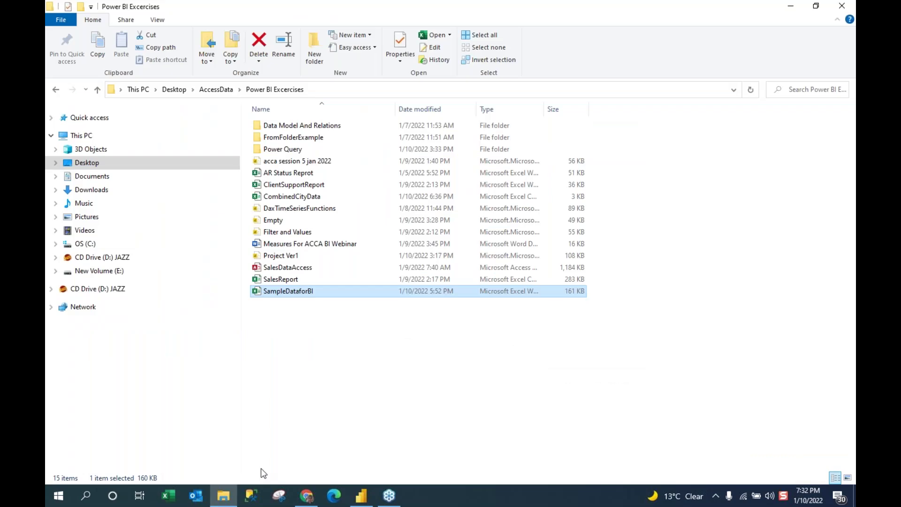
{"action": "left_click", "coordinate": [362, 497]}
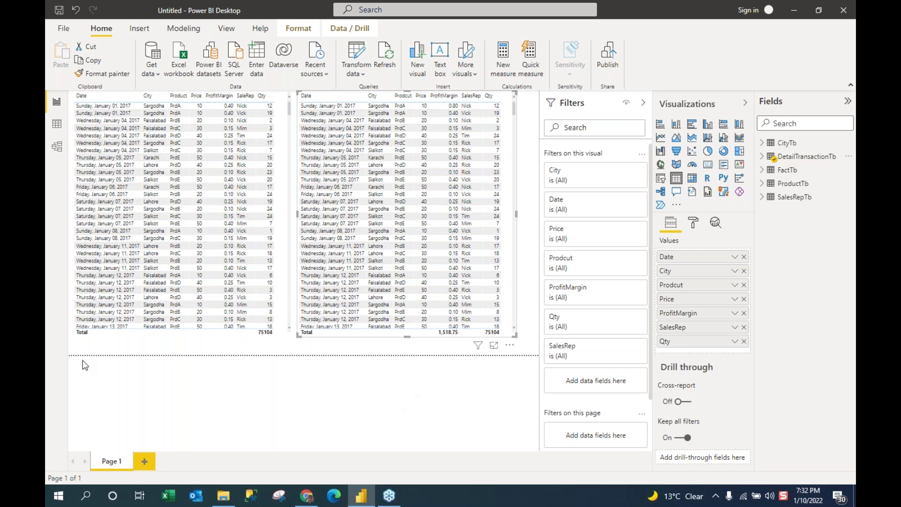
Examine how DetailTransactionTb is related to the lookup tables in the model diagram, and return to the report.
{"action": "left_click", "coordinate": [57, 147]}
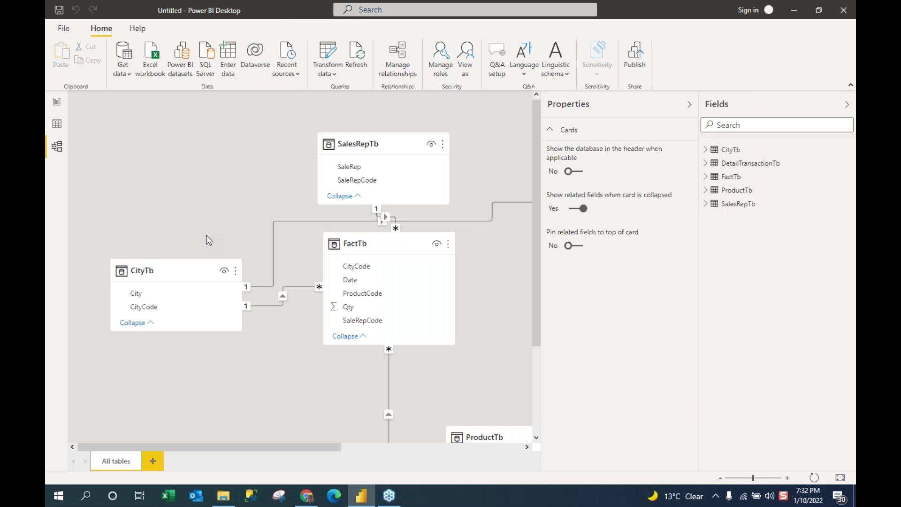
{"action": "left_click_drag", "start_coordinate": [231, 446], "coordinate": [411, 458]}
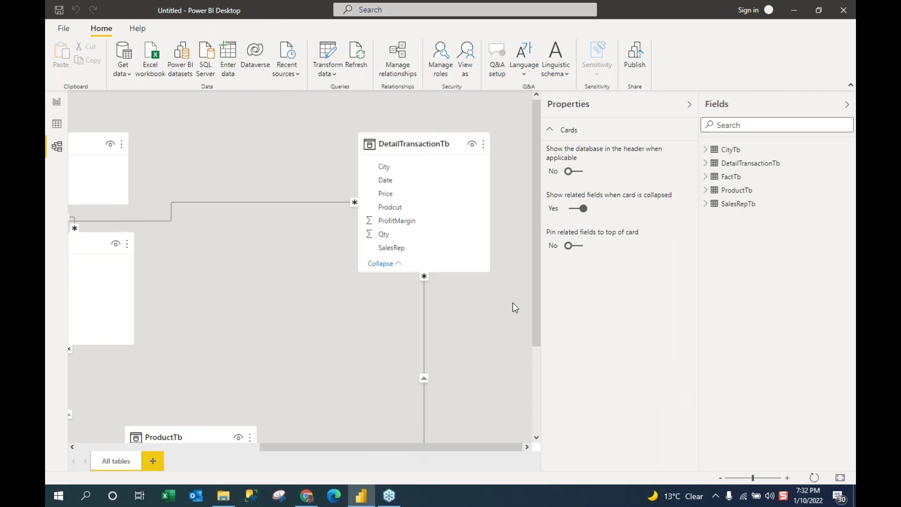
{"action": "left_click_drag", "start_coordinate": [537, 321], "coordinate": [539, 388]}
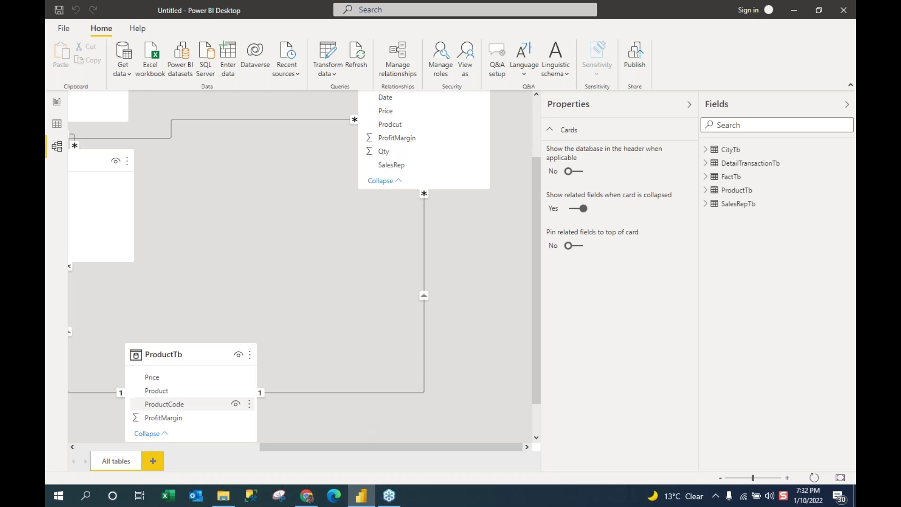
{"action": "left_click", "coordinate": [689, 104]}
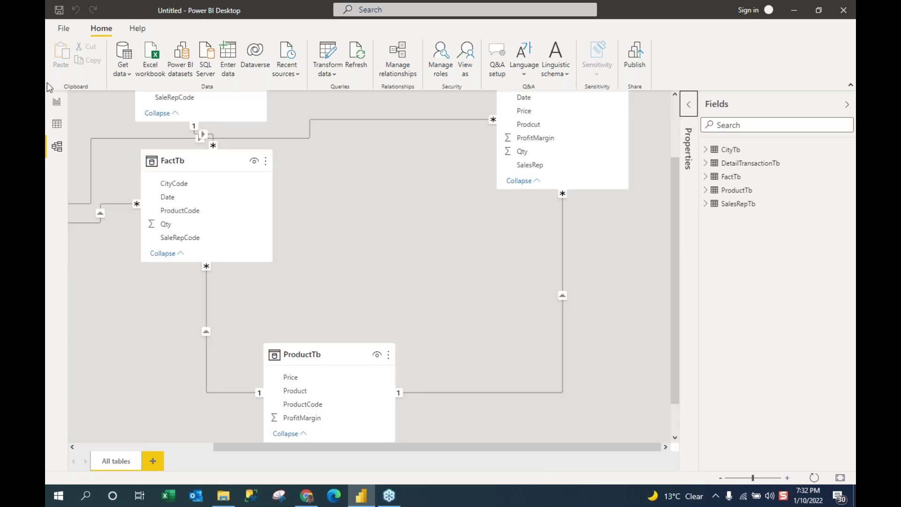
{"action": "left_click", "coordinate": [58, 102]}
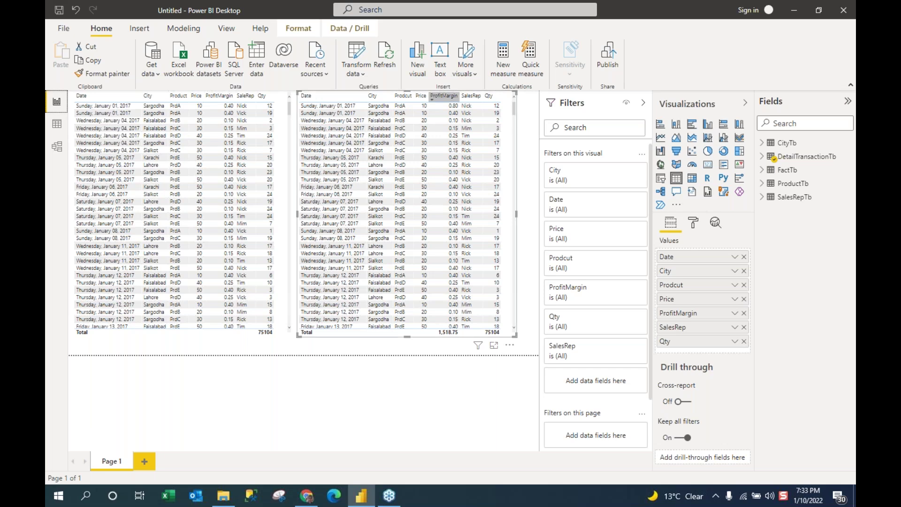
Switch to the SampleDataforBI workbook in Excel and change the city for CityCode 1 to Islamabad in CityTb.
{"action": "mouse_move", "coordinate": [228, 503]}
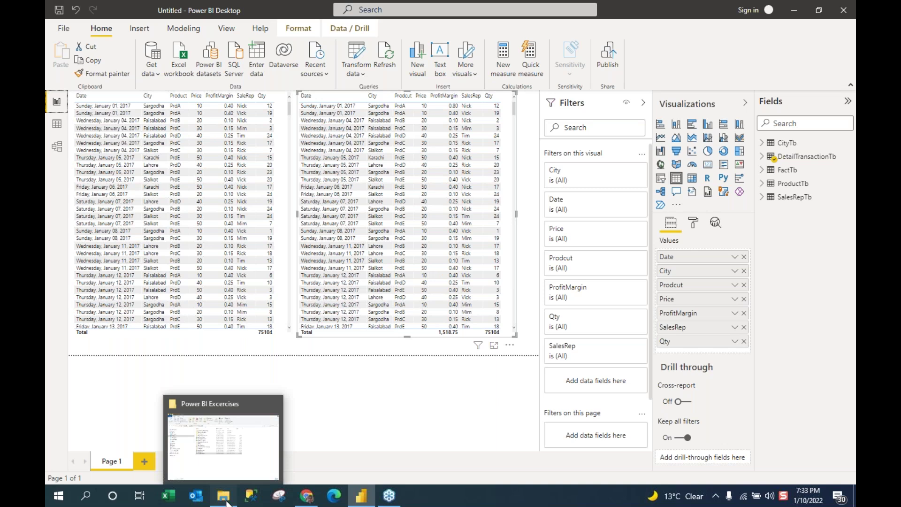
{"action": "left_click", "coordinate": [227, 501]}
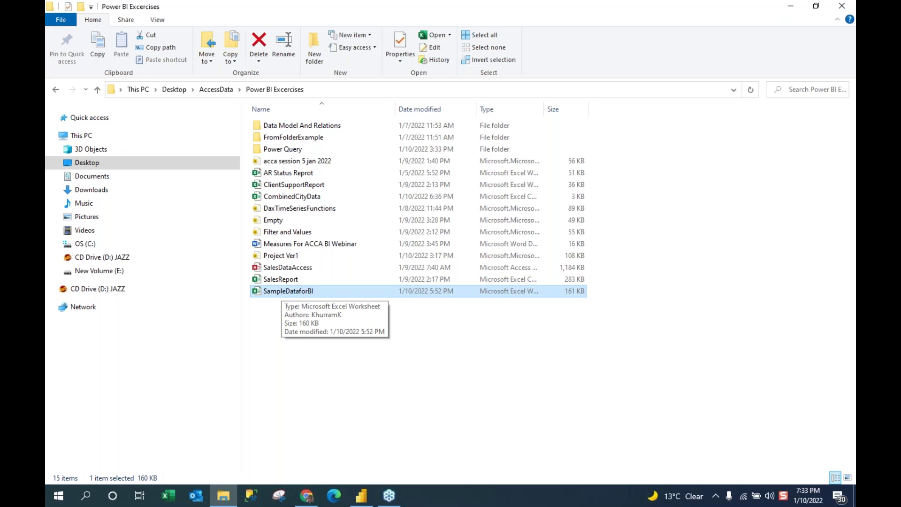
{"action": "key", "text": "Return"}
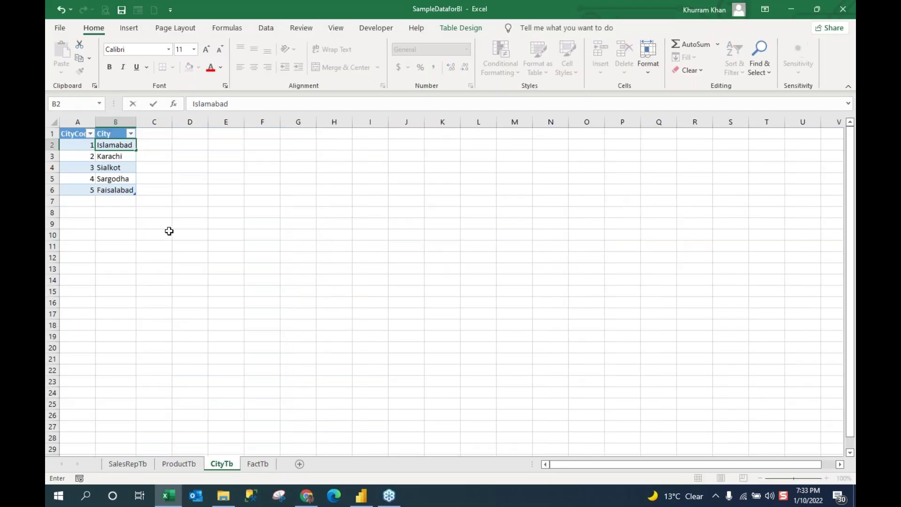
{"action": "left_click", "coordinate": [168, 232]}
{"action": "left_click", "coordinate": [157, 196]}
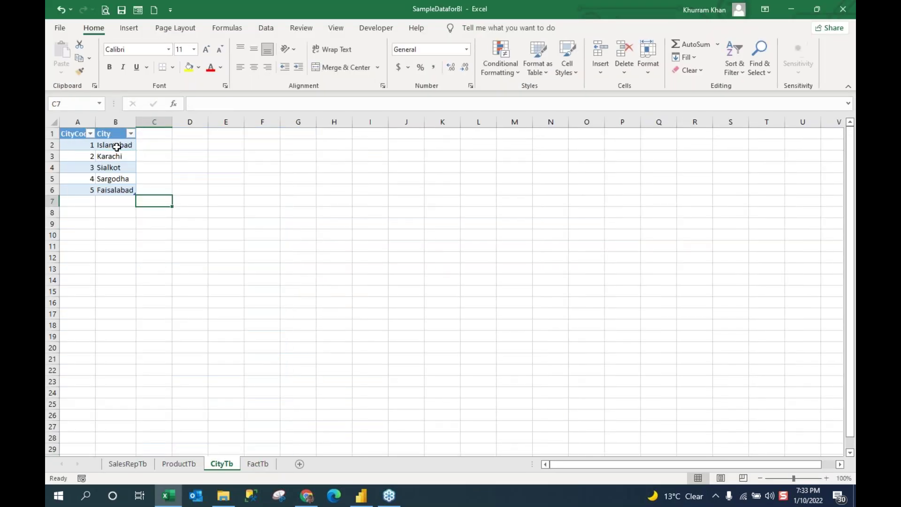
{"action": "left_click", "coordinate": [116, 146]}
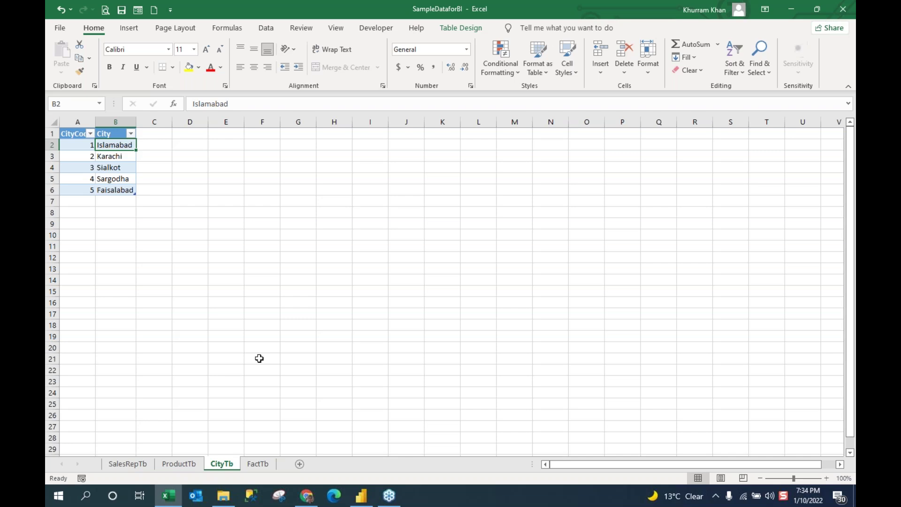
Switch back to Power BI and open the DetailTransactionTb query for editing.
{"action": "left_click", "coordinate": [364, 500]}
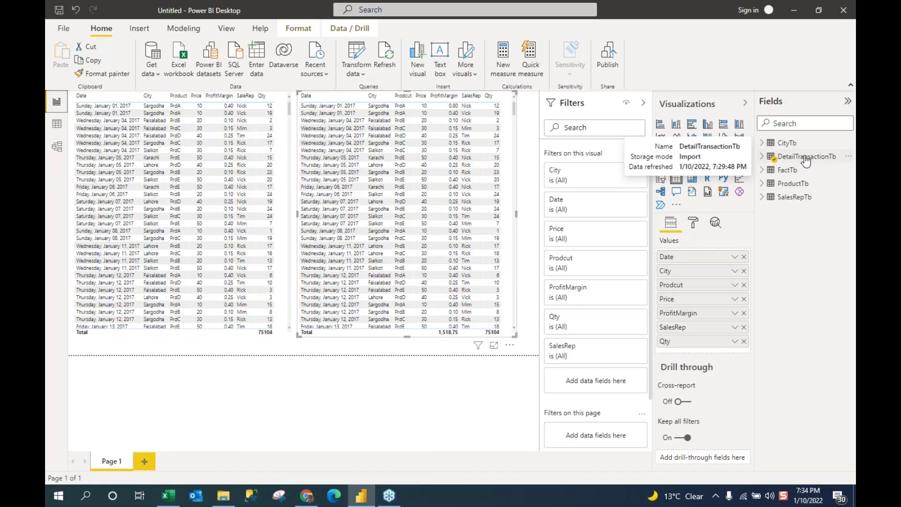
{"action": "right_click", "coordinate": [807, 160]}
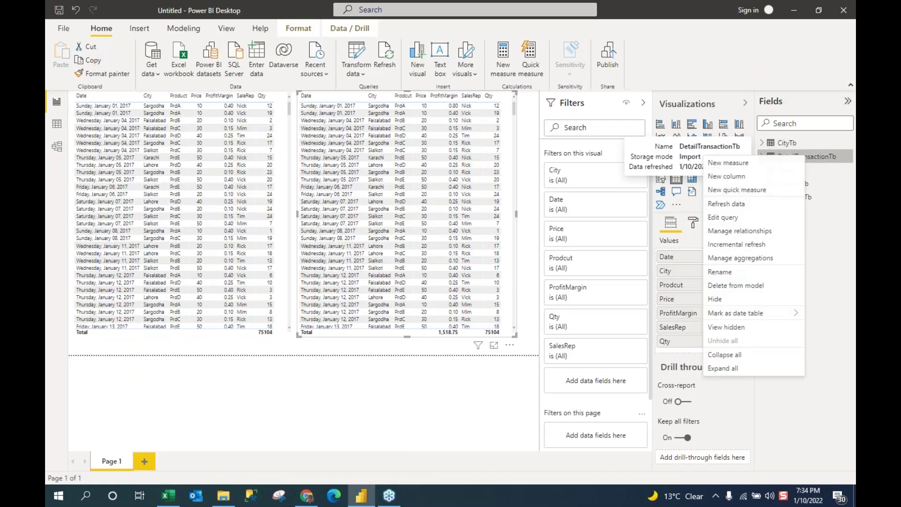
{"action": "left_click", "coordinate": [742, 223]}
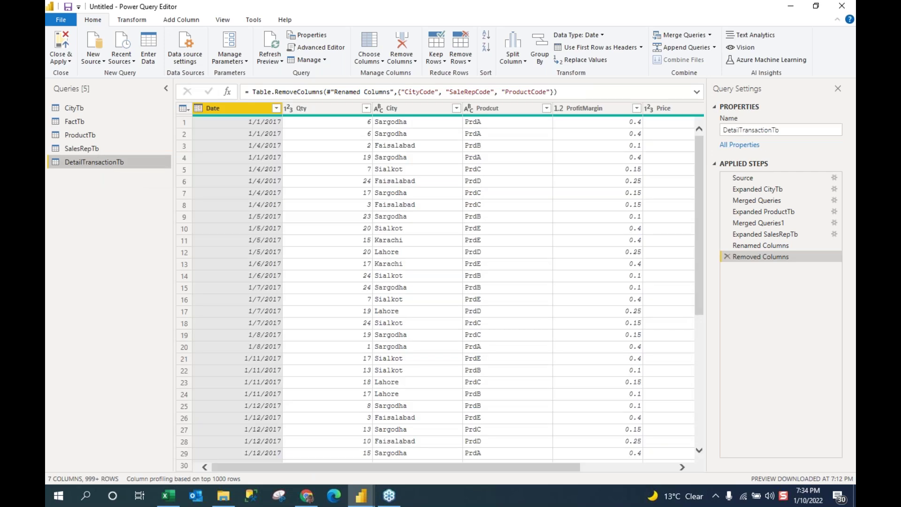
{"action": "left_click", "coordinate": [688, 36]}
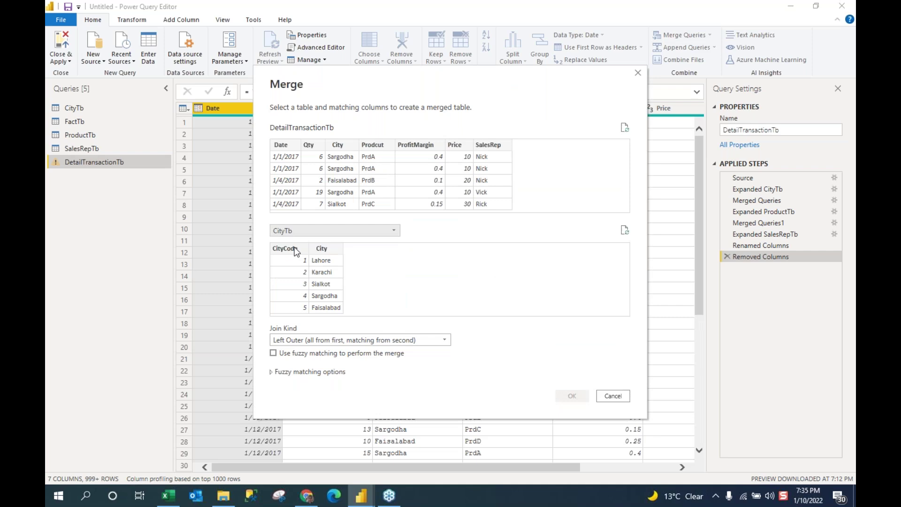
{"action": "left_click", "coordinate": [294, 249]}
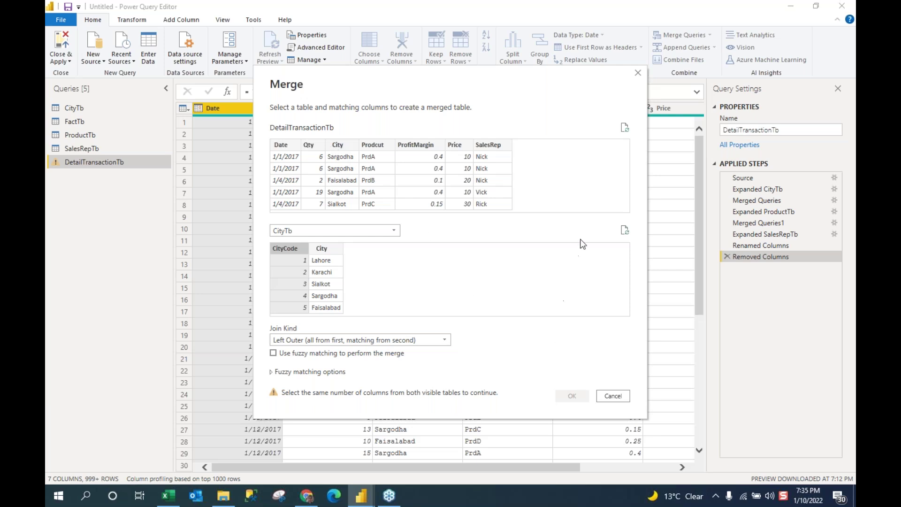
{"action": "left_click", "coordinate": [639, 73]}
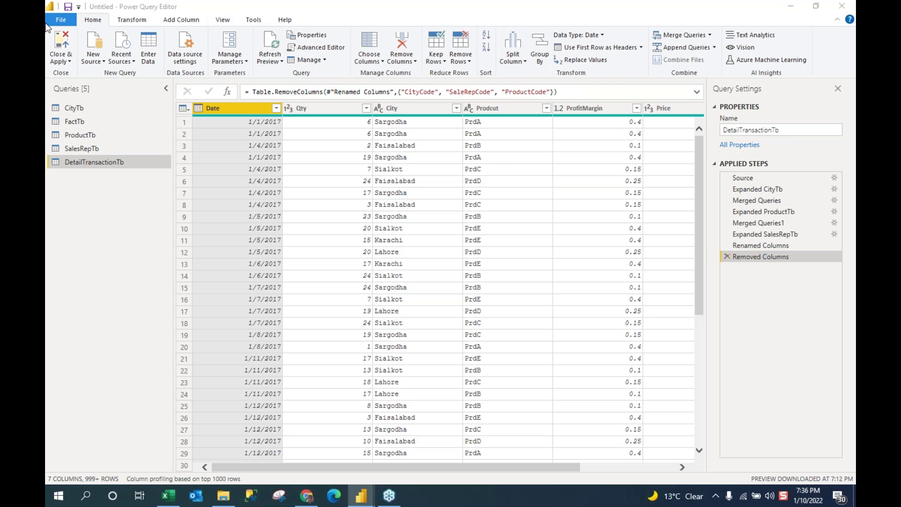
Close the query editor with its changes applied, and check the CityTb rows in the data view before returning to the report.
{"action": "left_click", "coordinate": [60, 60]}
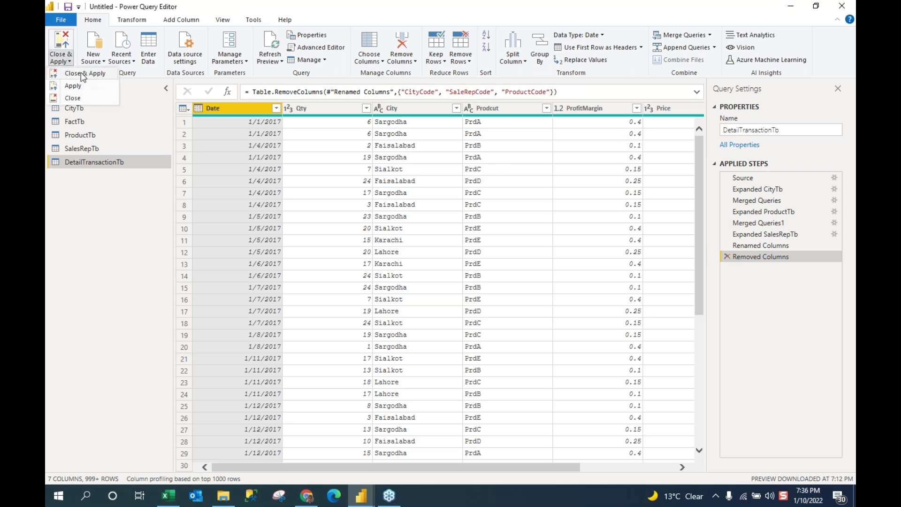
{"action": "left_click", "coordinate": [81, 74]}
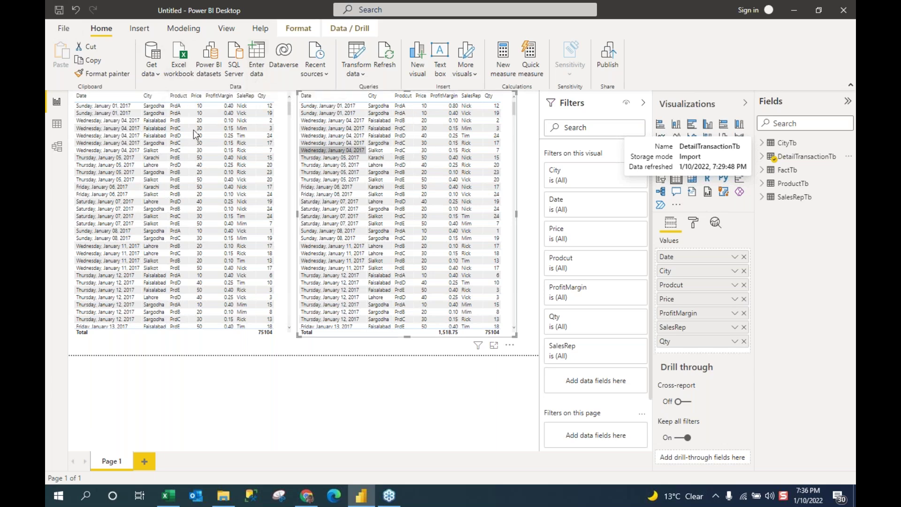
{"action": "left_click", "coordinate": [57, 149]}
{"action": "left_click", "coordinate": [56, 123]}
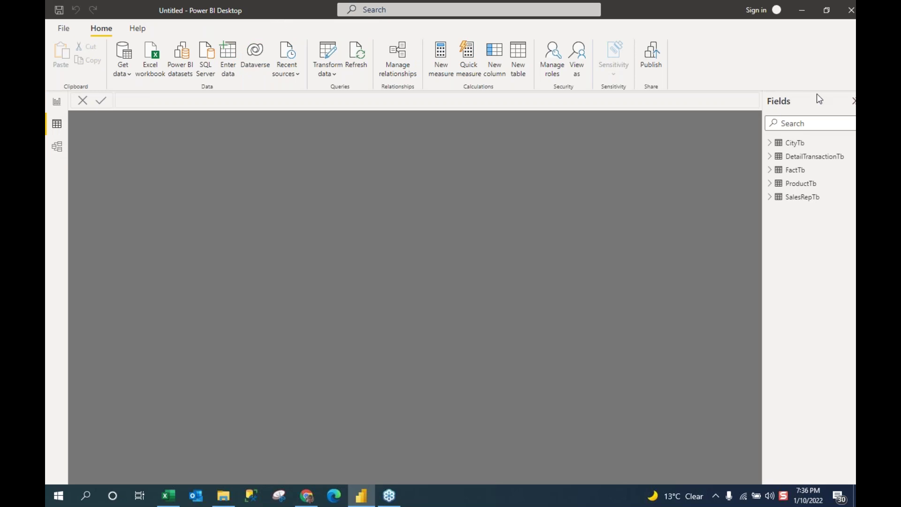
{"action": "left_click", "coordinate": [798, 142]}
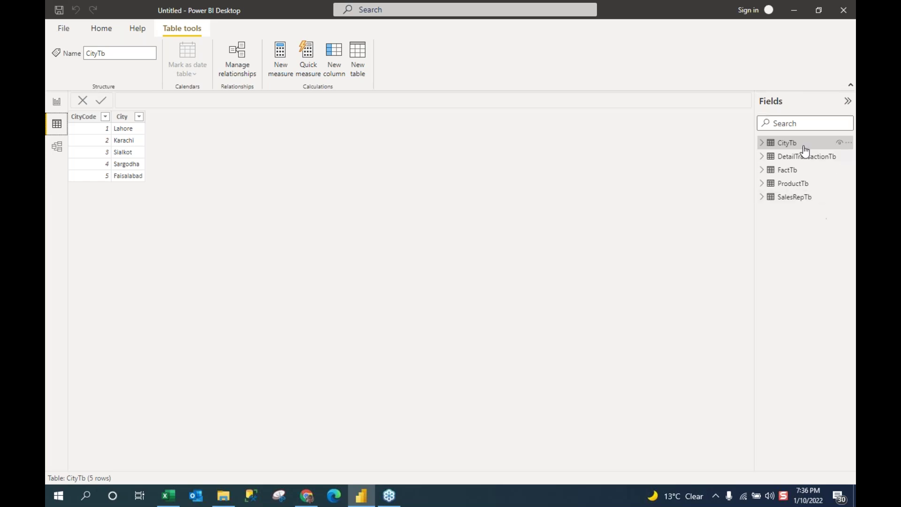
{"action": "mouse_move", "coordinate": [806, 150]}
{"action": "left_click", "coordinate": [57, 106]}
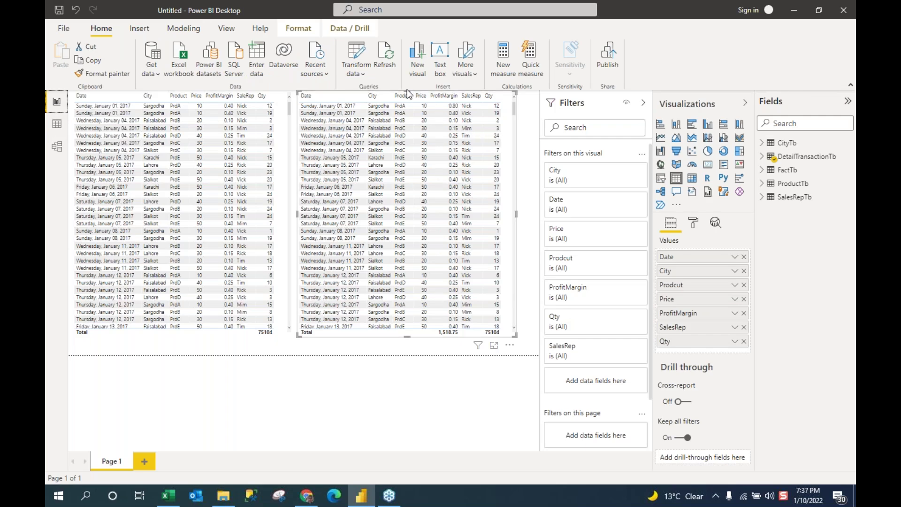
Shorten the DetailTransactionTb table visual by lowering its upper edge.
{"action": "left_click_drag", "start_coordinate": [407, 92], "coordinate": [407, 113]}
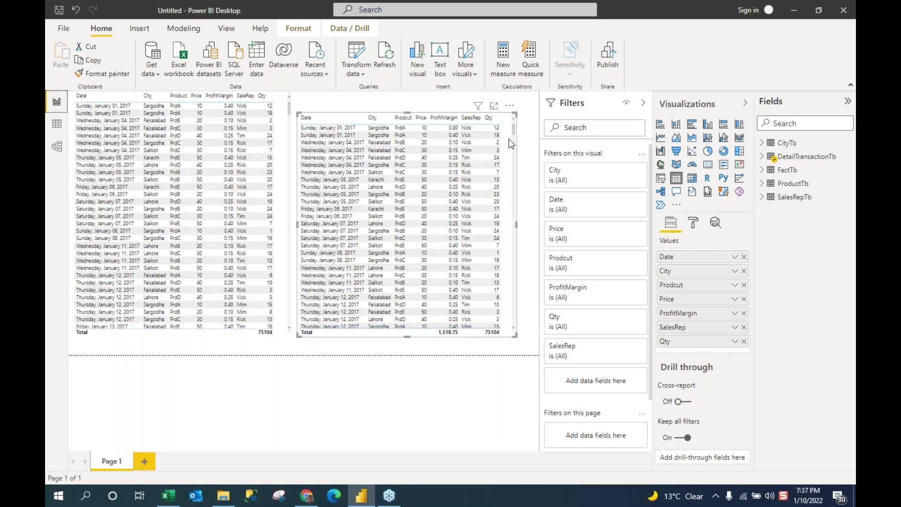
{"action": "left_click", "coordinate": [511, 107]}
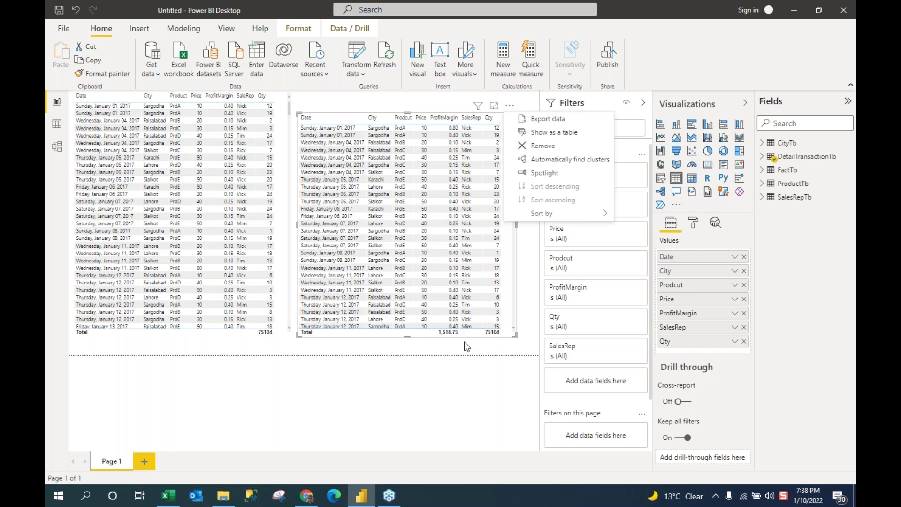
{"action": "key", "text": "Escape"}
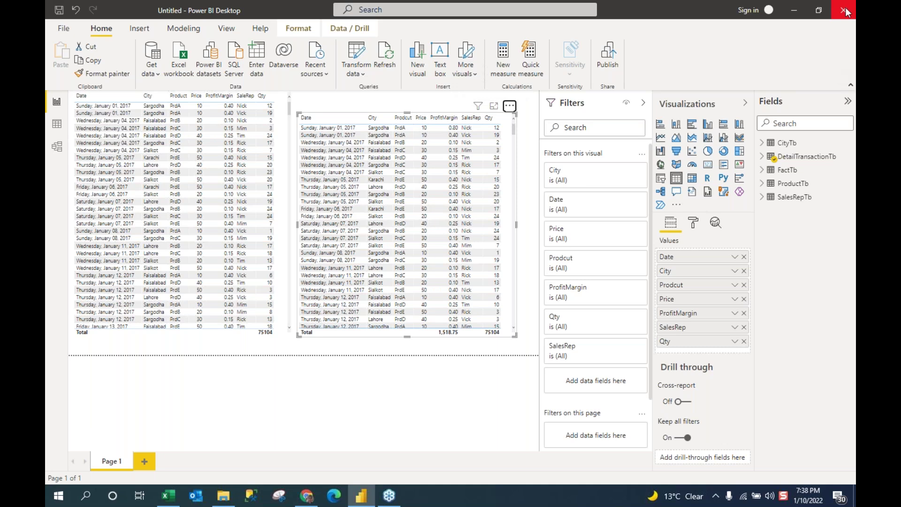
Start a new blank report and close the current report without saving its changes.
{"action": "left_click", "coordinate": [62, 29]}
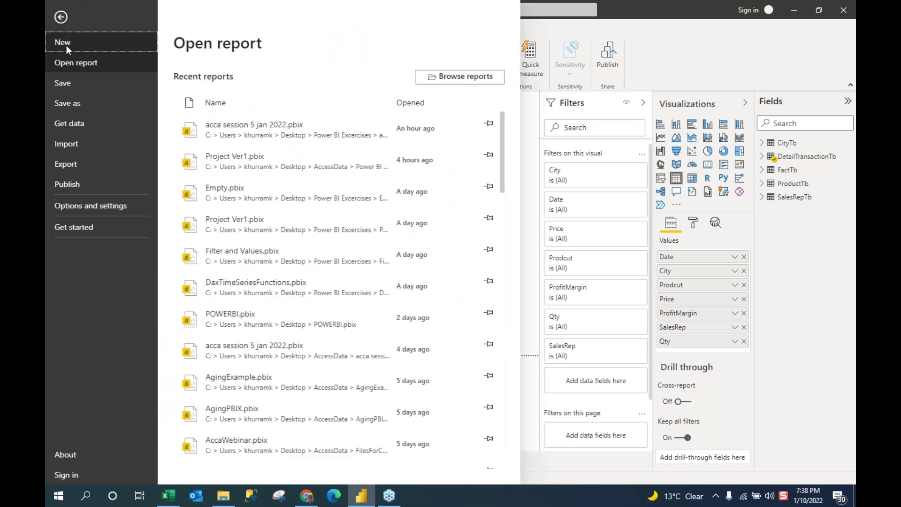
{"action": "left_click", "coordinate": [66, 45]}
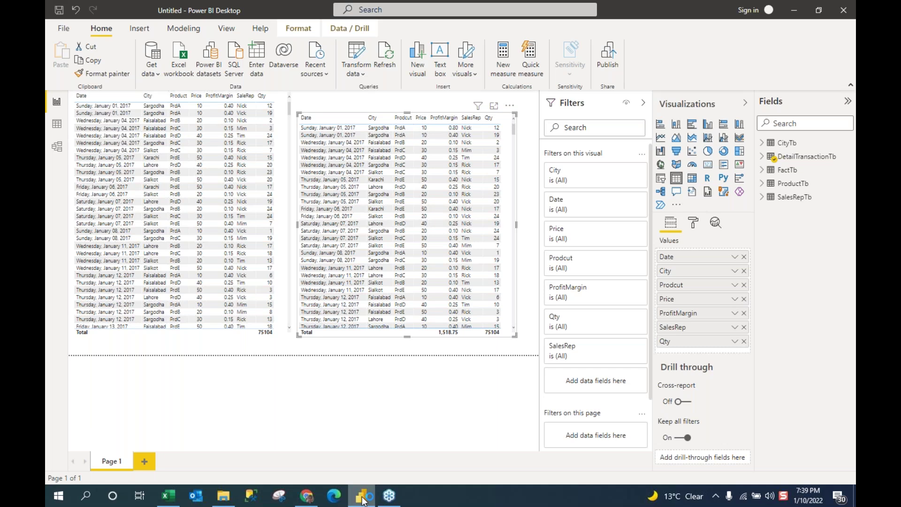
{"action": "mouse_move", "coordinate": [363, 500]}
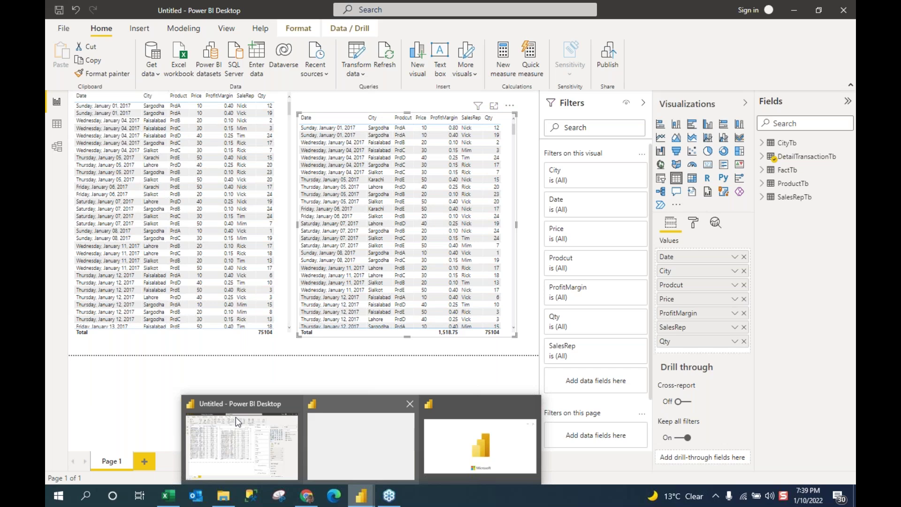
{"action": "left_click", "coordinate": [237, 421]}
{"action": "left_click", "coordinate": [843, 13]}
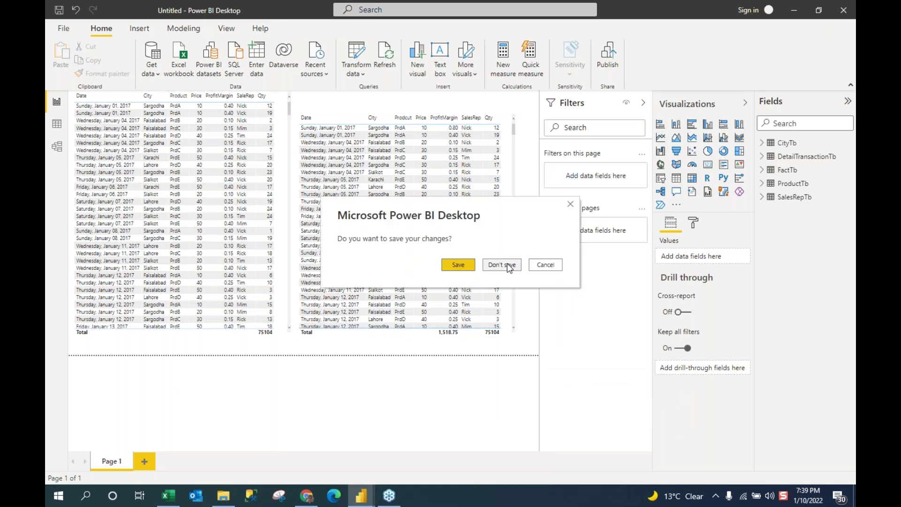
{"action": "left_click", "coordinate": [509, 266]}
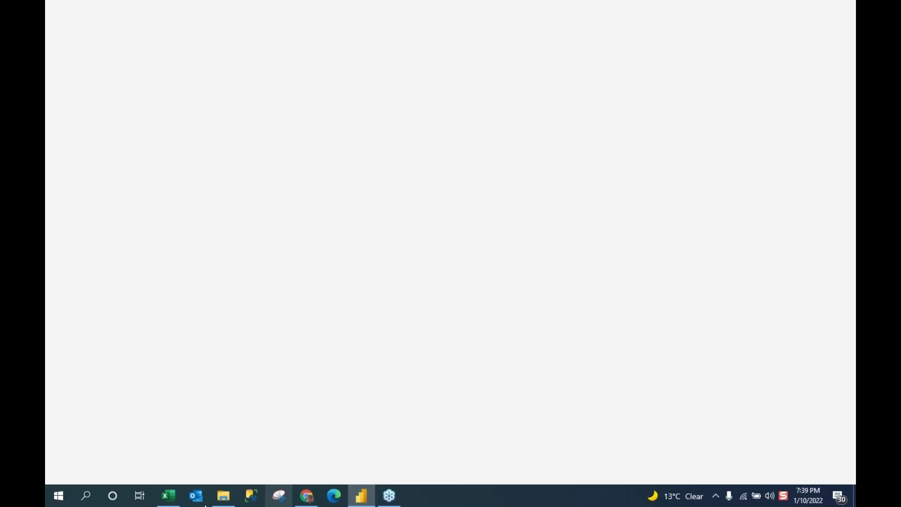
Open the Power Query folder in File Explorer, and dismiss the start screen of the new Power BI report.
{"action": "left_click", "coordinate": [225, 499]}
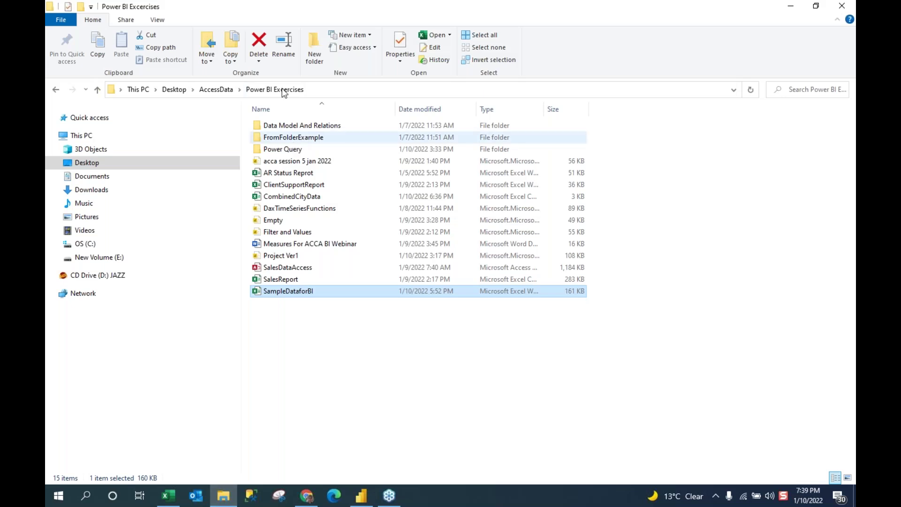
{"action": "left_click", "coordinate": [290, 150]}
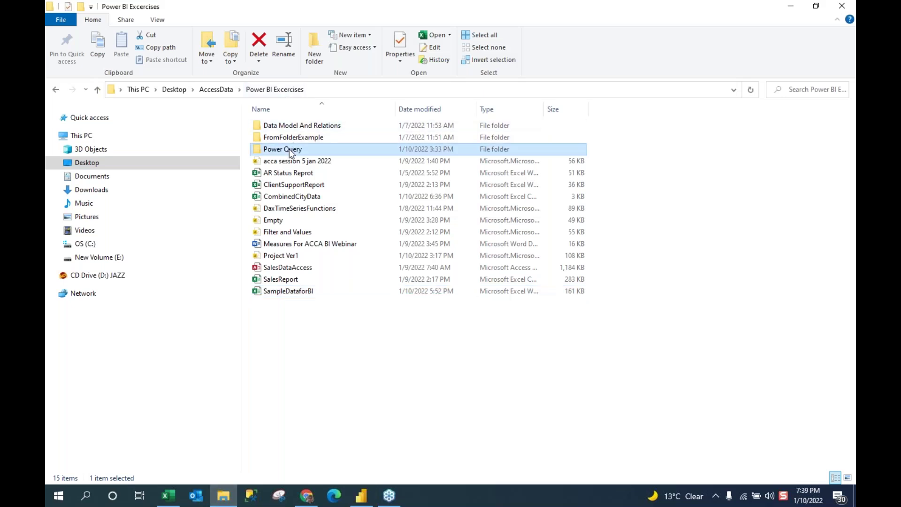
{"action": "double_click", "coordinate": [289, 148]}
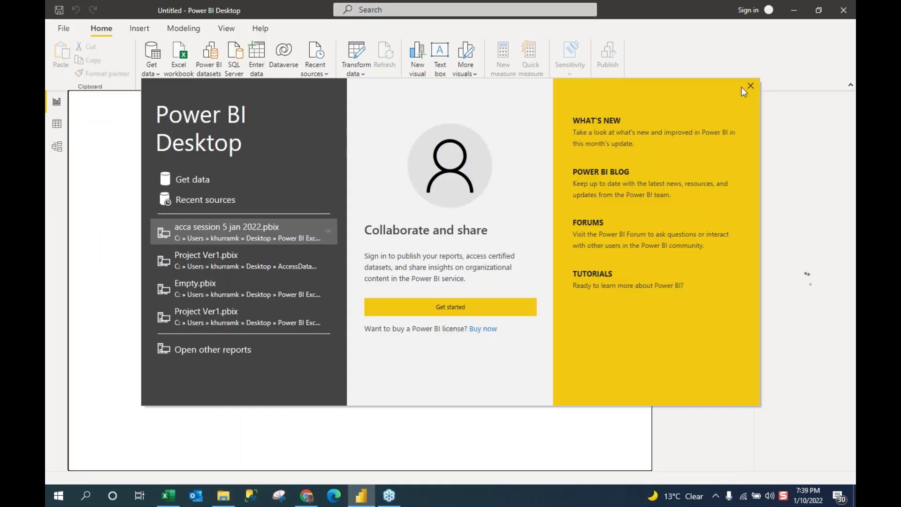
{"action": "left_click", "coordinate": [750, 86]}
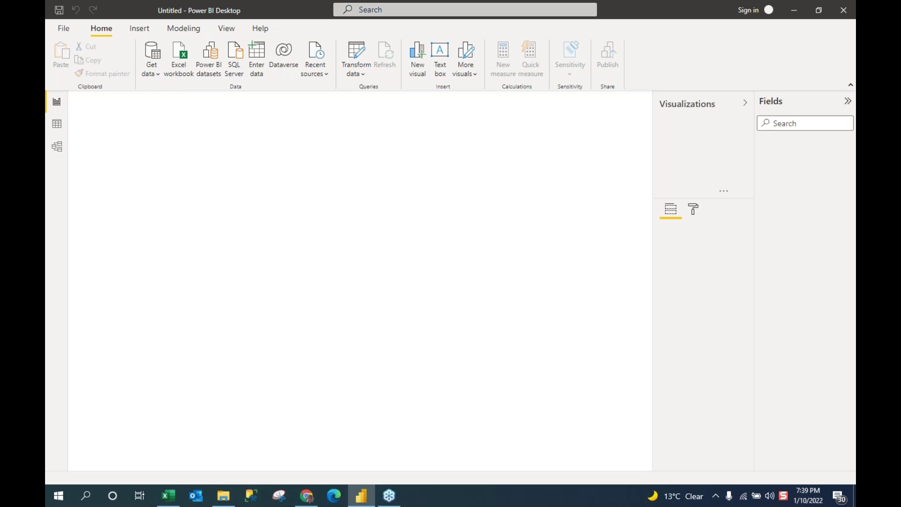
Connect the new report to the Excel workbook ConditionalColumnWithPowerQuery from the Power Query folder within Power BI Excercises.
{"action": "left_click", "coordinate": [157, 77]}
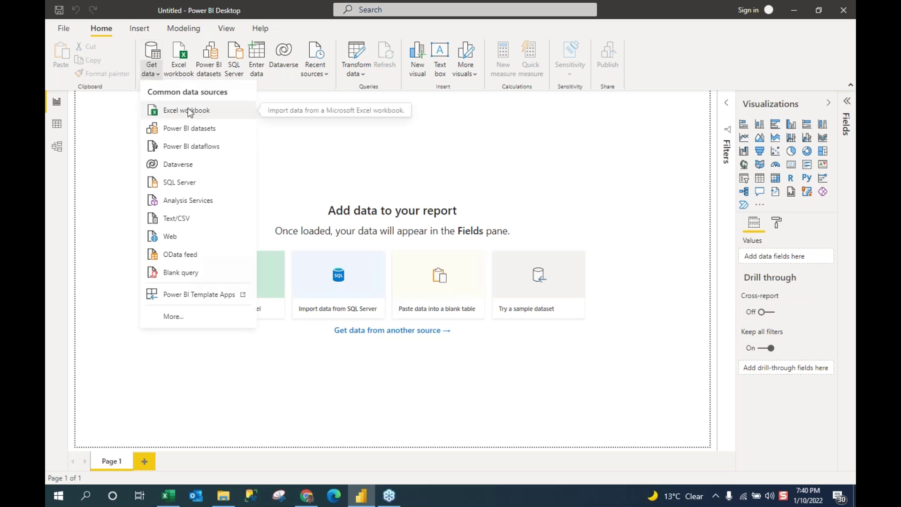
{"action": "left_click", "coordinate": [193, 115]}
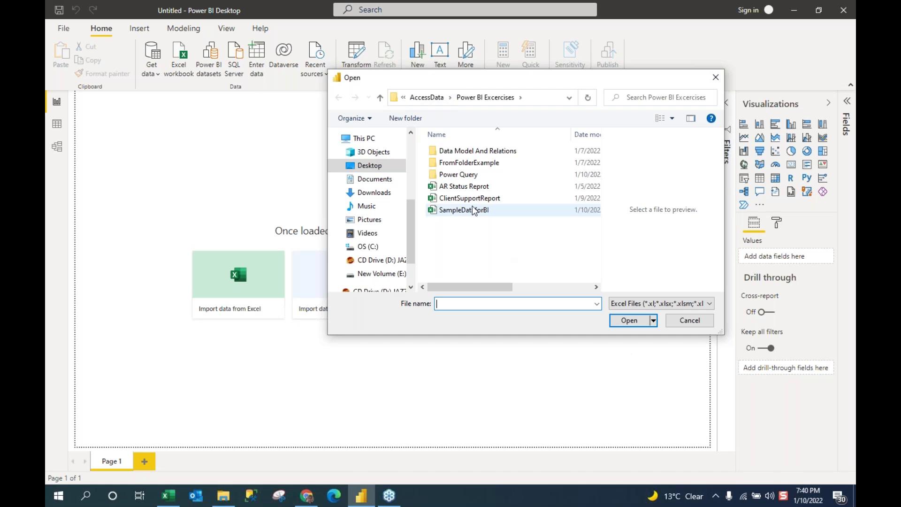
{"action": "left_click", "coordinate": [428, 98]}
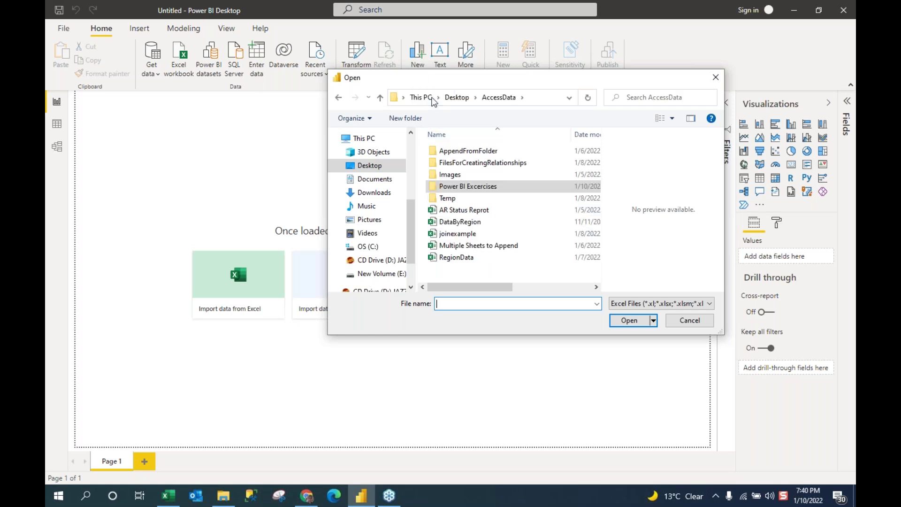
{"action": "double_click", "coordinate": [436, 187]}
{"action": "double_click", "coordinate": [441, 175]}
{"action": "left_click", "coordinate": [478, 164]}
{"action": "double_click", "coordinate": [478, 165]}
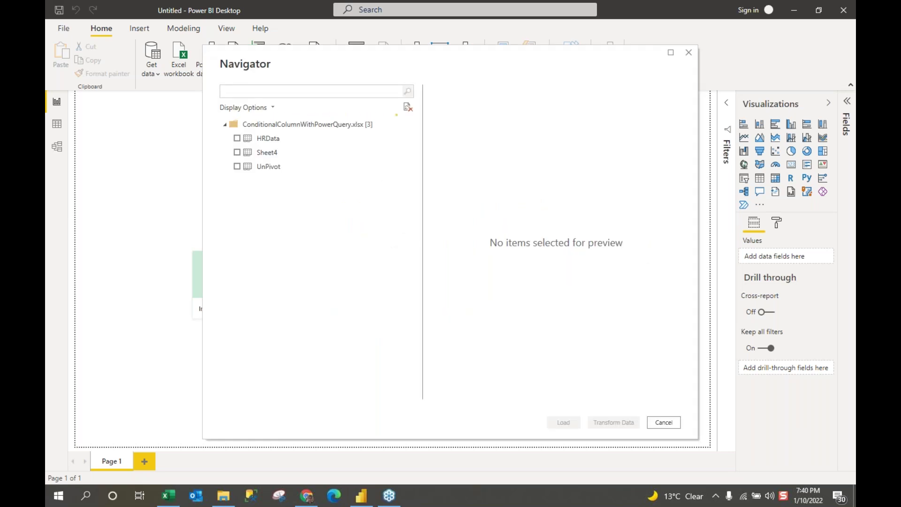
Load the HRData and UnPivot sheets into the report and display the HRData table in the data view.
{"action": "left_click", "coordinate": [237, 139]}
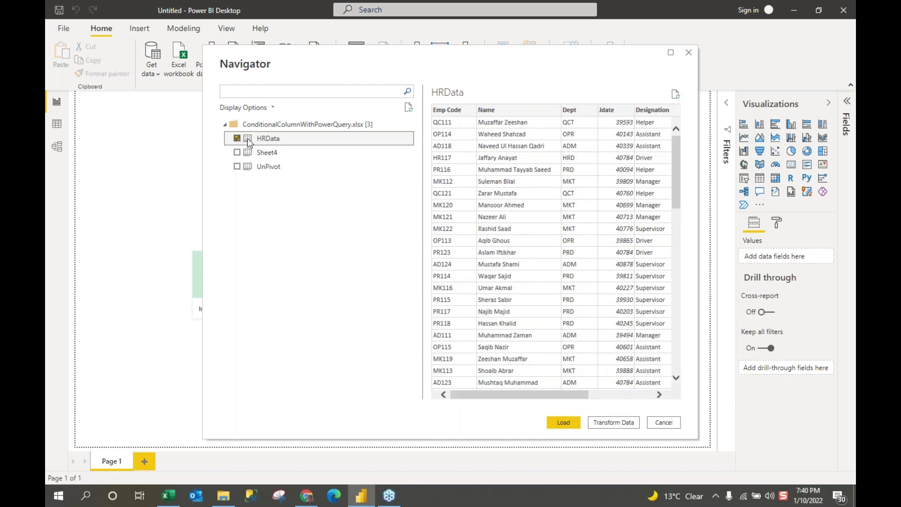
{"action": "left_click", "coordinate": [237, 166]}
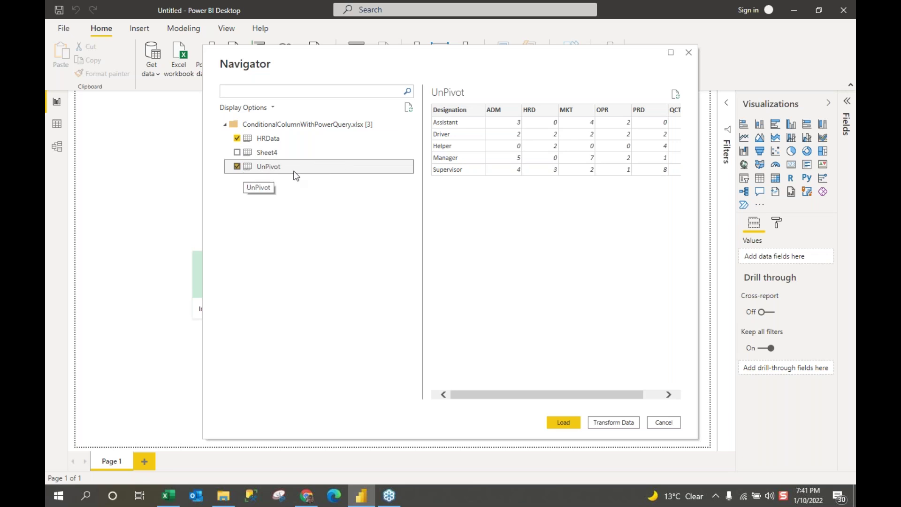
{"action": "left_click", "coordinate": [570, 424]}
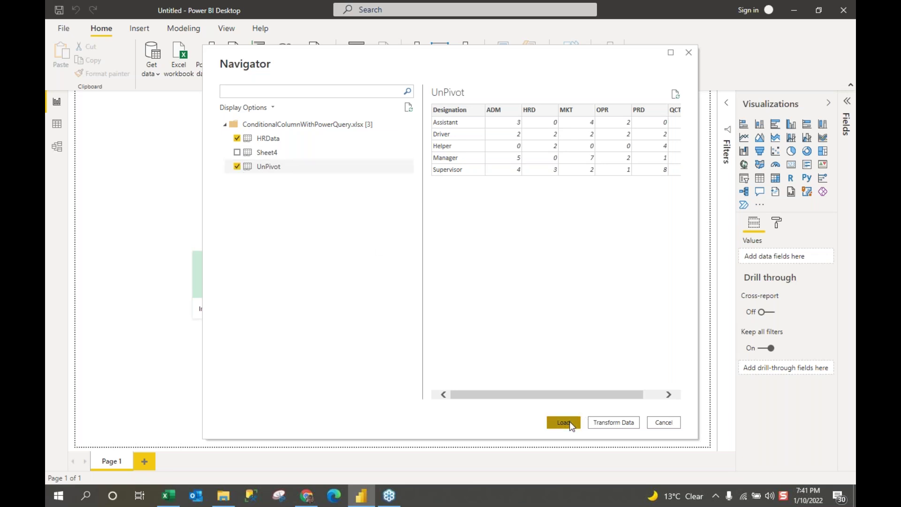
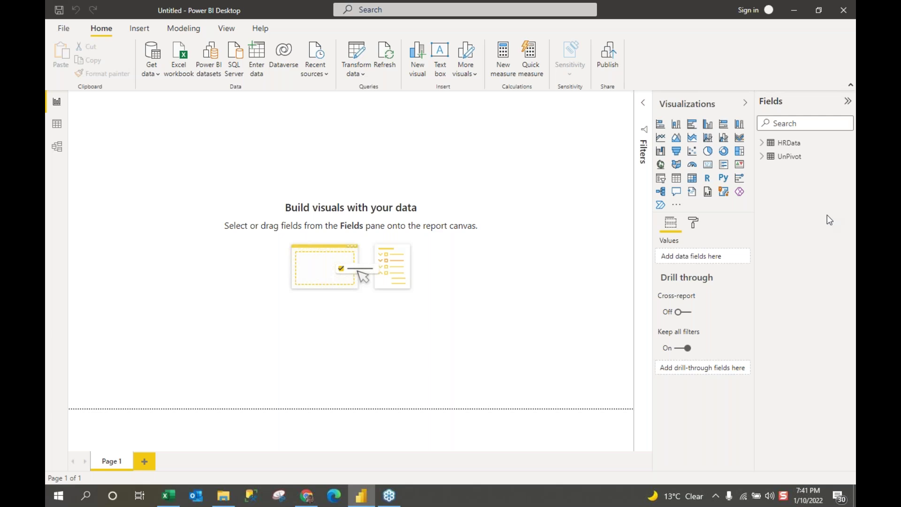
{"action": "left_click", "coordinate": [764, 146]}
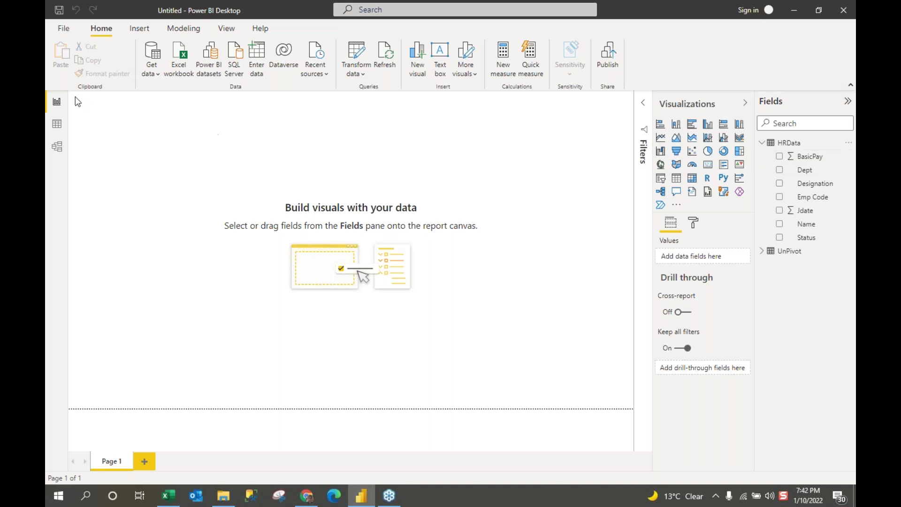
{"action": "left_click", "coordinate": [58, 127]}
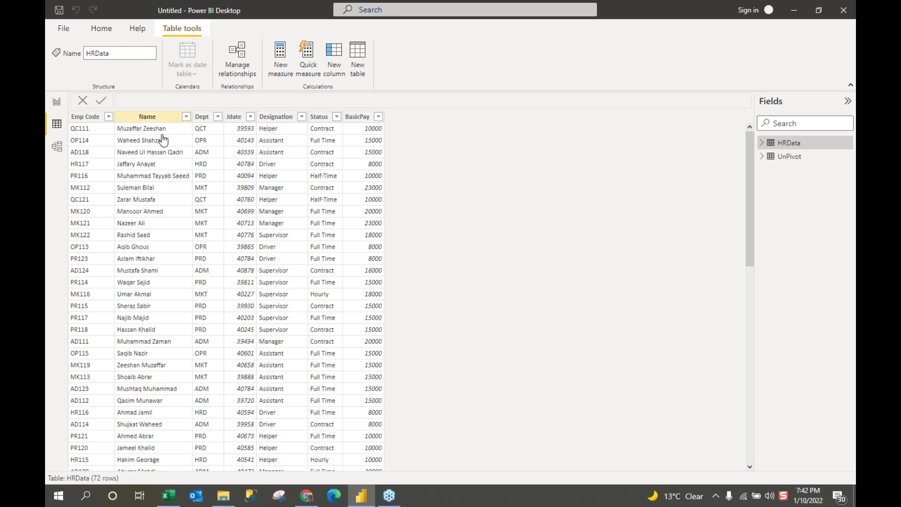
Add a calculated column to HRData with the formula Revised Basic Pay = [BasicPay]*.1.
{"action": "left_click", "coordinate": [329, 66]}
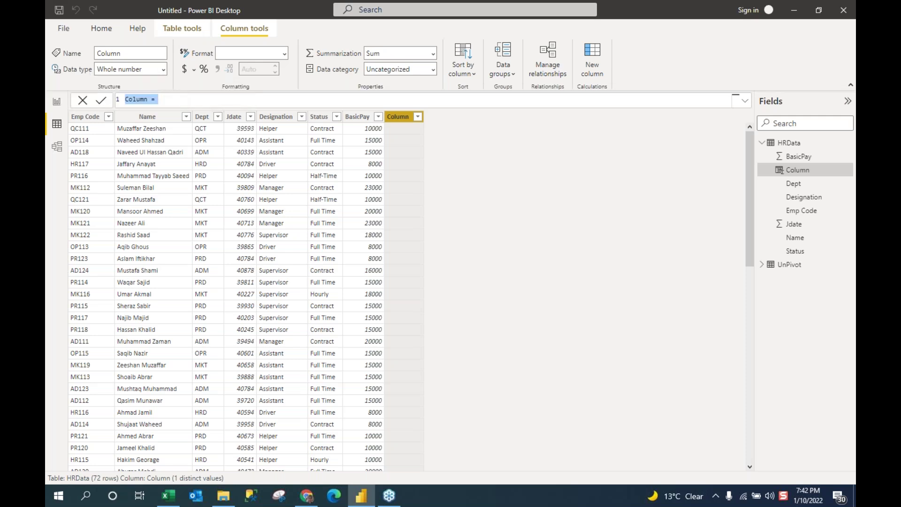
{"action": "left_click", "coordinate": [178, 102]}
{"action": "left_click_drag", "start_coordinate": [178, 102], "coordinate": [100, 92]}
{"action": "type", "text": "Revi"}
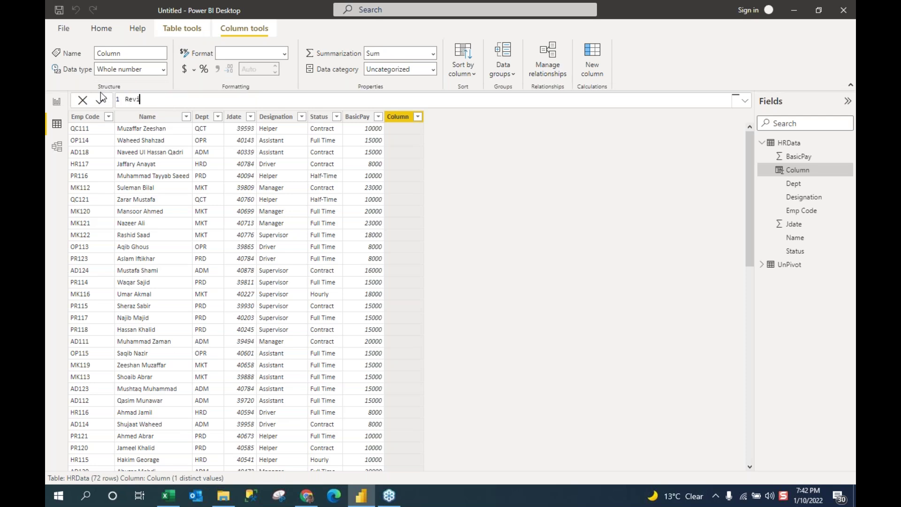
{"action": "type", "text": "sed Basic Pay = [basi"}
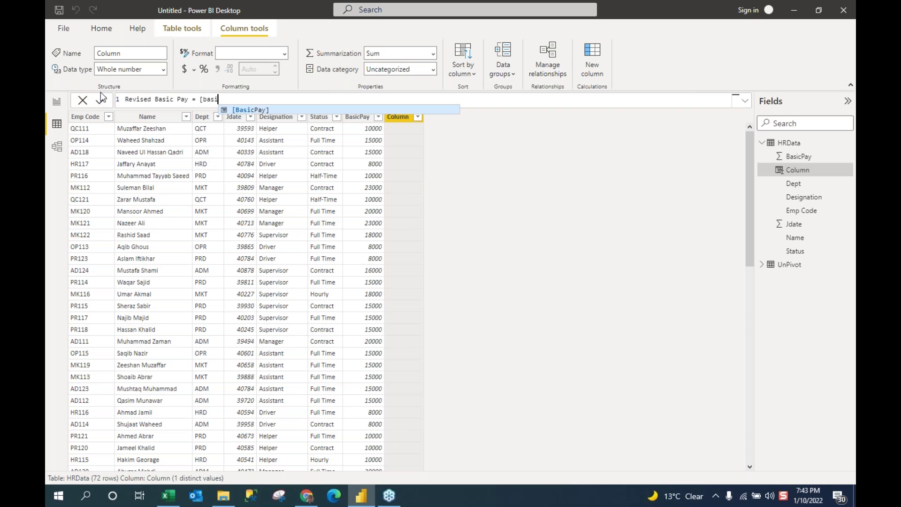
{"action": "type", "text": "c"}
{"action": "key", "text": "Tab"}
{"action": "type", "text": "*.1"}
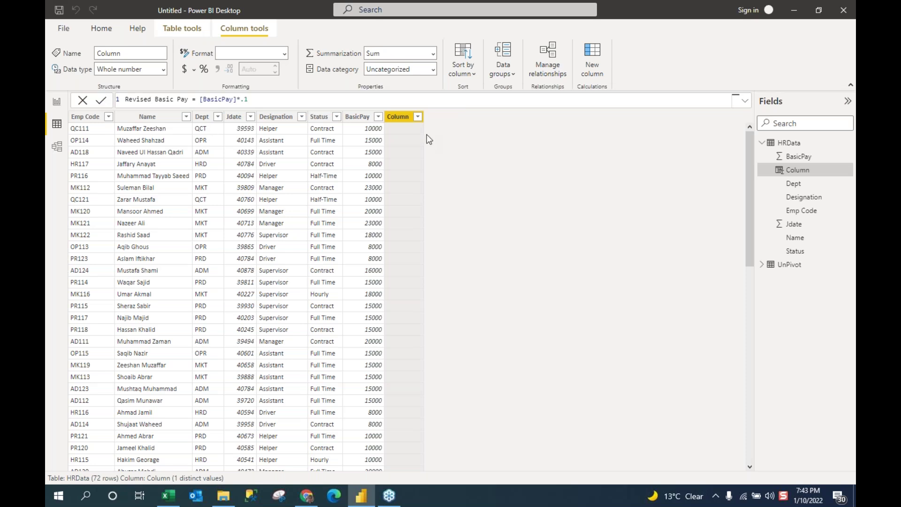
{"action": "key", "text": "Return"}
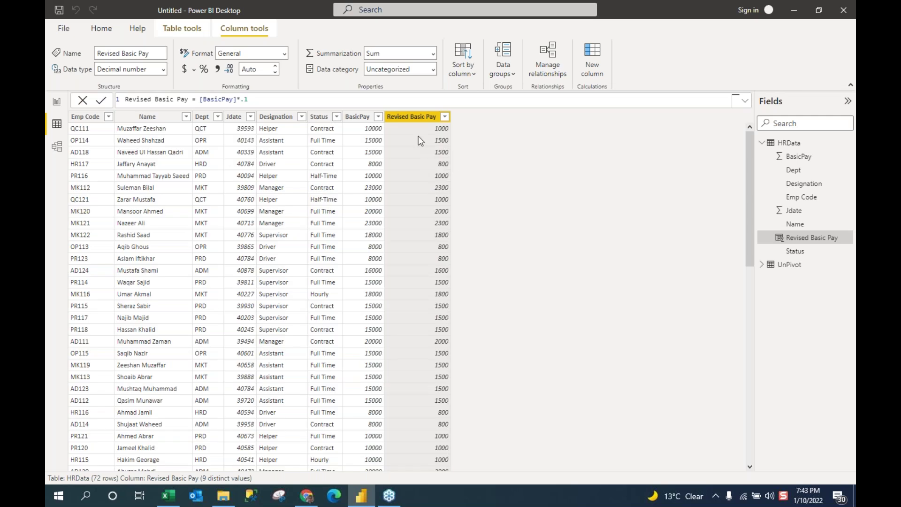
Change the calculated column's formula to Revised Basic Pay = [BasicPay]+[BasicPay]*.1.
{"action": "left_click", "coordinate": [201, 99]}
{"action": "type", "text": "[basic"}
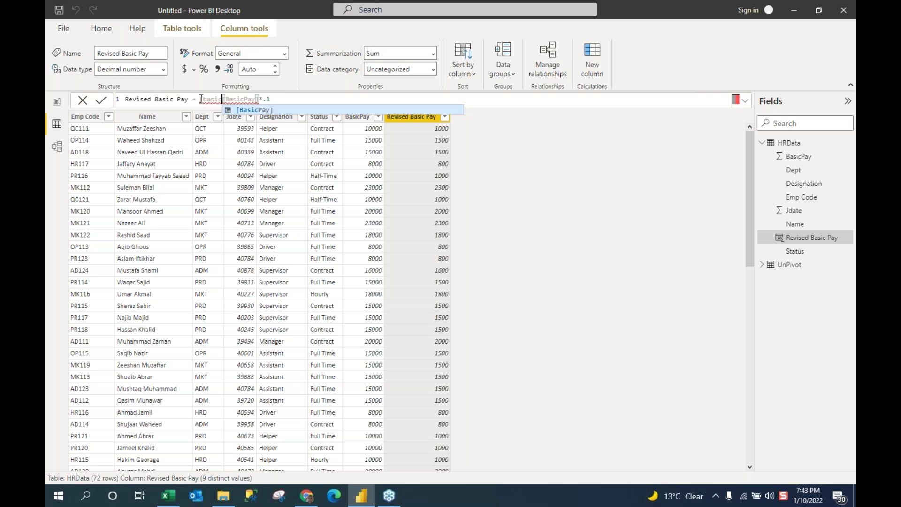
{"action": "key", "text": "Tab"}
{"action": "type", "text": "+"}
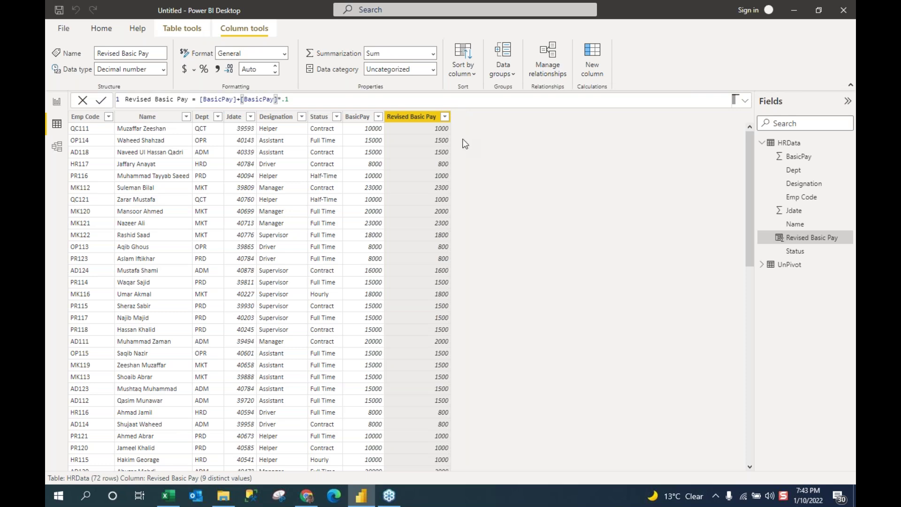
{"action": "key", "text": "Return"}
{"action": "key", "text": "Return"}
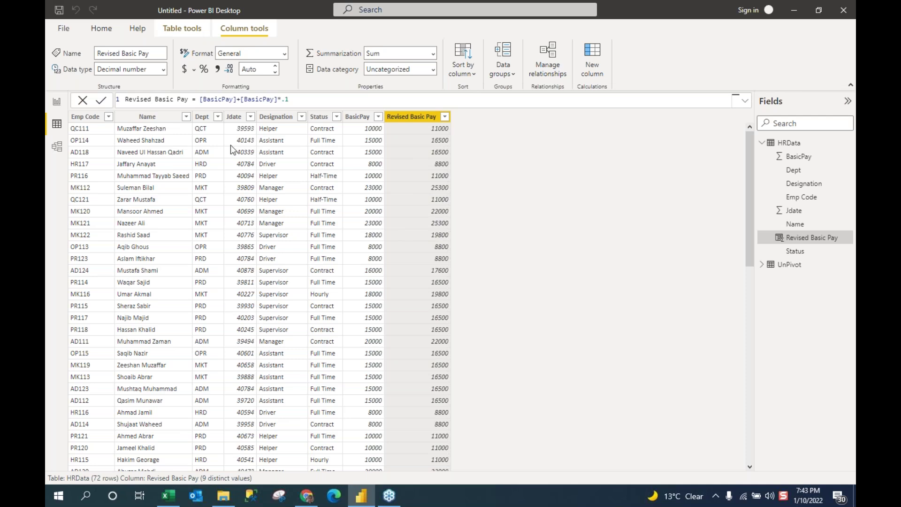
Open the HRData table's query for editing in the Power Query Editor.
{"action": "left_click", "coordinate": [775, 146]}
{"action": "right_click", "coordinate": [788, 147]}
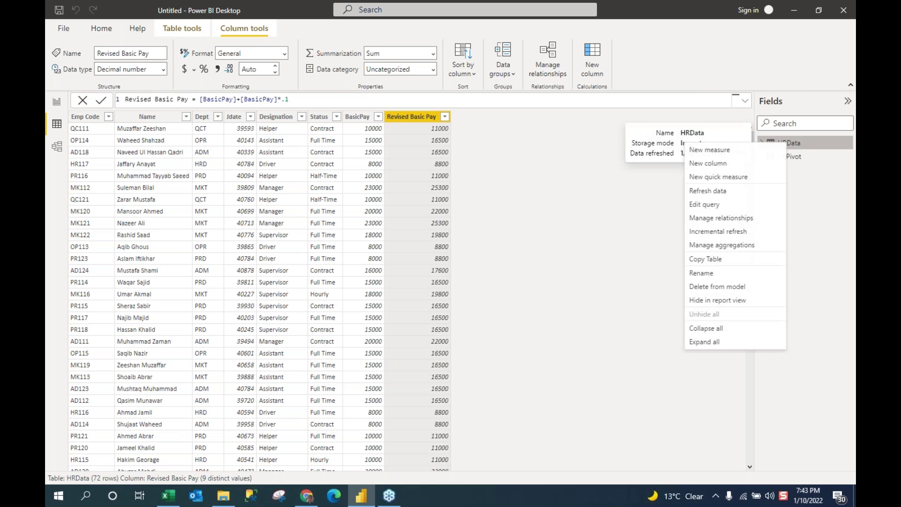
{"action": "left_click", "coordinate": [735, 206]}
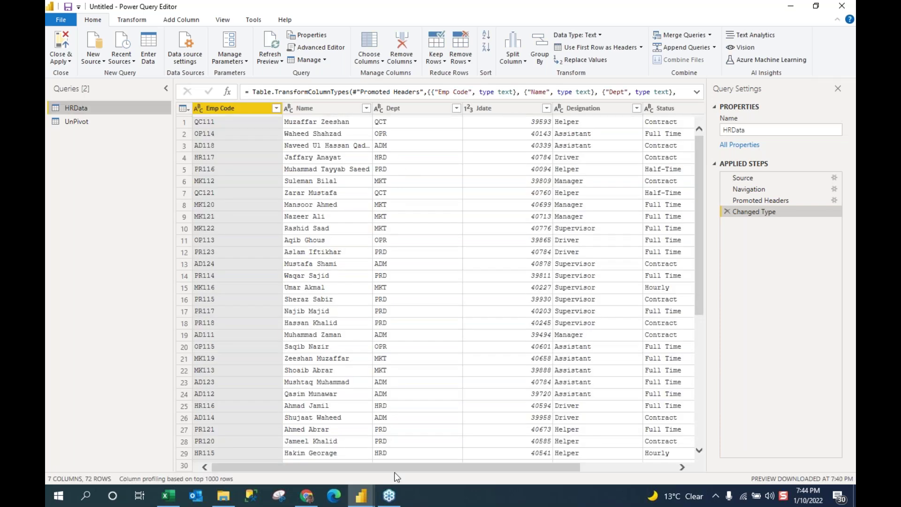
{"action": "left_click_drag", "start_coordinate": [430, 466], "coordinate": [525, 466]}
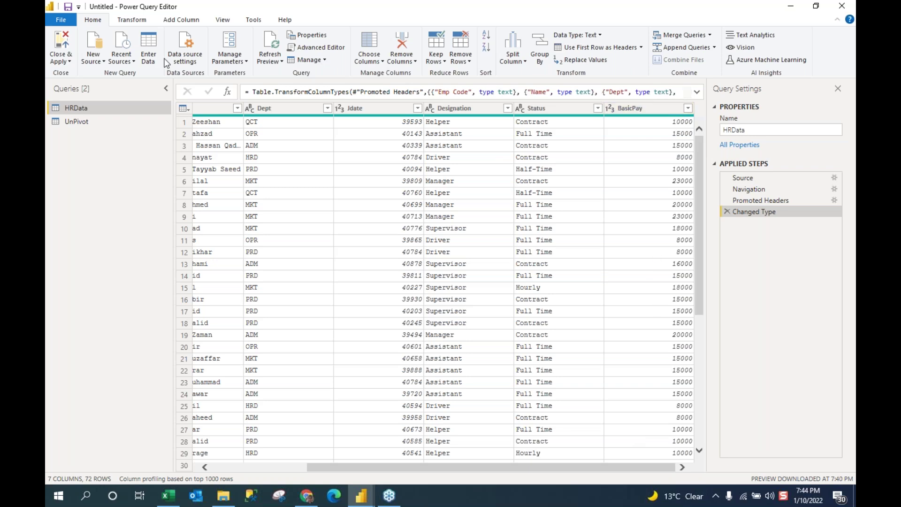
Start a custom column in the HRData query and name it Increase in Basic Pay.
{"action": "left_click", "coordinate": [177, 21]}
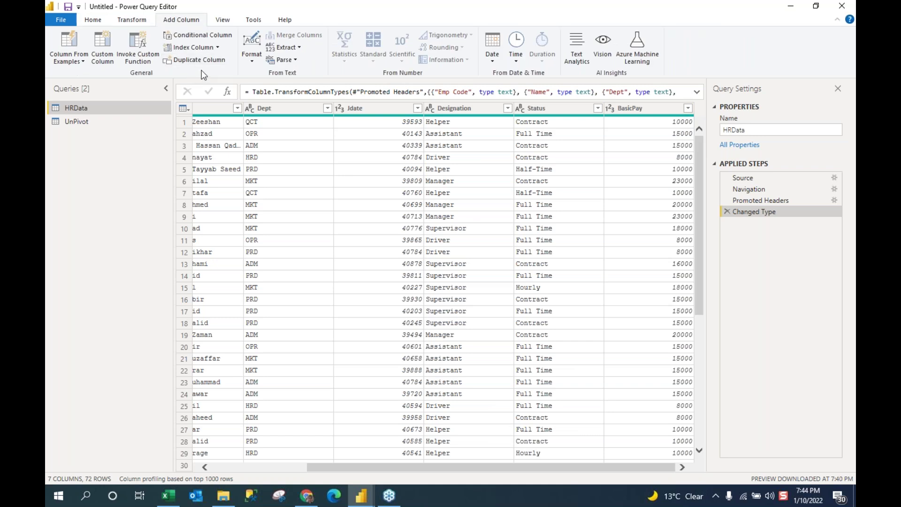
{"action": "left_click", "coordinate": [100, 58]}
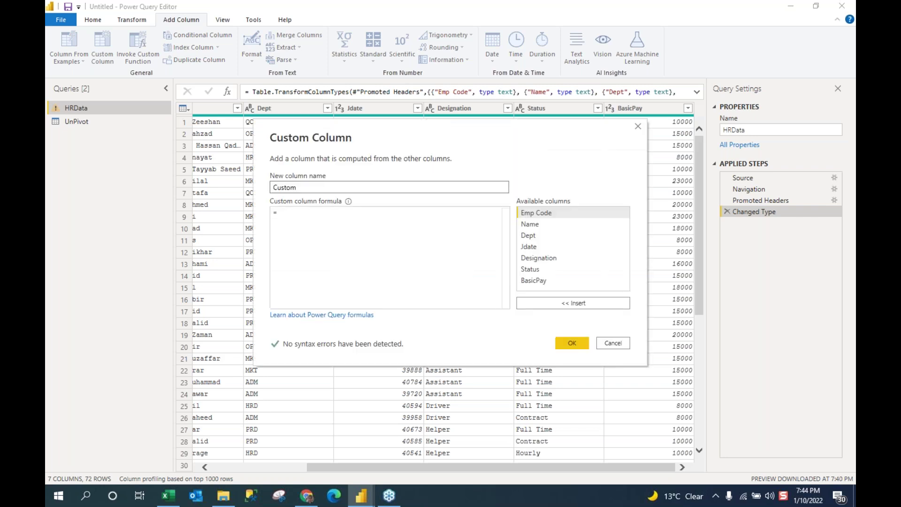
{"action": "double_click", "coordinate": [291, 186]}
{"action": "type", "text": "Increase i"}
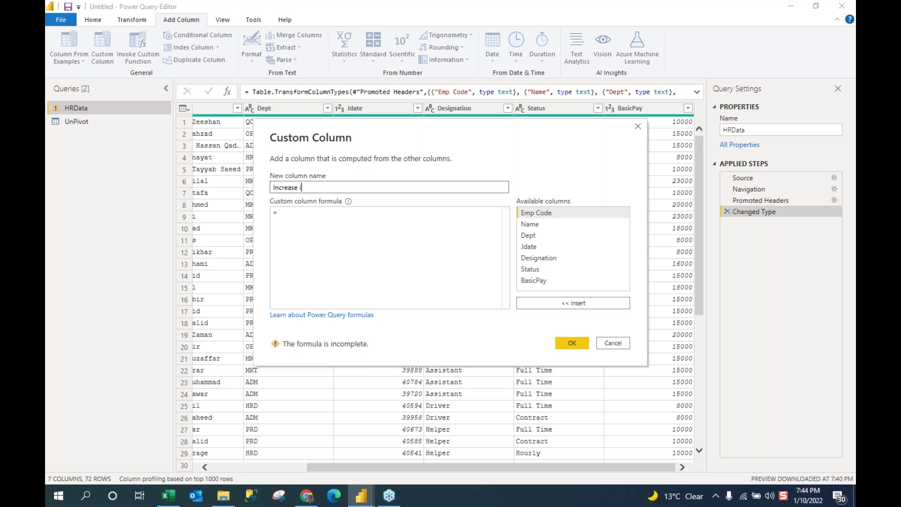
{"action": "type", "text": "n Basic Pay"}
{"action": "left_click", "coordinate": [285, 228]}
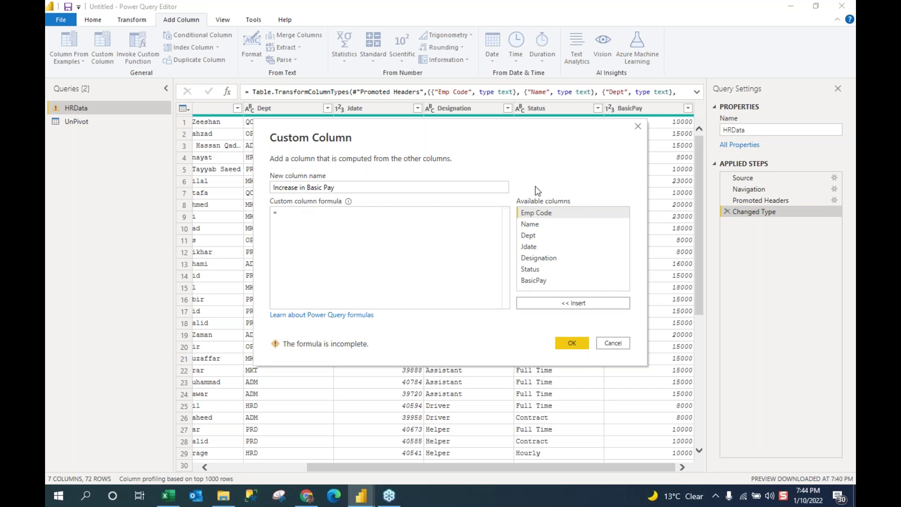
Set the custom column formula to [BasicPay] * .1 and create the Increase in Basic Pay column.
{"action": "left_click", "coordinate": [539, 281]}
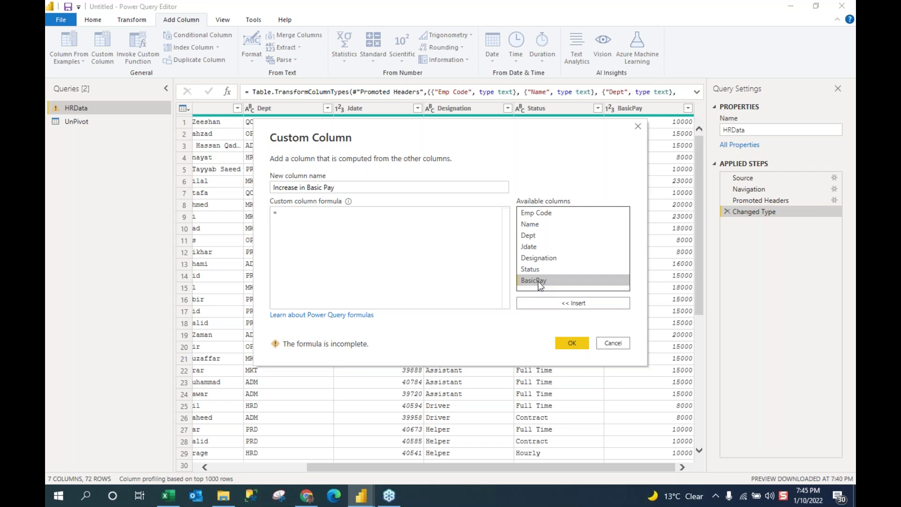
{"action": "double_click", "coordinate": [569, 305]}
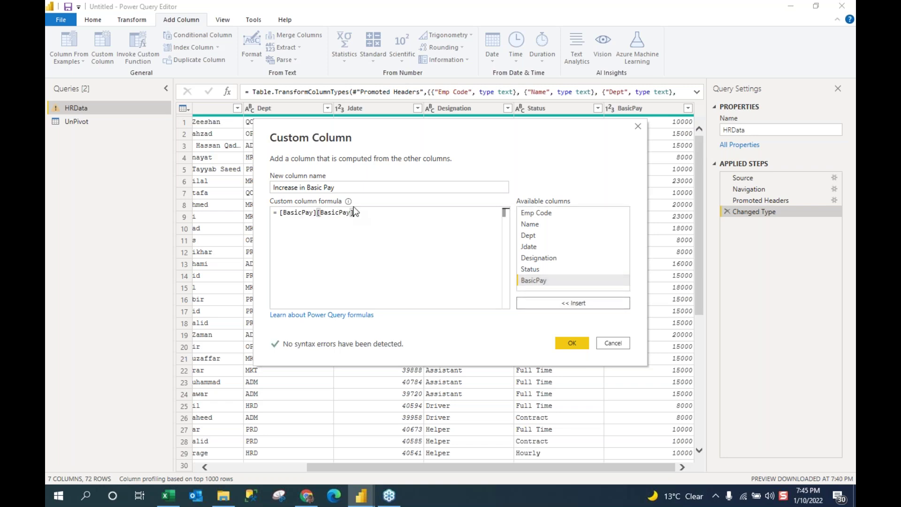
{"action": "key", "text": "BackSpace"}
{"action": "key", "text": "BackSpace"}
{"action": "key", "text": "BackSpace"}
{"action": "key", "text": "BackSpace"}
{"action": "key", "text": "BackSpace"}
{"action": "key", "text": "BackSpace"}
{"action": "key", "text": "BackSpace"}
{"action": "key", "text": "BackSpace"}
{"action": "key", "text": "BackSpace"}
{"action": "key", "text": "BackSpace"}
{"action": "type", "text": "* "}
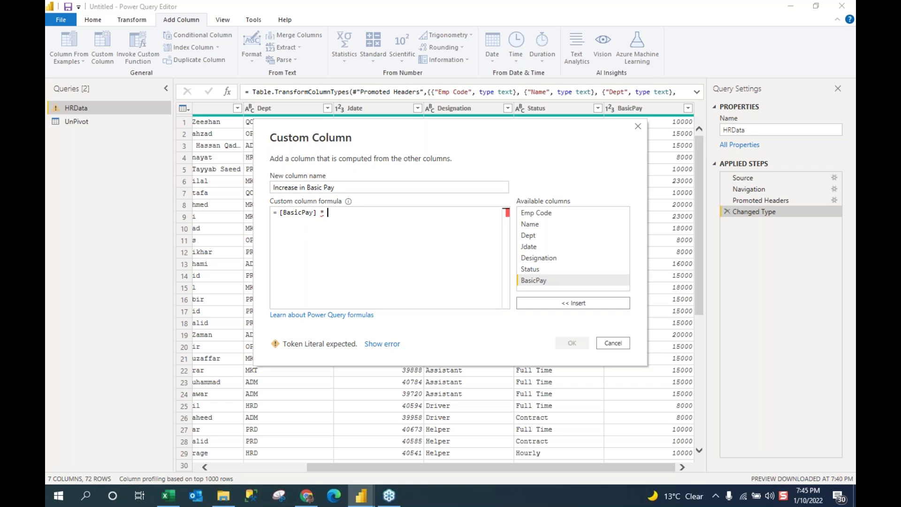
{"action": "type", "text": ".1"}
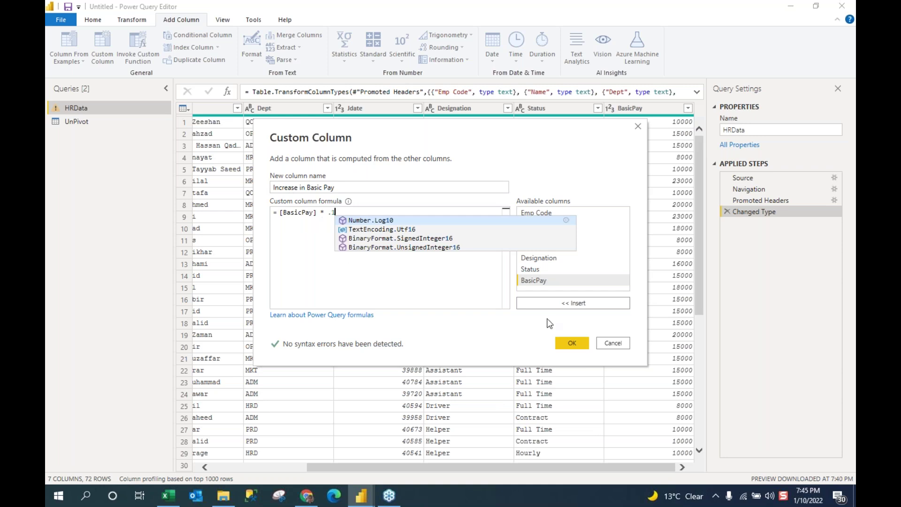
{"action": "left_click", "coordinate": [576, 343]}
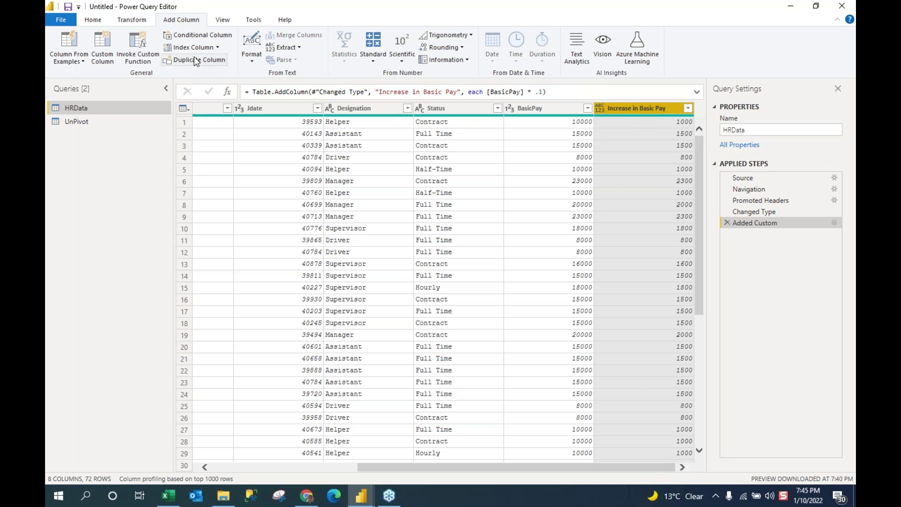
Start another custom column in the HRData query and name it Revised BPay.
{"action": "left_click", "coordinate": [104, 56]}
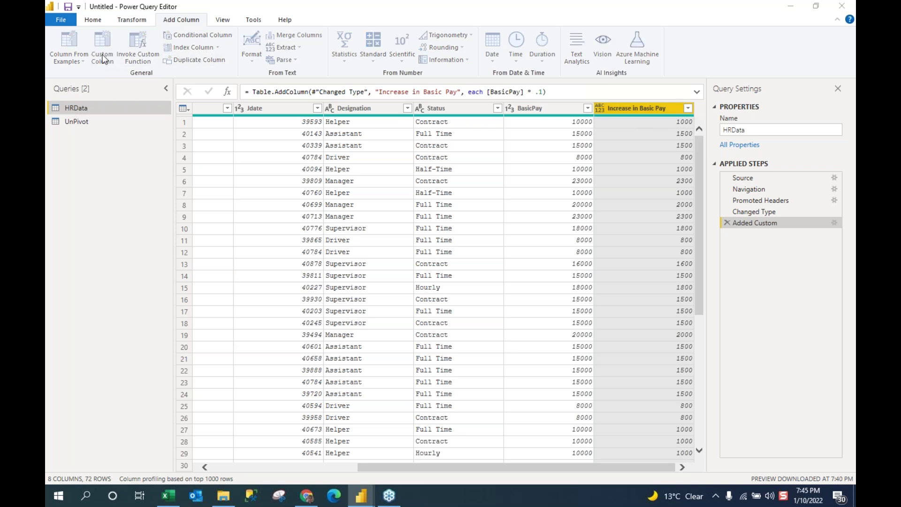
{"action": "left_click", "coordinate": [313, 186]}
{"action": "key", "text": "BackSpace"}
{"action": "key", "text": "BackSpace"}
{"action": "key", "text": "BackSpace"}
{"action": "key", "text": "BackSpace"}
{"action": "key", "text": "BackSpace"}
{"action": "key", "text": "BackSpace"}
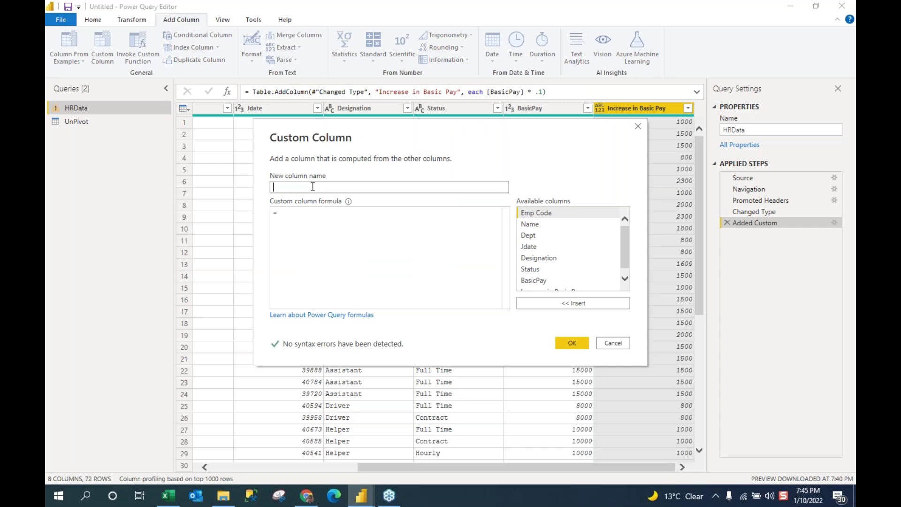
{"action": "type", "text": "Revised BA"}
{"action": "key", "text": "BackSpace"}
{"action": "type", "text": "P"}
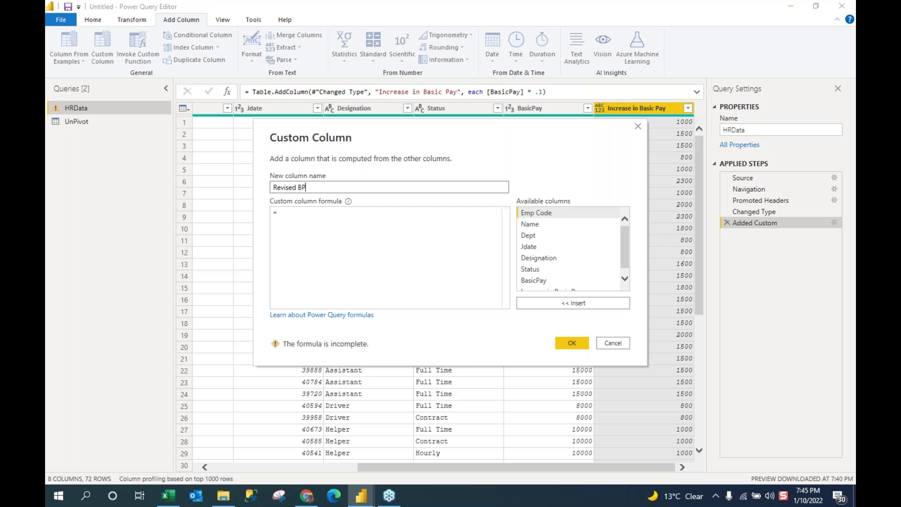
{"action": "type", "text": "ay"}
Set the formula to [BasicPay] + [Increase in Basic Pay] and create the Revised BPay column.
{"action": "left_click", "coordinate": [314, 222]}
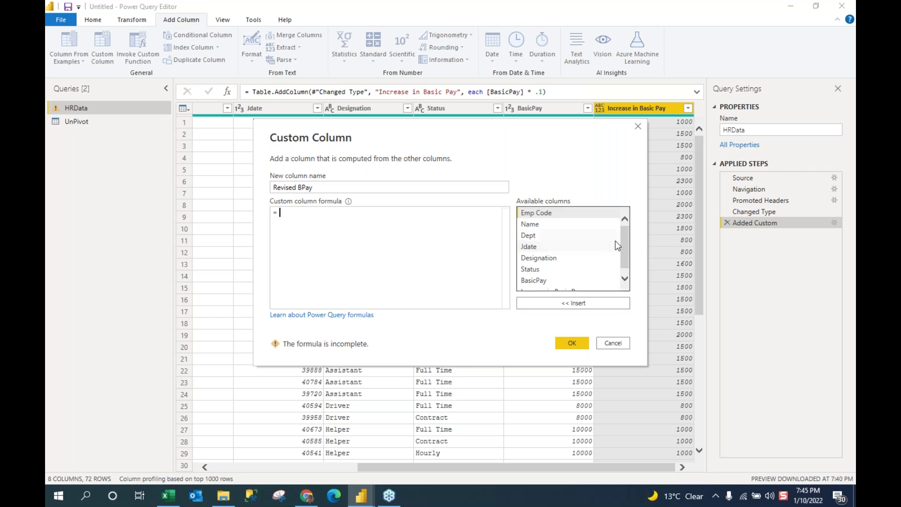
{"action": "scroll", "coordinate": [626, 245], "scroll_direction": "down", "scroll_amount": 1}
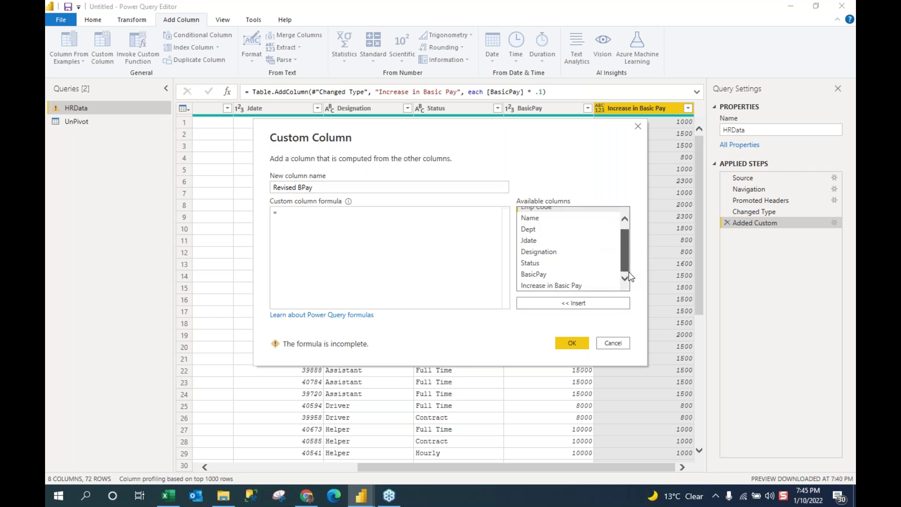
{"action": "left_click", "coordinate": [539, 275]}
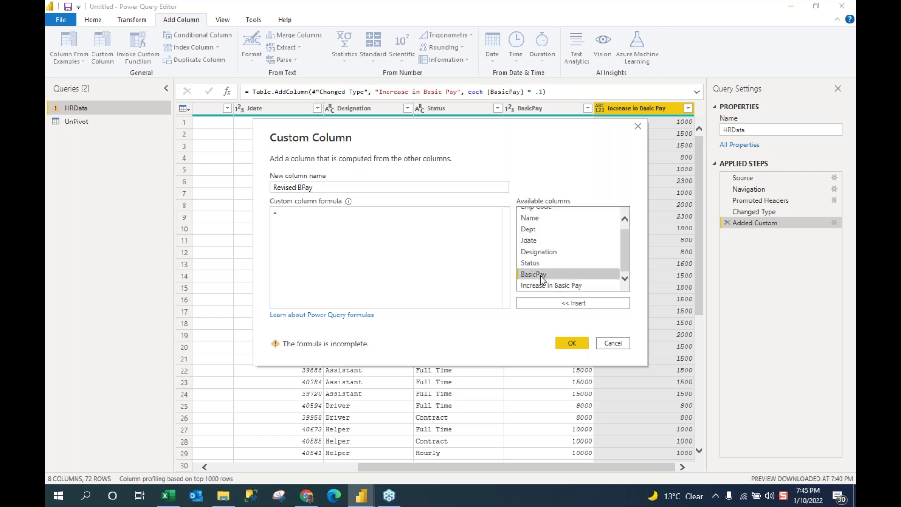
{"action": "left_click", "coordinate": [562, 306]}
{"action": "type", "text": "+"}
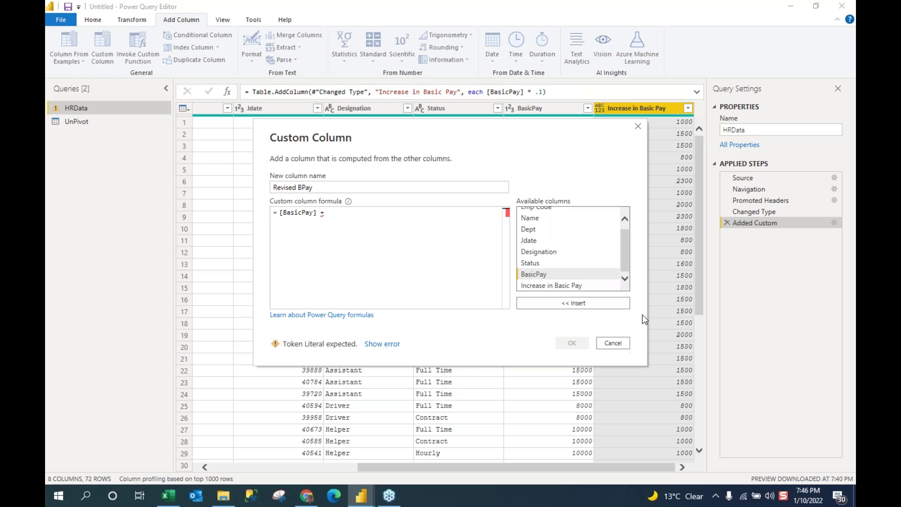
{"action": "double_click", "coordinate": [560, 287]}
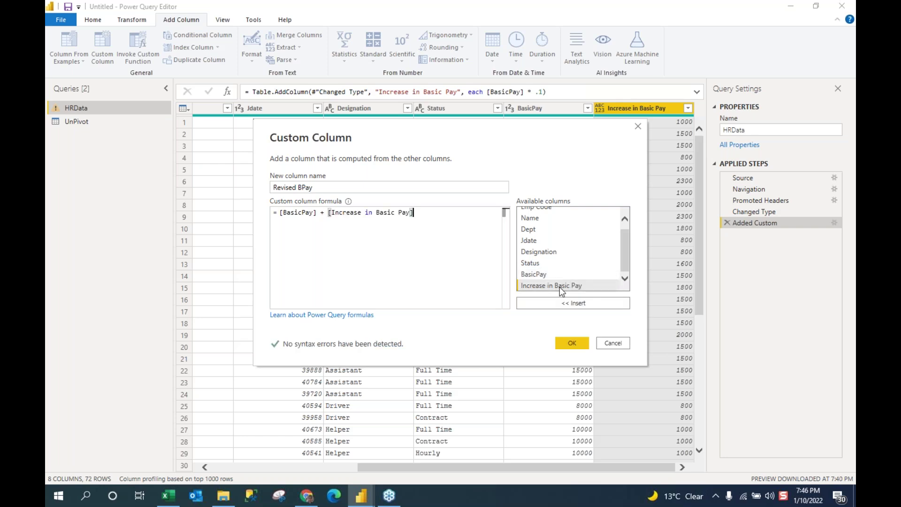
{"action": "left_click", "coordinate": [572, 344]}
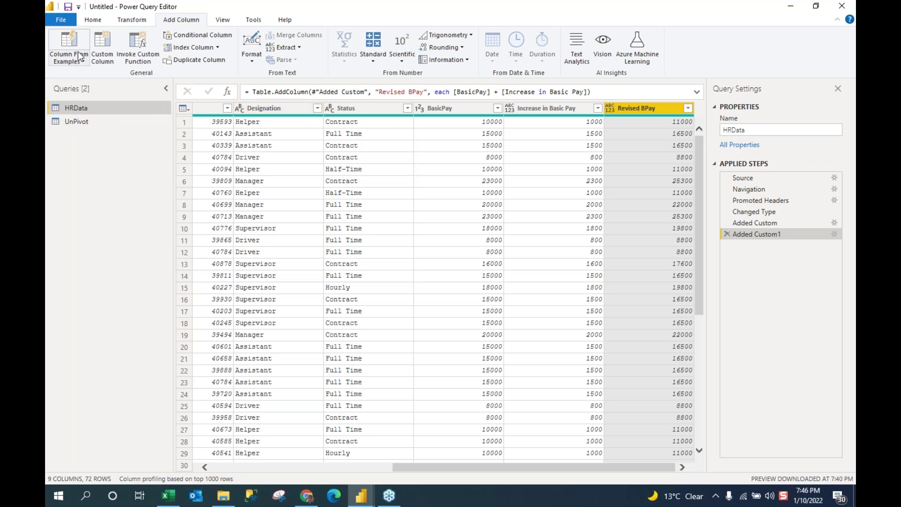
Close the Power Query Editor with its changes applied, and expand the HRData table's field list.
{"action": "left_click", "coordinate": [57, 19]}
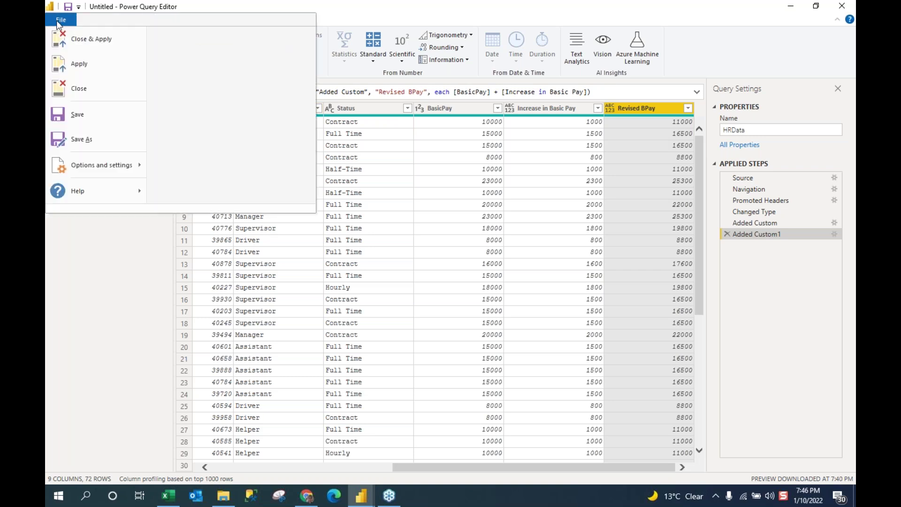
{"action": "left_click", "coordinate": [100, 41]}
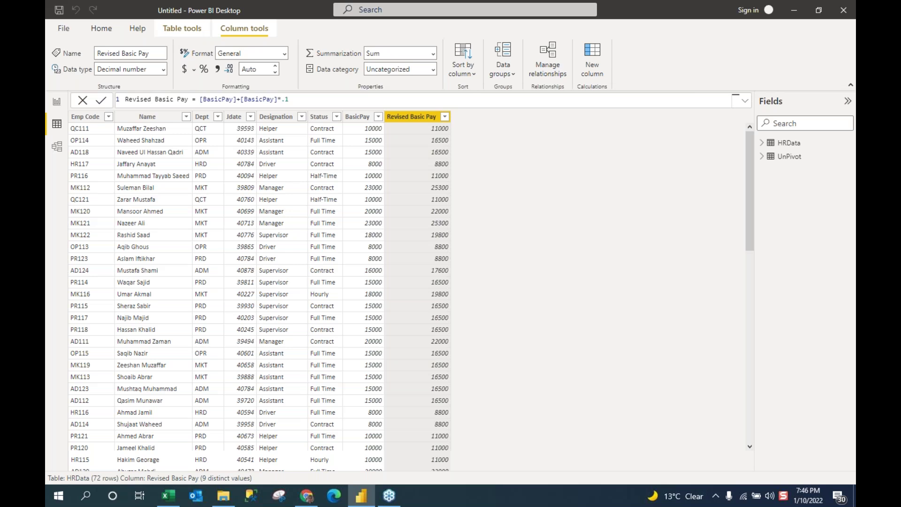
{"action": "left_click", "coordinate": [762, 143]}
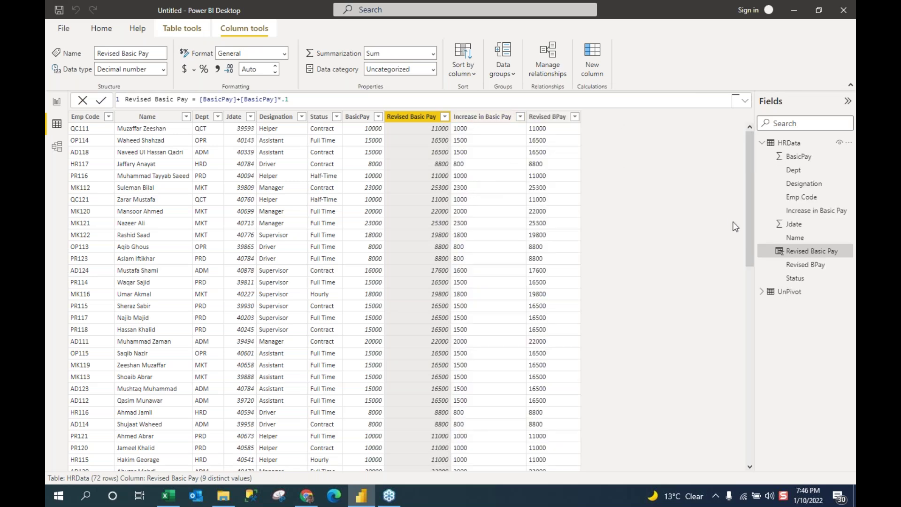
Reopen the HRData query for editing and remove the Increase in Basic Pay and Revised BPay columns.
{"action": "right_click", "coordinate": [784, 147]}
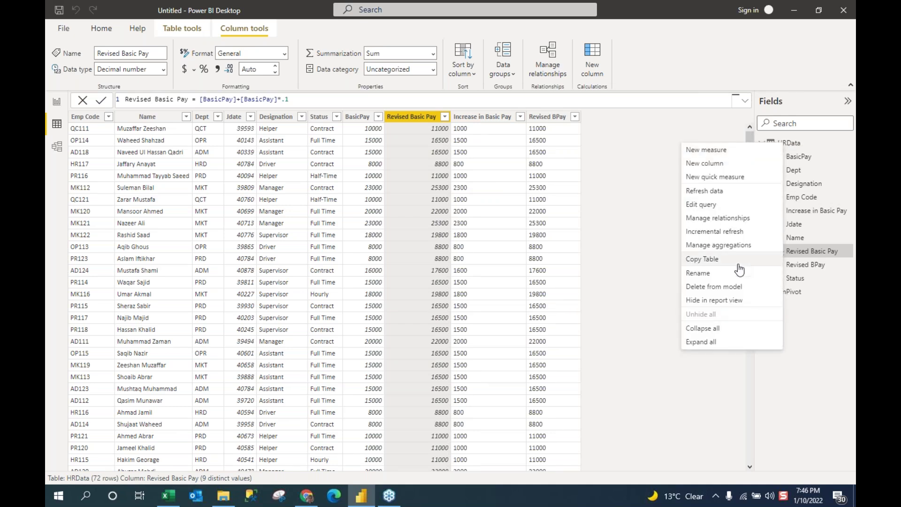
{"action": "left_click", "coordinate": [723, 206]}
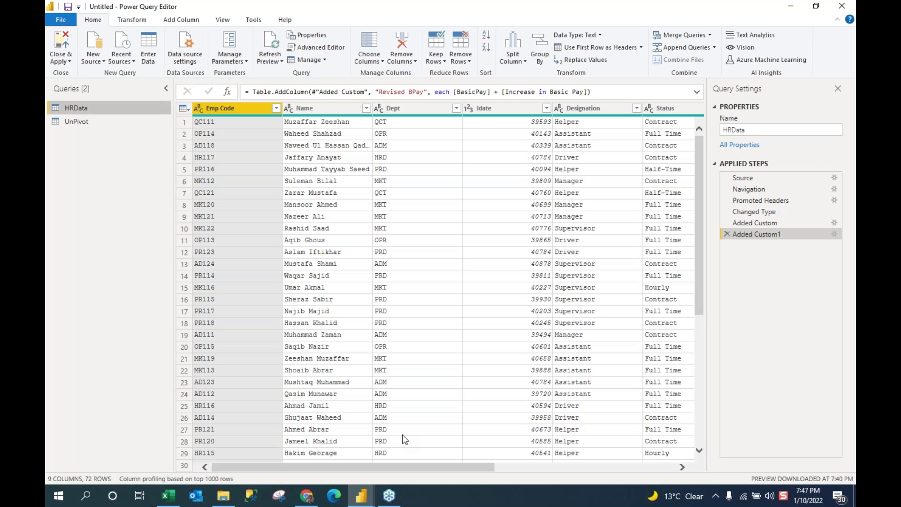
{"action": "scroll", "coordinate": [405, 439], "scroll_direction": "right", "scroll_amount": 5}
{"action": "left_click", "coordinate": [554, 109]}
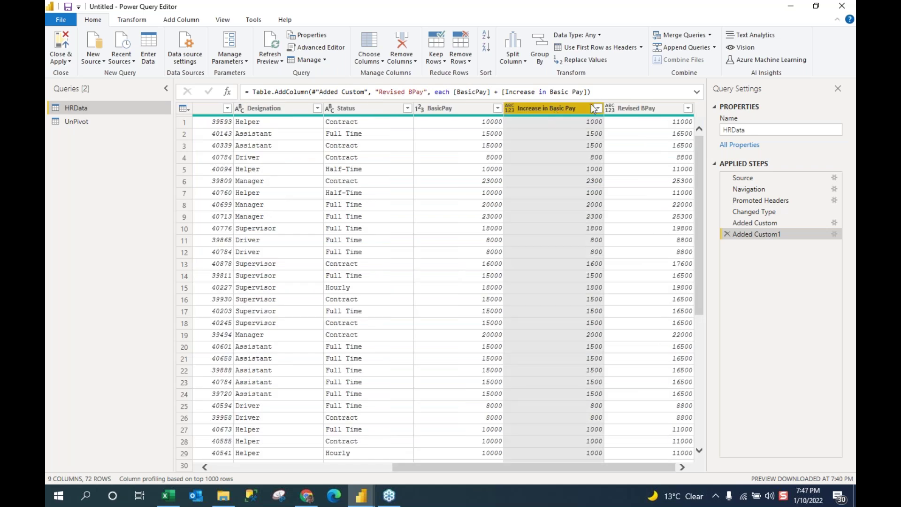
{"action": "left_click", "coordinate": [644, 109], "text": "ctrl"}
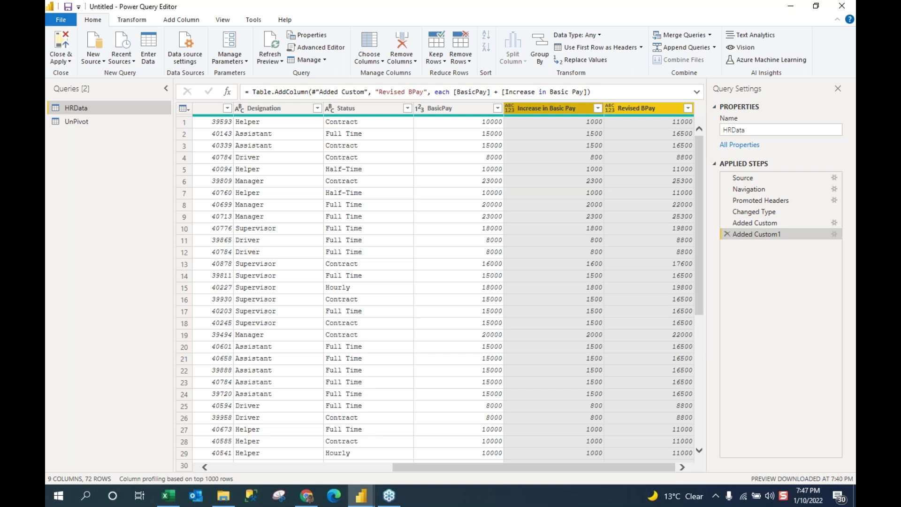
{"action": "key", "text": "Delete"}
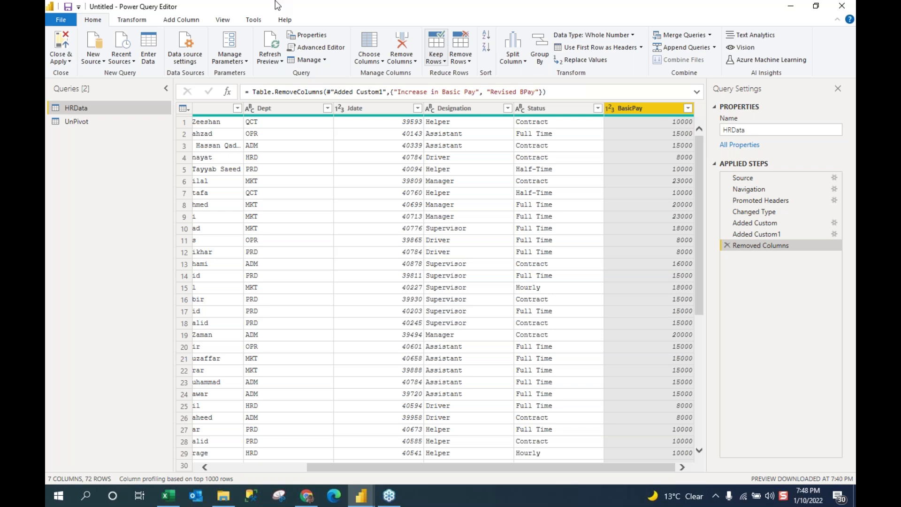
Start a conditional column in the HRData query and name it Revised Basic Pay.
{"action": "left_click", "coordinate": [183, 23]}
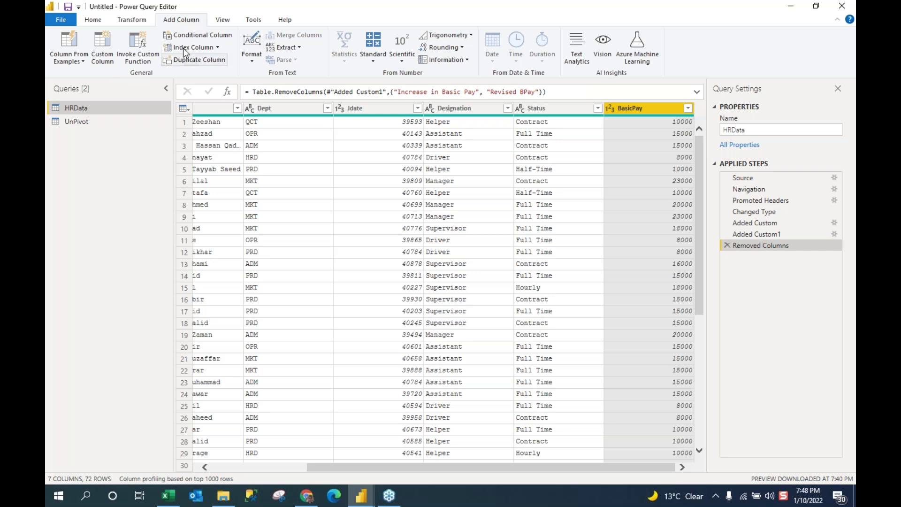
{"action": "left_click", "coordinate": [213, 33]}
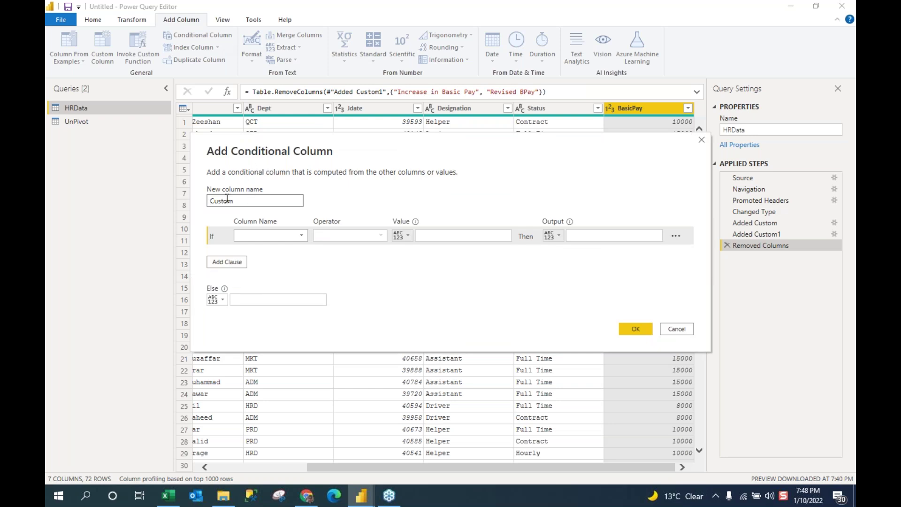
{"action": "left_click_drag", "start_coordinate": [240, 202], "coordinate": [188, 202]}
{"action": "type", "text": "Revised Basic"}
{"action": "key", "text": "BackSpace"}
{"action": "key", "text": "BackSpace"}
{"action": "type", "text": "ic Pay"}
Base the first condition on the BasicPay column and change the new column's name to Increment.
{"action": "left_click", "coordinate": [302, 236]}
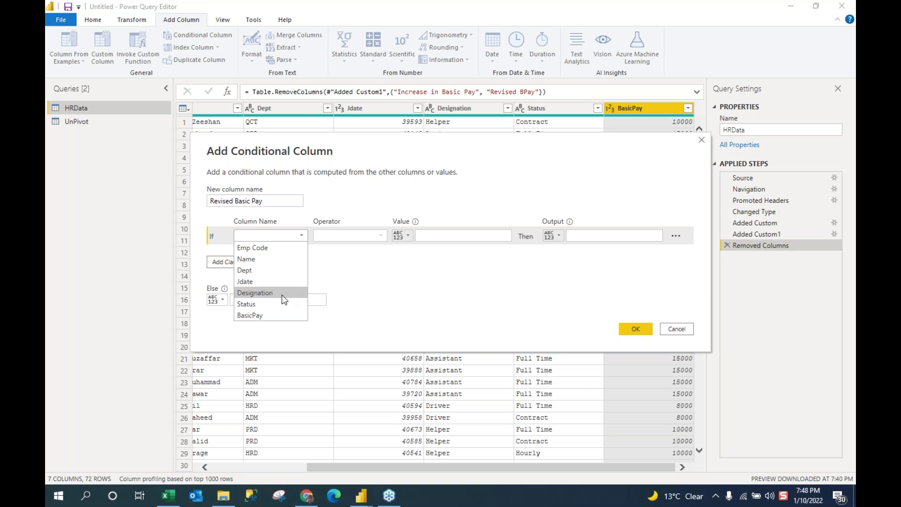
{"action": "left_click", "coordinate": [272, 316]}
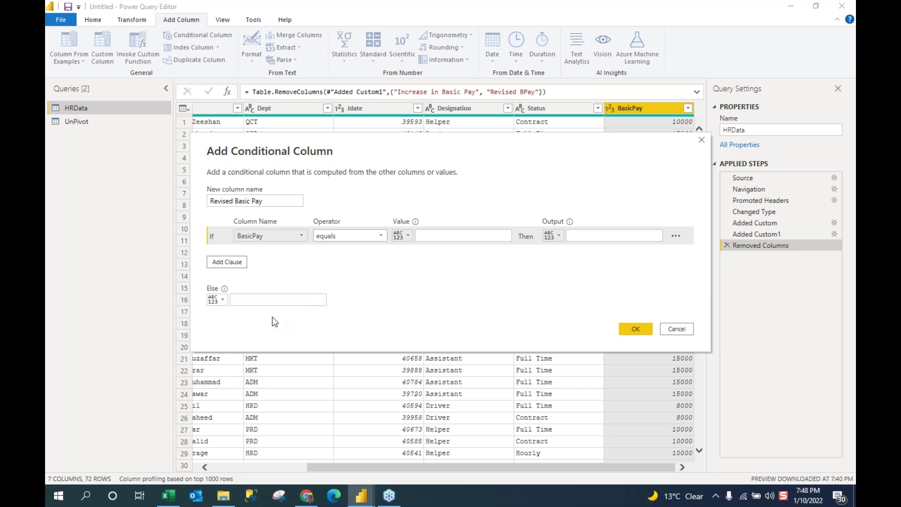
{"action": "left_click", "coordinate": [381, 236]}
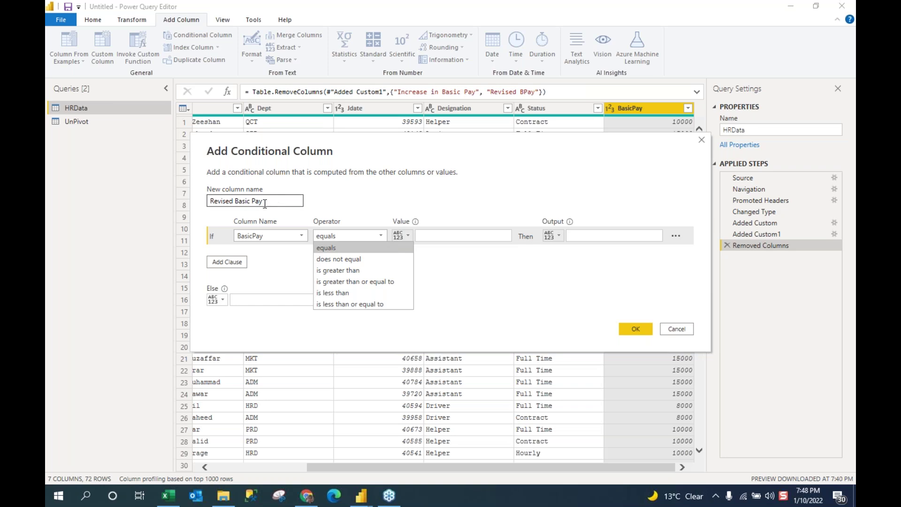
{"action": "left_click_drag", "start_coordinate": [265, 204], "coordinate": [174, 203]}
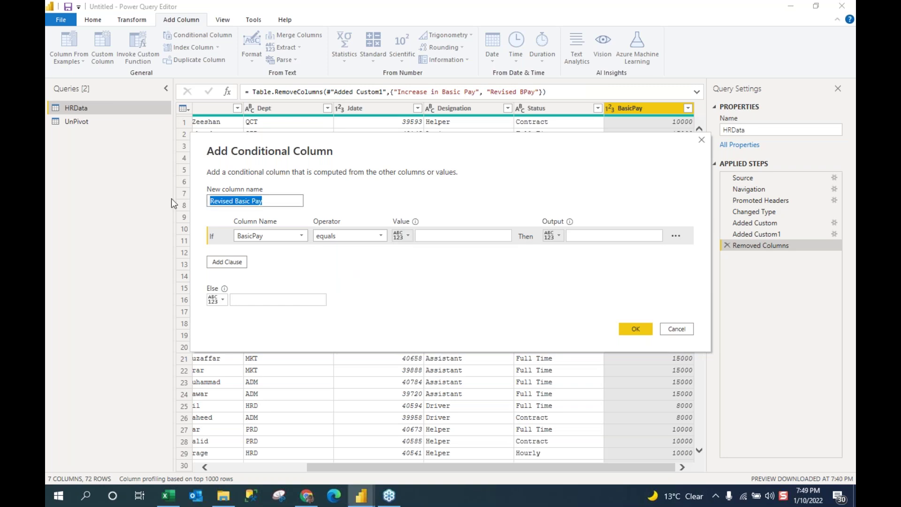
{"action": "type", "text": "Increment"}
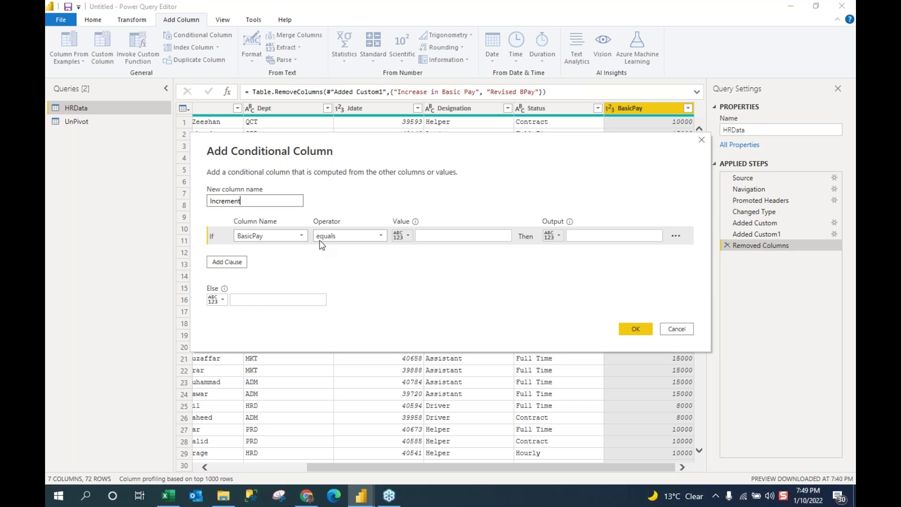
Set the first BasicPay condition to is greater than or equal to 20000.
{"action": "left_click", "coordinate": [381, 239]}
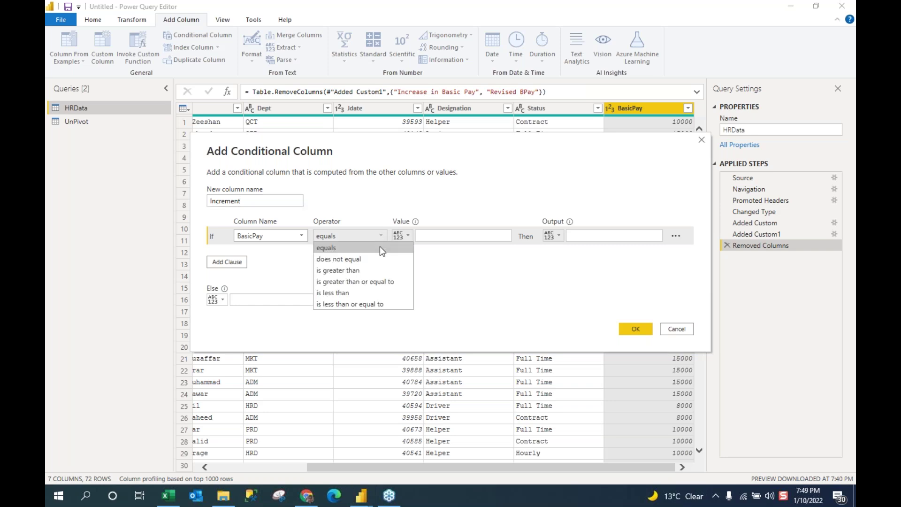
{"action": "left_click", "coordinate": [378, 282]}
{"action": "left_click", "coordinate": [451, 235]}
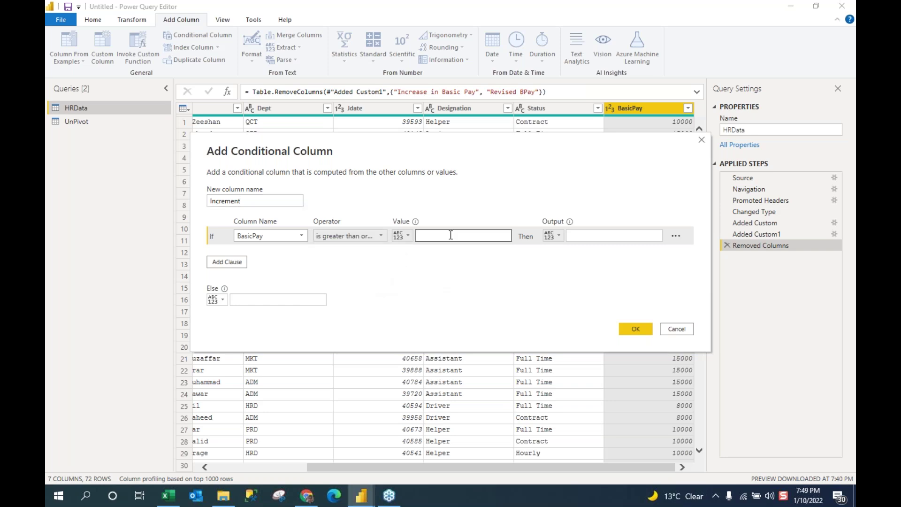
{"action": "type", "text": "20000"}
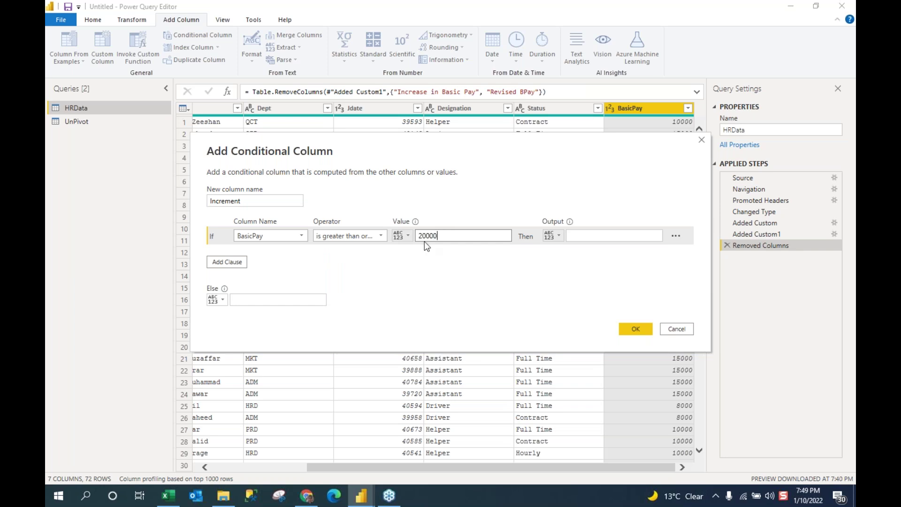
{"action": "left_click", "coordinate": [611, 236]}
{"action": "left_click", "coordinate": [611, 236]}
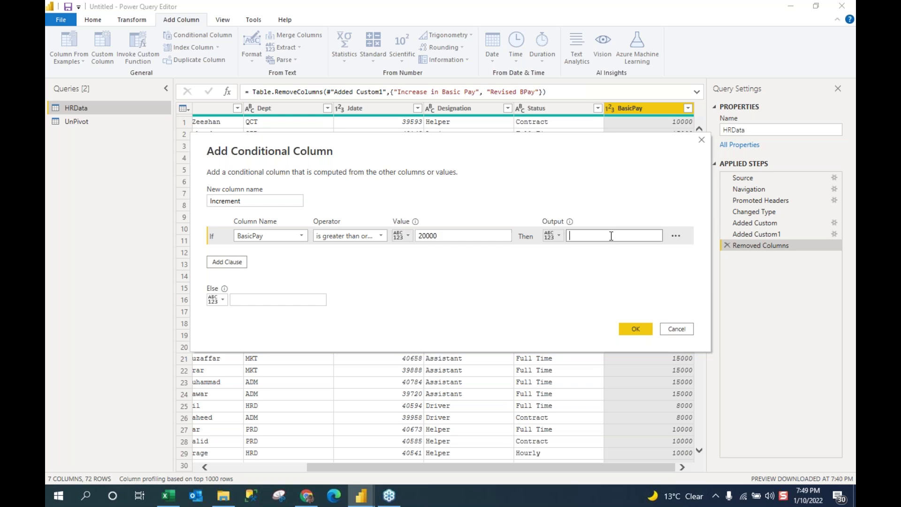
Add an Else If clause and set the first condition's output to .2.
{"action": "left_click", "coordinate": [676, 238]}
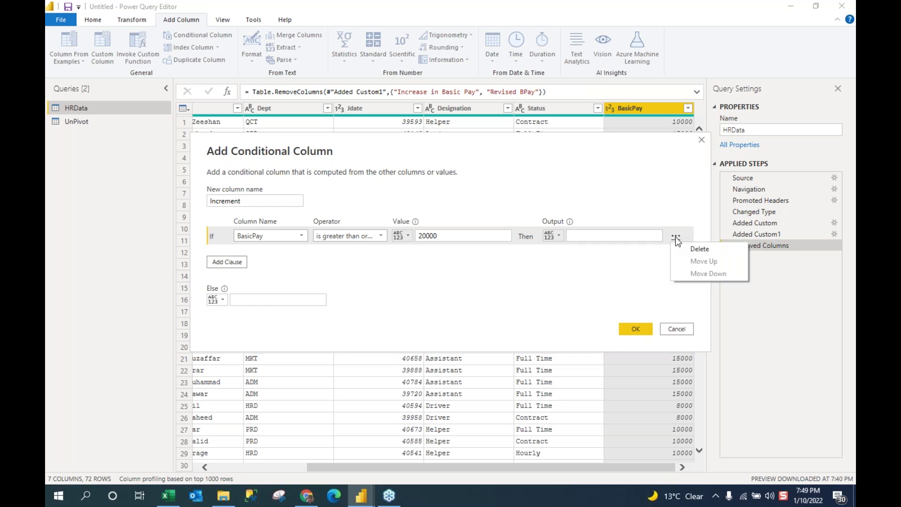
{"action": "left_click", "coordinate": [237, 263]}
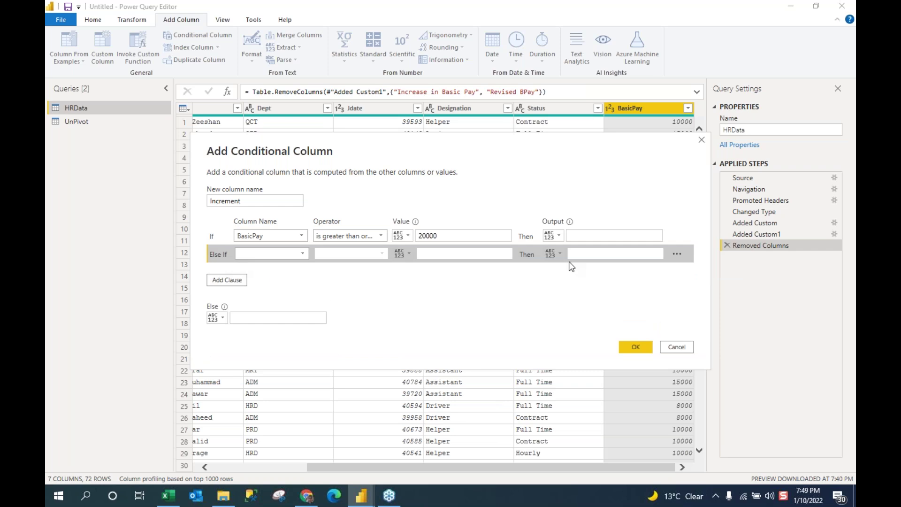
{"action": "left_click", "coordinate": [582, 236]}
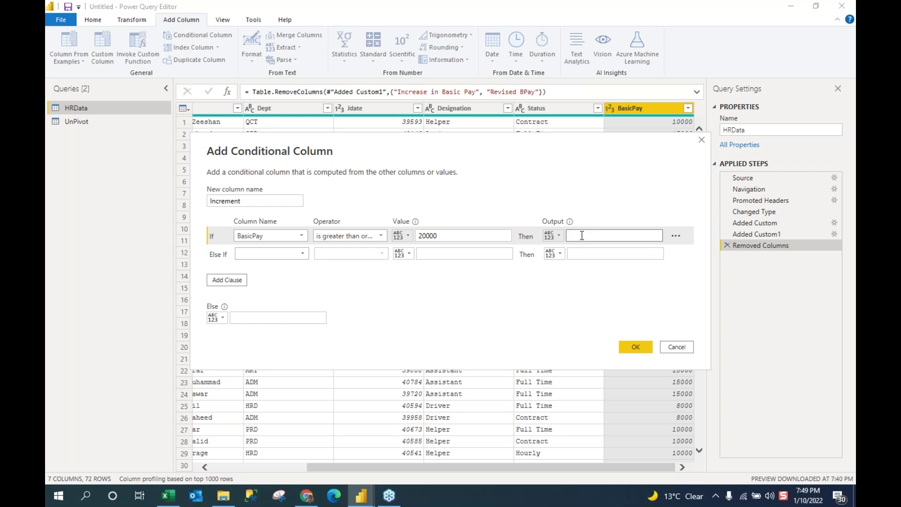
{"action": "type", "text": "I"}
{"action": "type", "text": "2"}
{"action": "key", "text": "BackSpace"}
{"action": "type", "text": ".2"}
Set the Else If clause to output .15 when BasicPay is greater than or equal to 15000.
{"action": "left_click", "coordinate": [582, 254]}
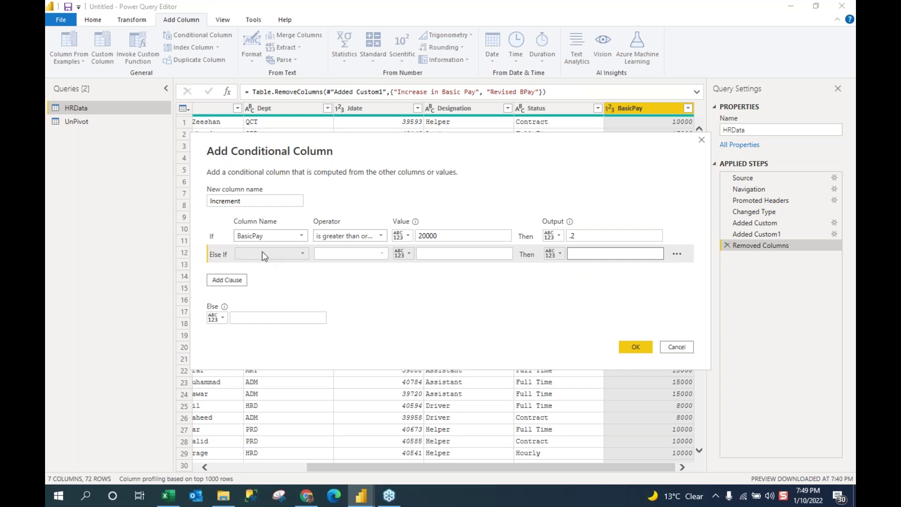
{"action": "left_click", "coordinate": [303, 256]}
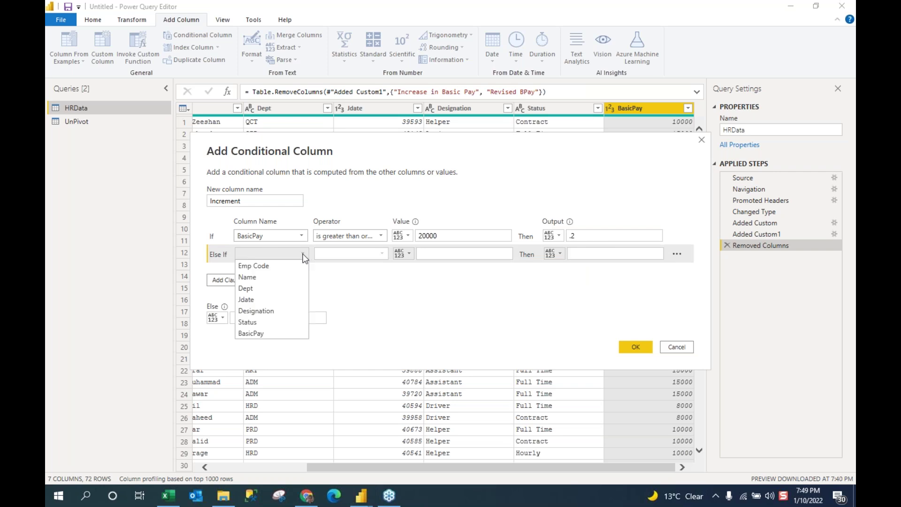
{"action": "left_click", "coordinate": [286, 333]}
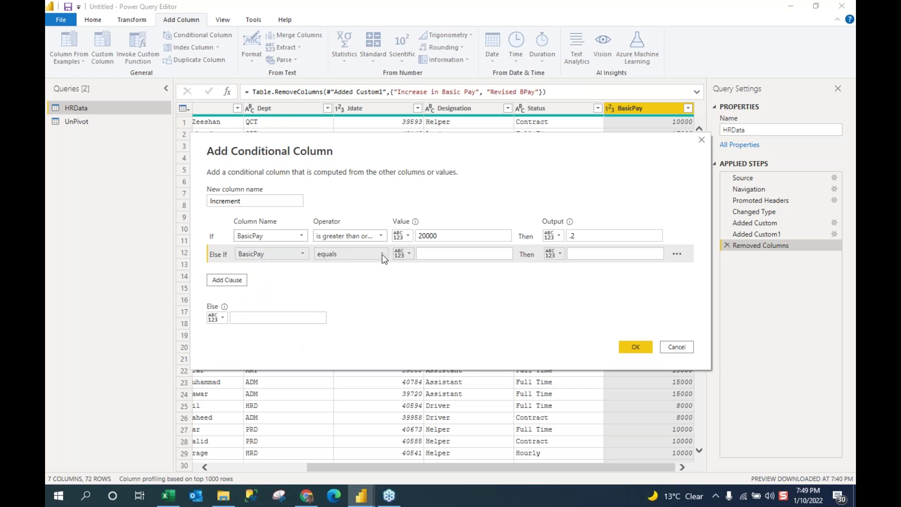
{"action": "left_click", "coordinate": [382, 254]}
{"action": "left_click", "coordinate": [377, 301]}
{"action": "left_click", "coordinate": [453, 254]}
{"action": "type", "text": "15000"}
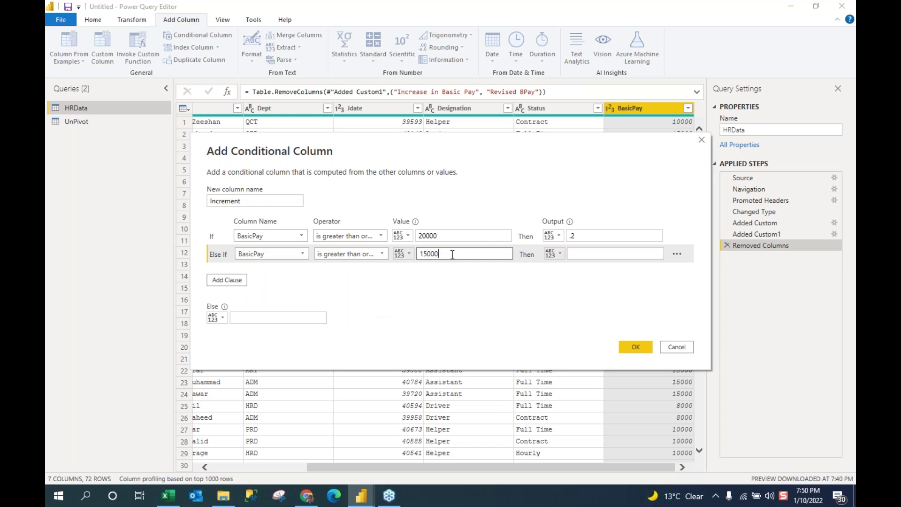
{"action": "left_click", "coordinate": [586, 253]}
{"action": "type", "text": ".15"}
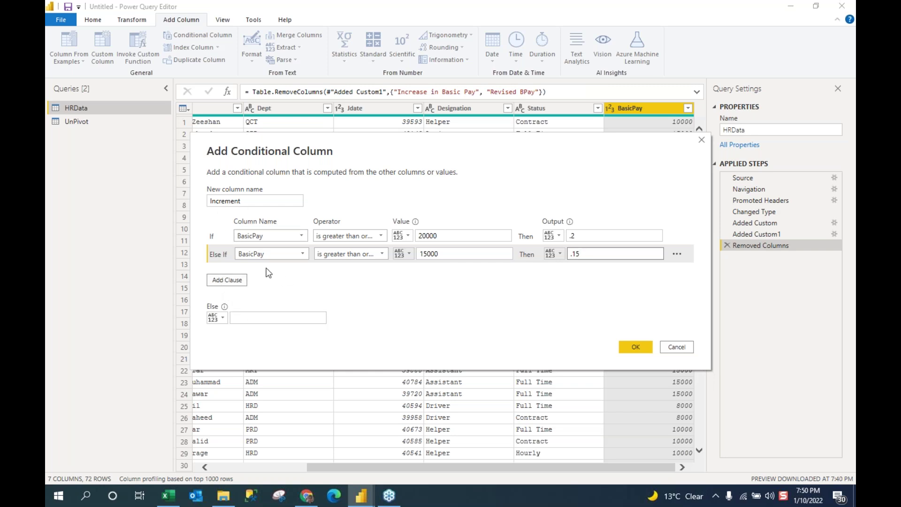
Set the Else output to .1 and create the Increment conditional column.
{"action": "left_click", "coordinate": [254, 317]}
{"action": "type", "text": ".1"}
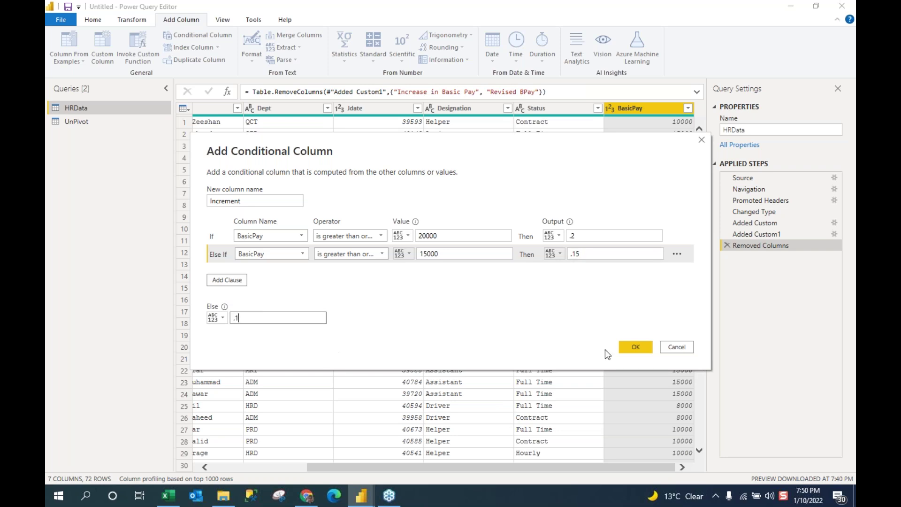
{"action": "left_click", "coordinate": [635, 350]}
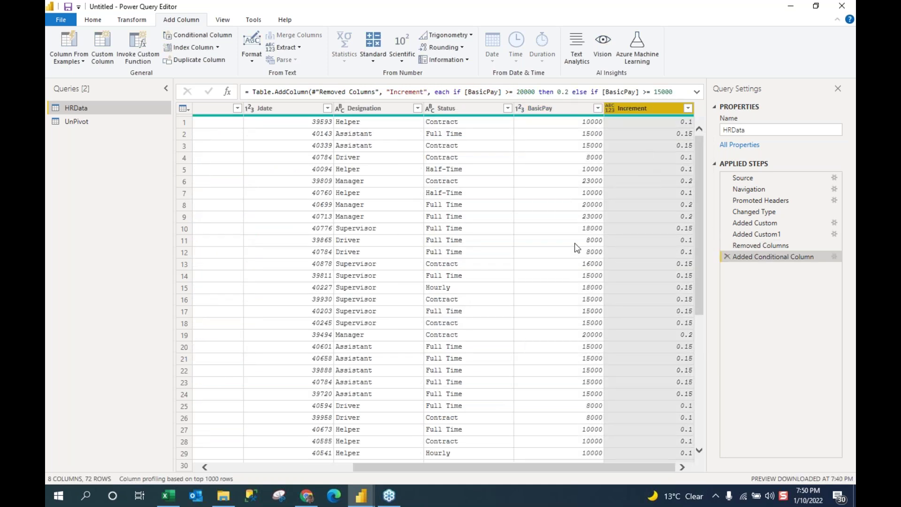
Rename the Increment column as Increment%.
{"action": "double_click", "coordinate": [650, 109]}
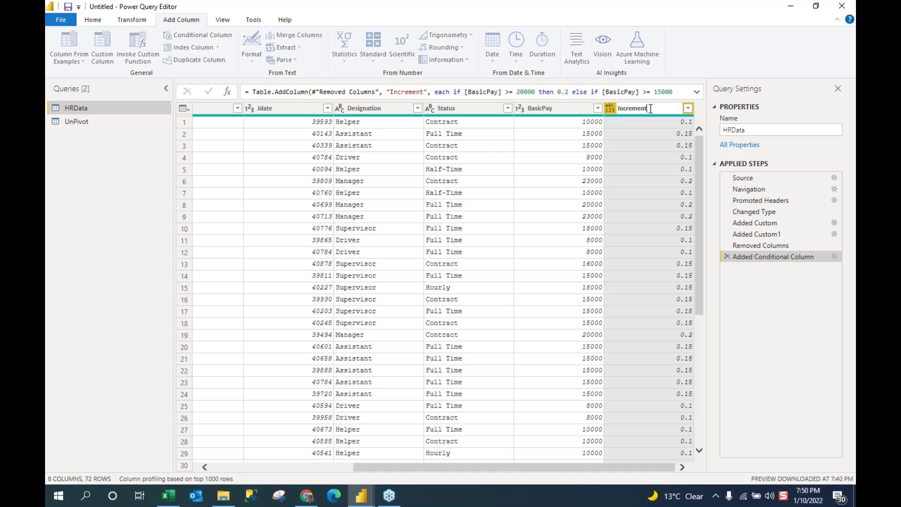
{"action": "type", "text": "%"}
{"action": "key", "text": "Return"}
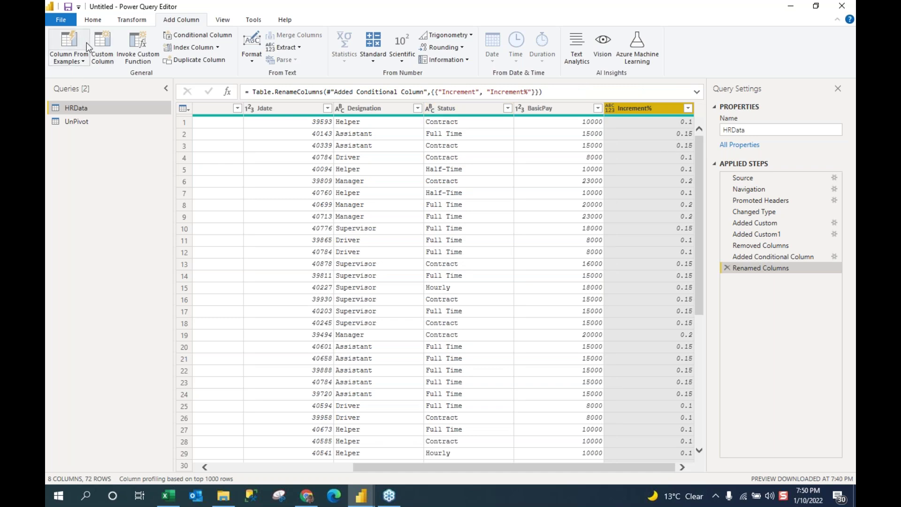
Close the Power Query Editor with its changes applied and return to the HRData table in Power BI Desktop.
{"action": "left_click", "coordinate": [60, 21]}
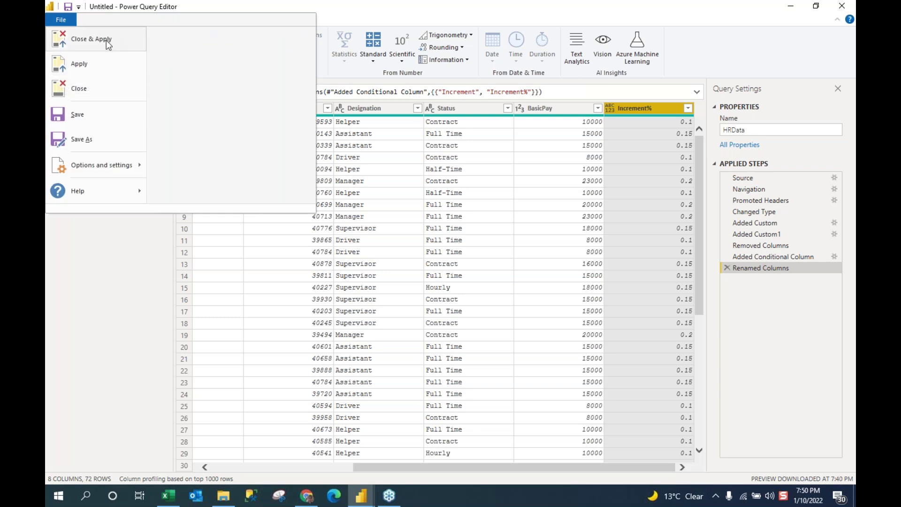
{"action": "left_click", "coordinate": [347, 210]}
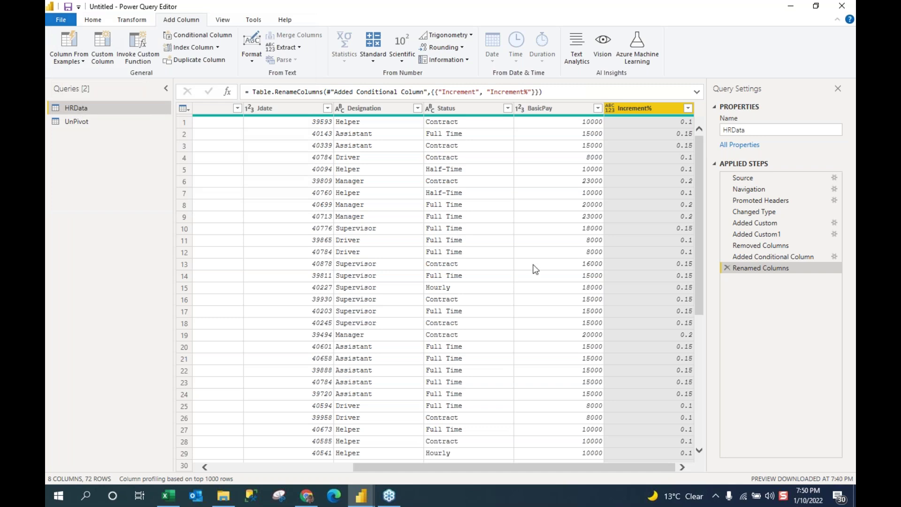
{"action": "key", "text": "alt+Tab"}
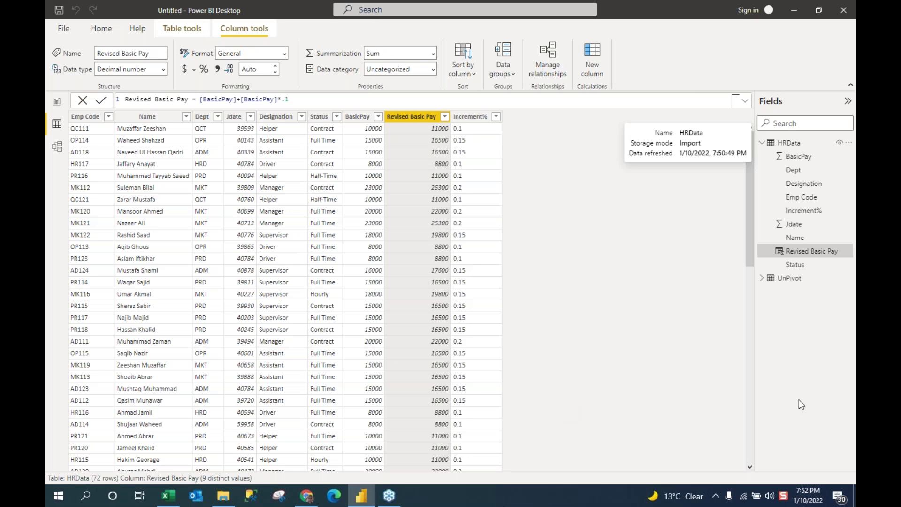
Reopen the HRData query for editing and review the custom and conditional column settings without adding a column.
{"action": "right_click", "coordinate": [798, 145]}
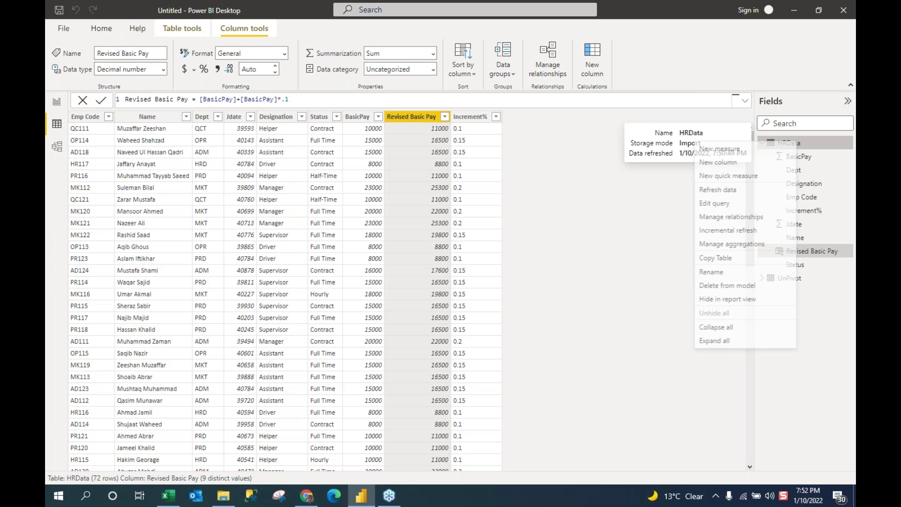
{"action": "left_click", "coordinate": [729, 208]}
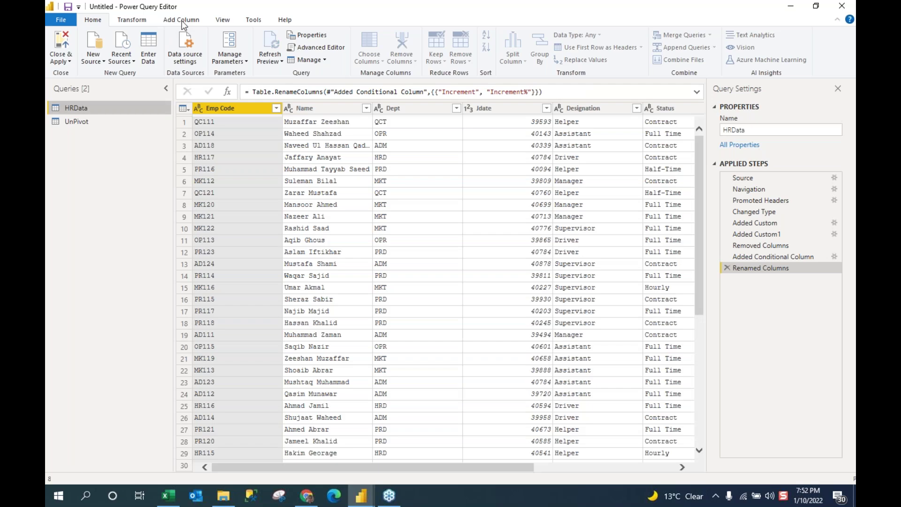
{"action": "left_click", "coordinate": [182, 22]}
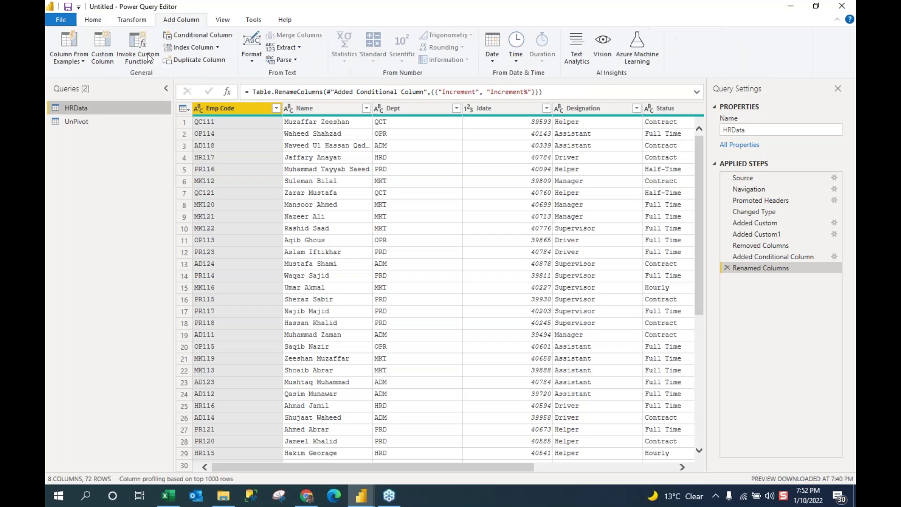
{"action": "left_click", "coordinate": [103, 61]}
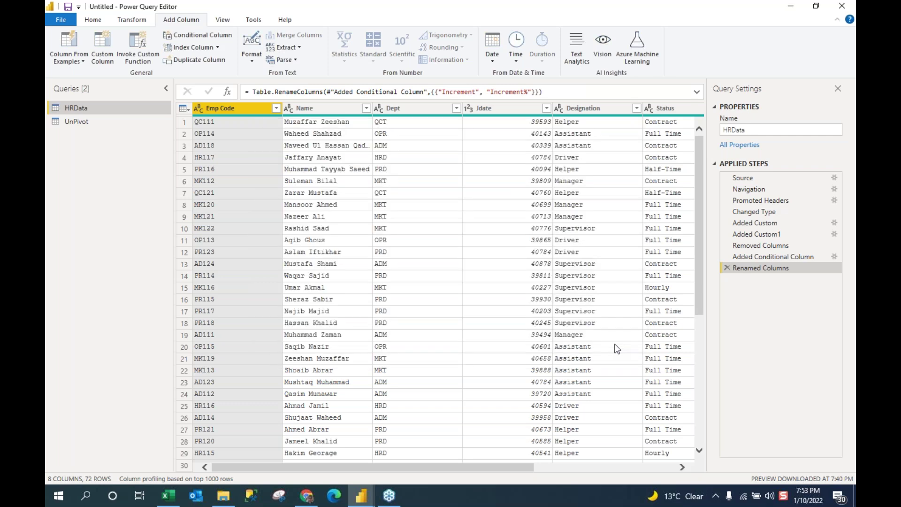
{"action": "left_click", "coordinate": [209, 38]}
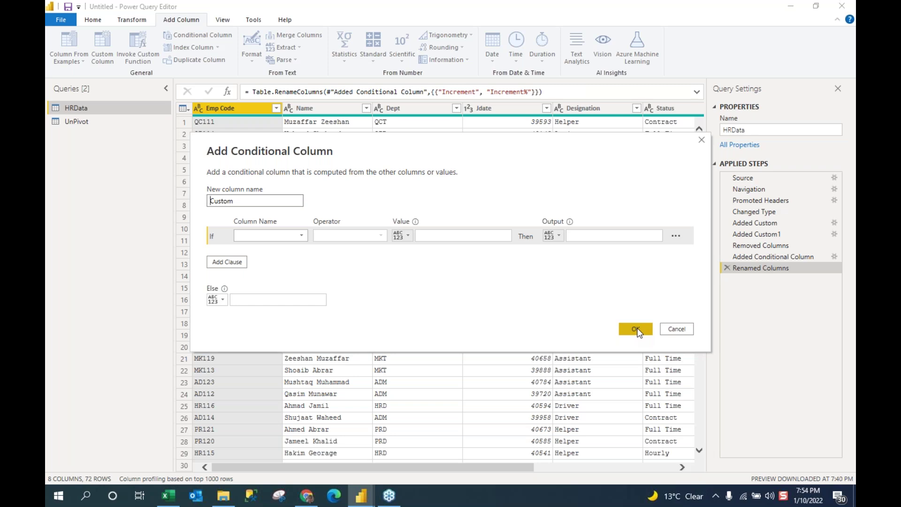
{"action": "left_click", "coordinate": [679, 329]}
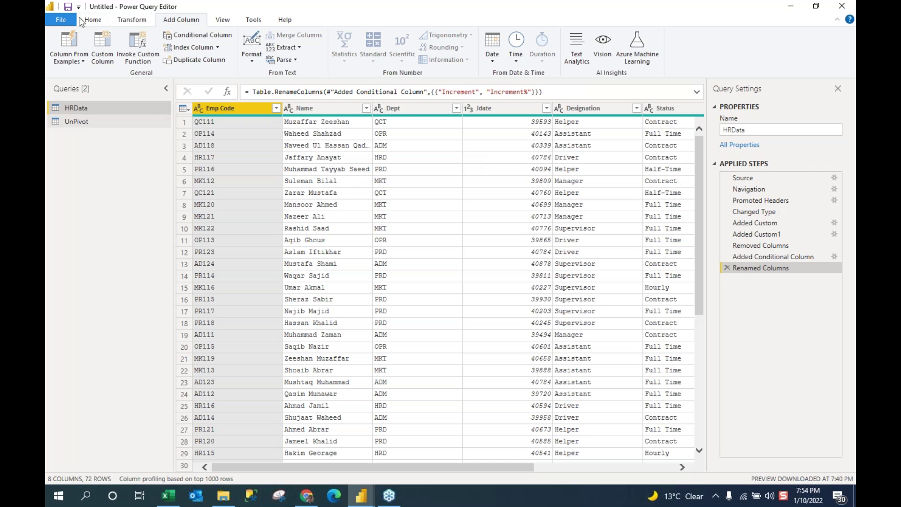
Return to the HRData table in Power BI Desktop and review the Revised Basic Pay formula and the Increment% column.
{"action": "left_click", "coordinate": [62, 20]}
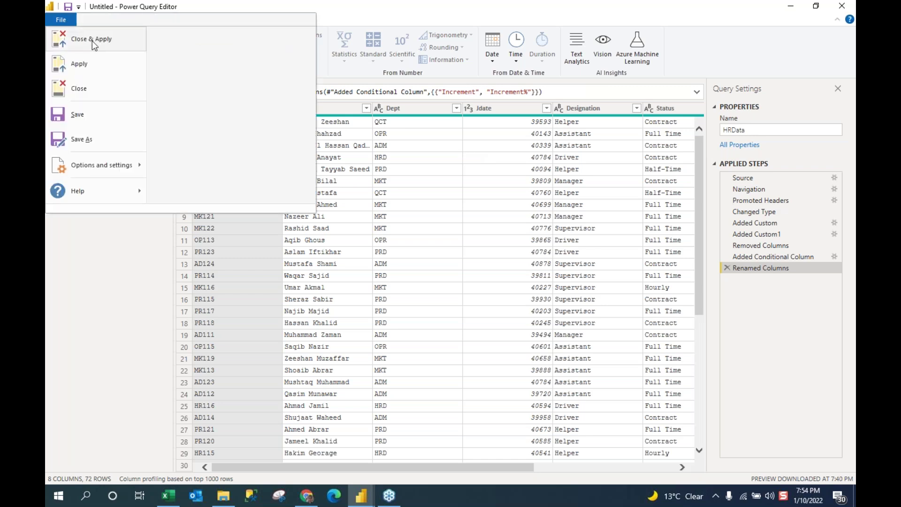
{"action": "key", "text": "Escape"}
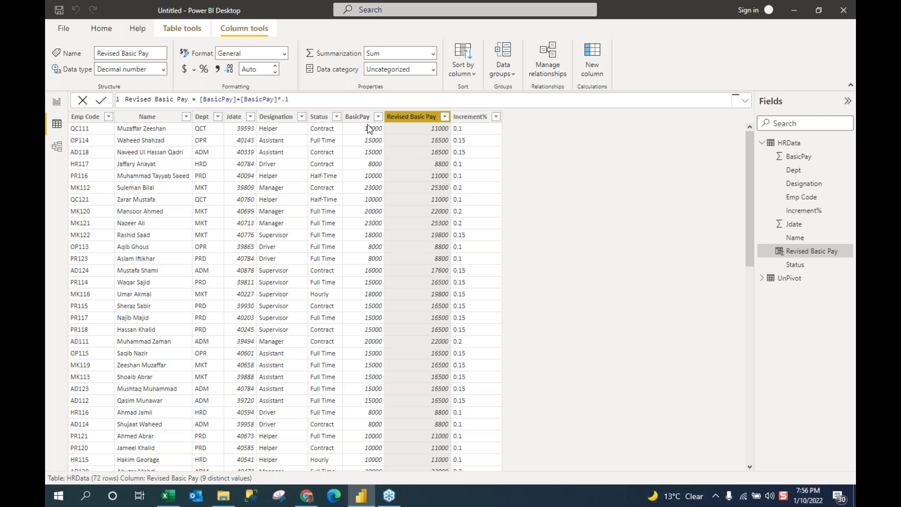
{"action": "left_click", "coordinate": [306, 100]}
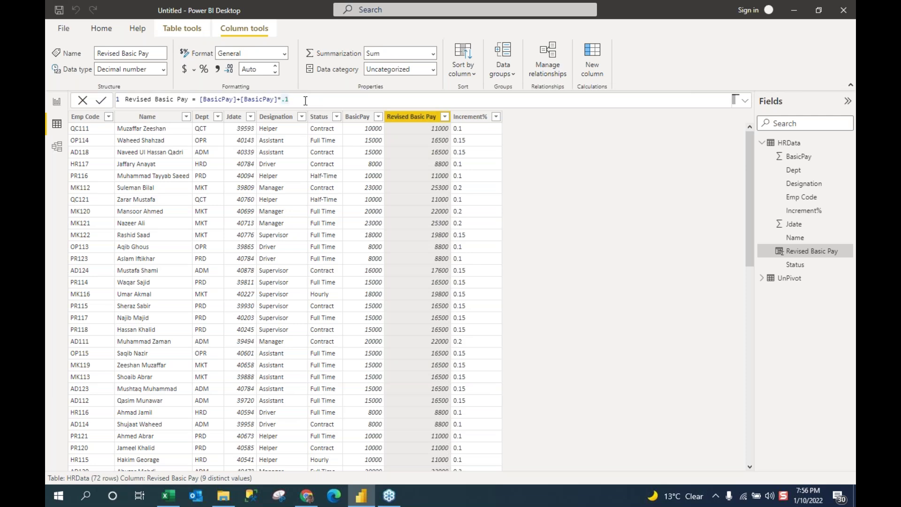
{"action": "left_click", "coordinate": [472, 120]}
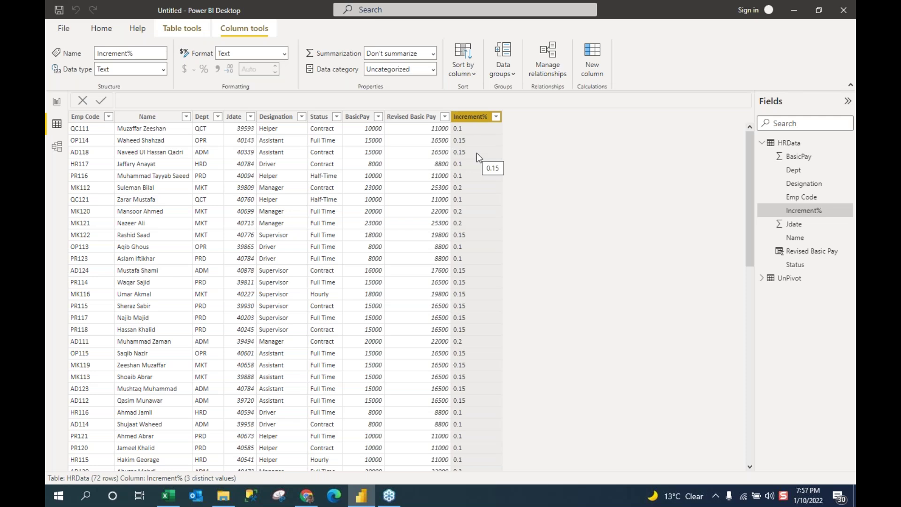
{"action": "left_click", "coordinate": [422, 126]}
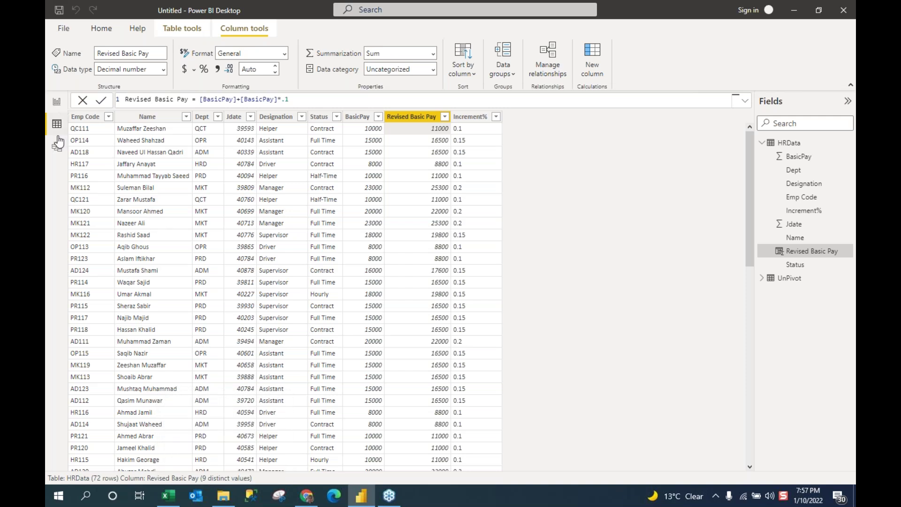
Open the UnPivot table's query for editing in the Power Query Editor.
{"action": "left_click", "coordinate": [57, 103]}
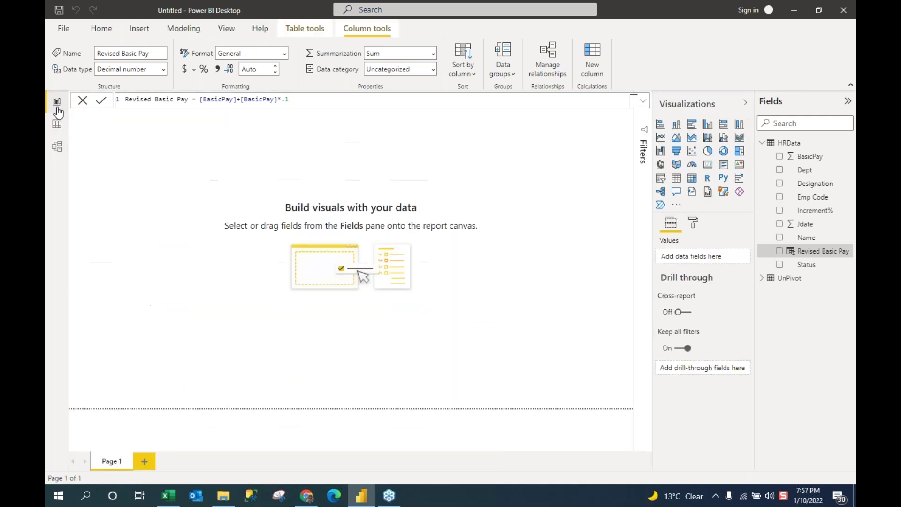
{"action": "left_click", "coordinate": [58, 125]}
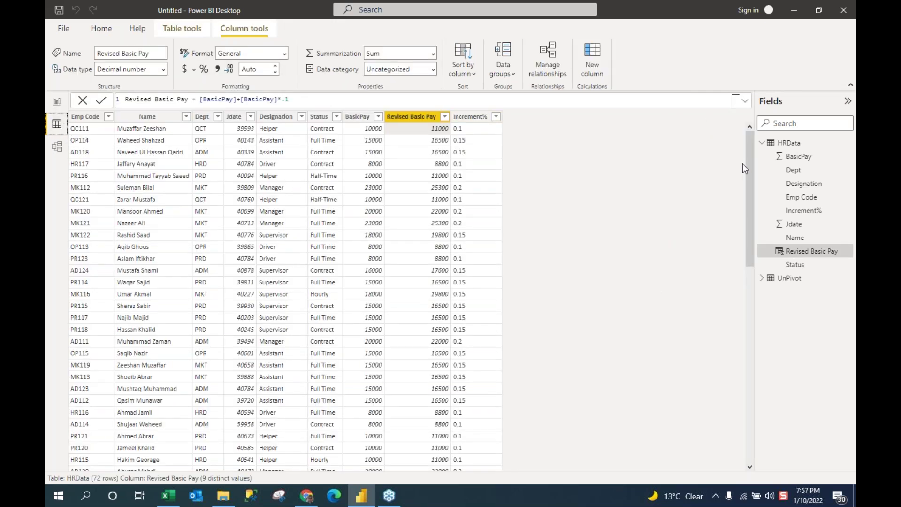
{"action": "left_click", "coordinate": [762, 143]}
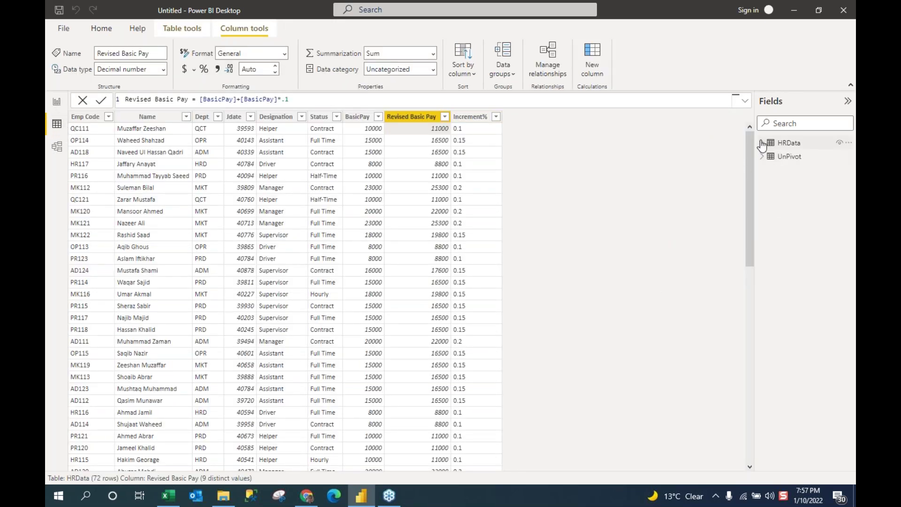
{"action": "left_click", "coordinate": [787, 158]}
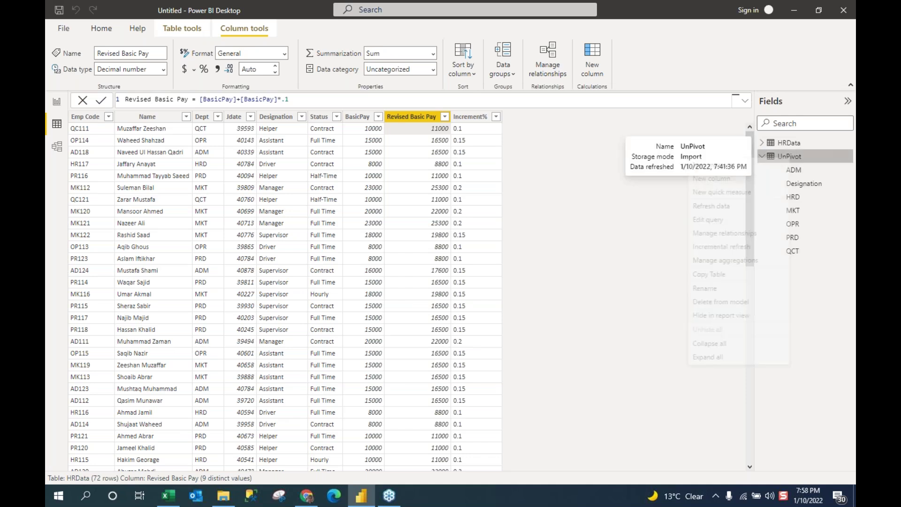
{"action": "right_click", "coordinate": [792, 159]}
{"action": "left_click", "coordinate": [737, 222]}
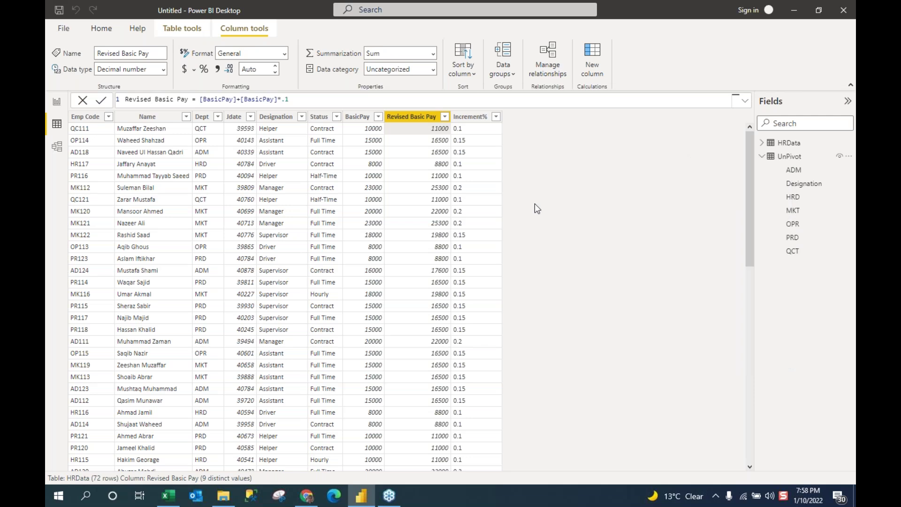
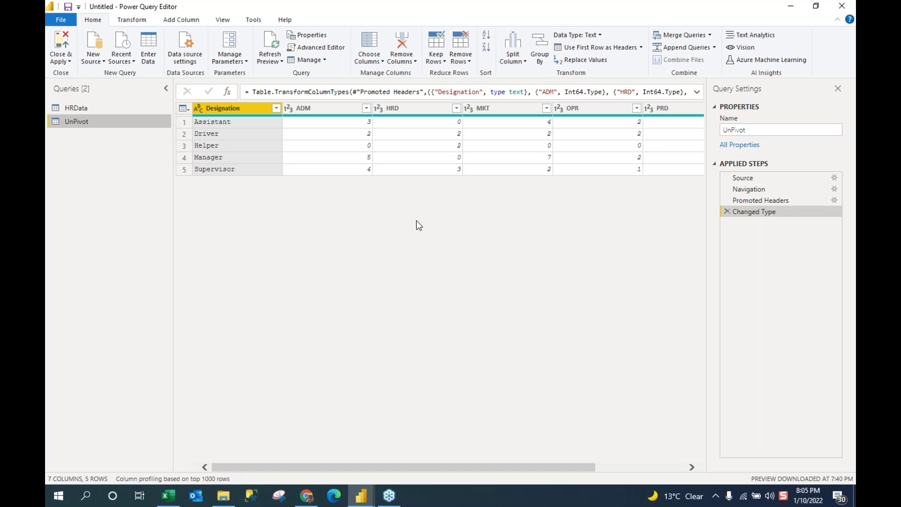
Try Unpivot Columns on the Designation column of the UnPivot query and remove the resulting applied step.
{"action": "left_click", "coordinate": [138, 23]}
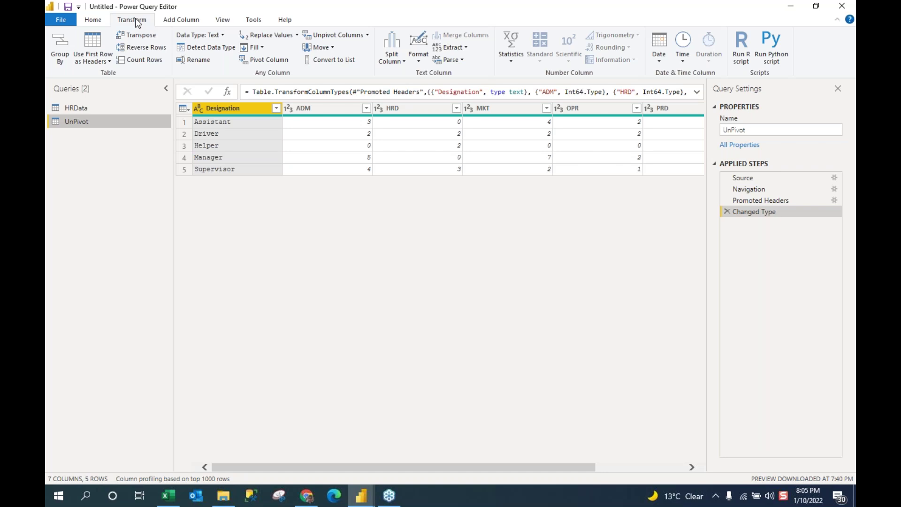
{"action": "left_click", "coordinate": [185, 21]}
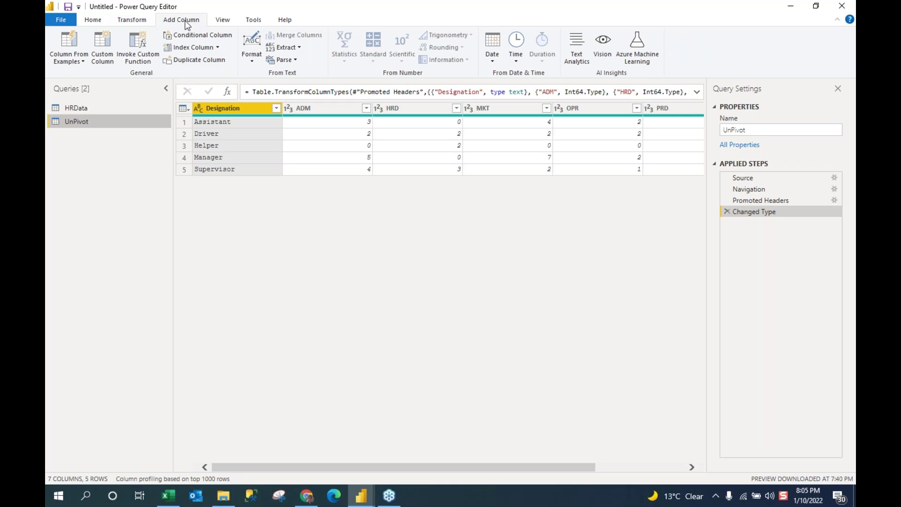
{"action": "left_click", "coordinate": [140, 25]}
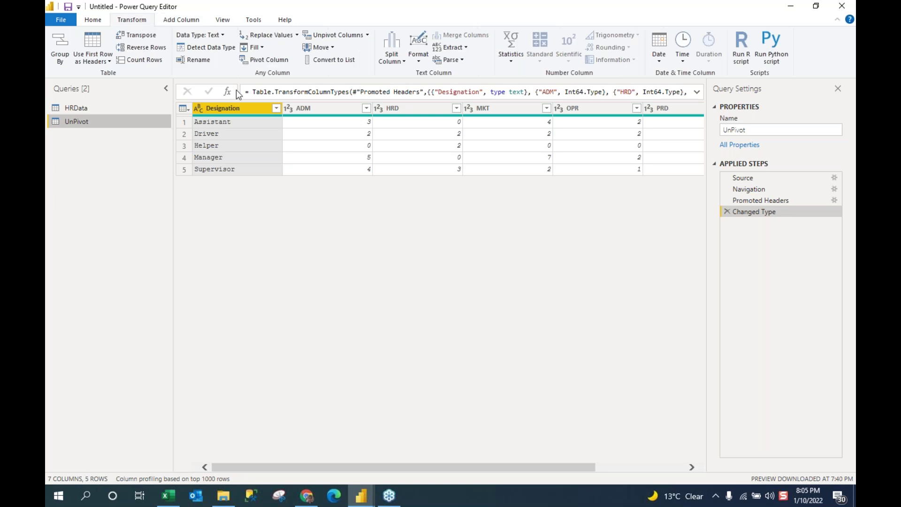
{"action": "left_click", "coordinate": [365, 37]}
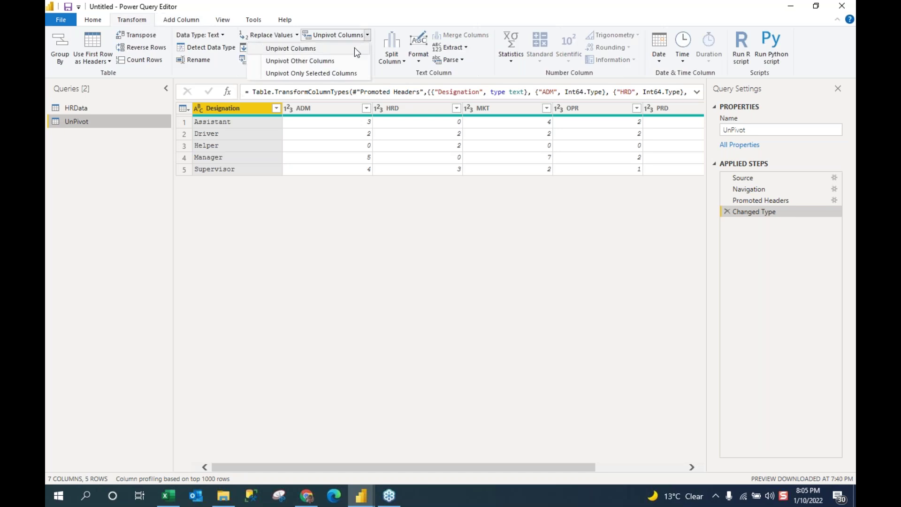
{"action": "left_click", "coordinate": [354, 47]}
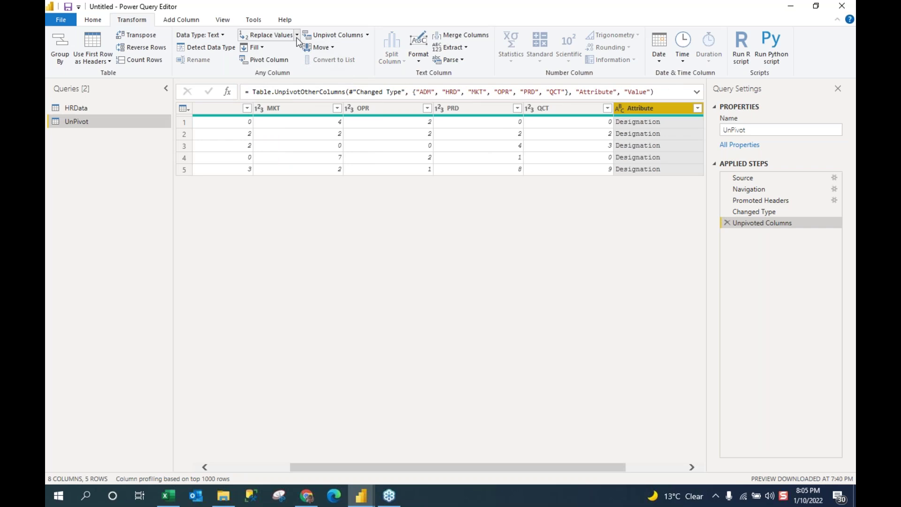
{"action": "left_click", "coordinate": [727, 224]}
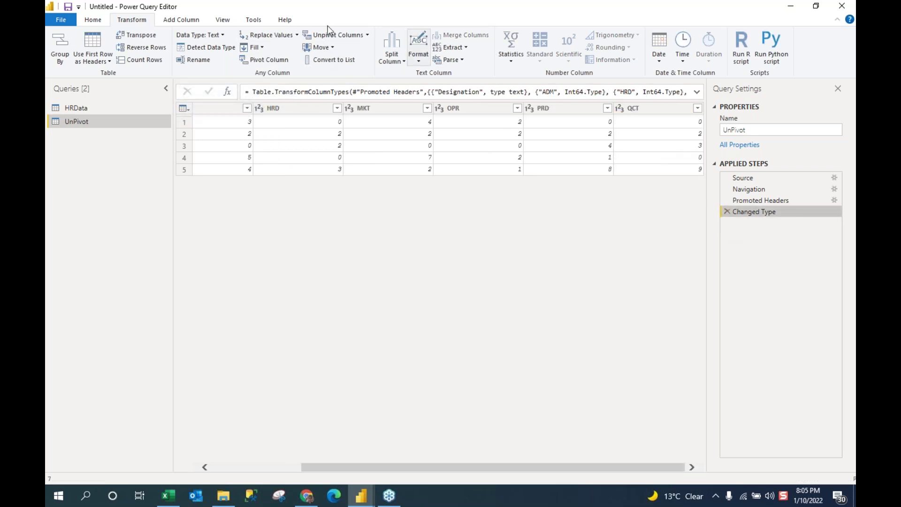
Try Unpivot Other Columns with Designation as the kept column and delete that applied step.
{"action": "left_click", "coordinate": [366, 36]}
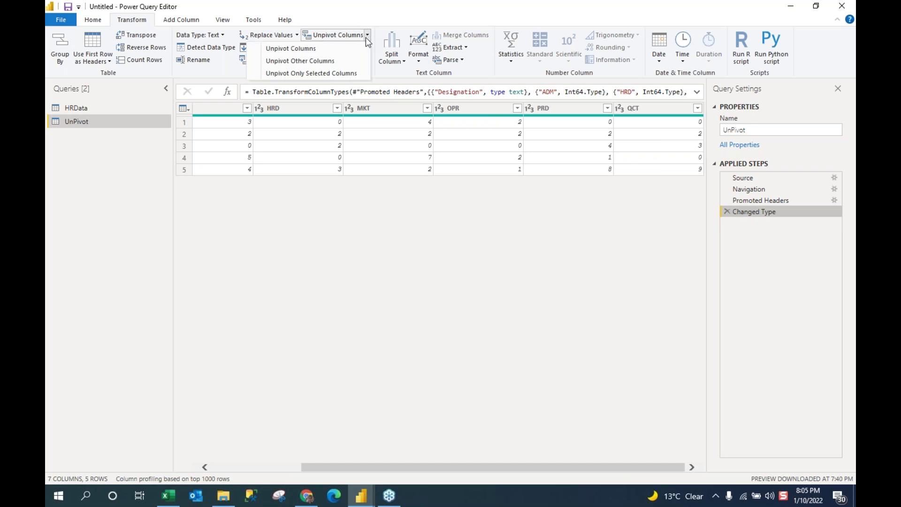
{"action": "left_click", "coordinate": [357, 61]}
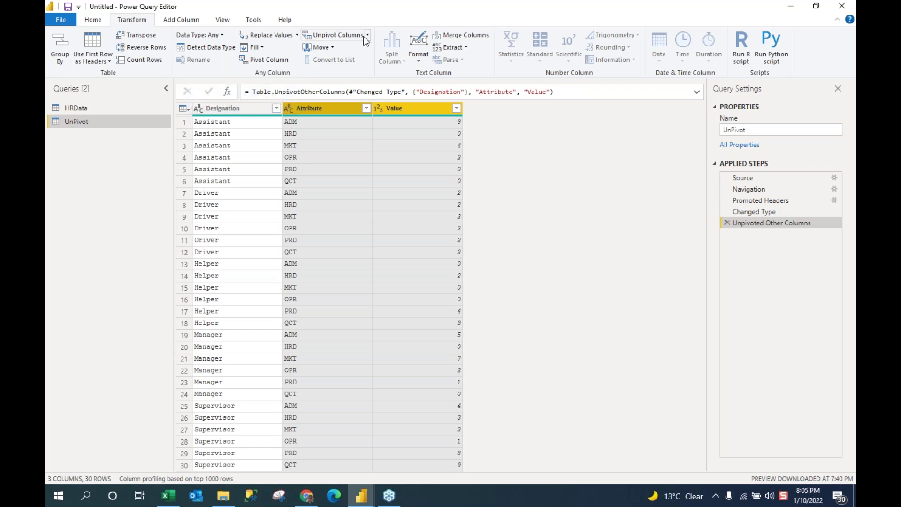
{"action": "left_click", "coordinate": [727, 223]}
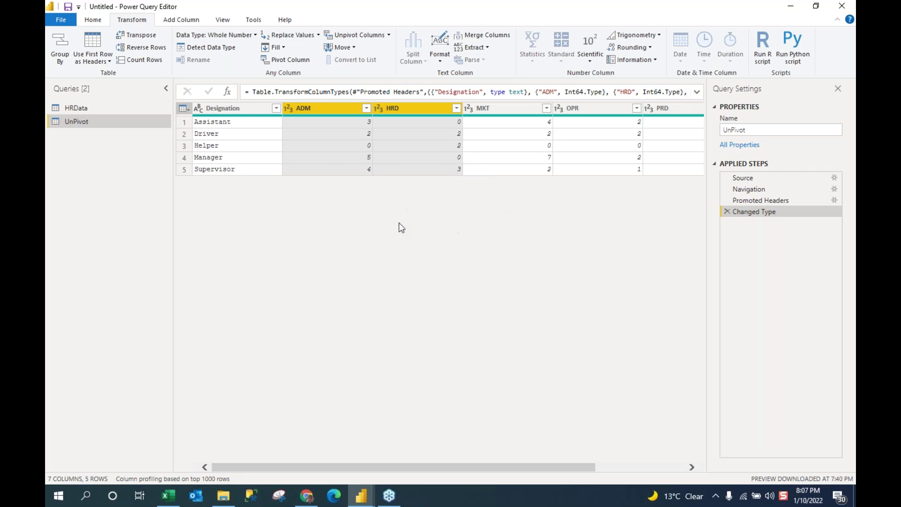
Try Unpivot Other Columns with ADM as the kept column and delete that applied step.
{"action": "left_click", "coordinate": [216, 110]}
{"action": "left_click", "coordinate": [292, 147]}
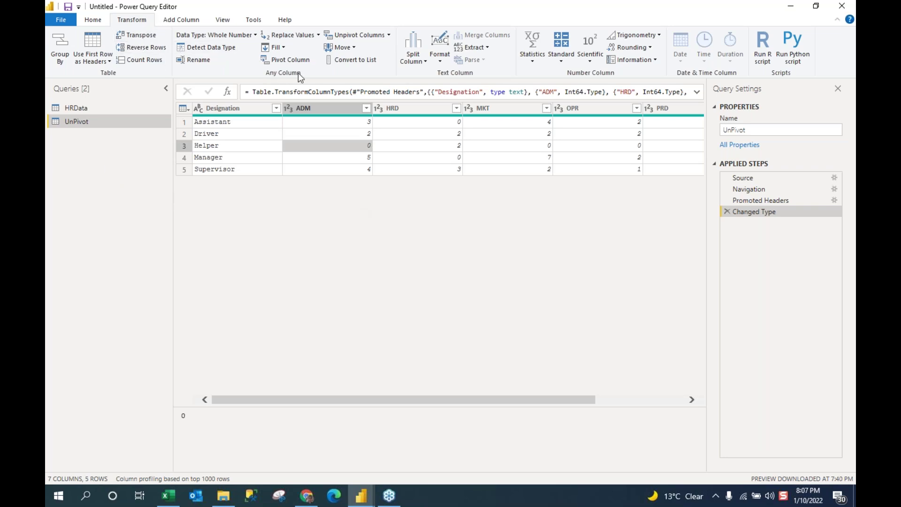
{"action": "left_click", "coordinate": [389, 35]}
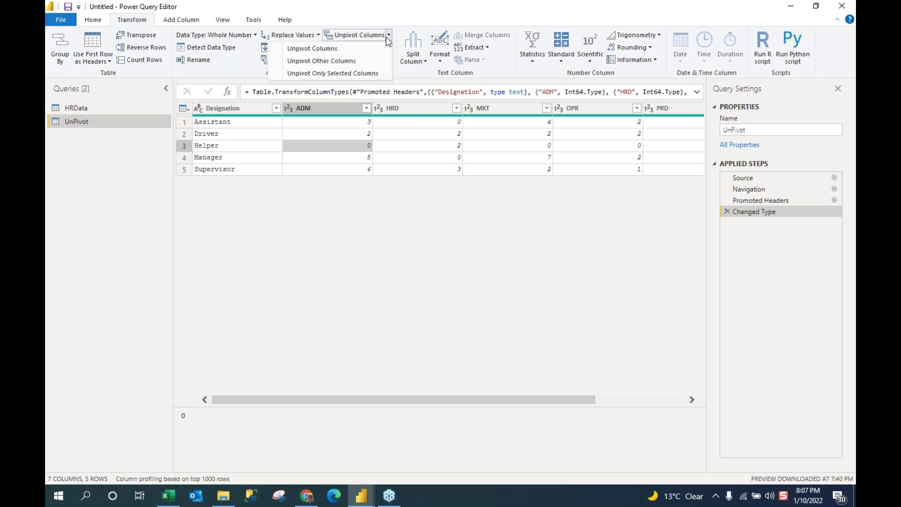
{"action": "left_click", "coordinate": [335, 61]}
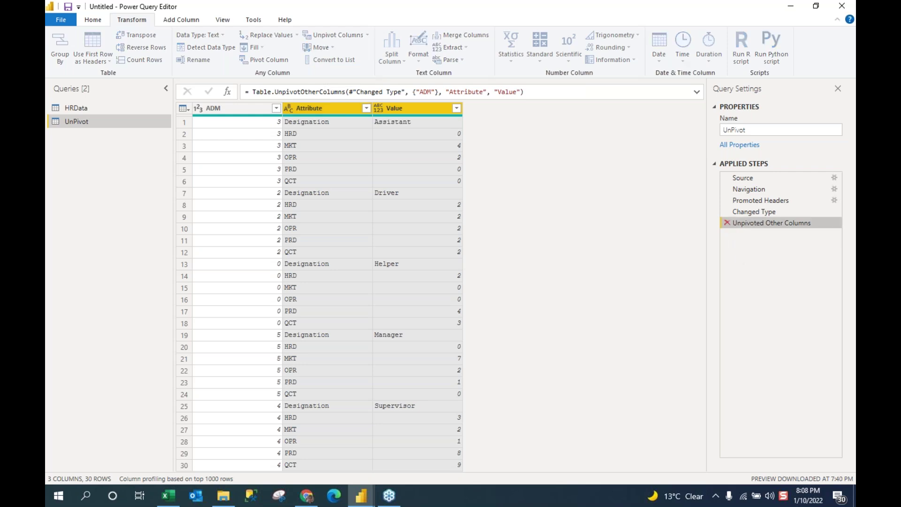
{"action": "left_click", "coordinate": [726, 224]}
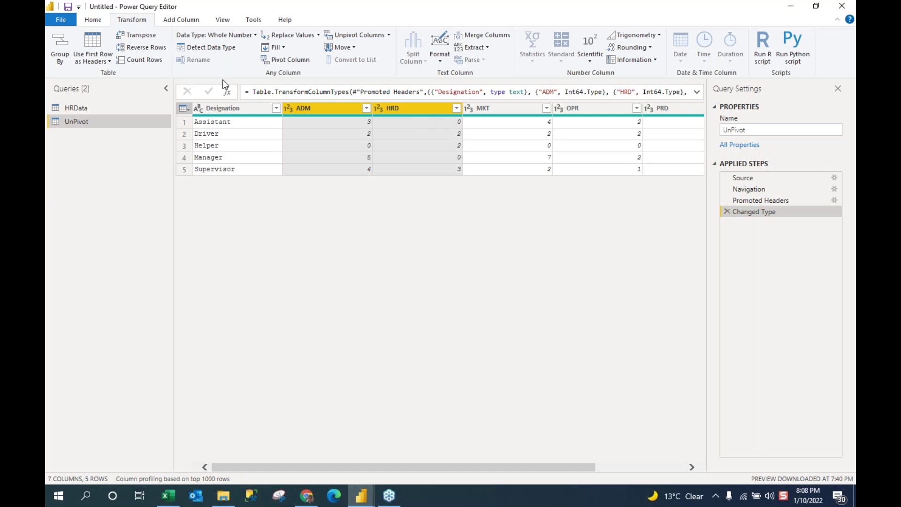
Unpivot all the department columns of the UnPivot query, keeping only Designation as the fixed column.
{"action": "left_click", "coordinate": [230, 111]}
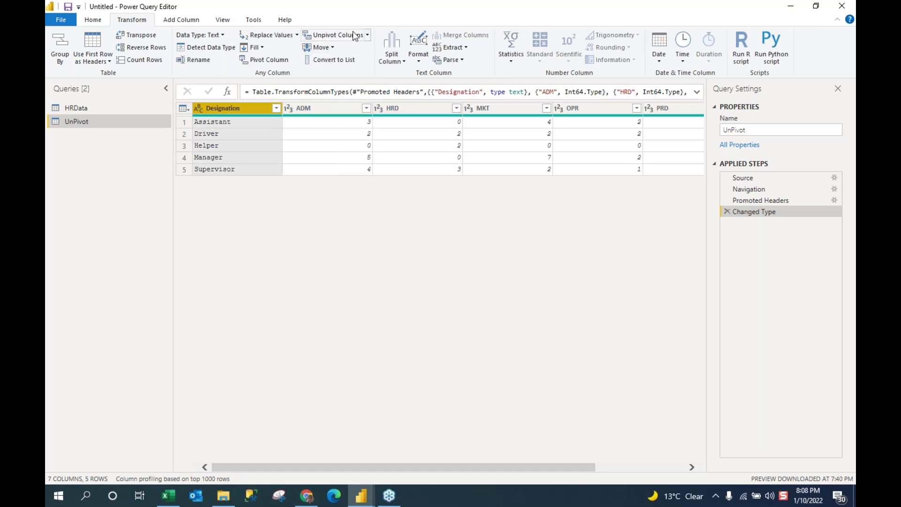
{"action": "left_click", "coordinate": [368, 35]}
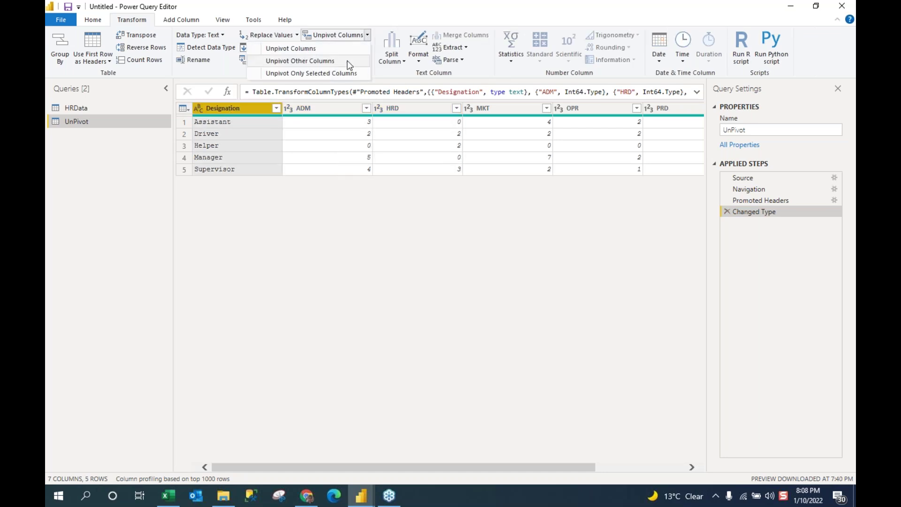
{"action": "left_click", "coordinate": [349, 62]}
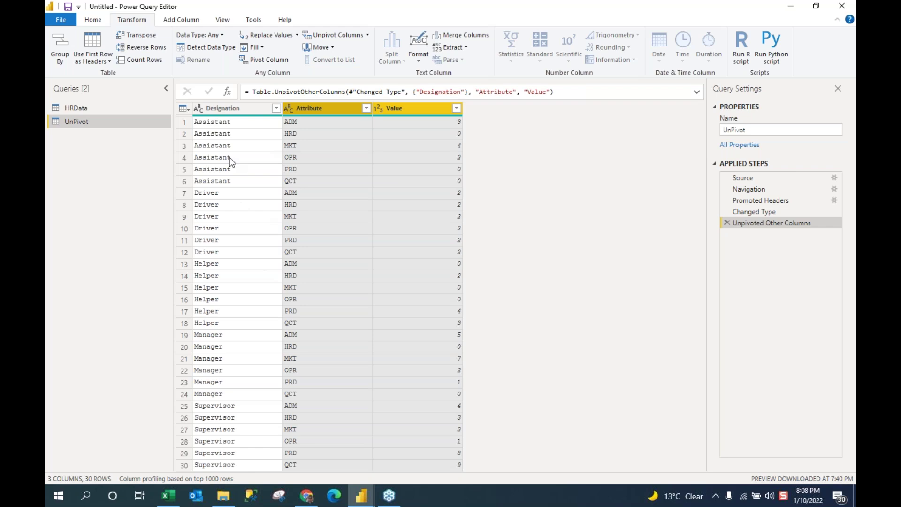
Rename the Attribute column as Dept and the Value column as Count in the UnPivot query.
{"action": "double_click", "coordinate": [318, 110]}
{"action": "type", "text": "Dept"}
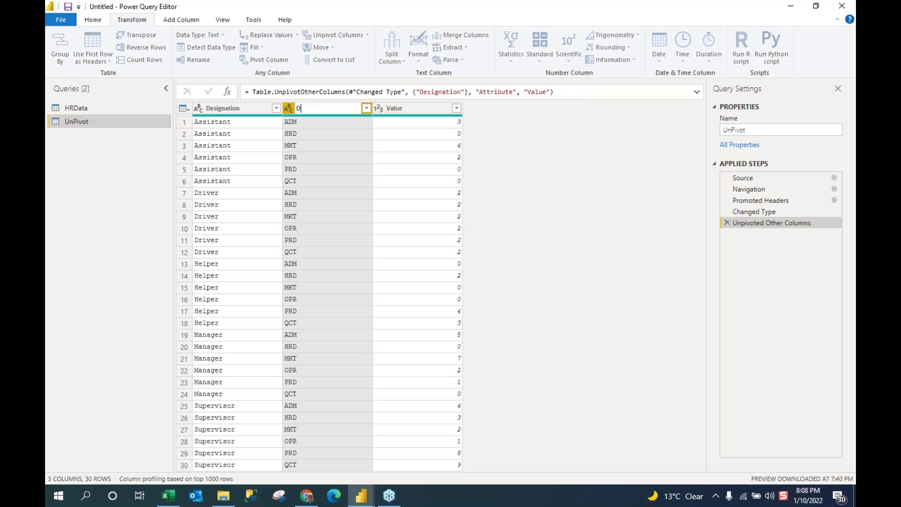
{"action": "key", "text": "Return"}
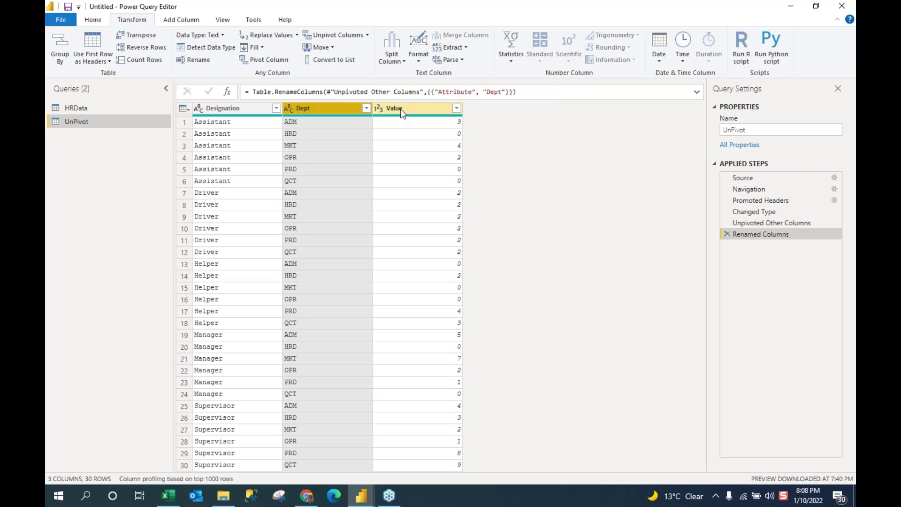
{"action": "left_click", "coordinate": [401, 110]}
{"action": "double_click", "coordinate": [401, 110]}
{"action": "type", "text": "Count"}
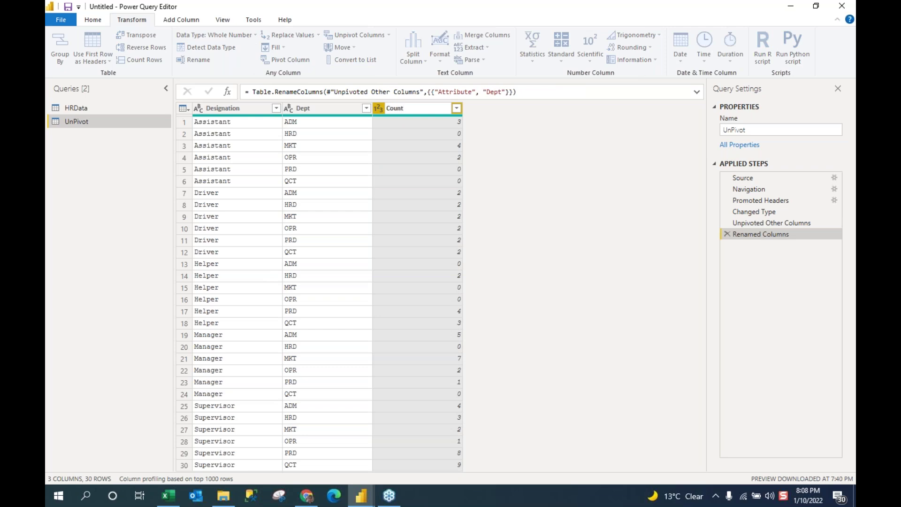
{"action": "key", "text": "Return"}
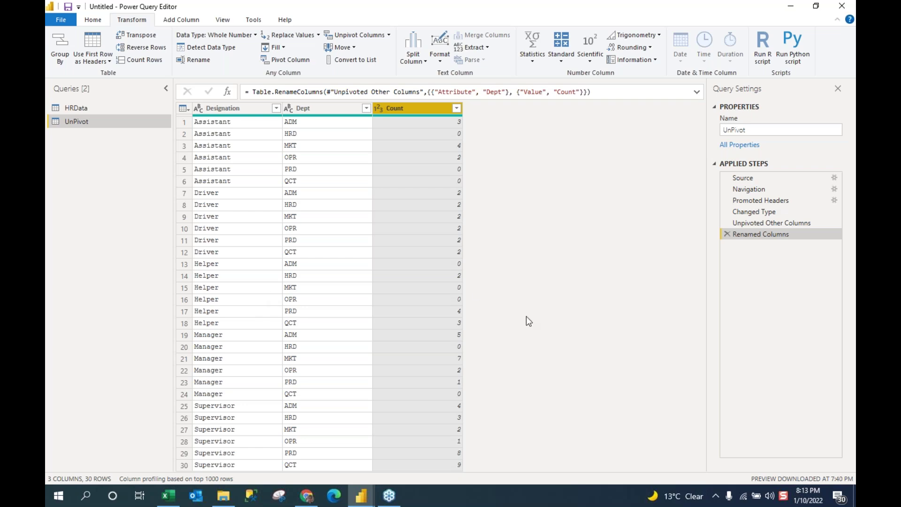
{"action": "left_click", "coordinate": [848, 272]}
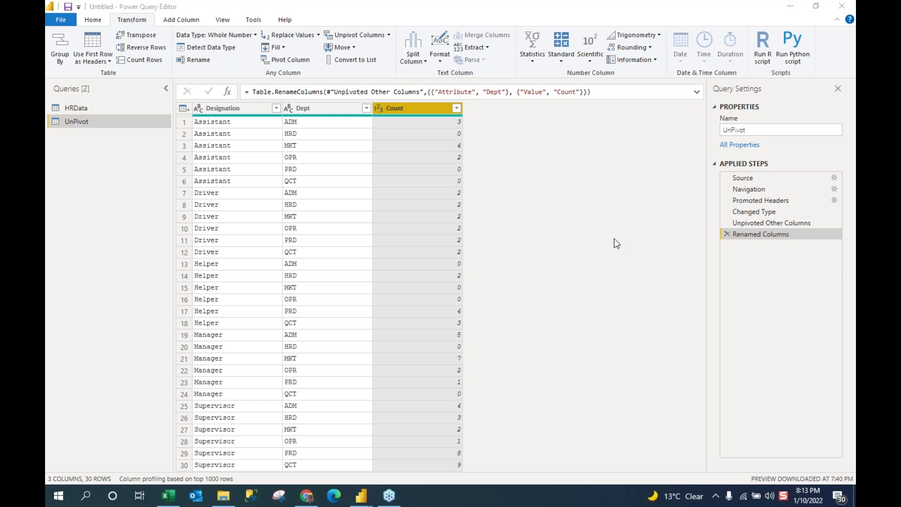